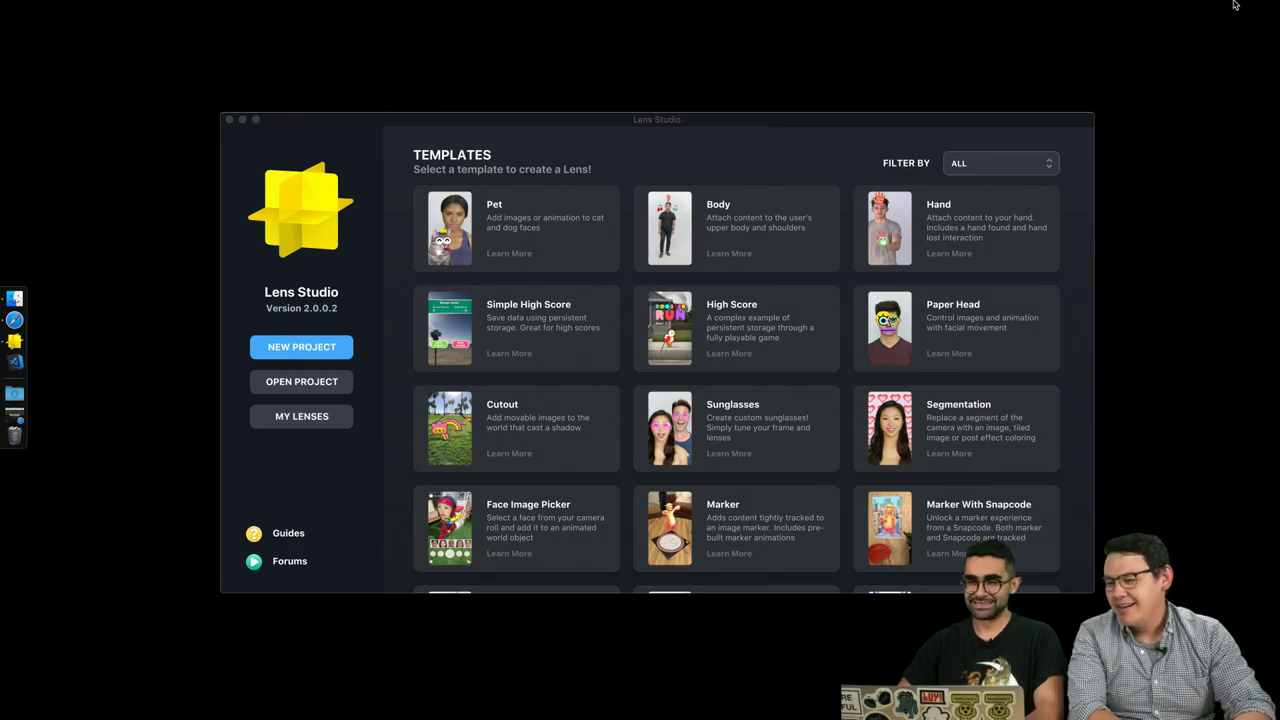
Preview Official Lens Creator Background.png from the desktop at full screen, close the preview, and return to Lens Studio.
key(super+h)
click(657, 364)
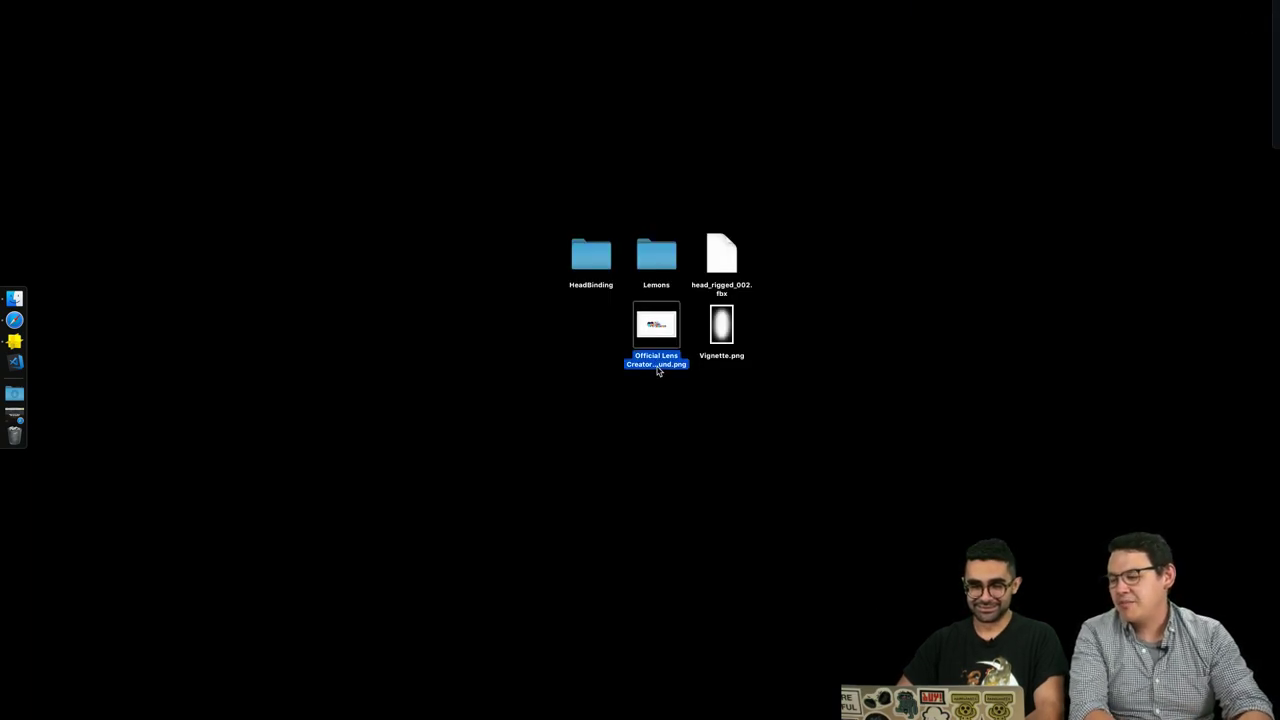
key(space)
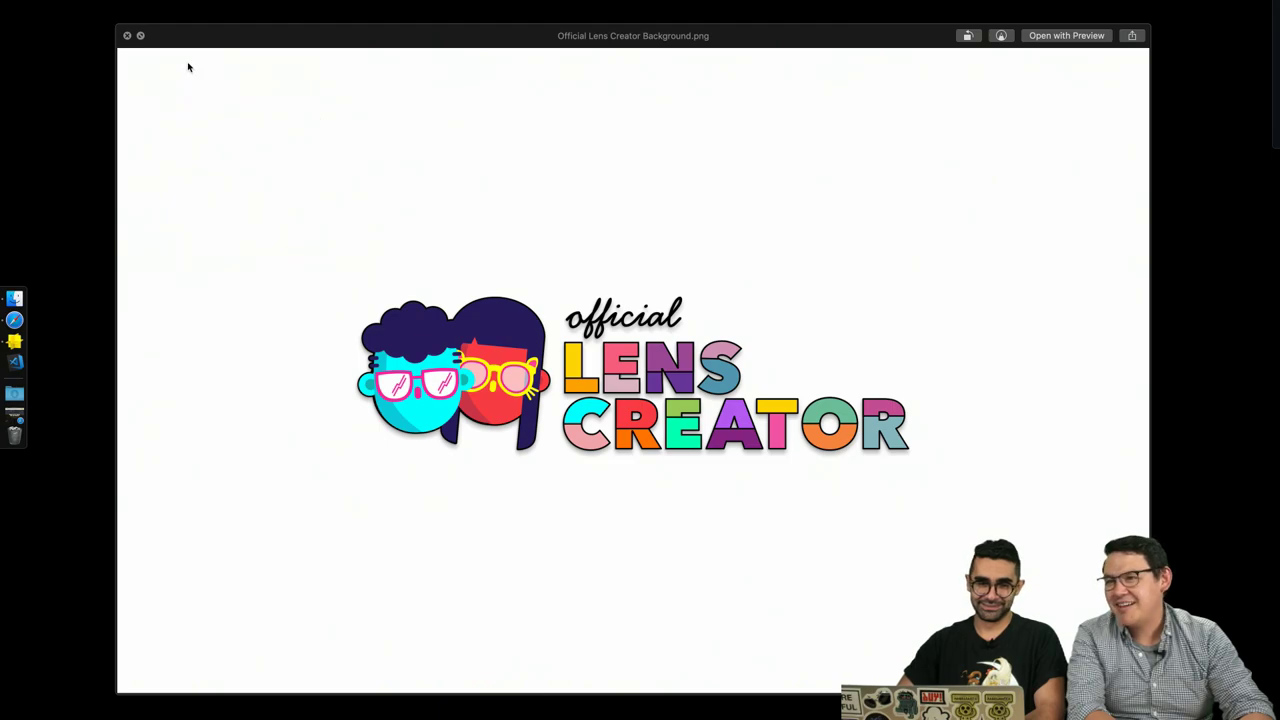
click(141, 36)
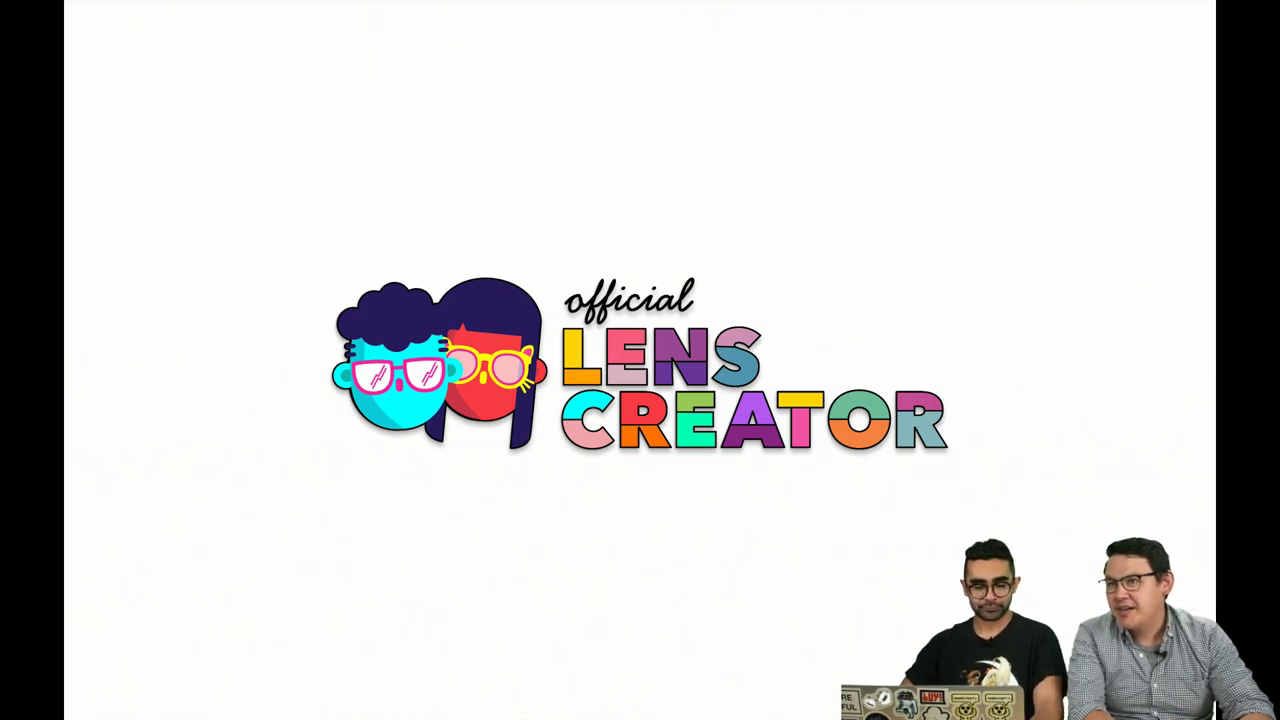
click(141, 40)
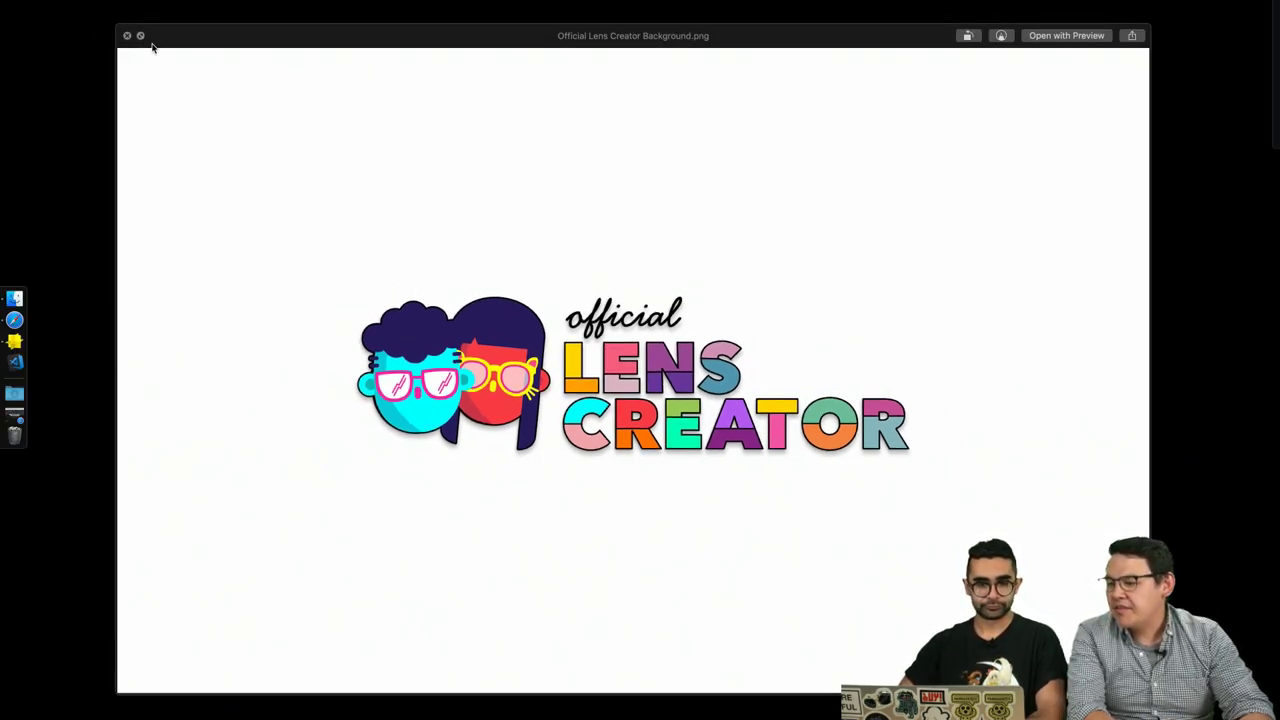
click(127, 36)
click(14, 341)
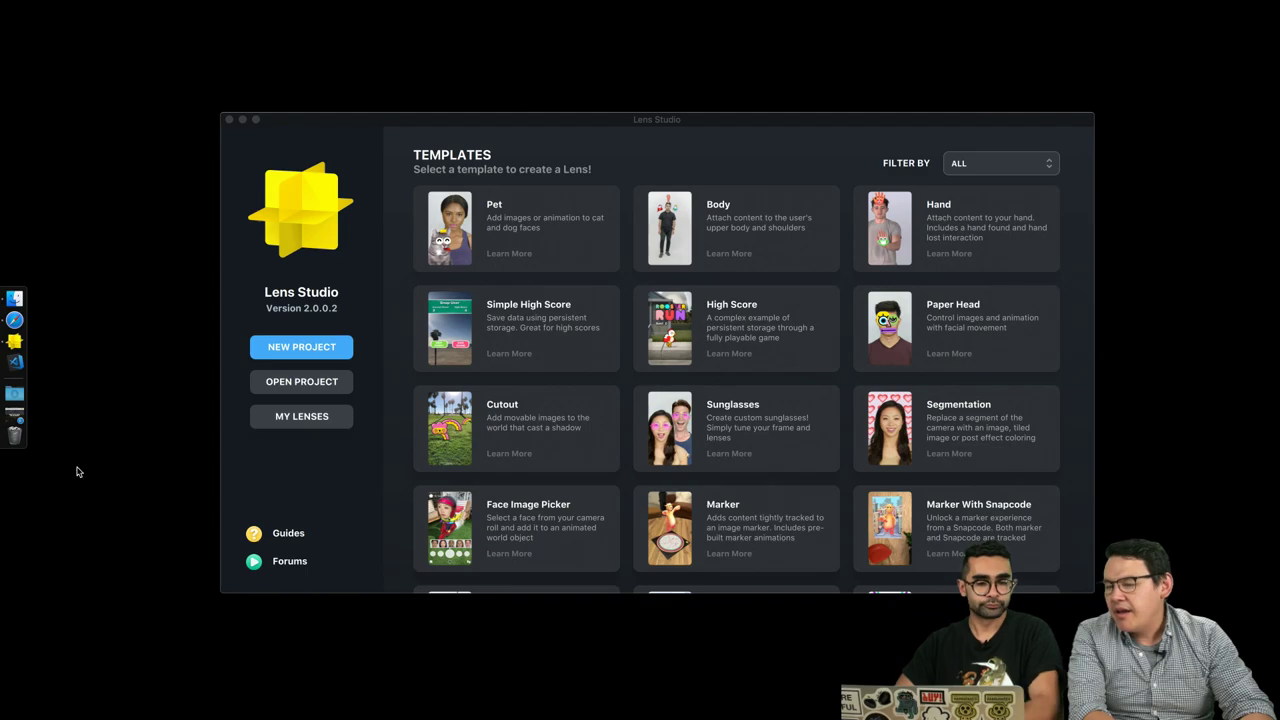
Open the Creators page of the Lens Studio website and look through the creator gallery down to the Official Lens Creator section.
click(15, 413)
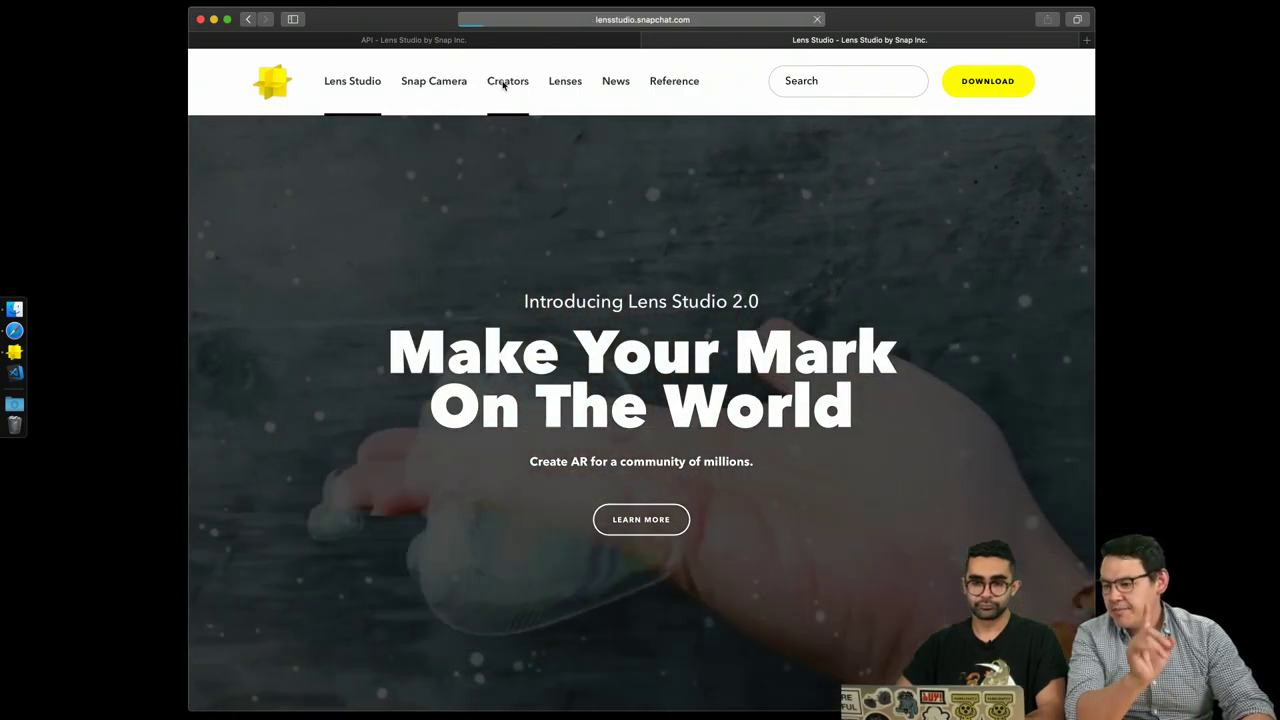
click(503, 86)
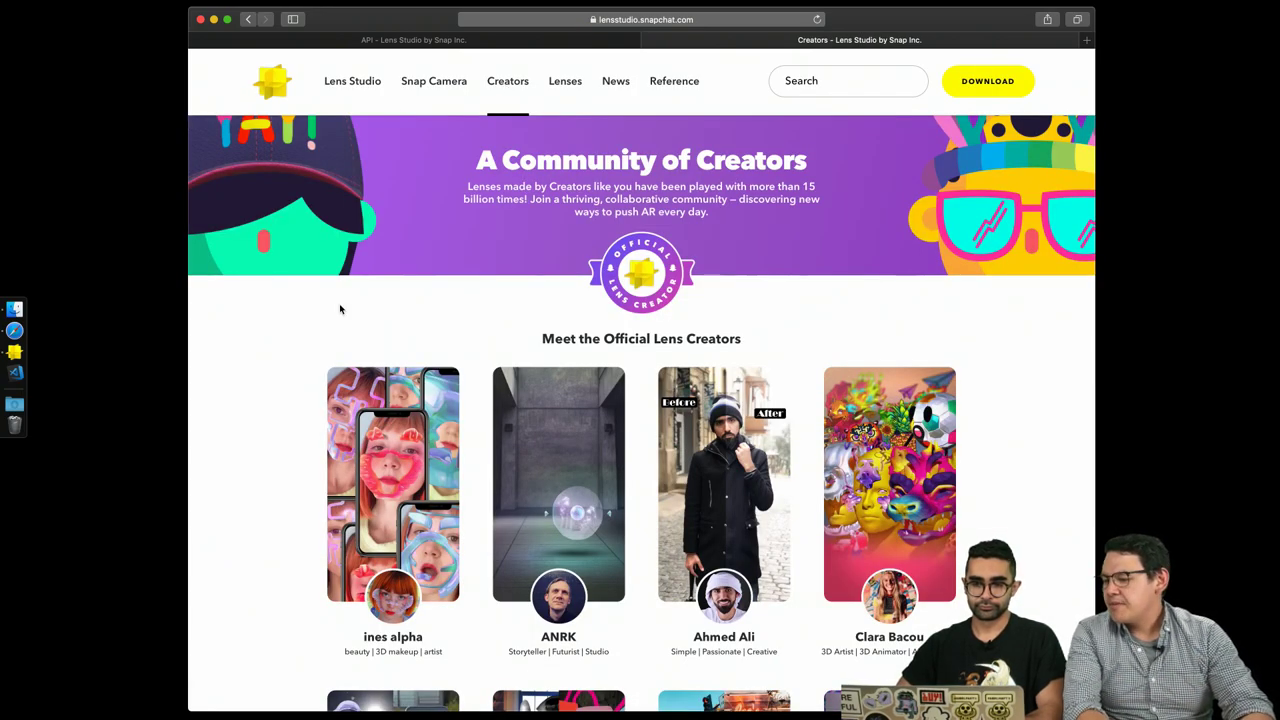
scroll(274, 364, down, 2)
scroll(274, 365, down, 5)
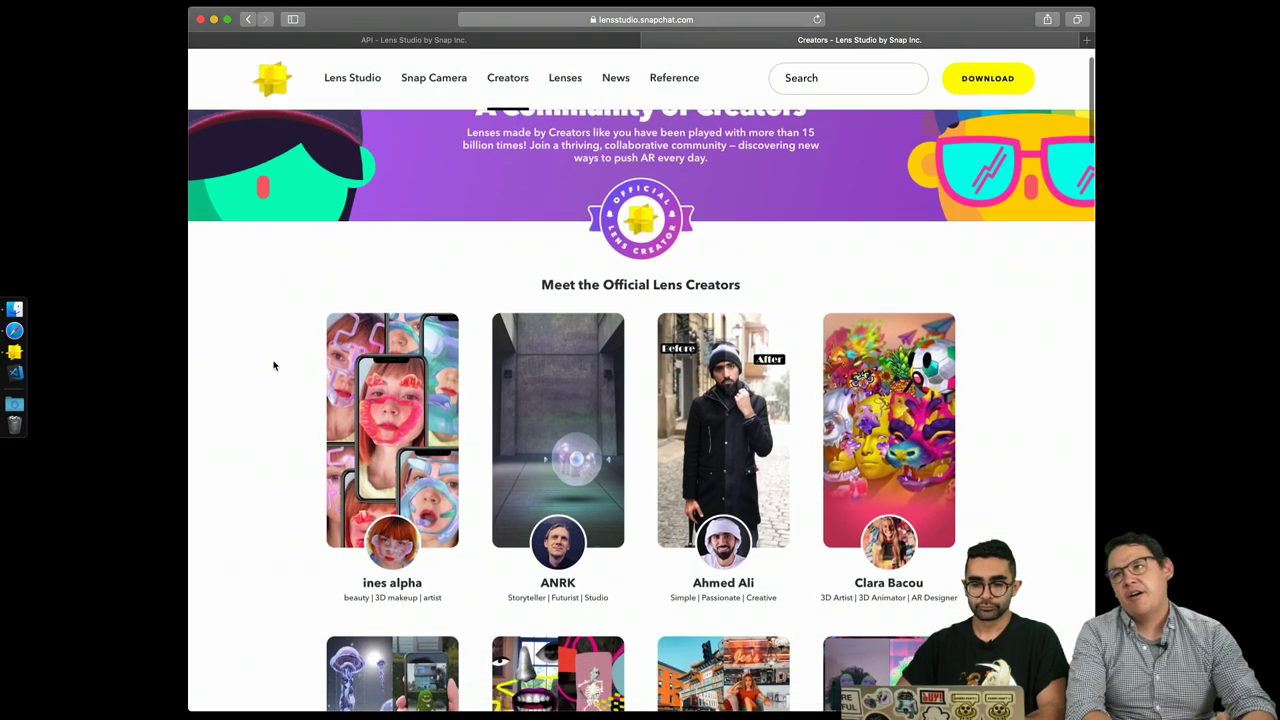
scroll(274, 365, down, 2)
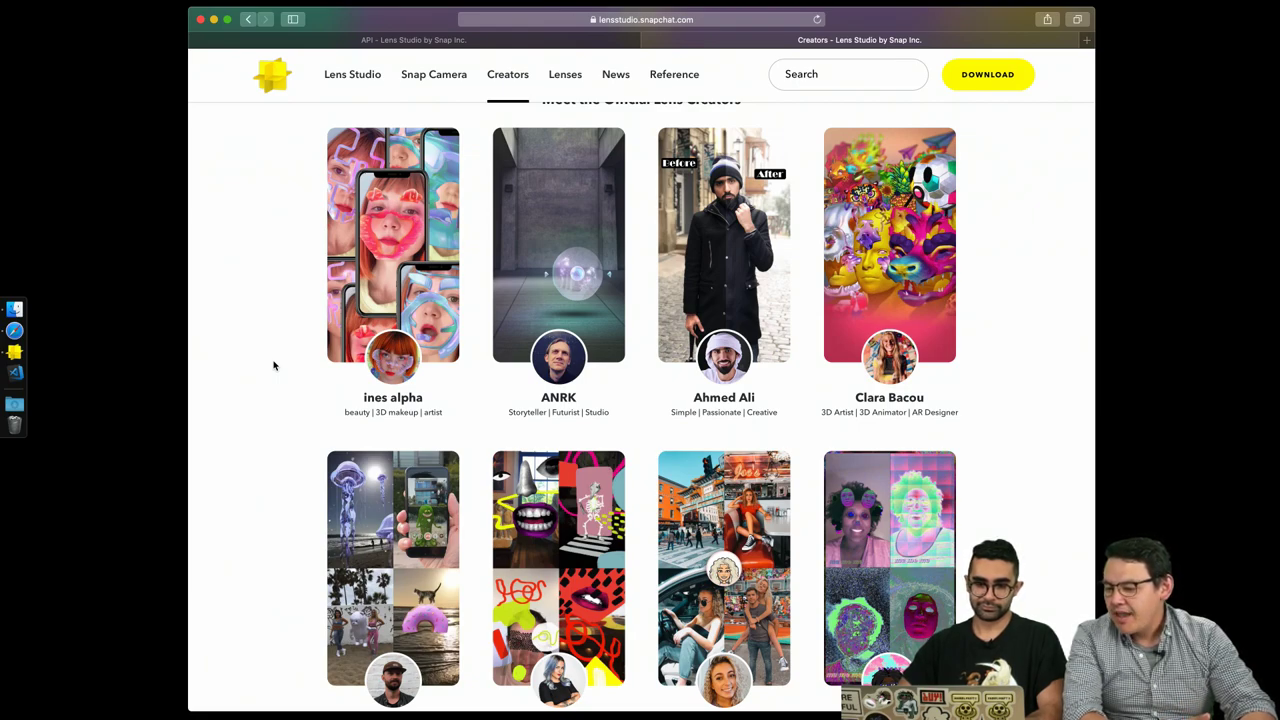
scroll(274, 365, down, 2)
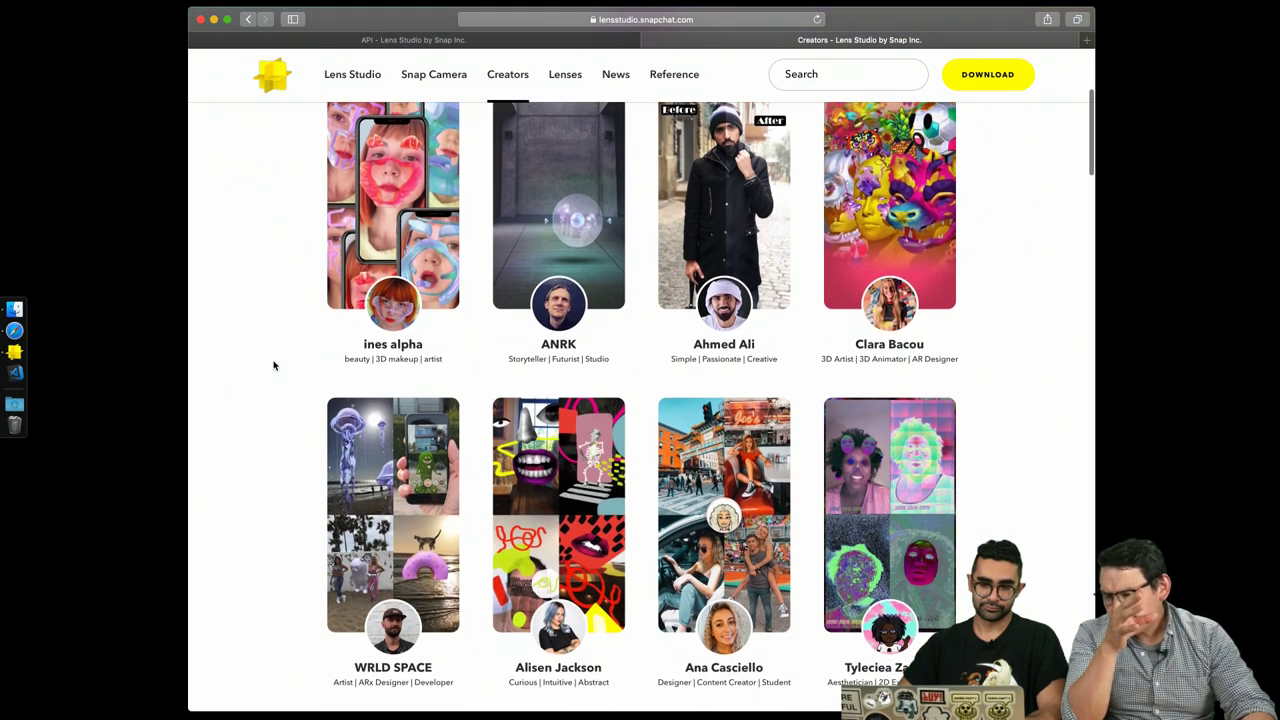
scroll(274, 365, down, 10)
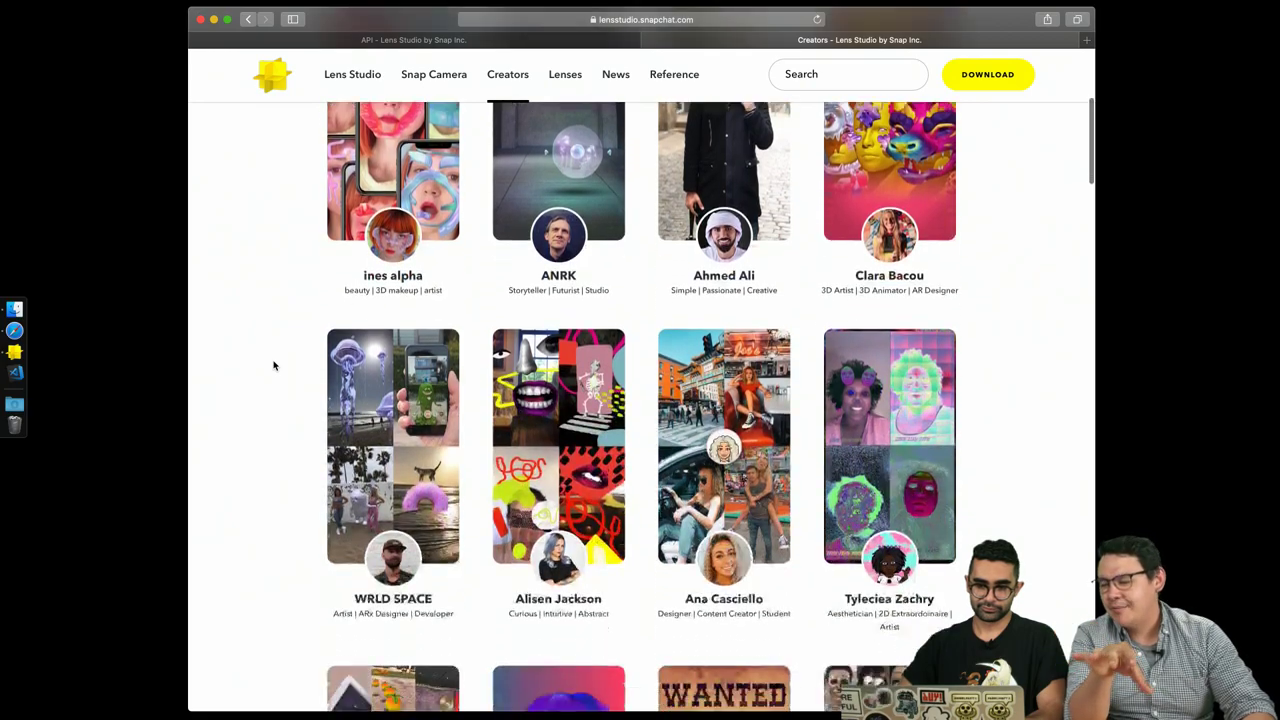
scroll(274, 365, up, 11)
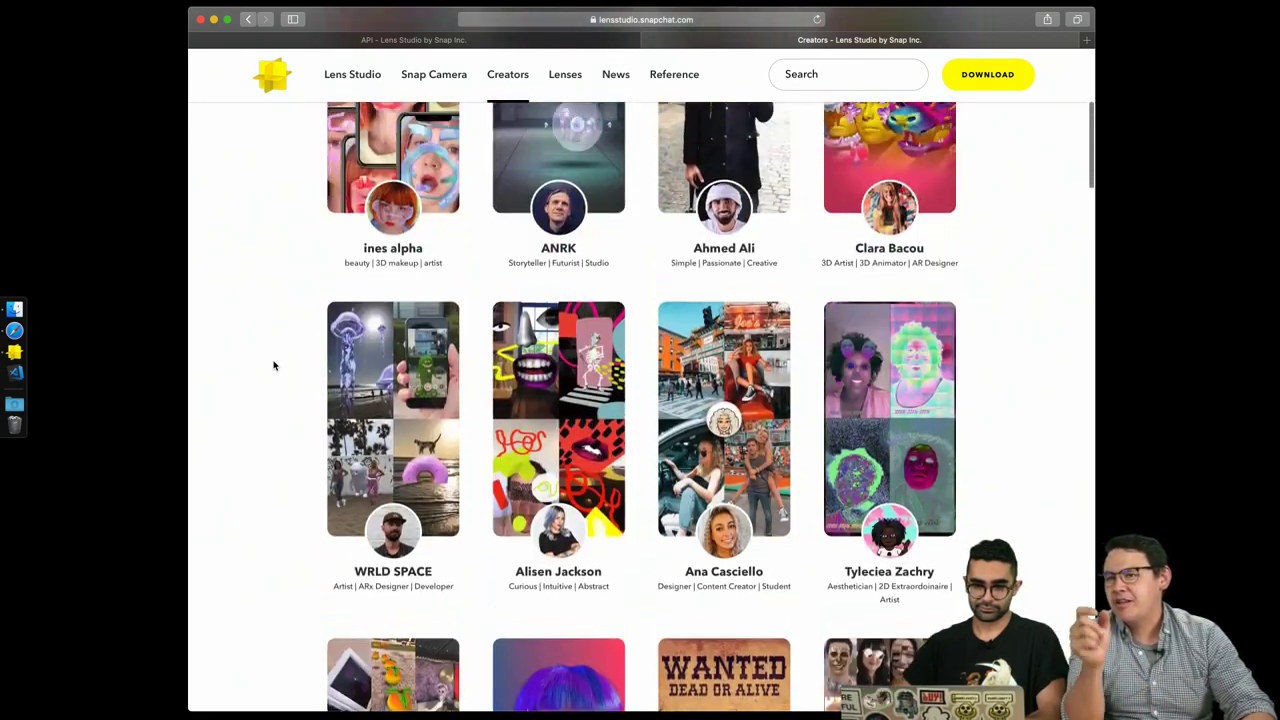
scroll(274, 365, down, 1)
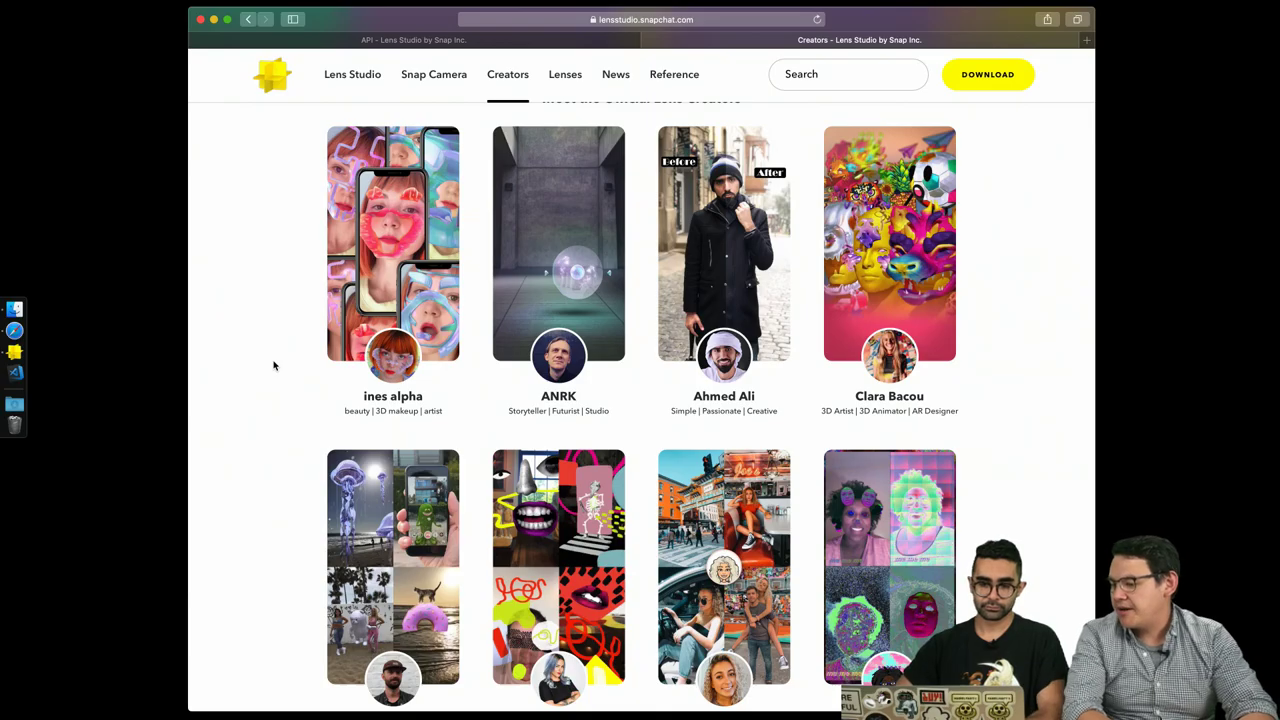
scroll(274, 365, down, 15)
scroll(274, 365, down, 3)
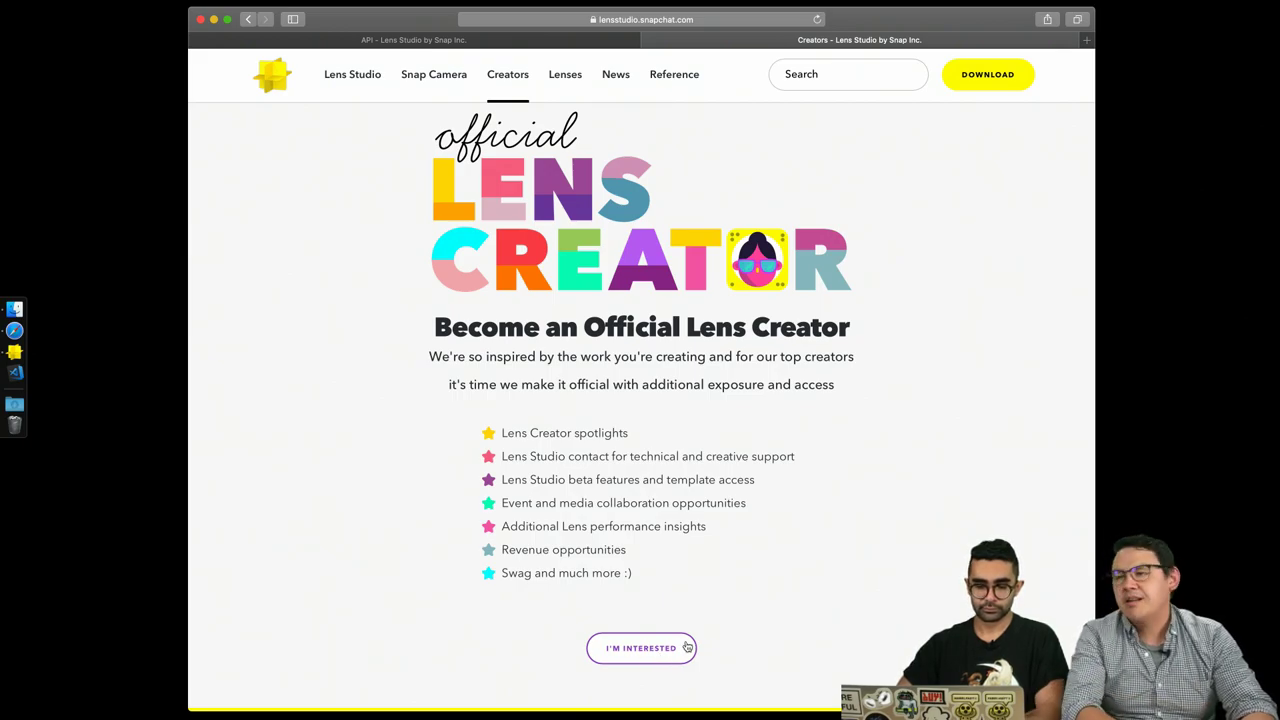
Open the Official Lens Creator interest form, review its fields, and minimize the browser window.
click(636, 652)
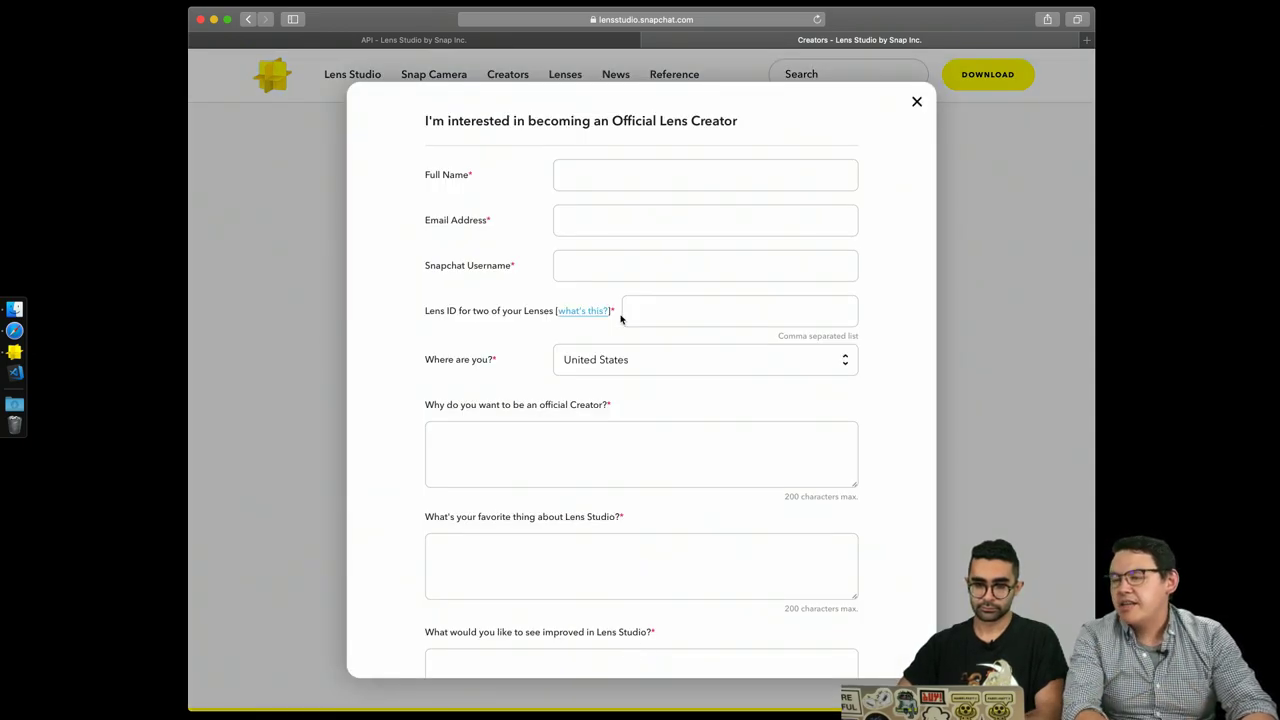
scroll(620, 316, down, 4)
scroll(620, 318, up, 5)
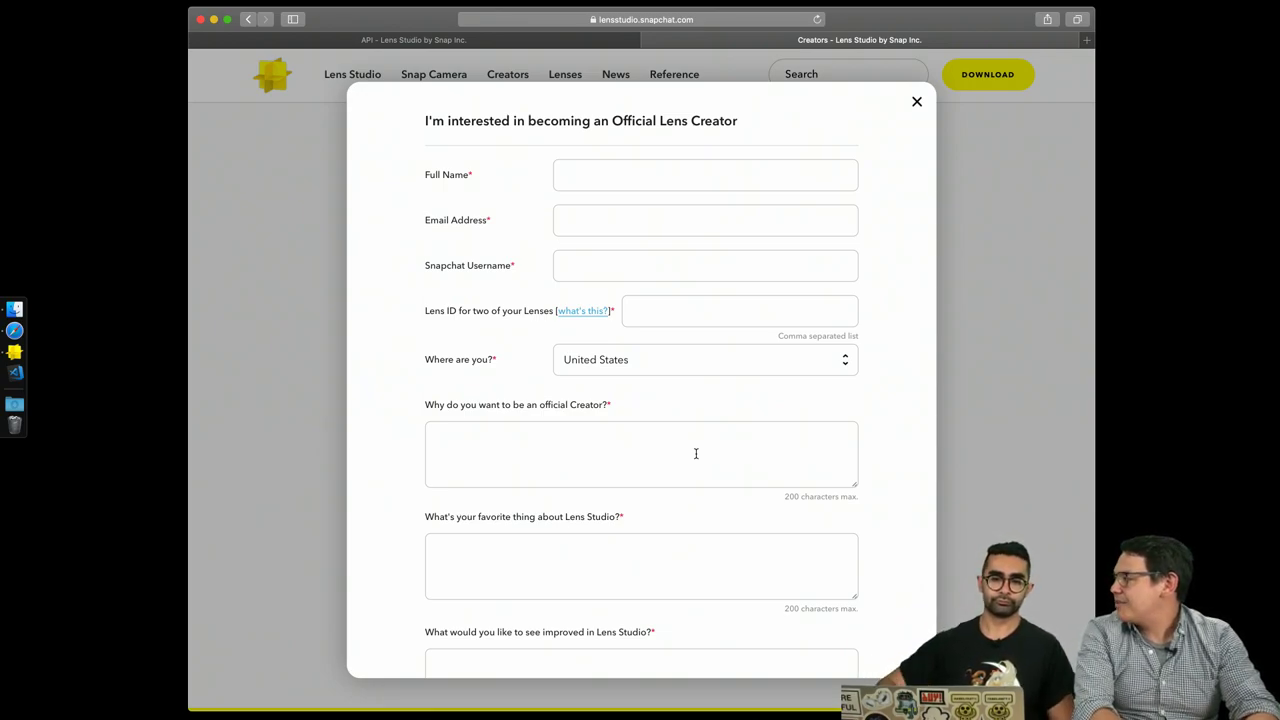
click(213, 20)
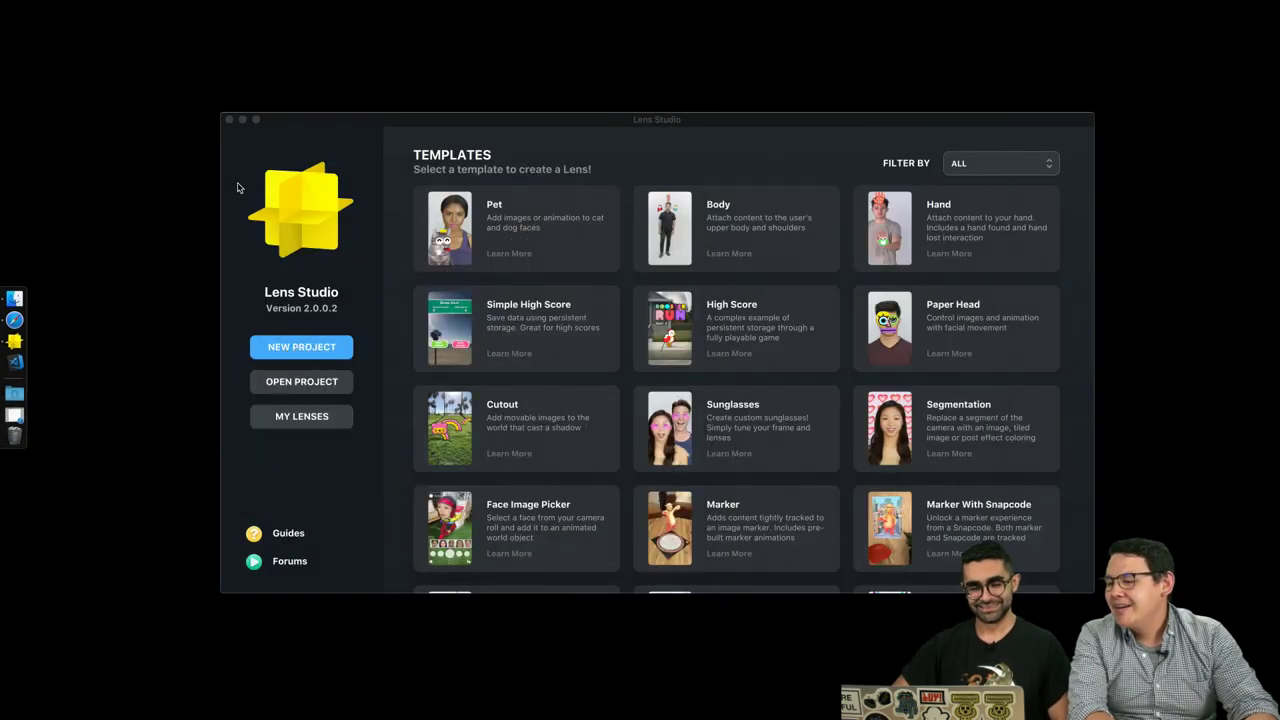
Create a new blank project in Lens Studio.
click(529, 127)
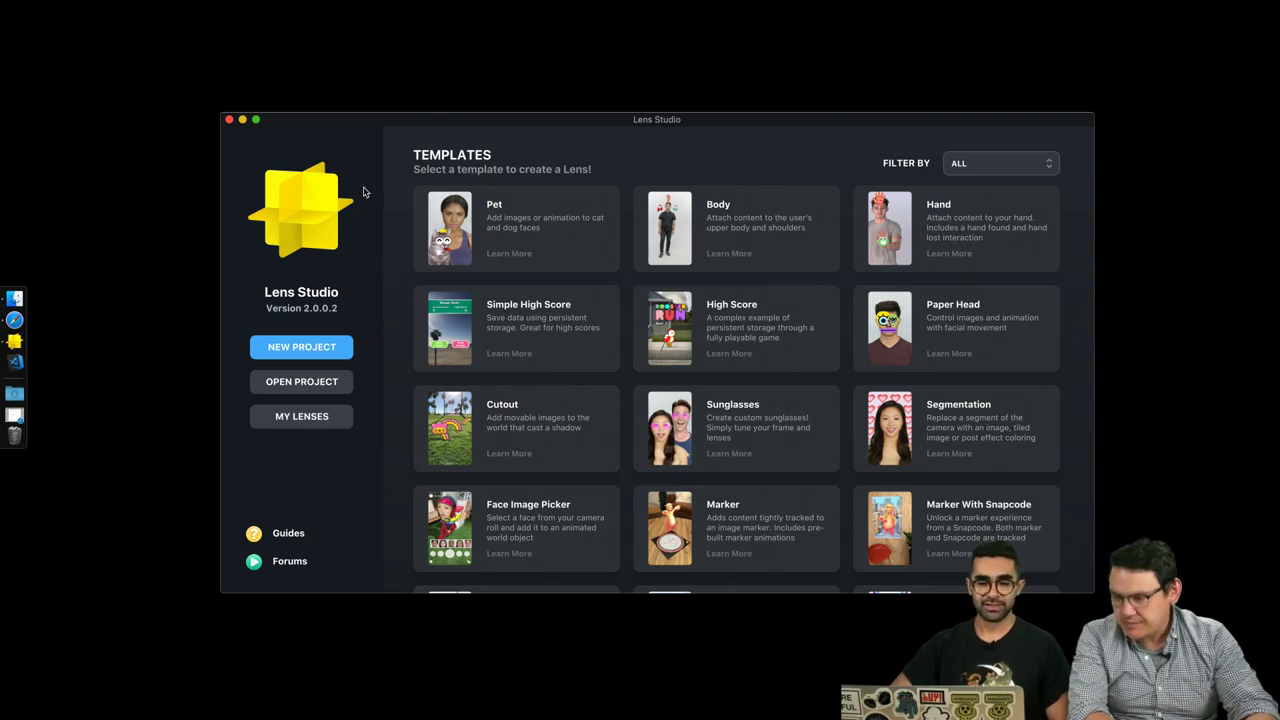
click(309, 360)
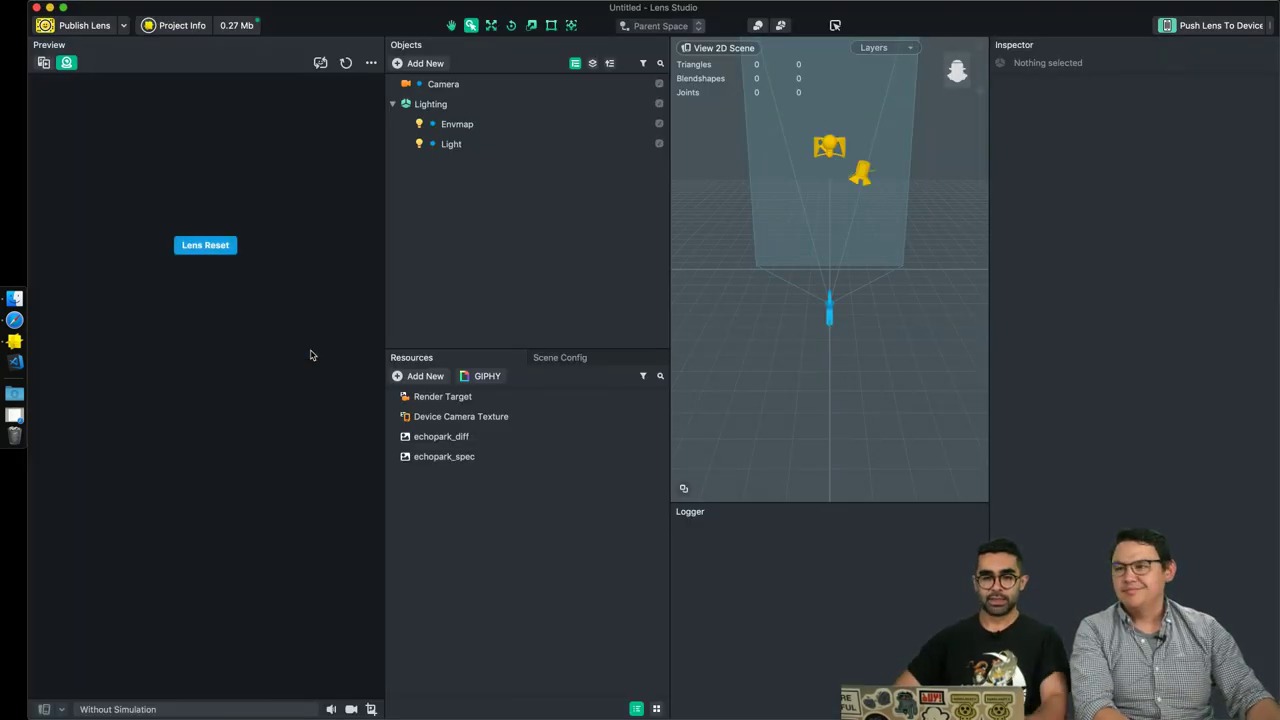
click(63, 7)
click(219, 131)
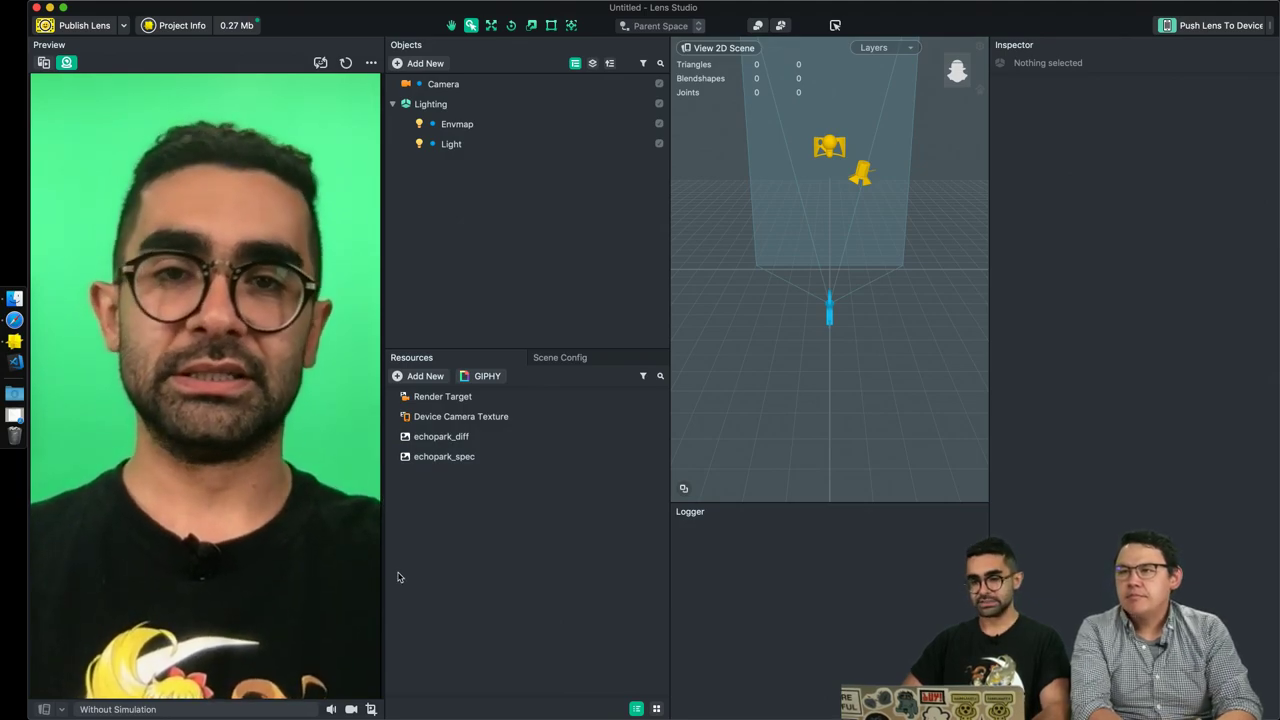
Import head_rigged_002.fbx from the desktop into the Objects hierarchy with the default FBX import options.
key(F11)
drag(747, 277, 515, 263)
key(F11)
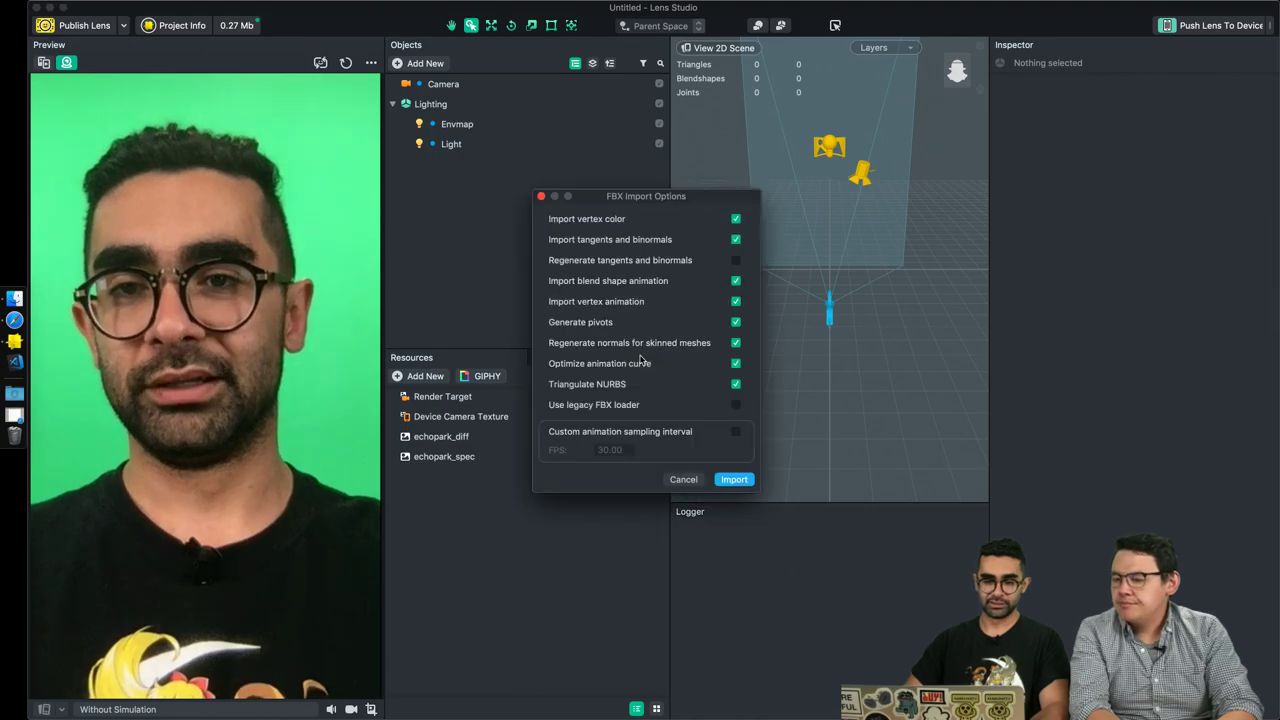
click(740, 479)
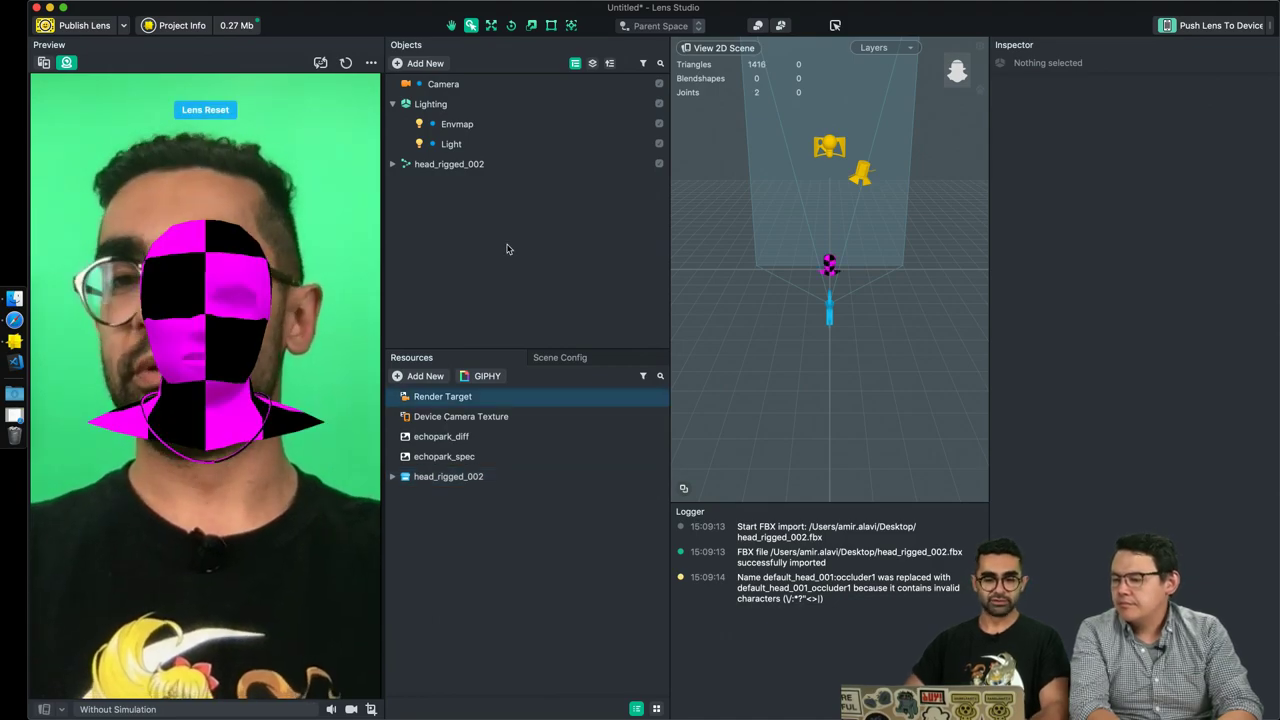
Place a duplicate of pTorus1 at the top level outside head_rigged_002, and disable the head_rigged_002 object.
click(450, 164)
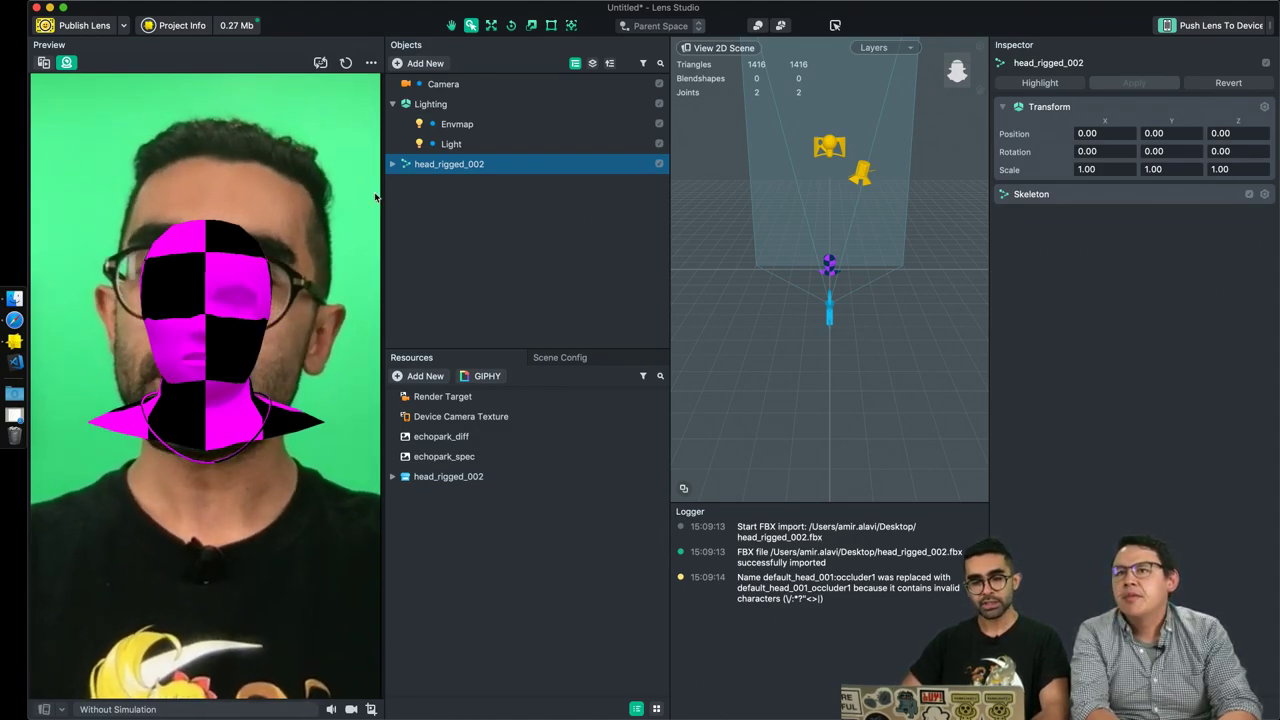
click(392, 164)
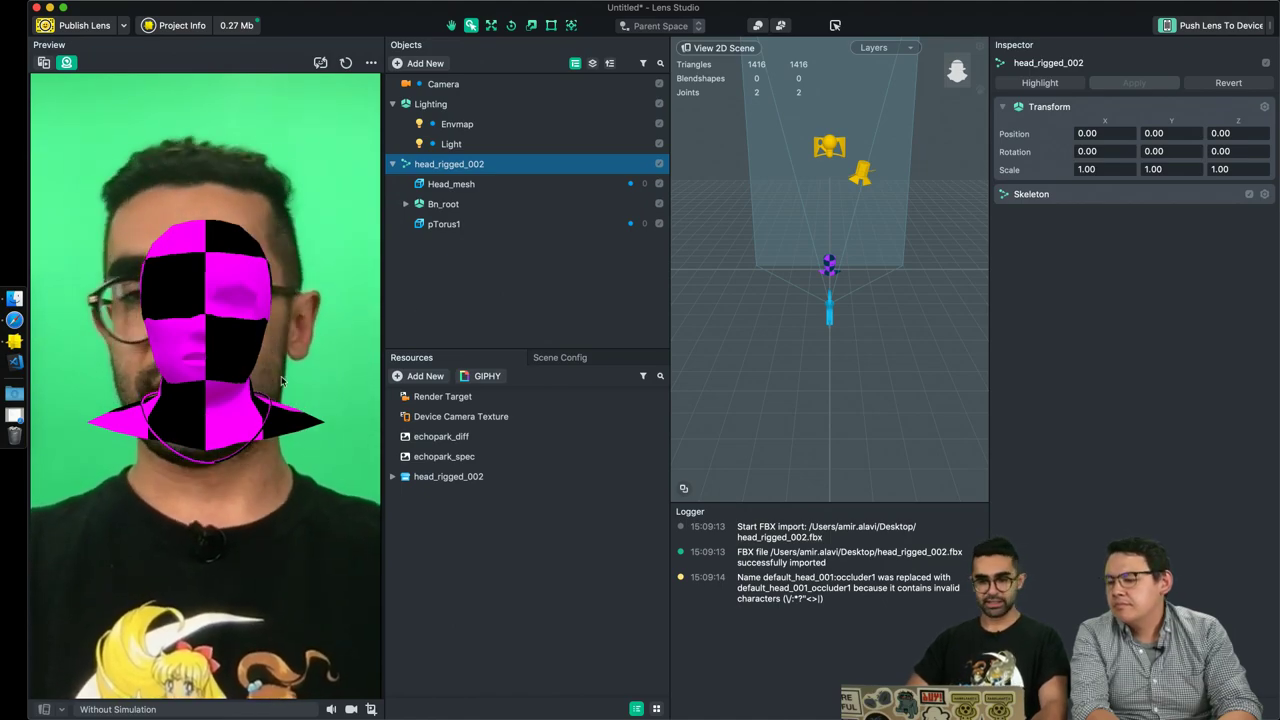
click(444, 224)
key(super+d)
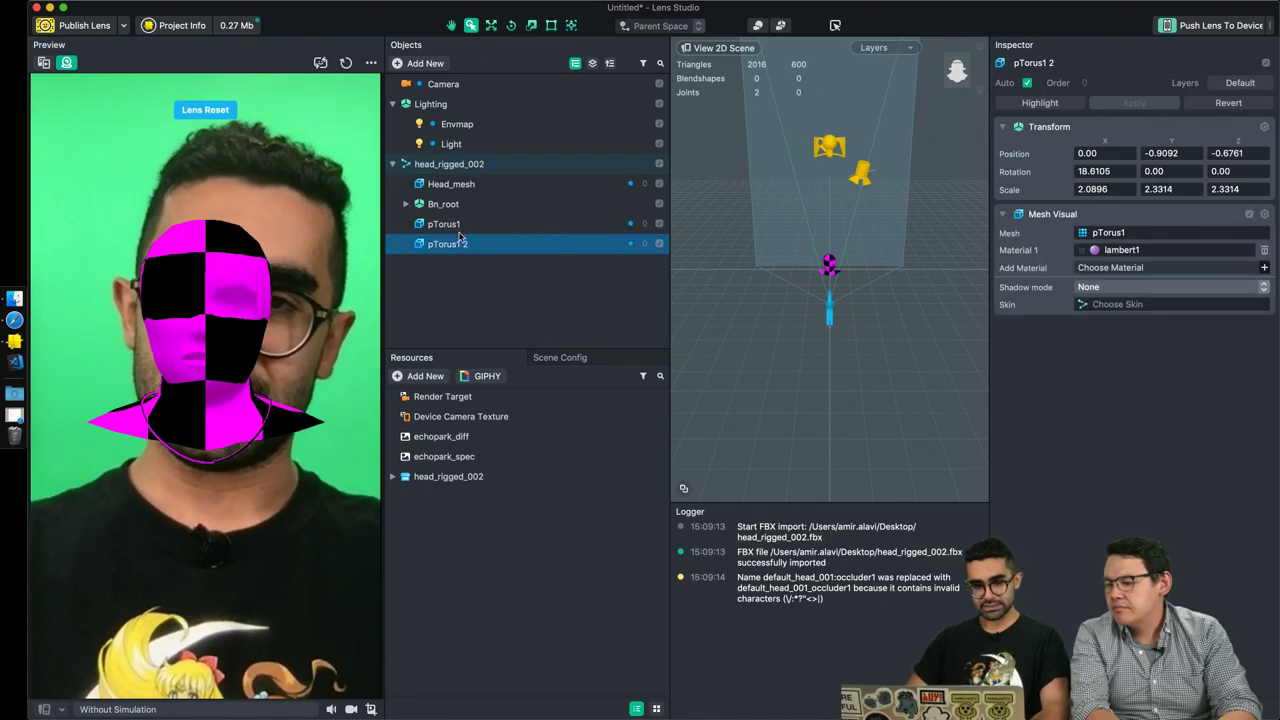
drag(455, 279, 458, 276)
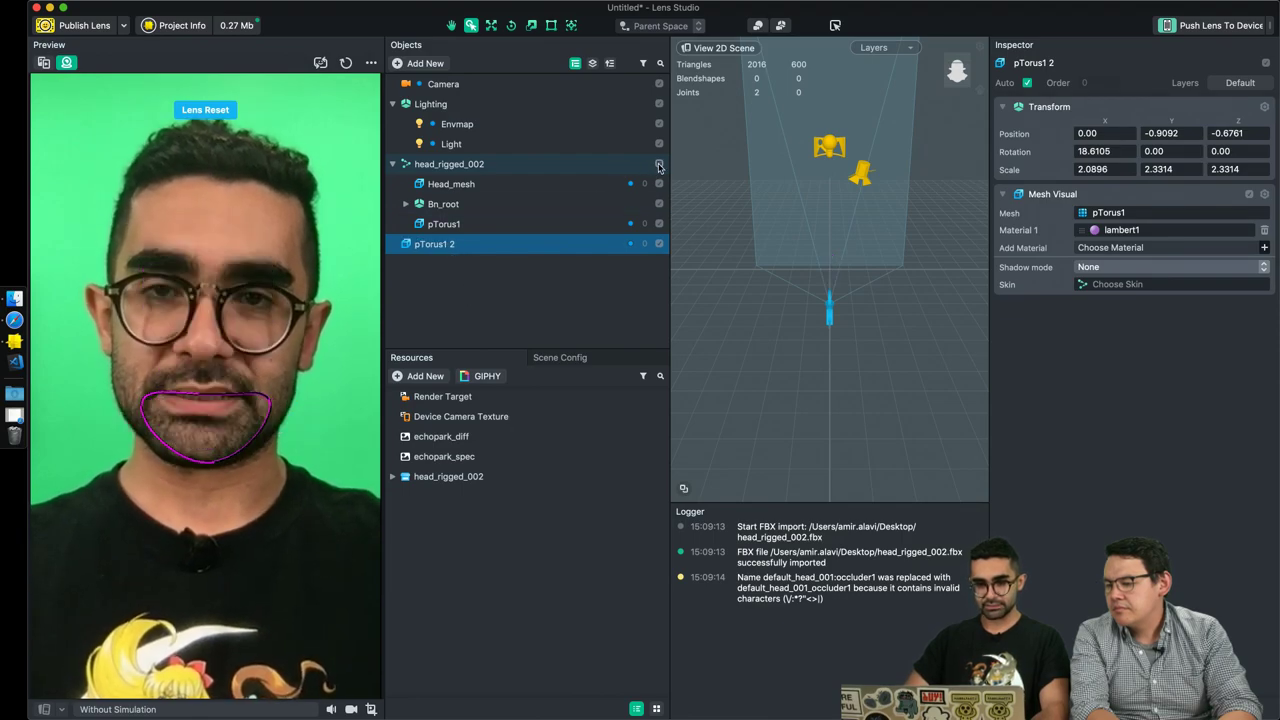
click(393, 164)
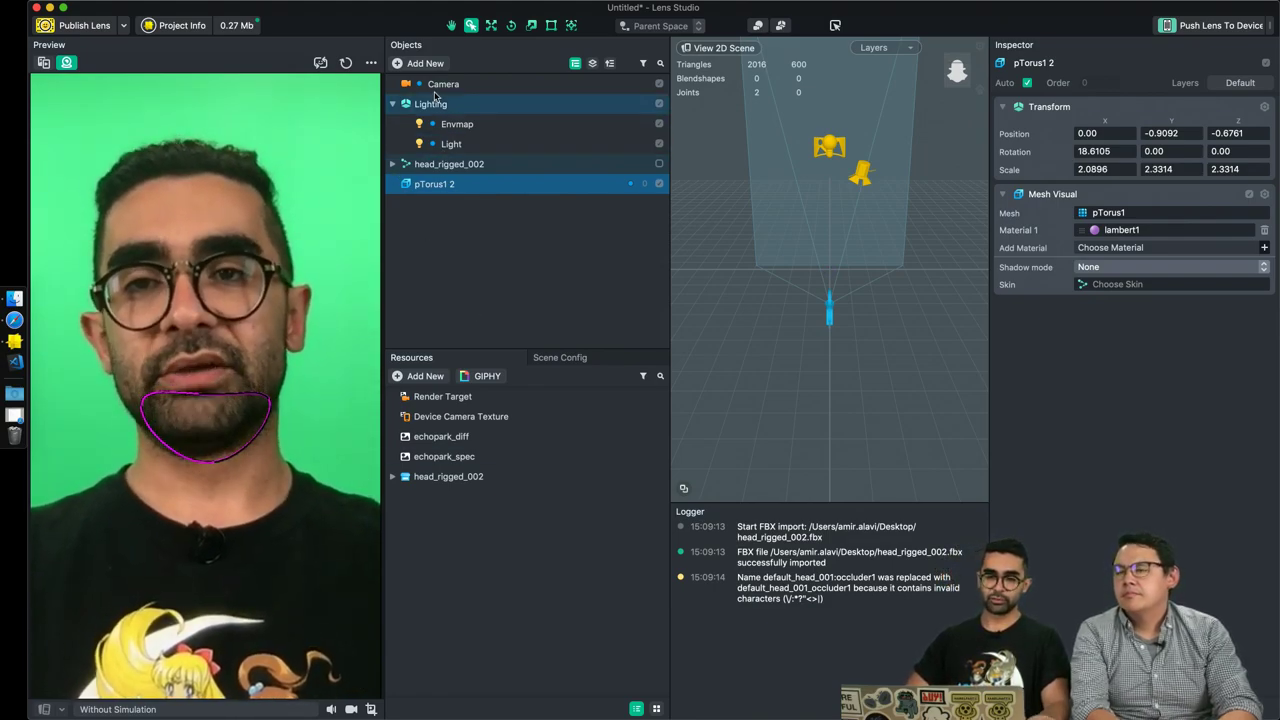
Add a Head Binding under the Camera and make the duplicated torus its child.
click(436, 88)
click(425, 64)
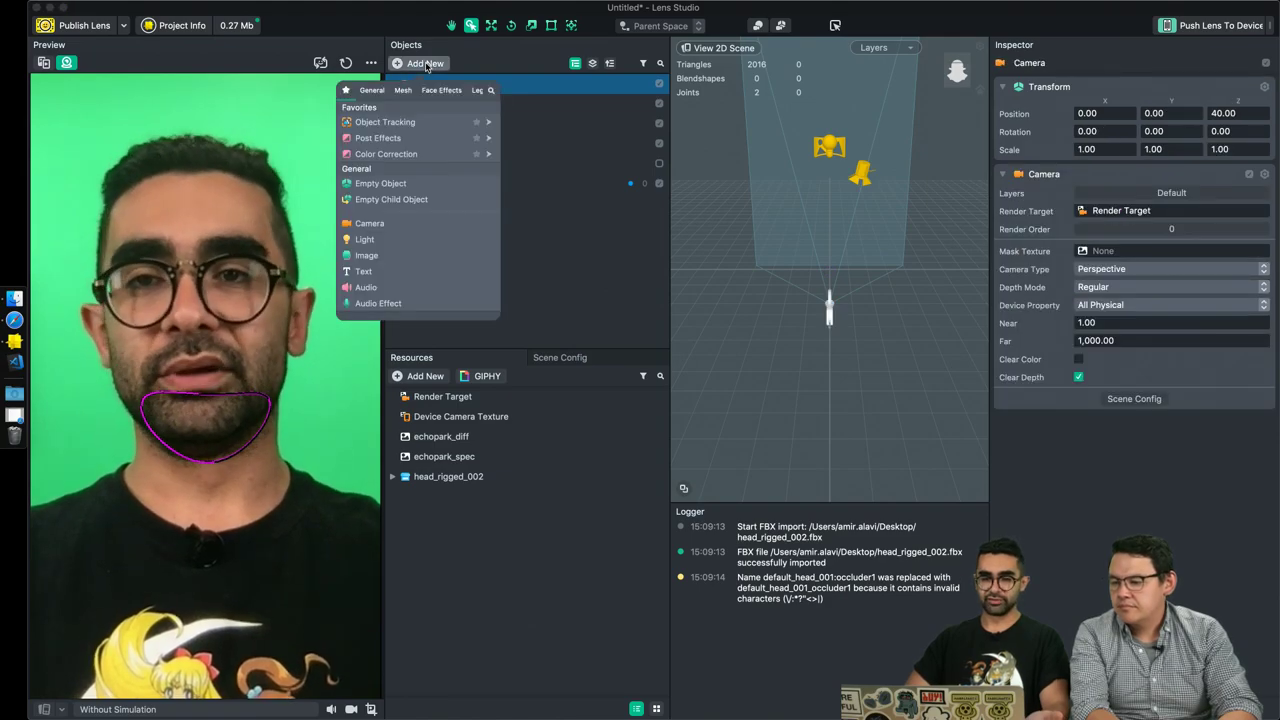
text(head)
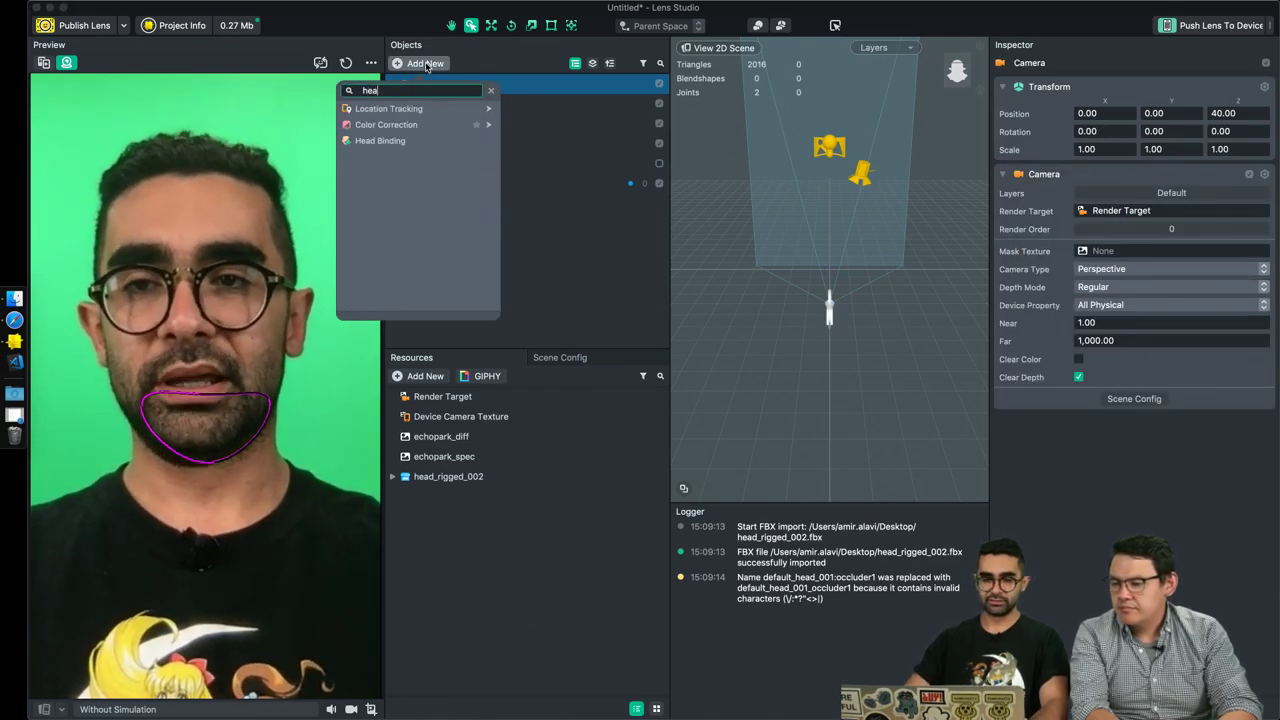
click(420, 108)
drag(452, 228, 470, 126)
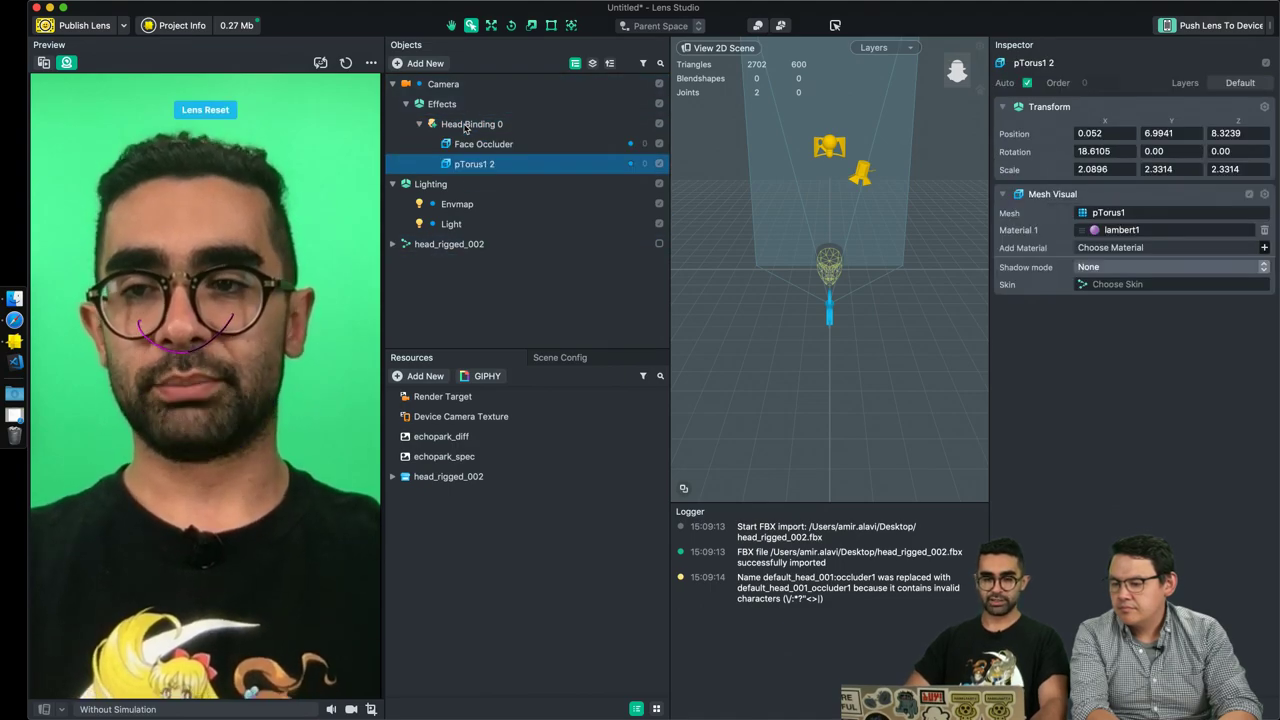
Move the torus below the head mesh to about Y -1.77, Z 3.11 and enlarge it to a scale of about 3.63, 4.05, 4.05.
scroll(850, 260, up, 5)
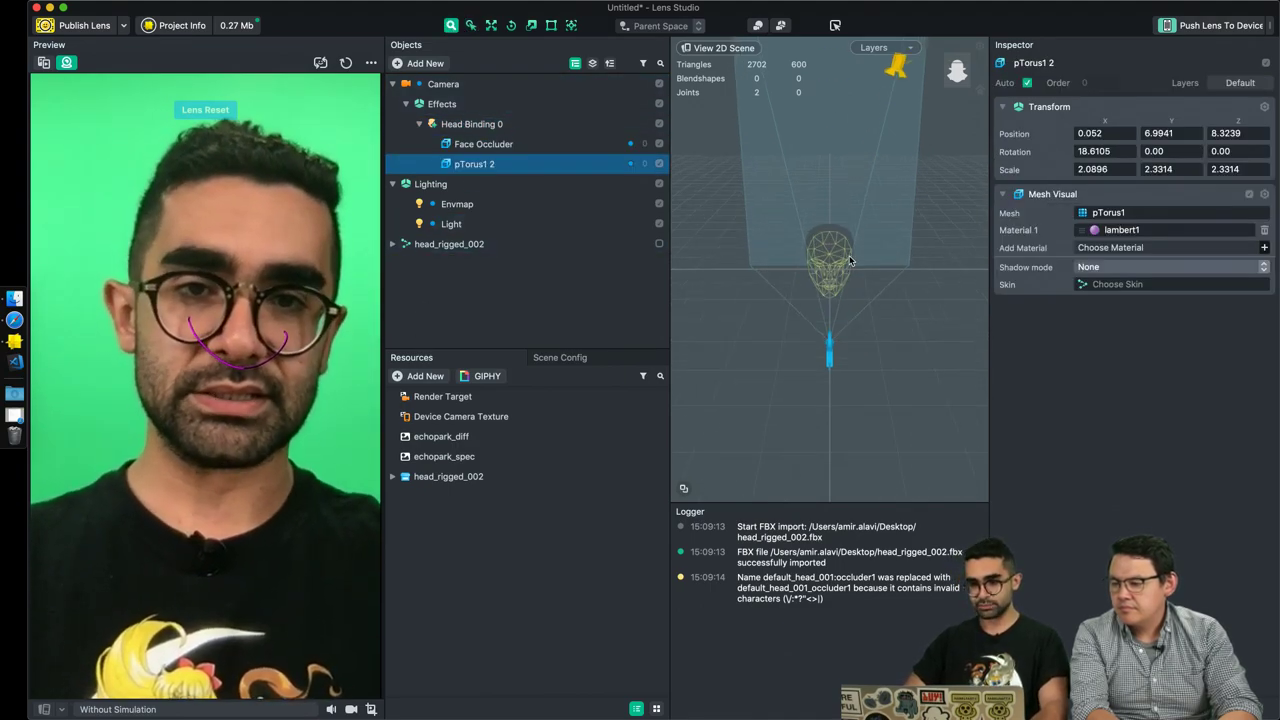
scroll(845, 255, up, 2)
drag(829, 236, 830, 322)
key(r)
key(w)
drag(794, 268, 795, 284)
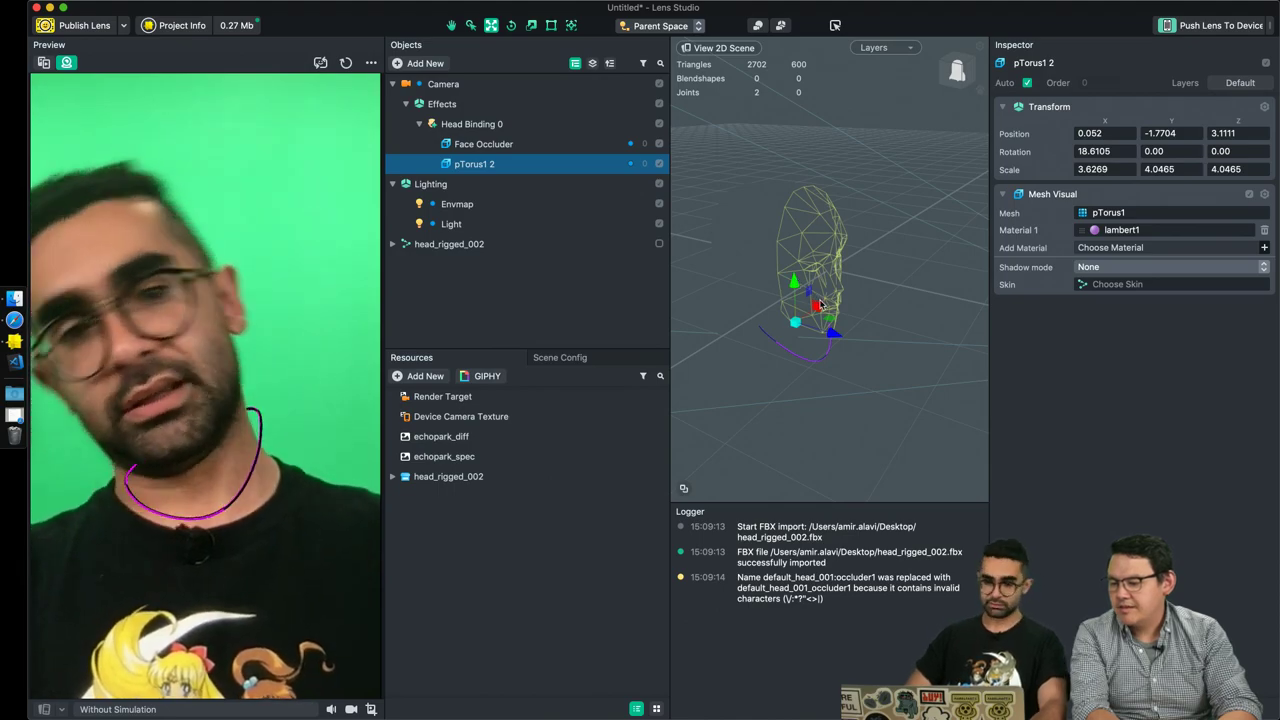
Enlarge the torus to a scale of about 4.09, 4.56, 4.56 and lower it to about Y -2.99 around the neck.
key(r)
drag(796, 326, 803, 322)
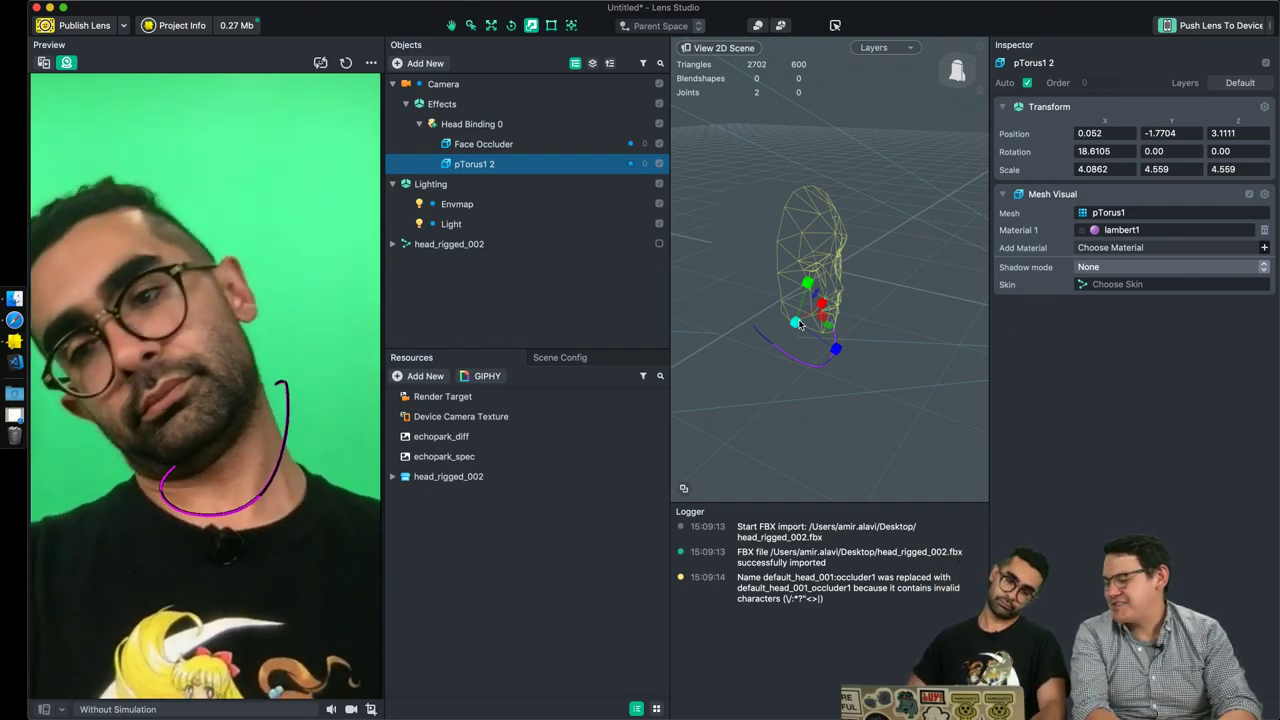
key(w)
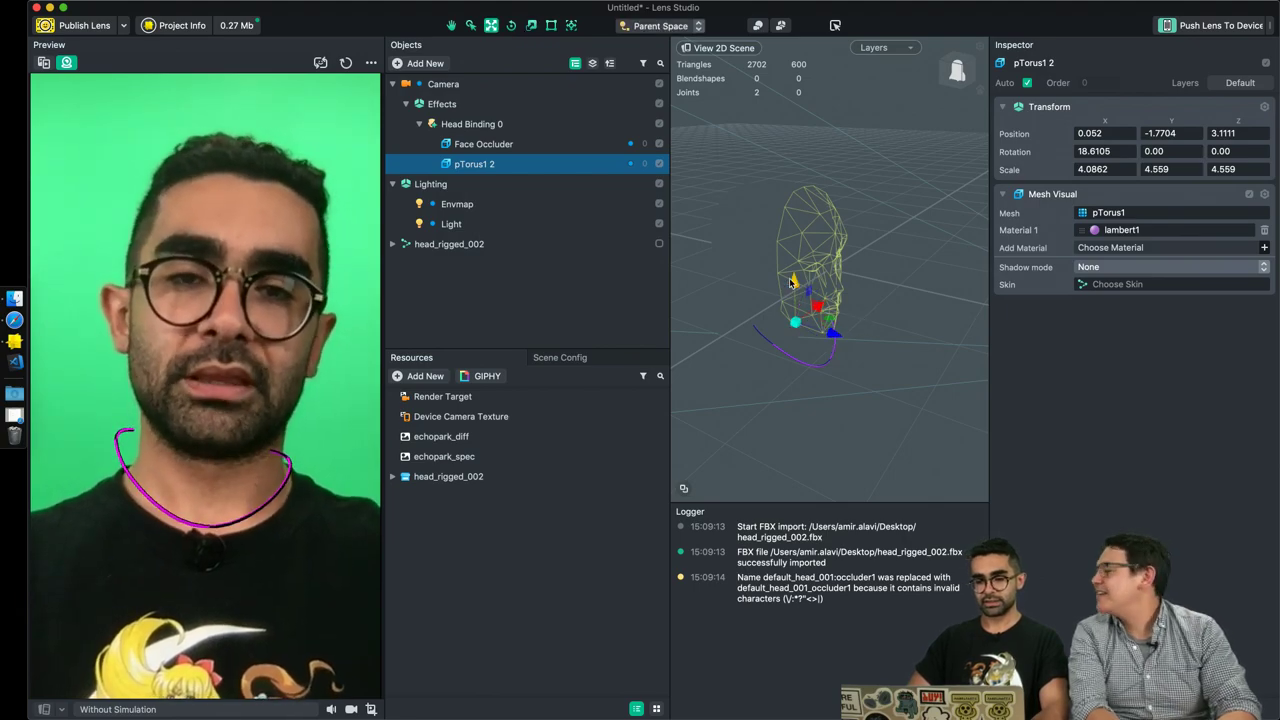
drag(793, 286, 794, 291)
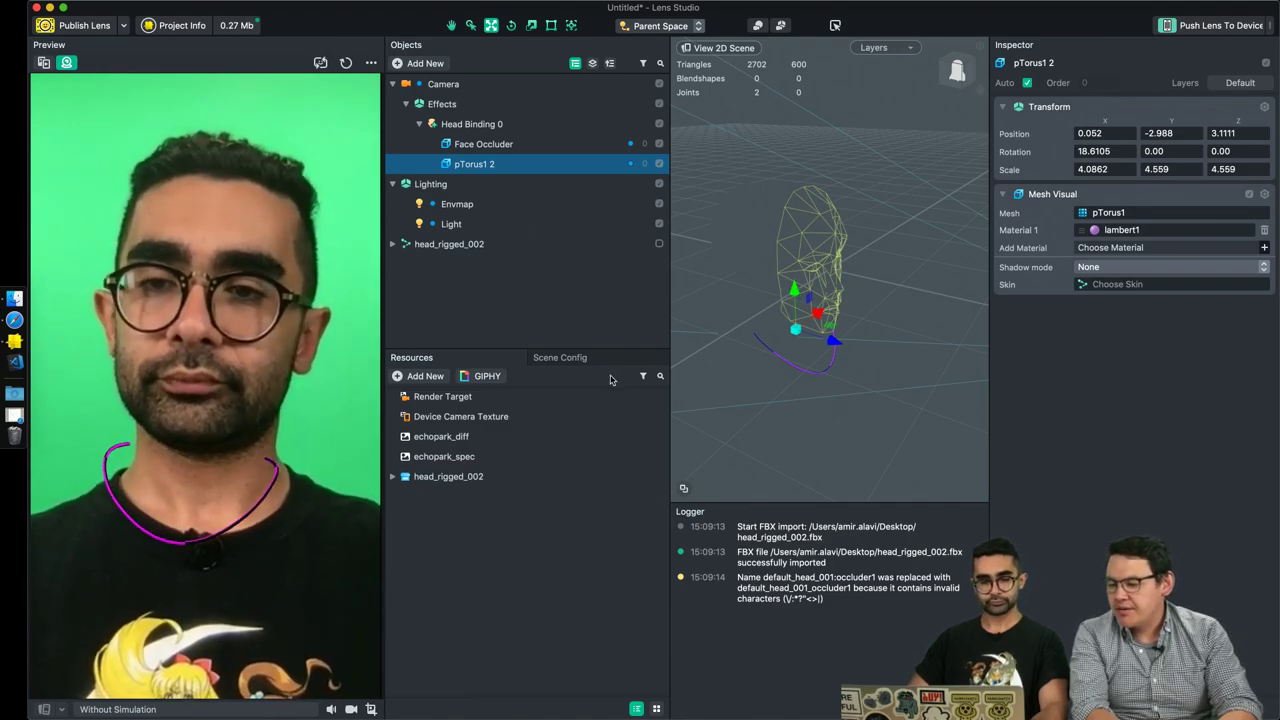
Shift the head-bound torus backward to about Z 2.11.
drag(831, 342, 828, 342)
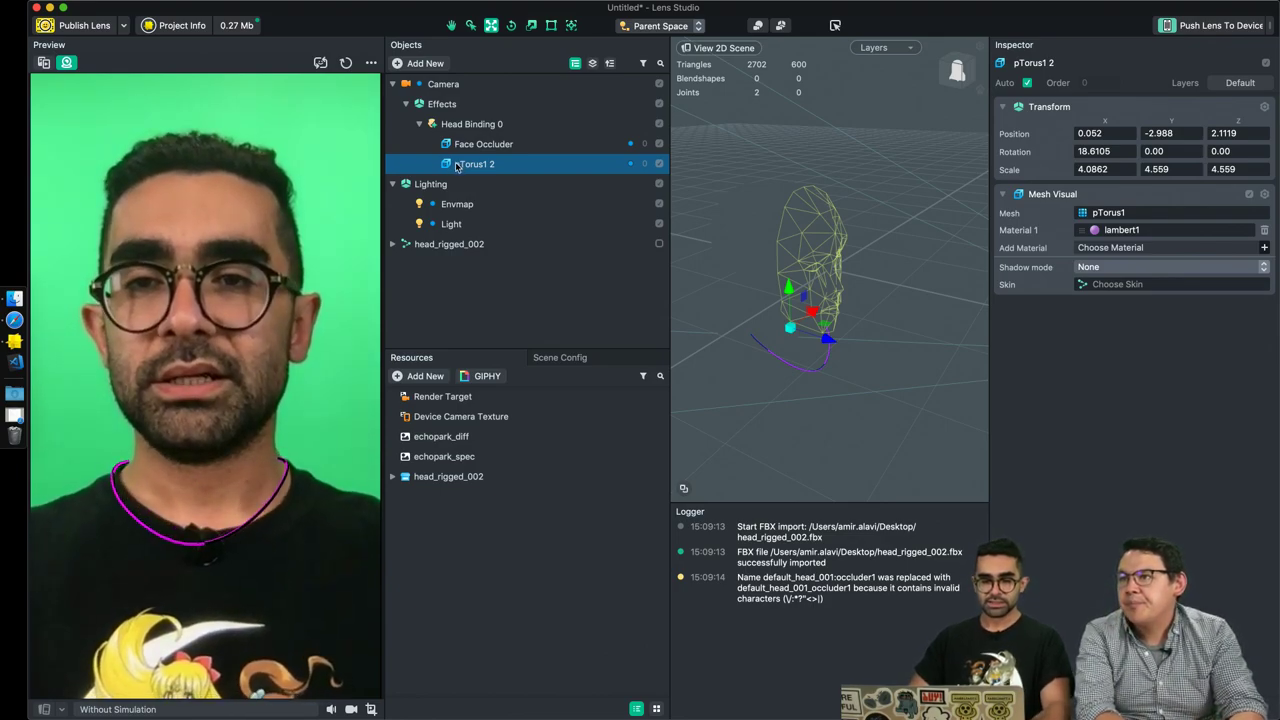
Move pTorus1 2 out of Head Binding 0 to the top level and add a Pin To Mesh component to it.
drag(469, 231, 468, 300)
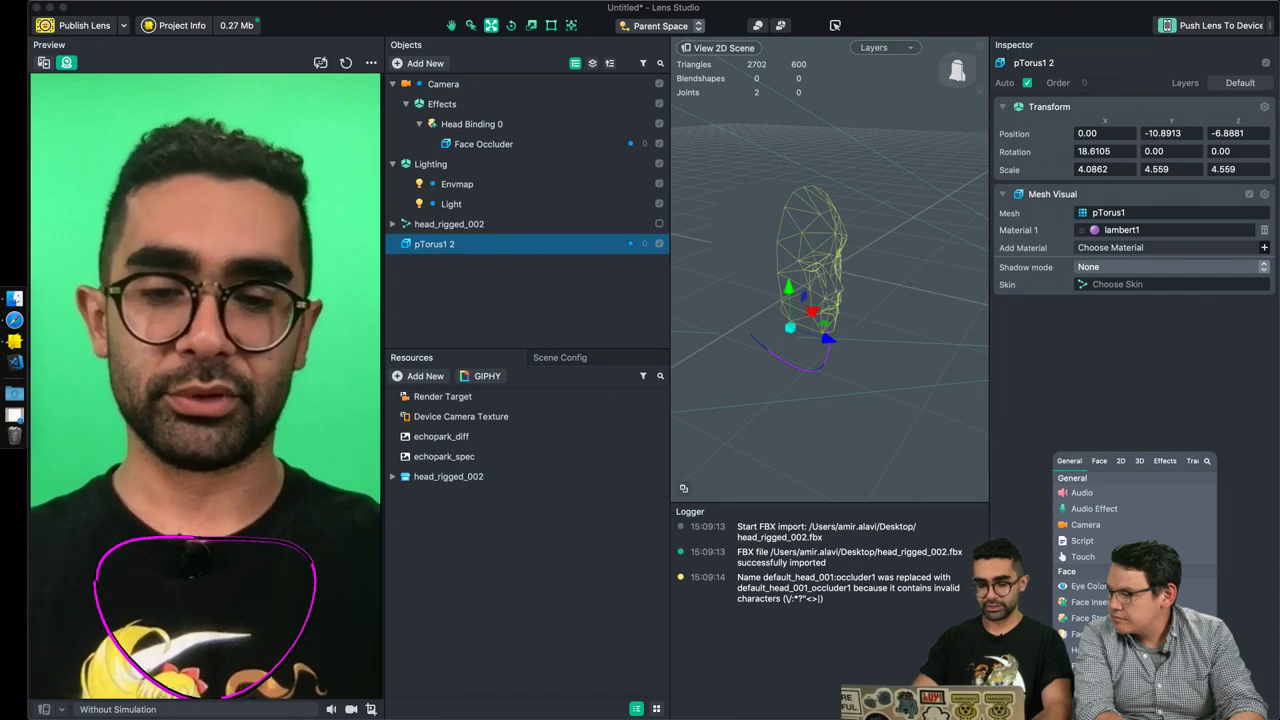
text(pi)
key(Return)
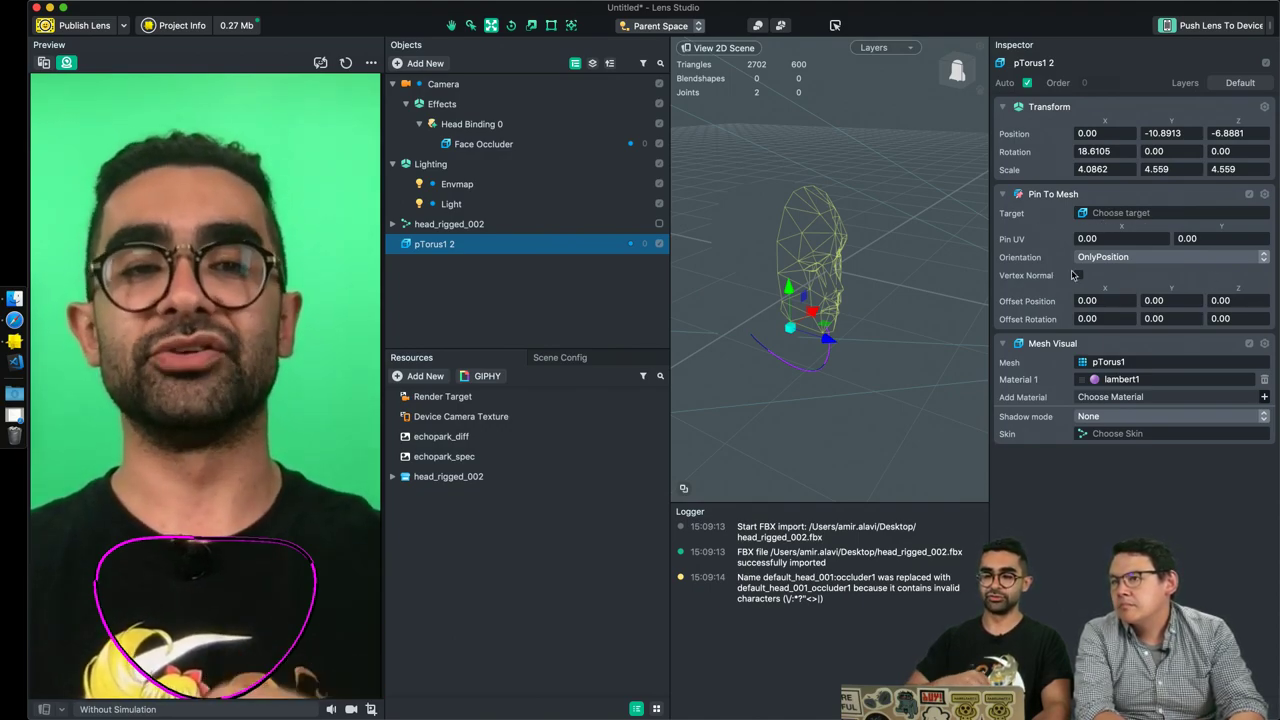
Add a Sphere as a child of Head Binding 0 and disable the Face Occluder.
click(462, 126)
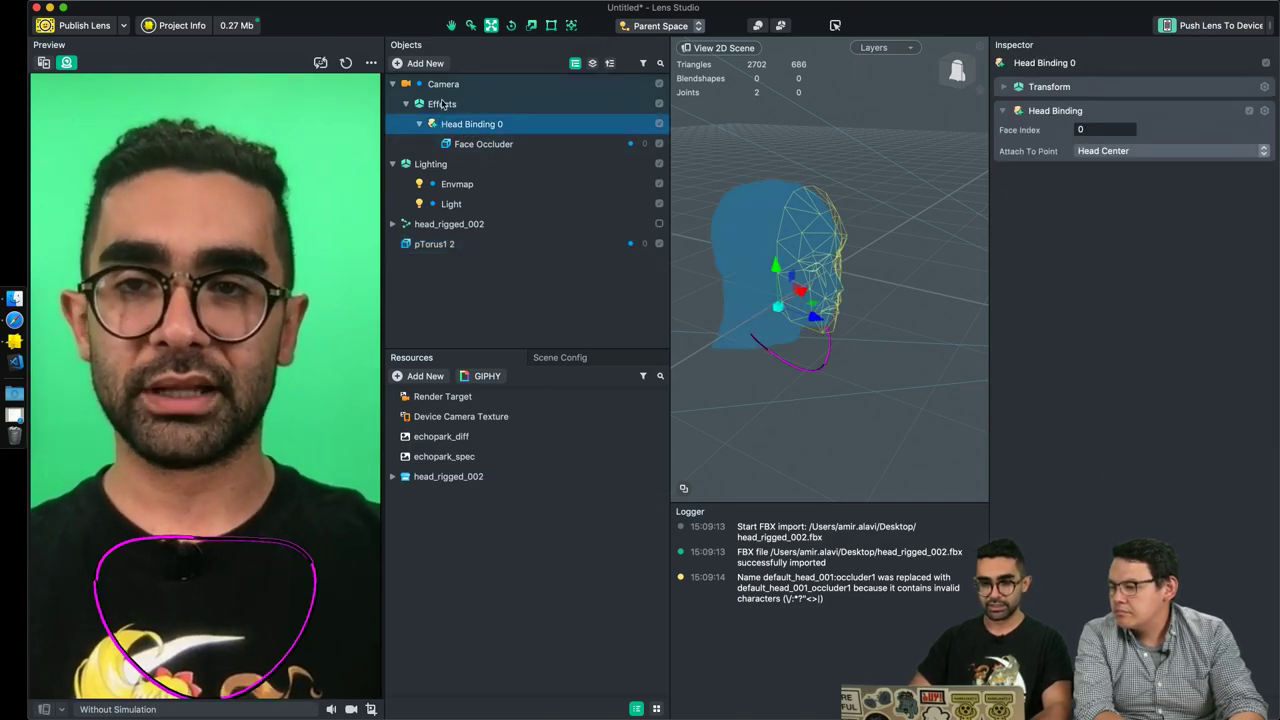
click(423, 63)
text(sphere)
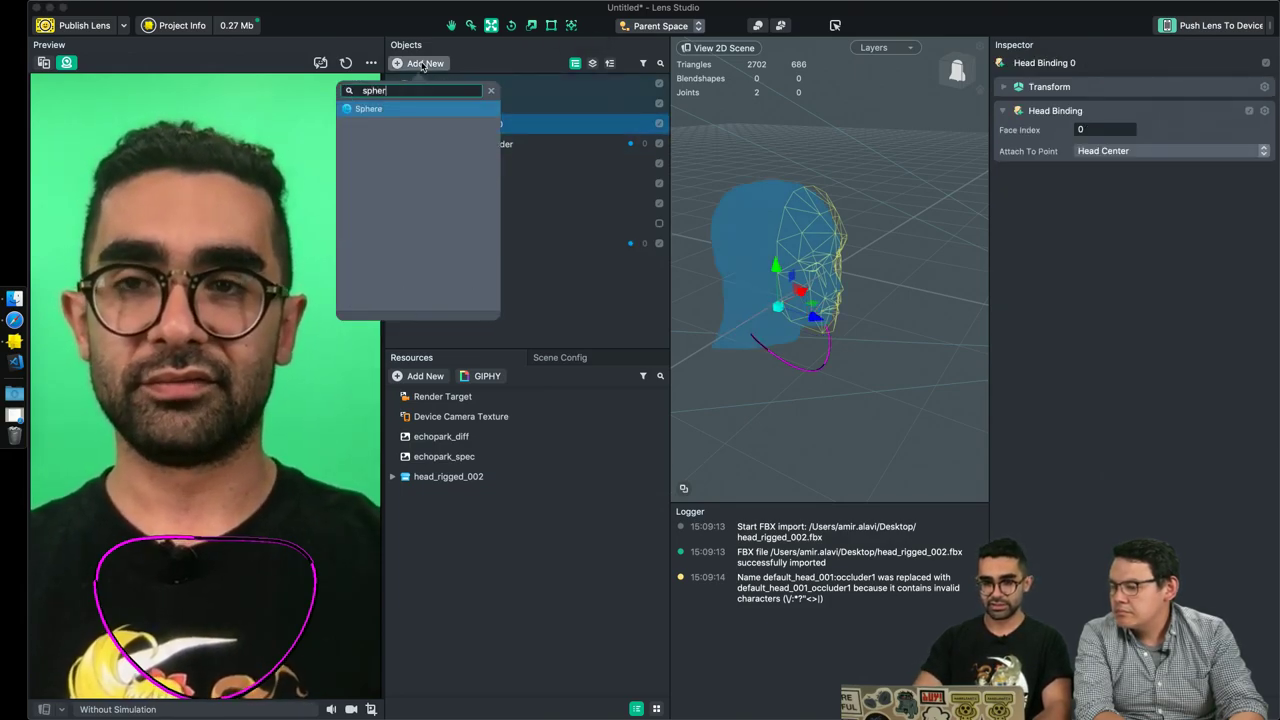
key(Return)
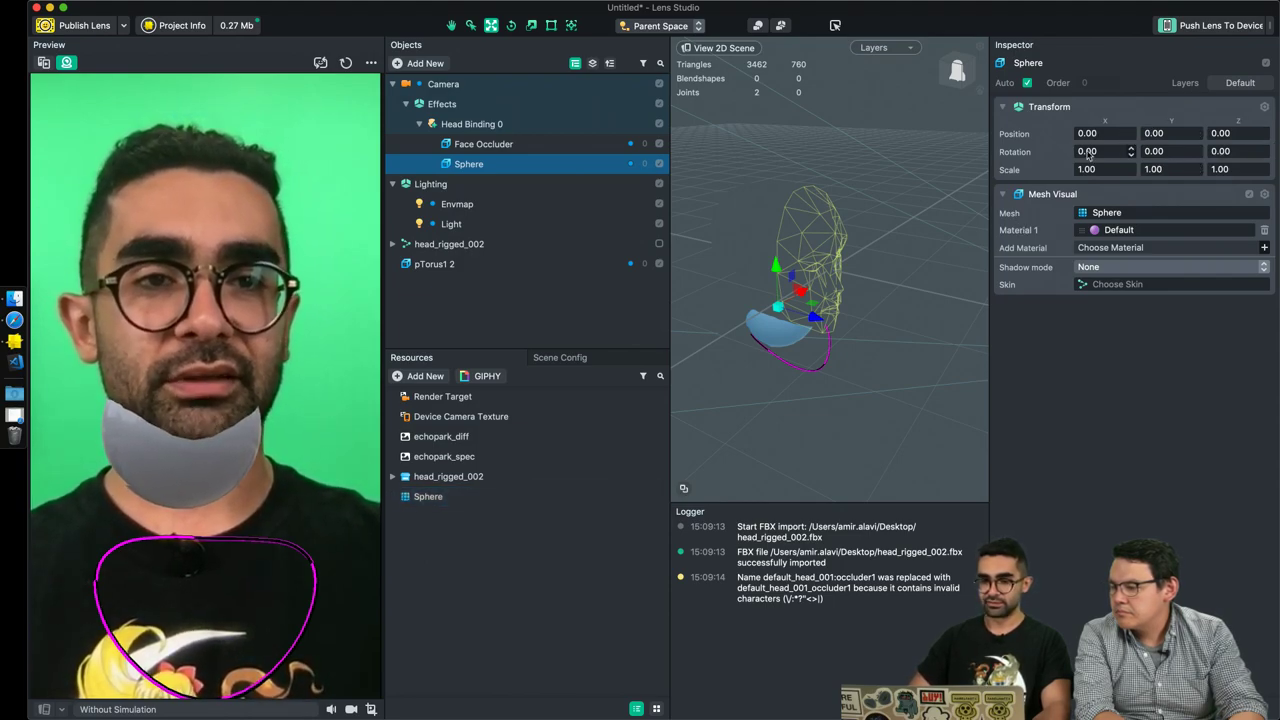
click(480, 144)
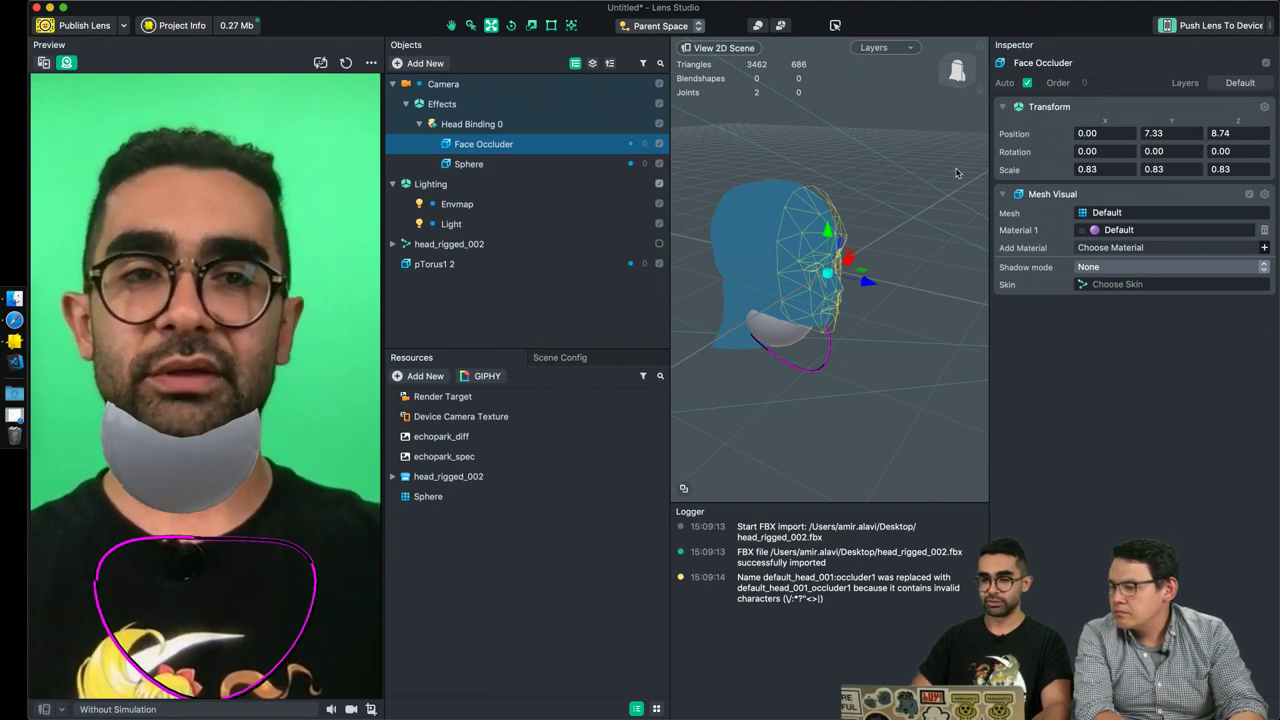
click(659, 143)
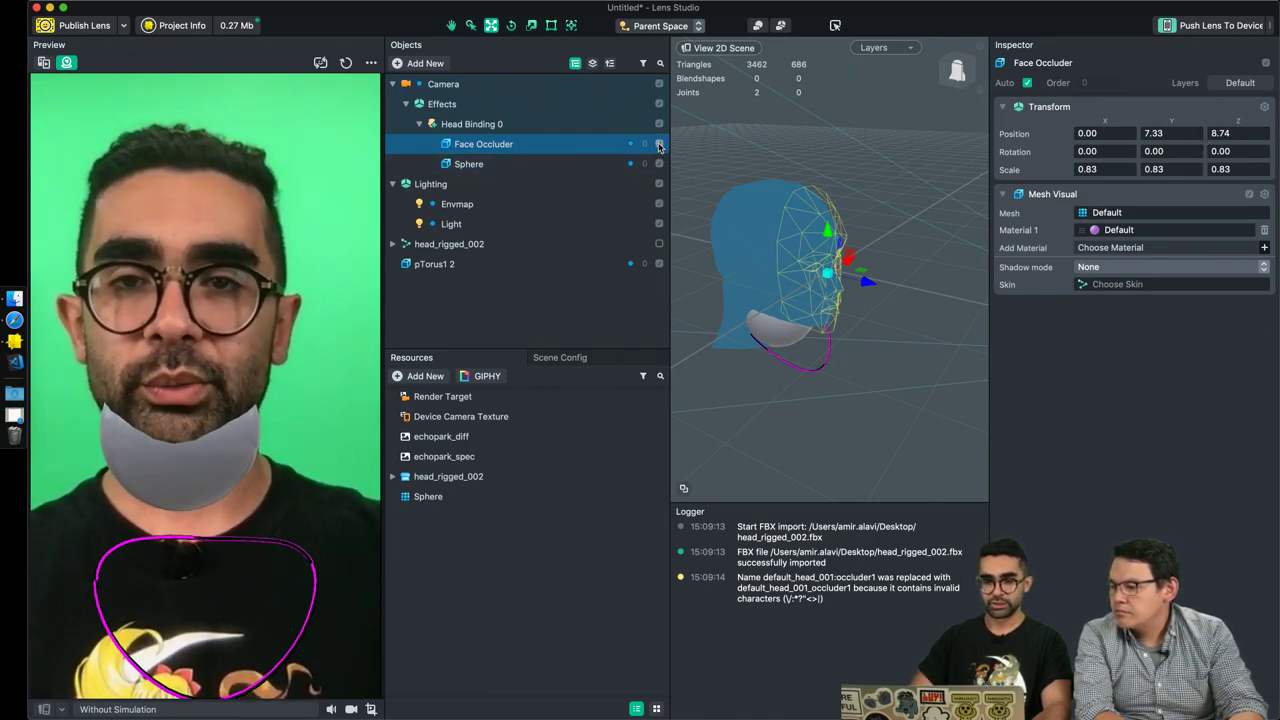
click(543, 166)
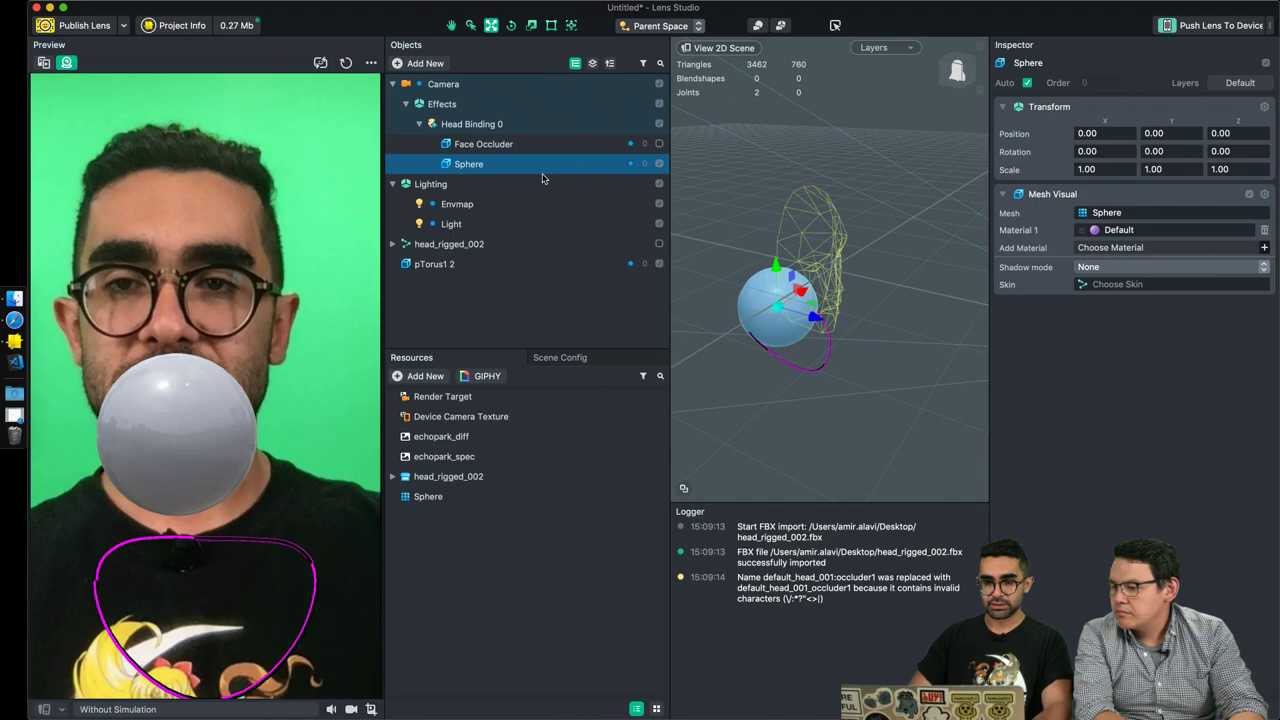
Pin pTorus1 2 to the Sphere's Mesh Visual with a Pin UV of about 0.20, 0.44.
click(448, 270)
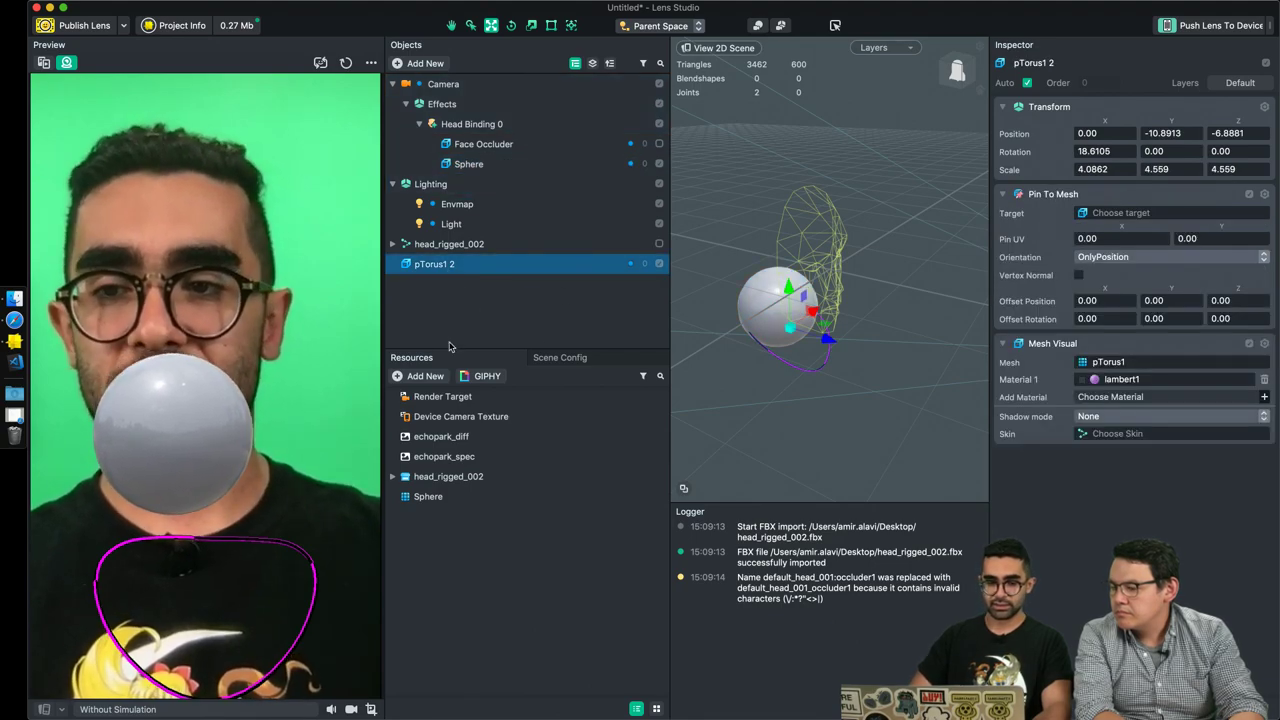
click(1118, 218)
click(494, 218)
click(507, 239)
double_click(555, 258)
double_click(569, 299)
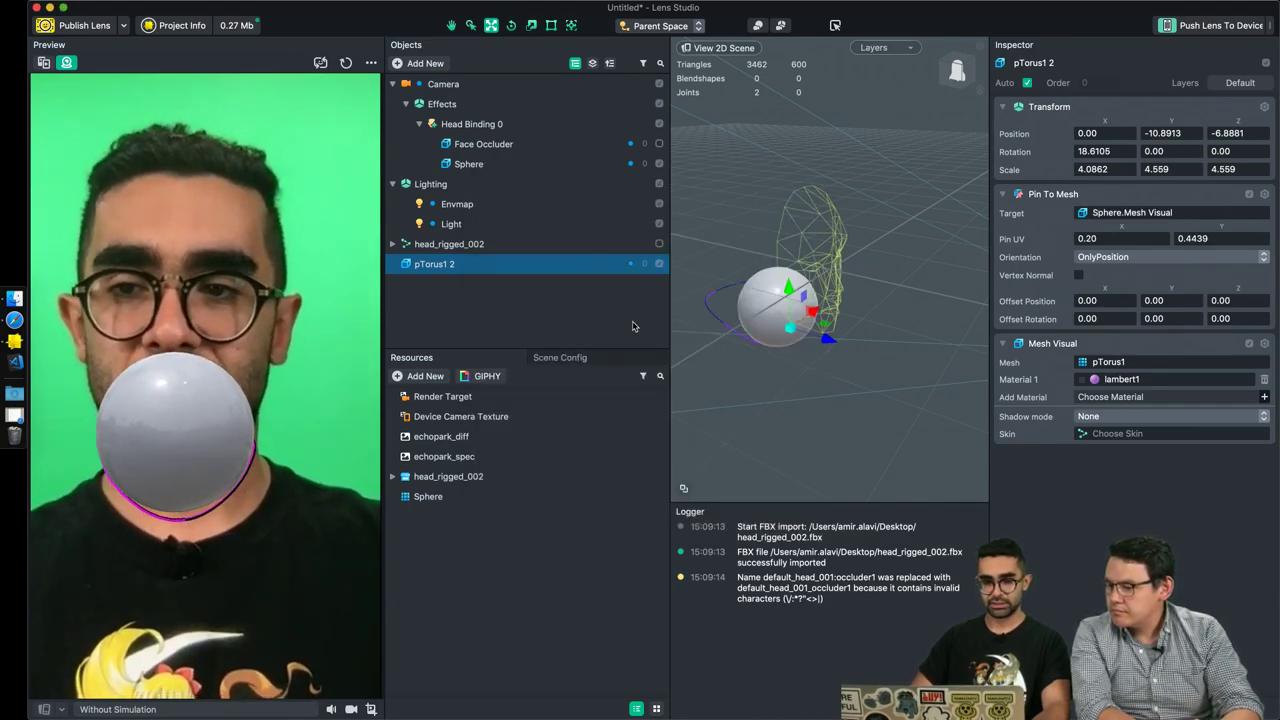
Disable the Sphere and re-enable the Face Occluder.
click(659, 163)
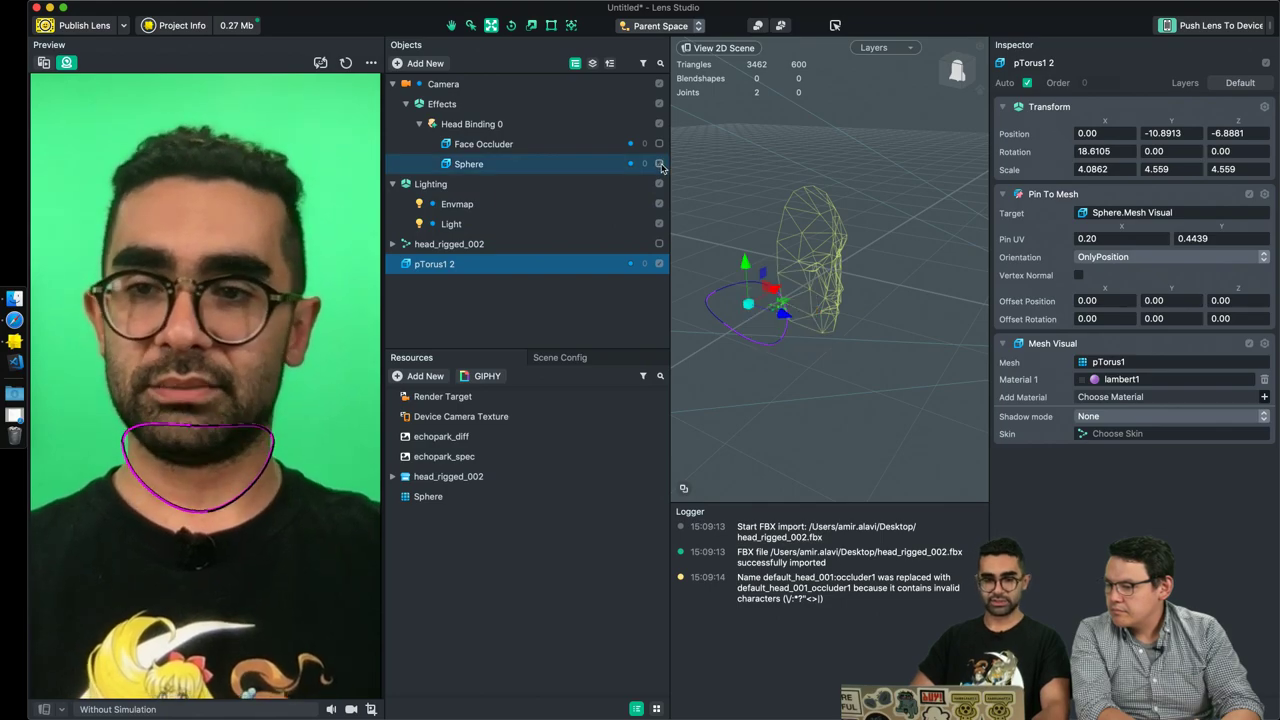
click(659, 144)
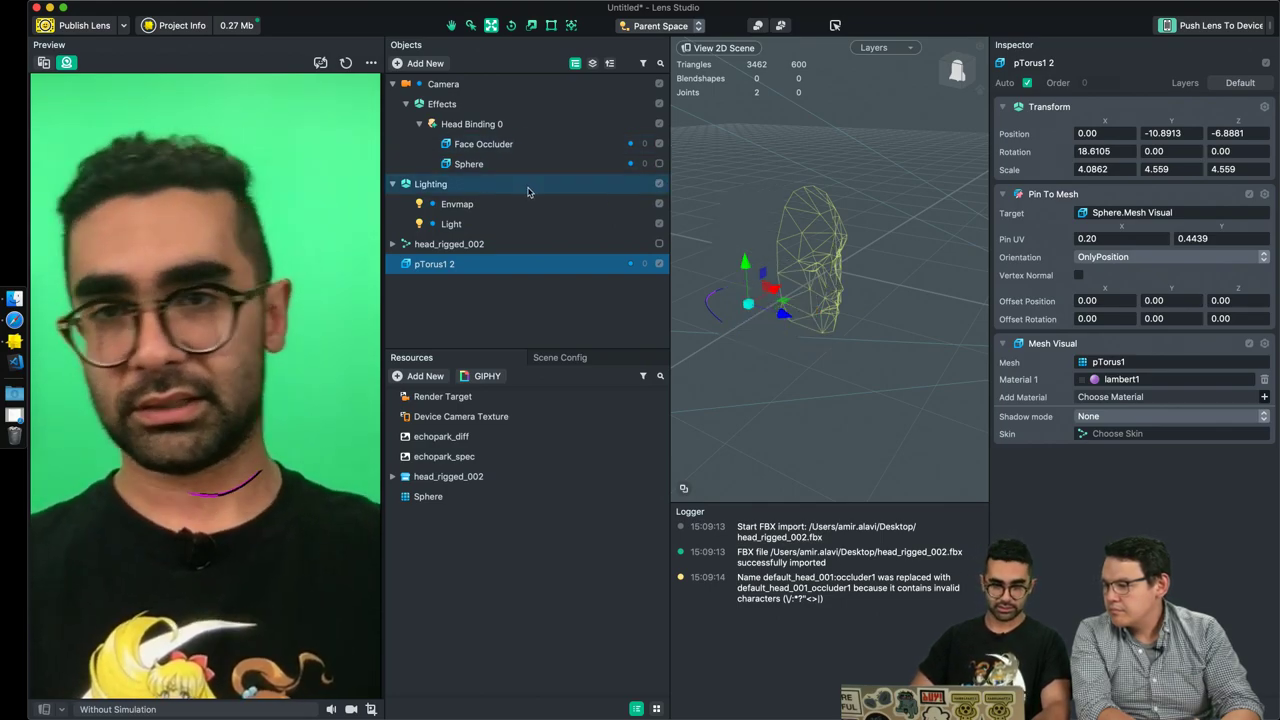
Enlarge the pinned torus to a scale of about 5.12, 5.71, 5.71.
key(e)
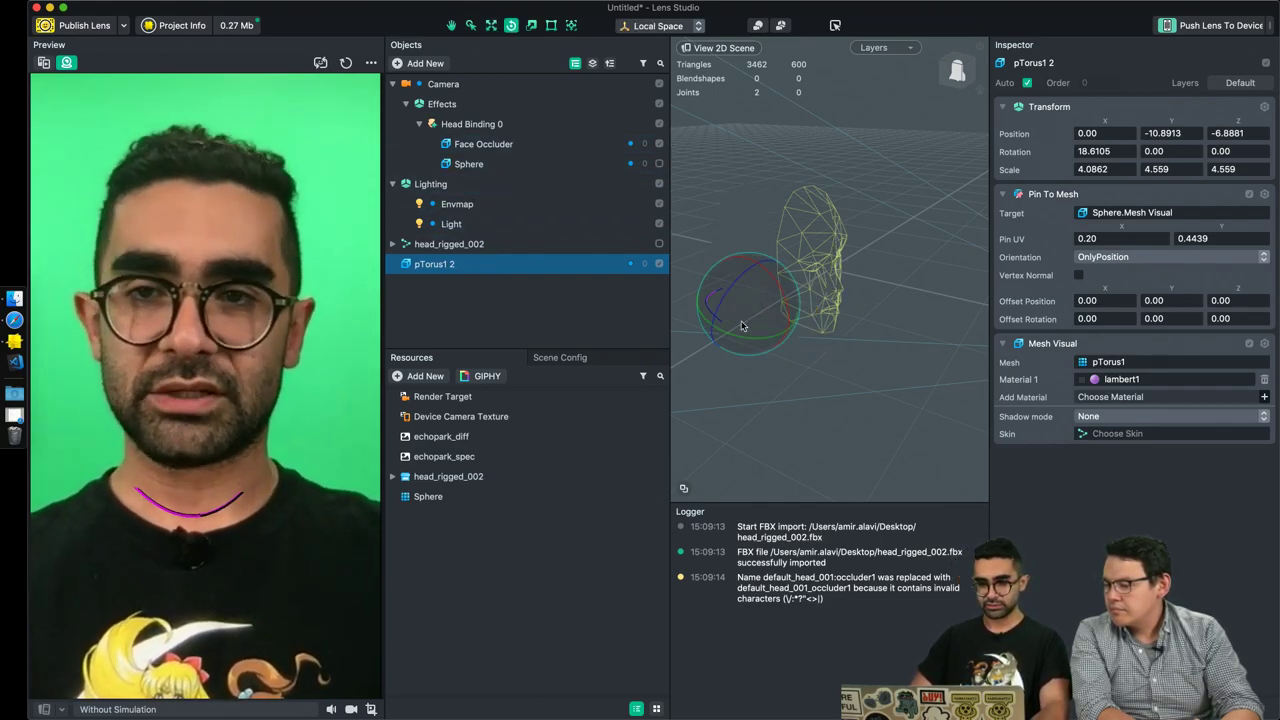
key(r)
drag(752, 306, 755, 305)
key(w)
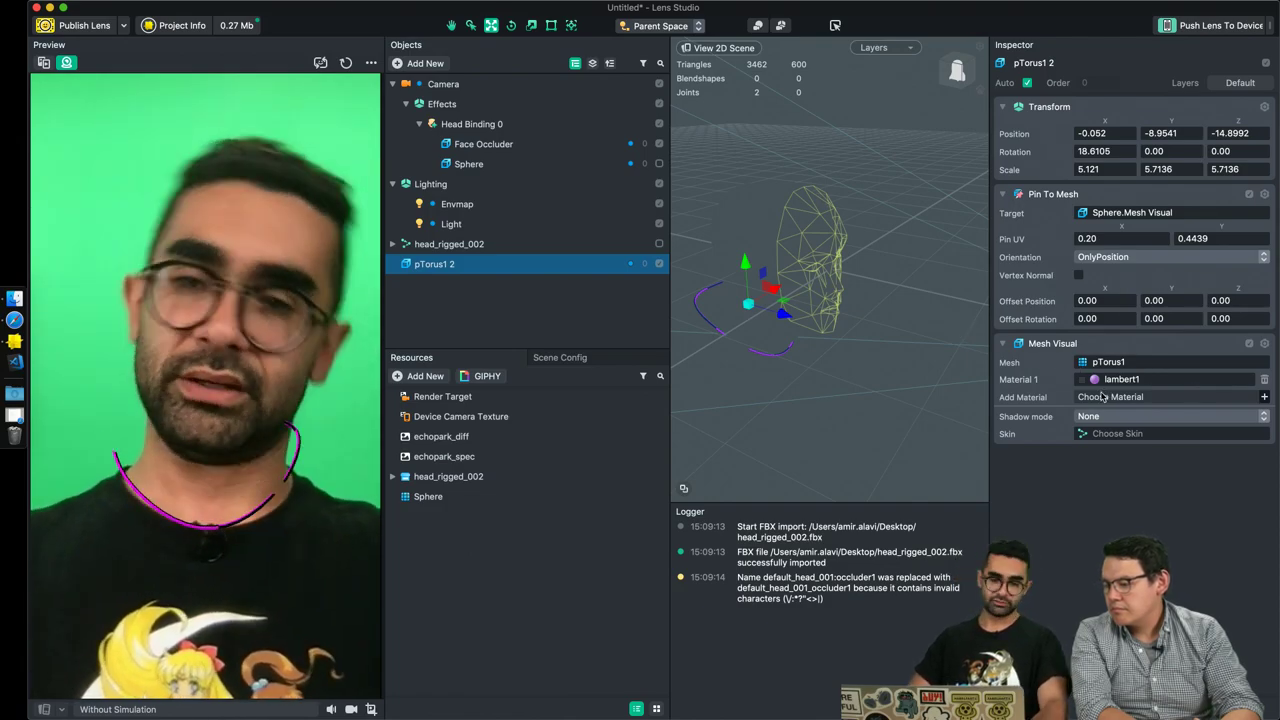
Set the Y offset position of the torus's Pin To Mesh component to -4.
click(1175, 302)
text(-4)
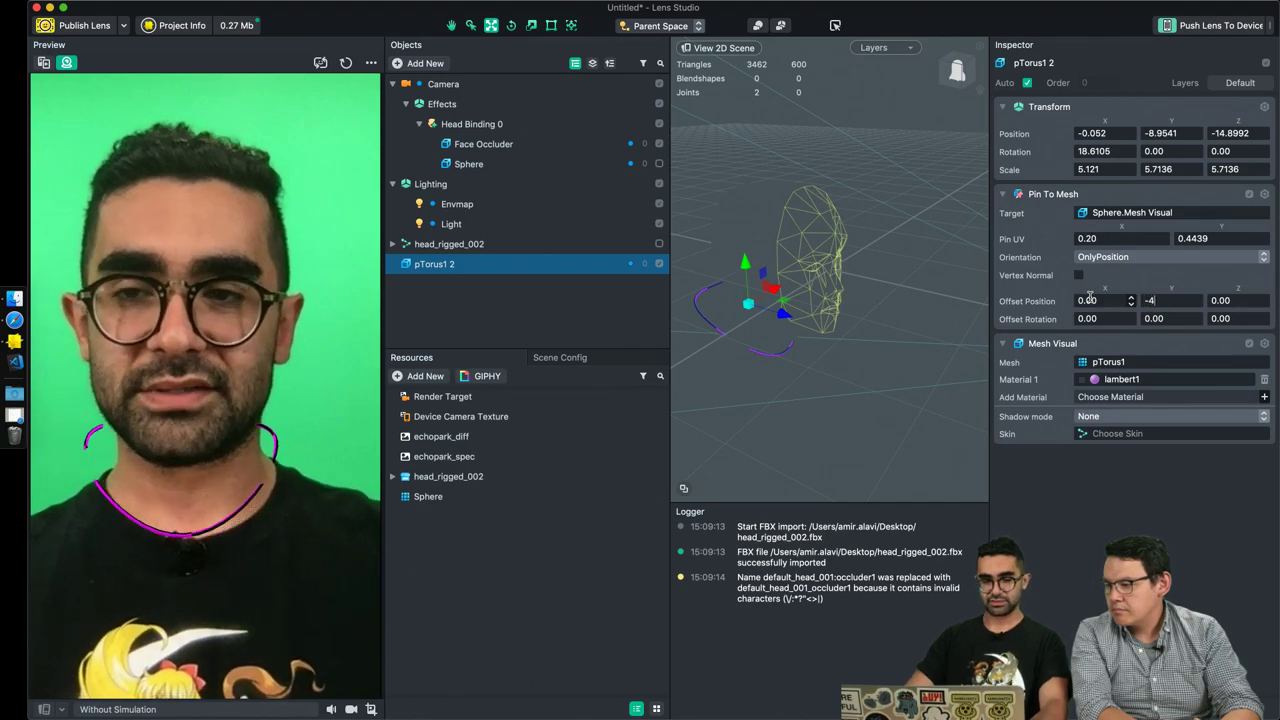
key(Return)
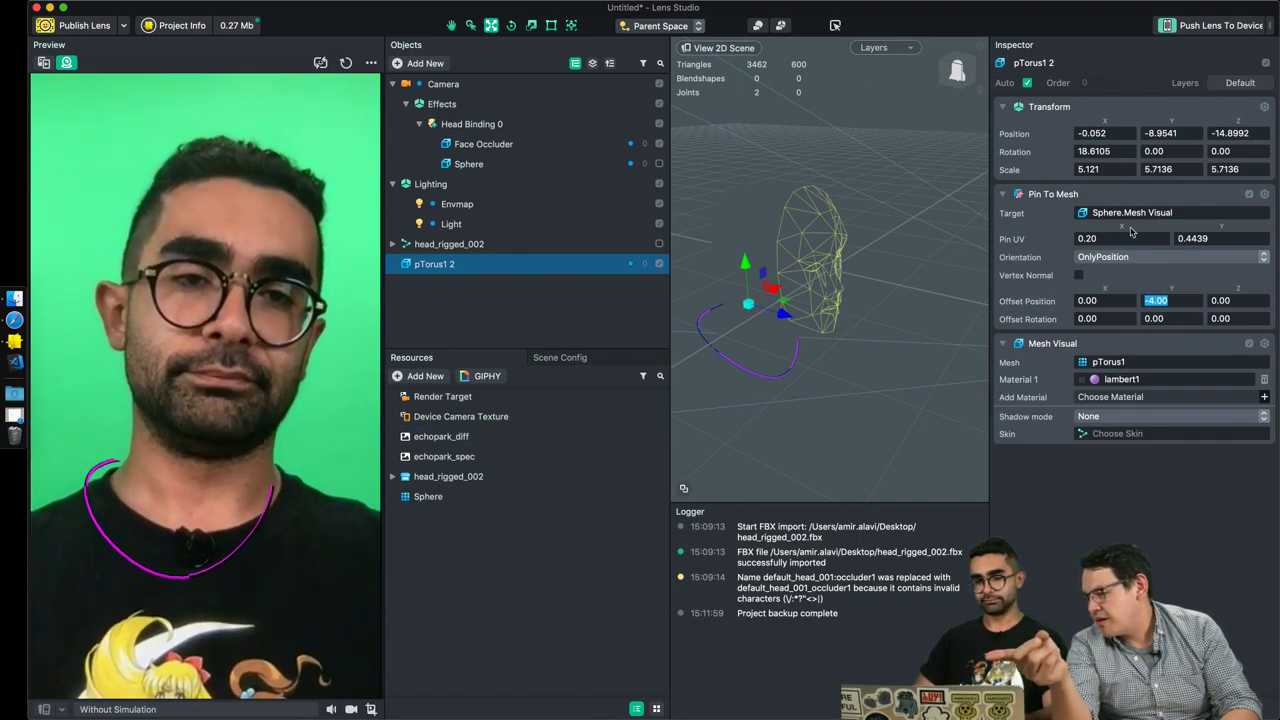
Check the orientation options of the torus's Pin To Mesh component.
drag(478, 160, 470, 165)
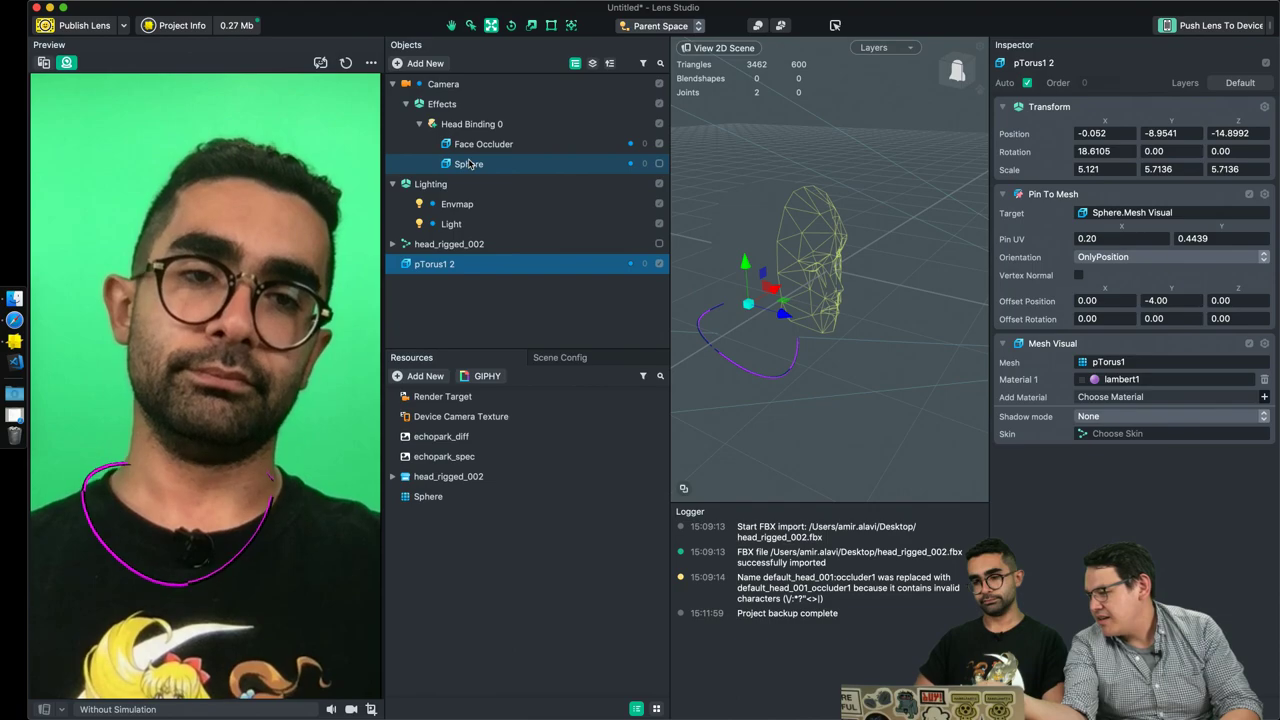
click(1115, 262)
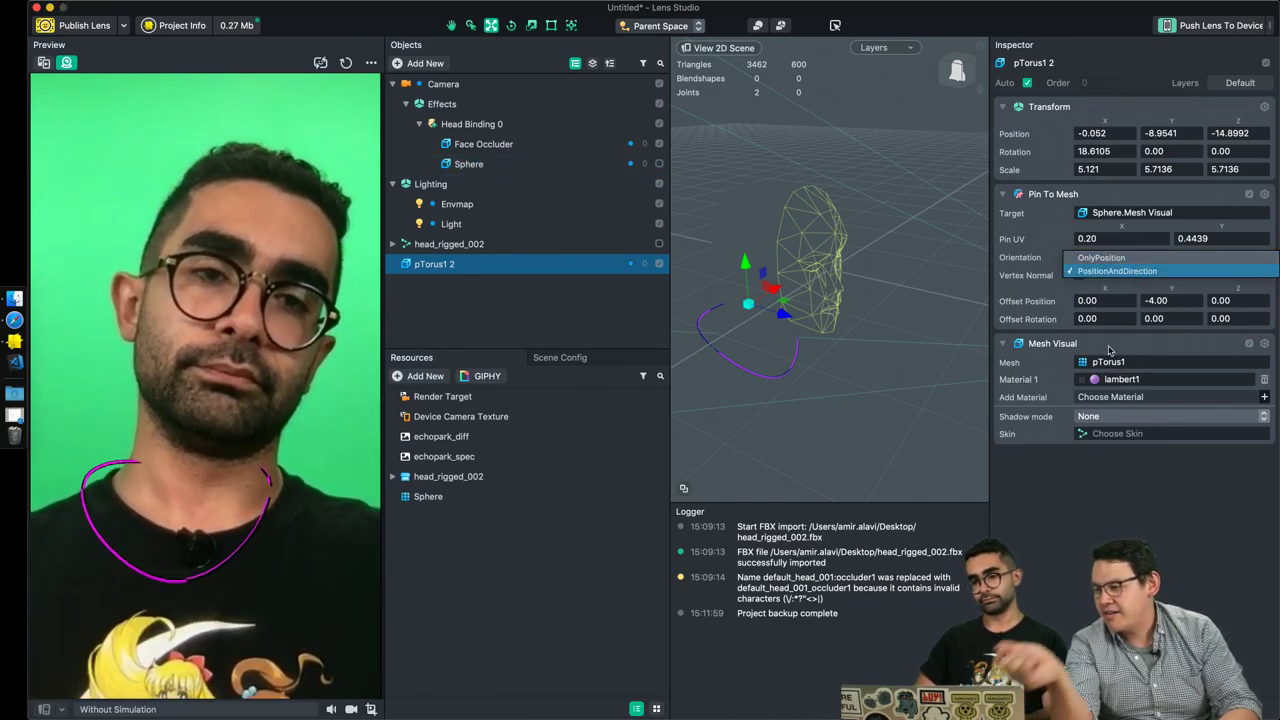
click(1102, 460)
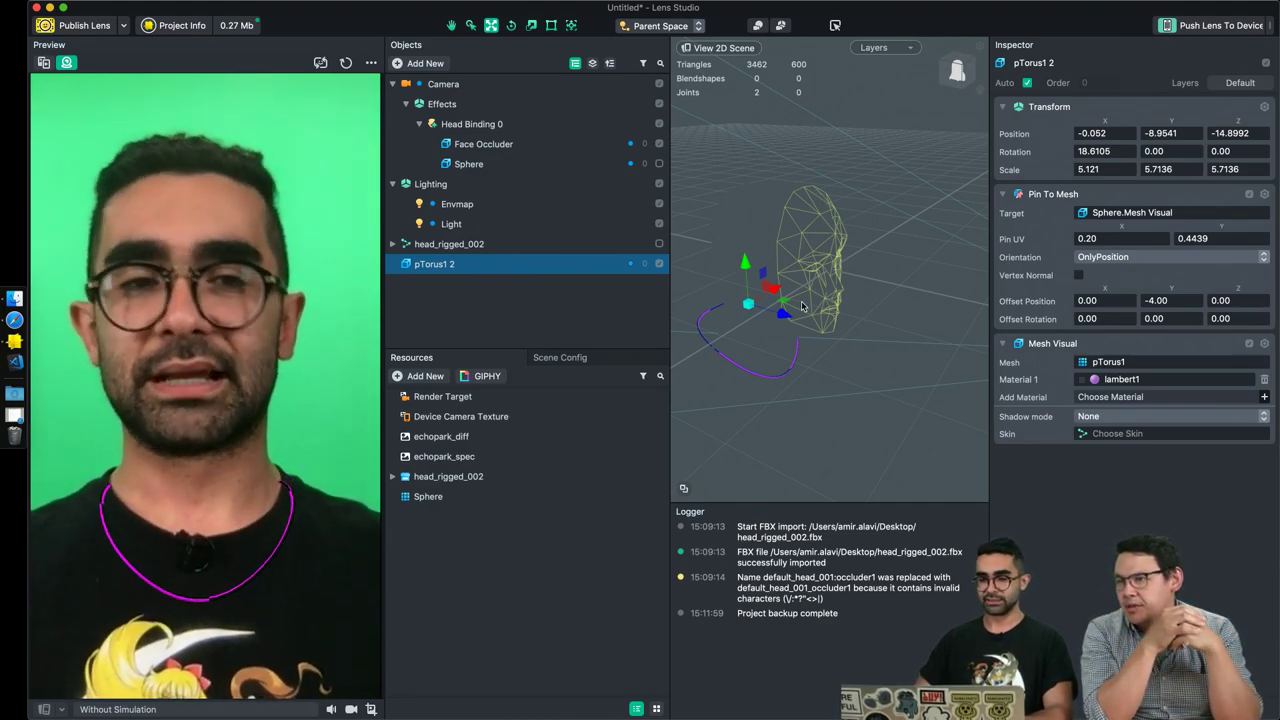
Delete pTorus1 2 from the scene.
click(558, 300)
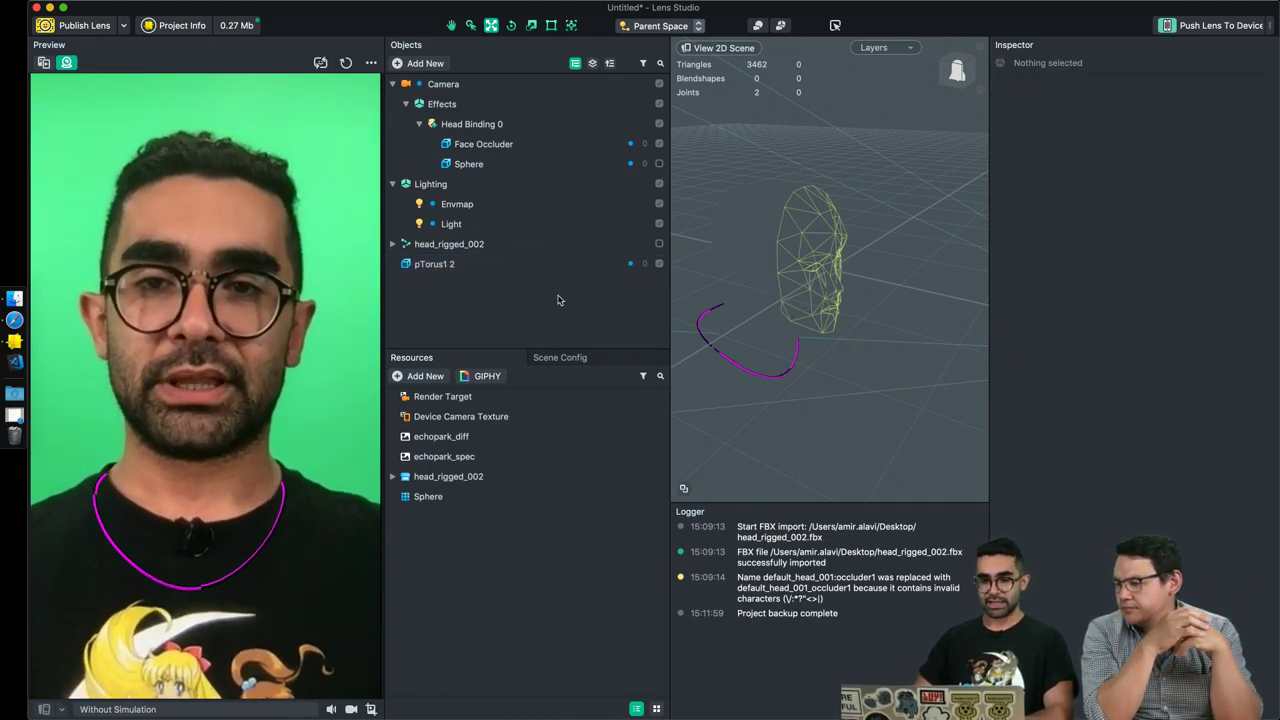
click(478, 273)
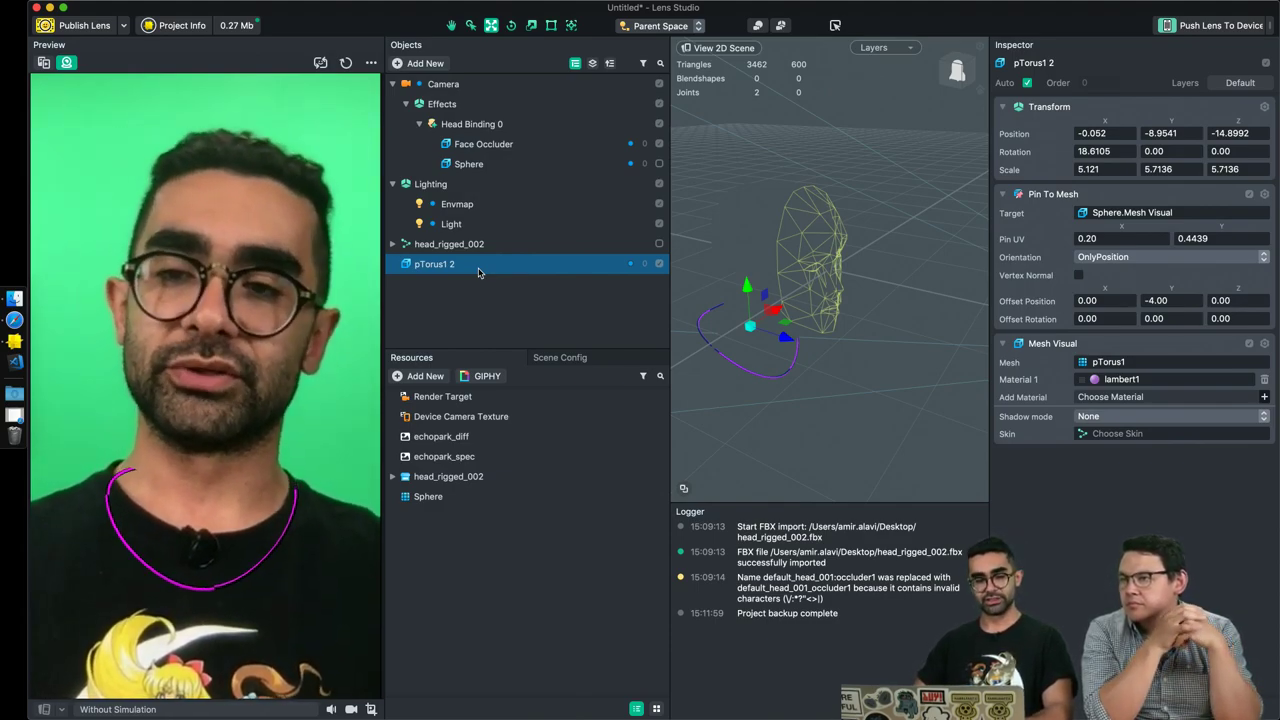
click(444, 268)
key(Delete)
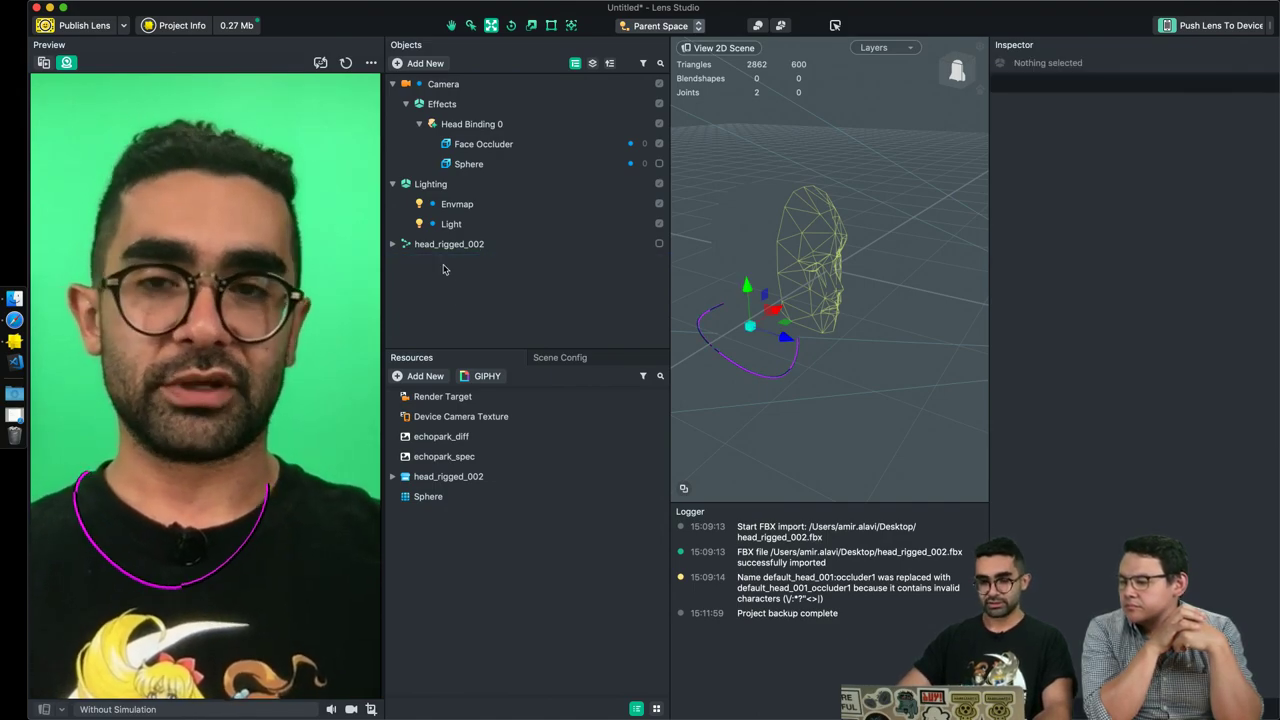
Enable the head_rigged_002 object and delete the Sphere from Head Binding 0.
click(600, 243)
click(659, 243)
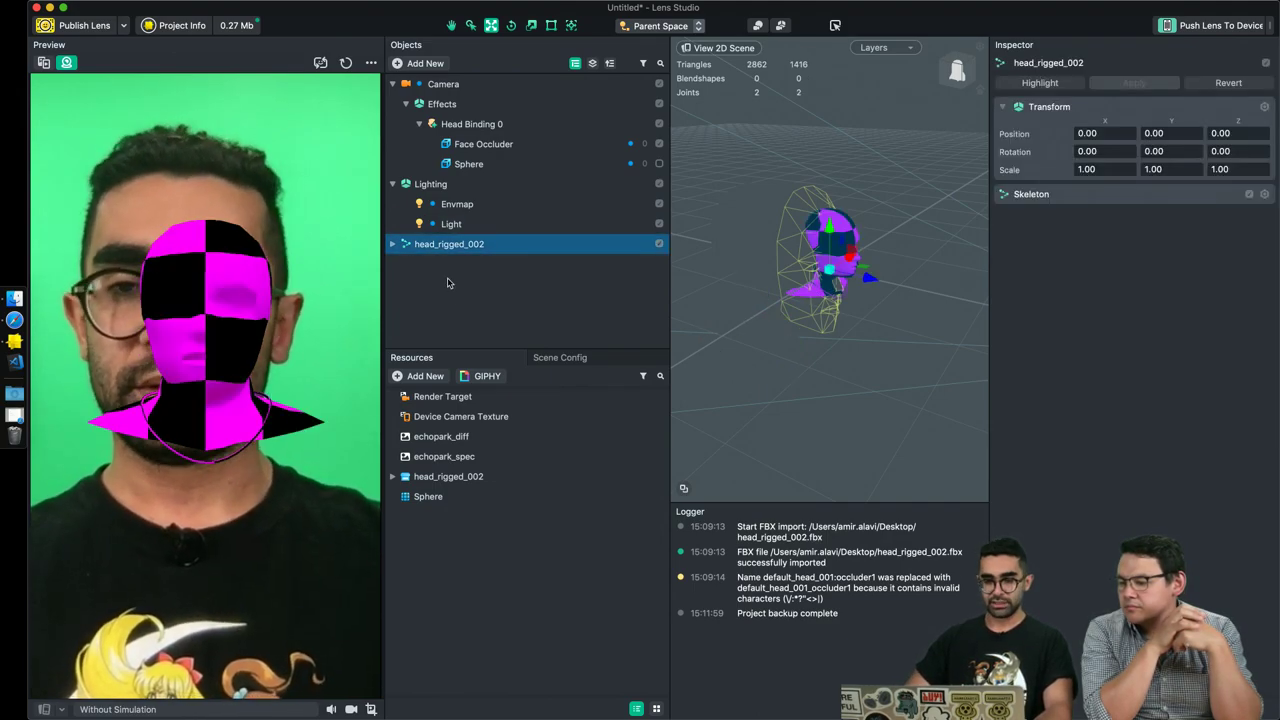
click(512, 164)
key(Delete)
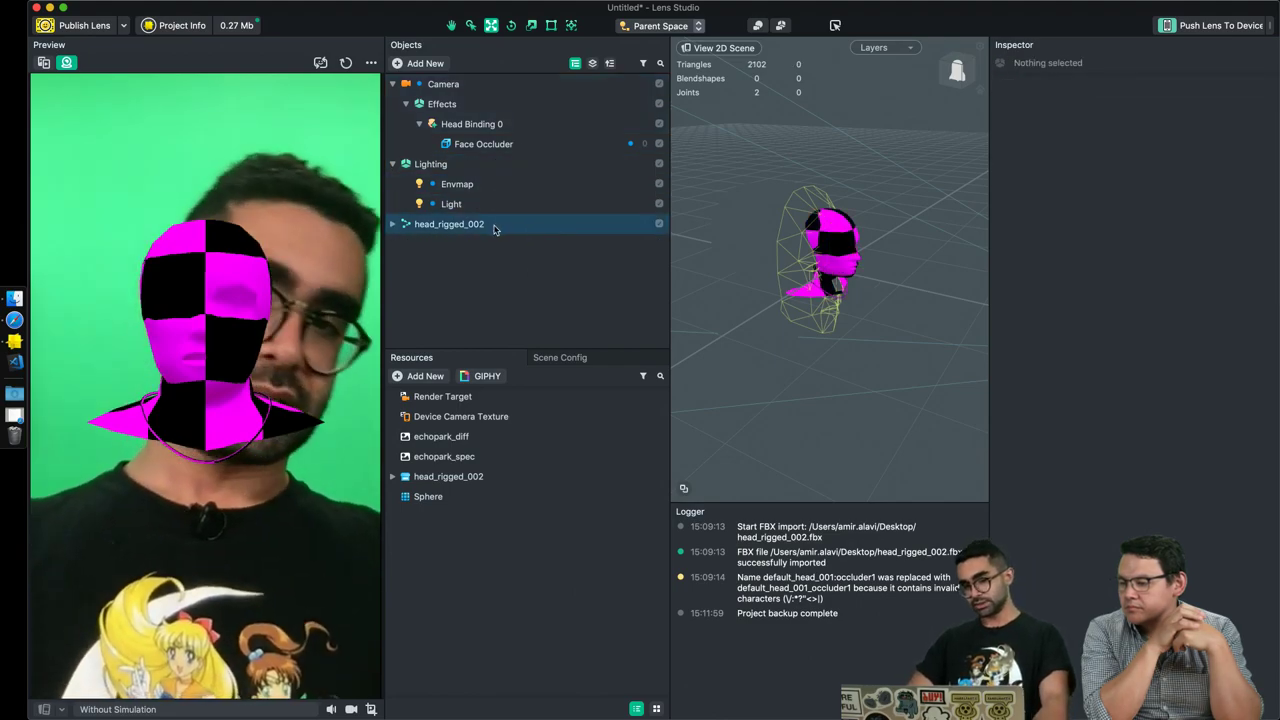
Make head_rigged_002 a child of Head Binding 0 and disable the Face Occluder.
click(462, 225)
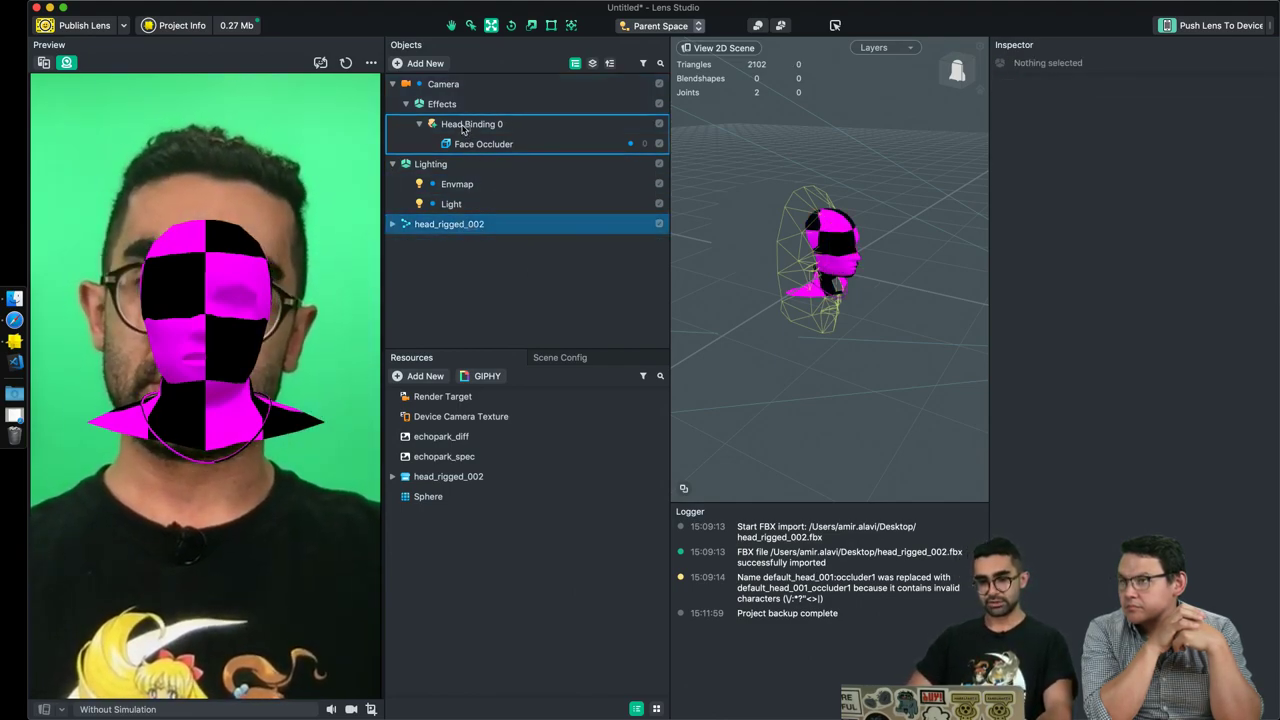
drag(463, 127, 463, 128)
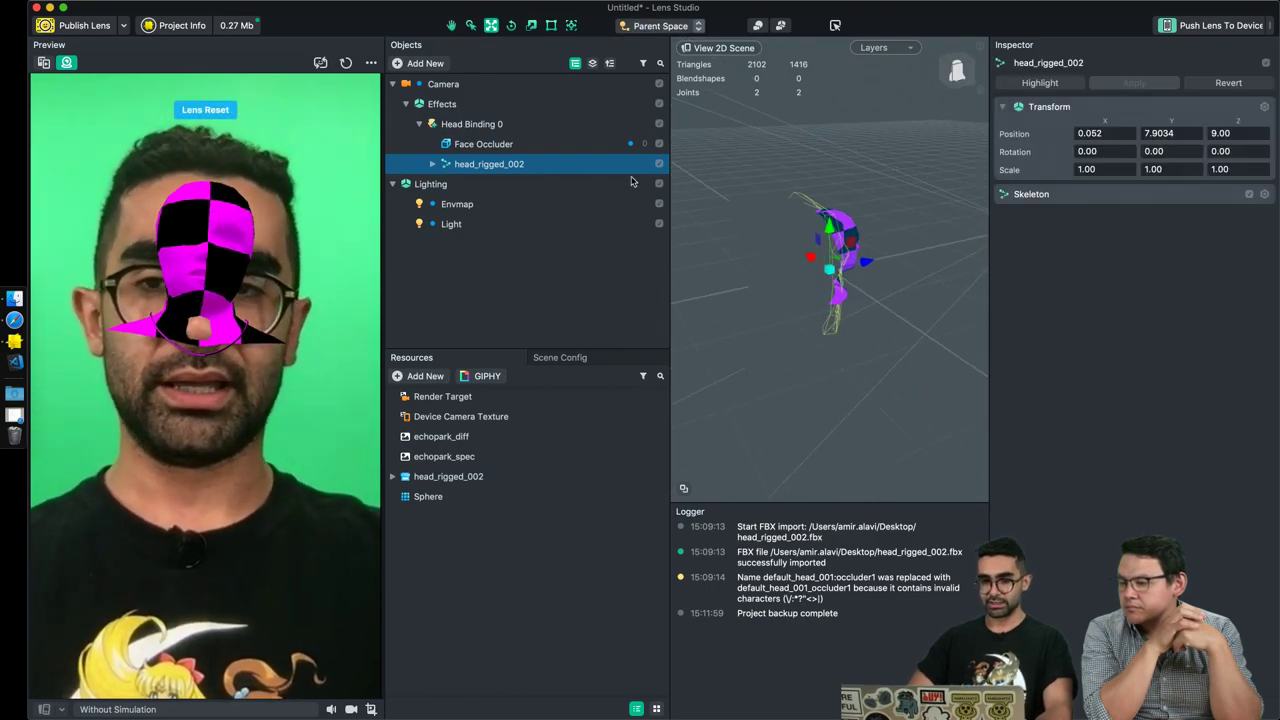
click(659, 144)
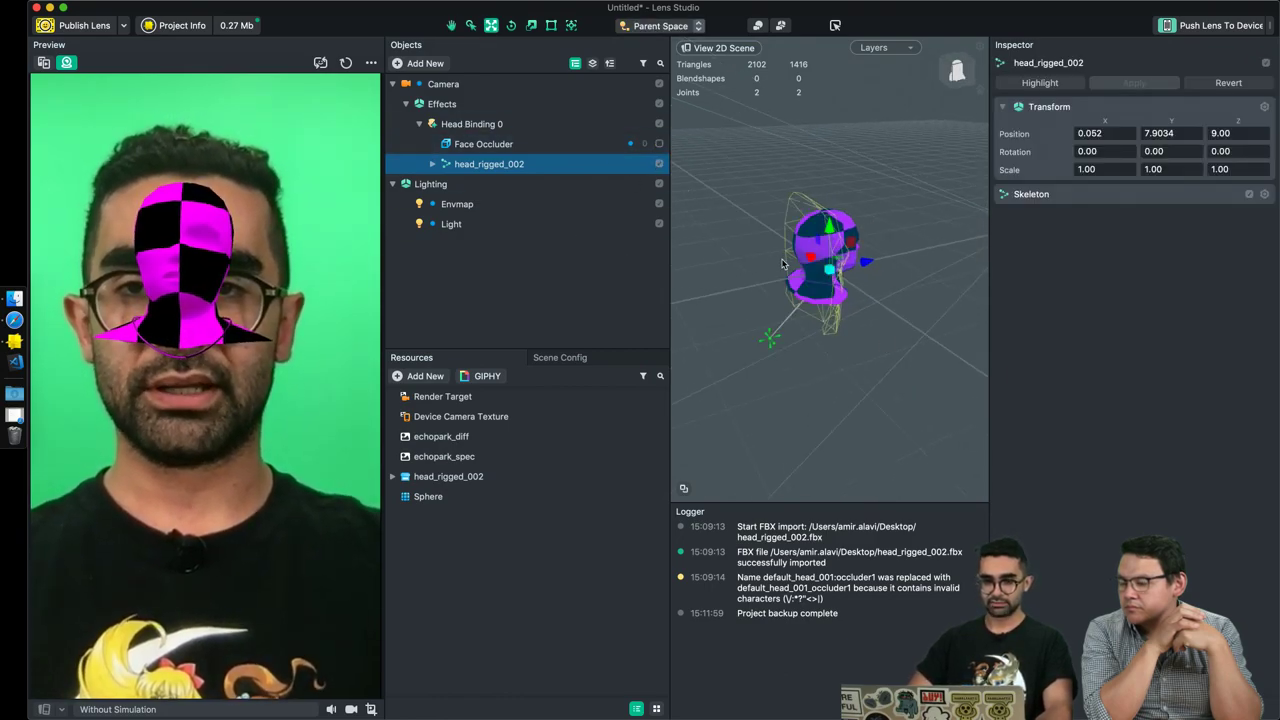
click(489, 146)
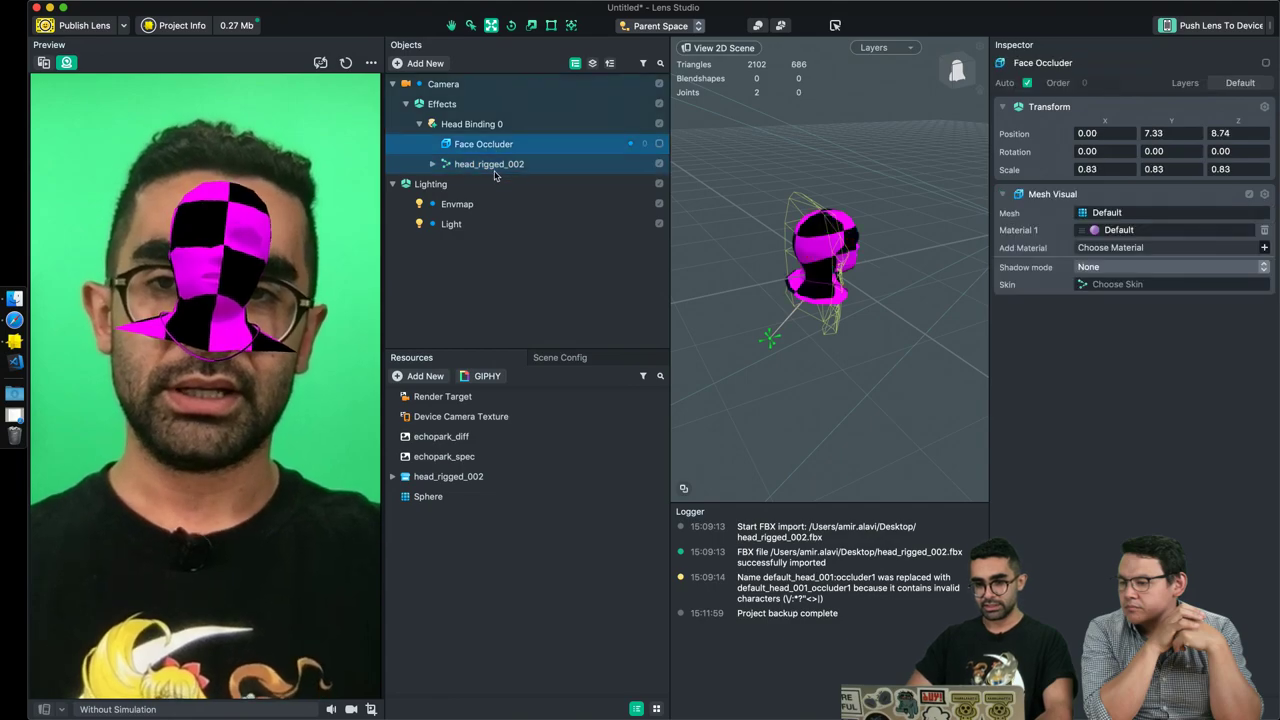
Scale head_rigged_002 to about 2.58 and position it at about Y -1.79, Z -0.32 to fit the face mesh.
click(845, 283)
drag(866, 262, 801, 292)
key(r)
alt+drag(868, 352, 808, 328)
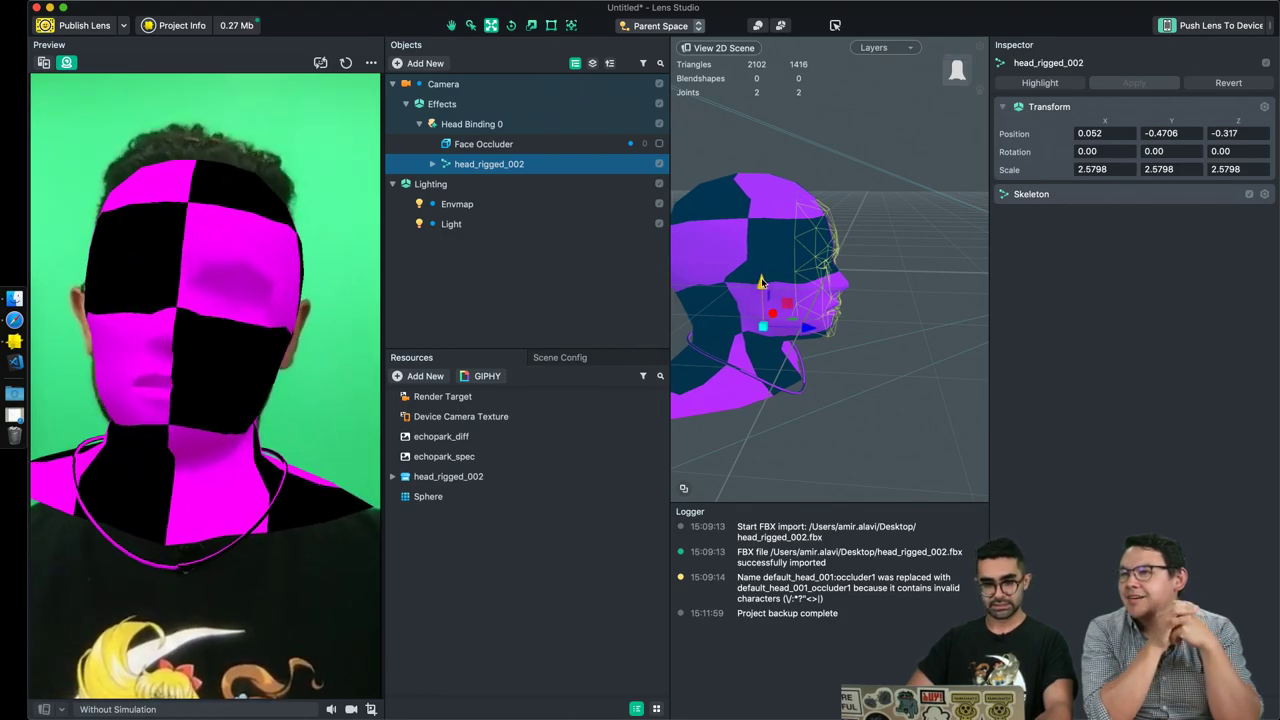
drag(760, 283, 762, 288)
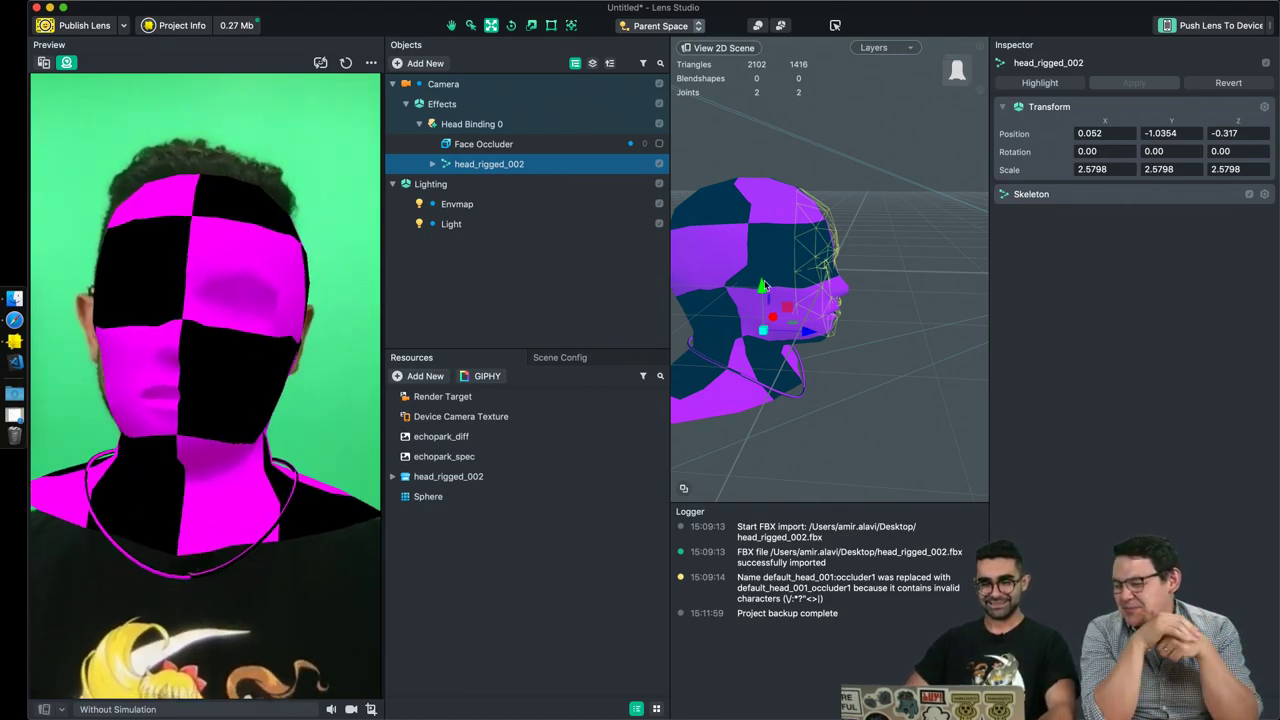
drag(761, 285, 761, 296)
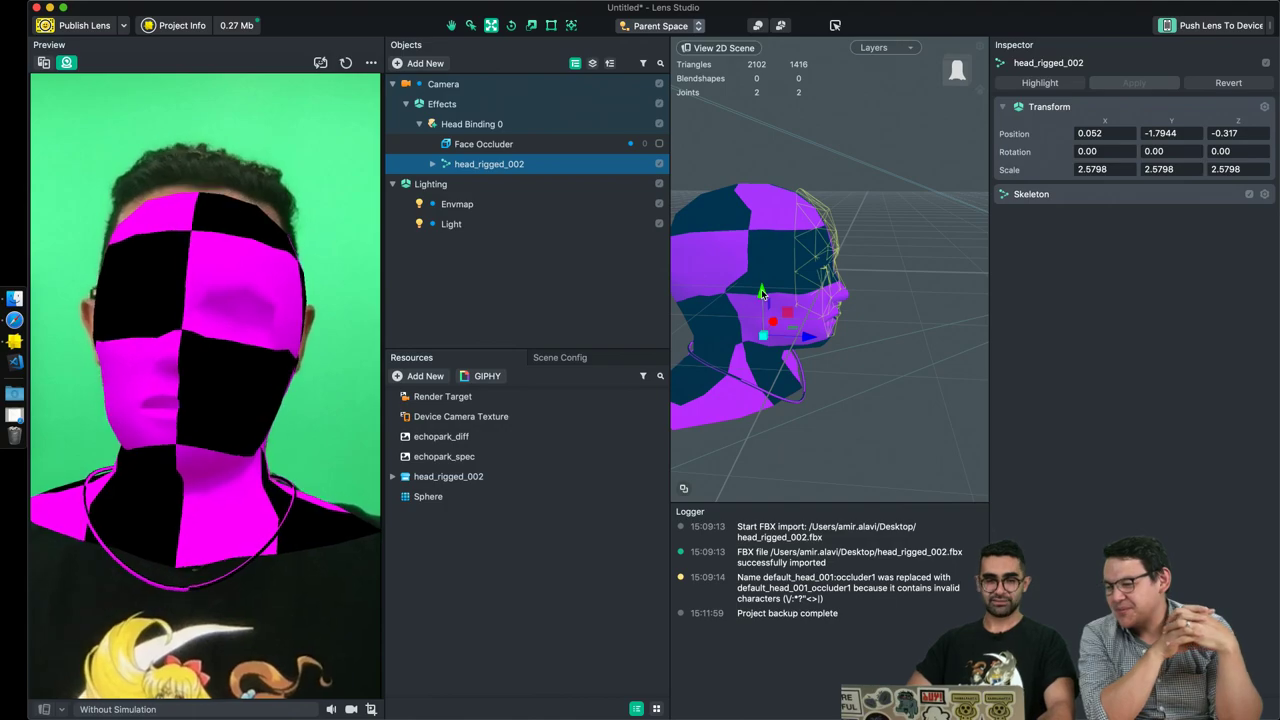
Examine the joint hierarchy of head_rigged_002 and the transforms of its Bn_root and Bn_head joints.
click(419, 124)
click(419, 124)
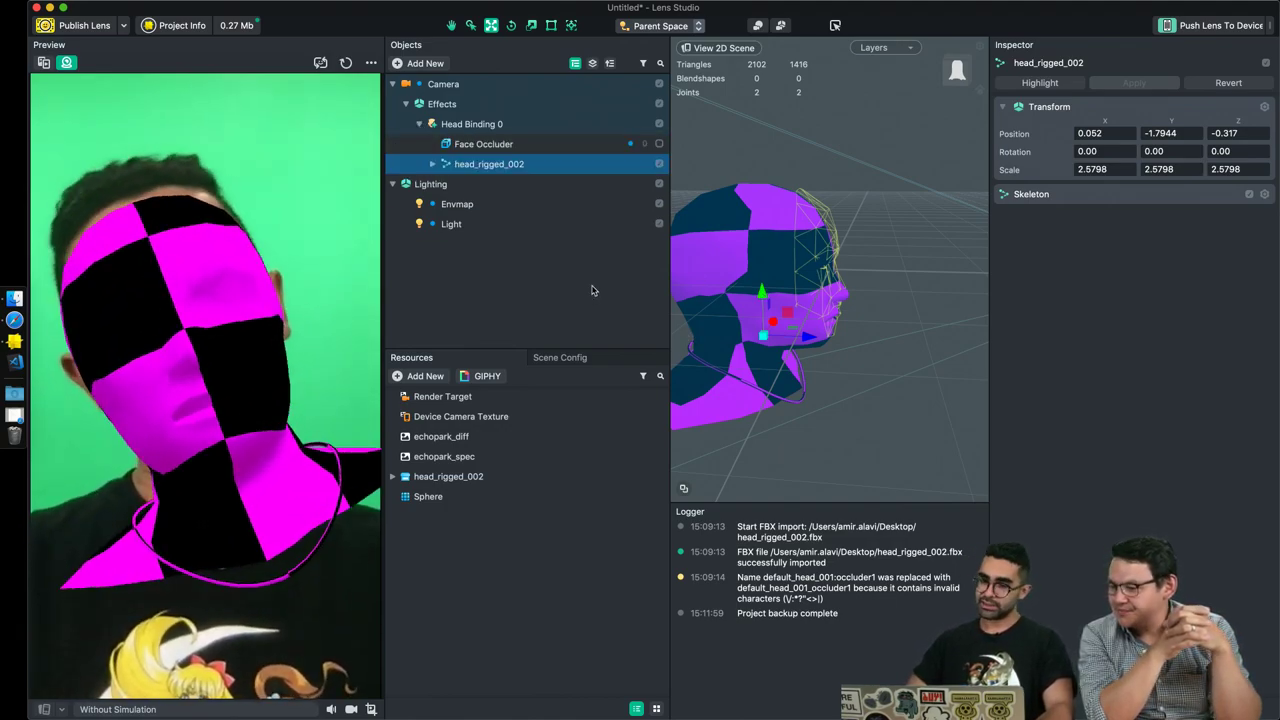
click(431, 164)
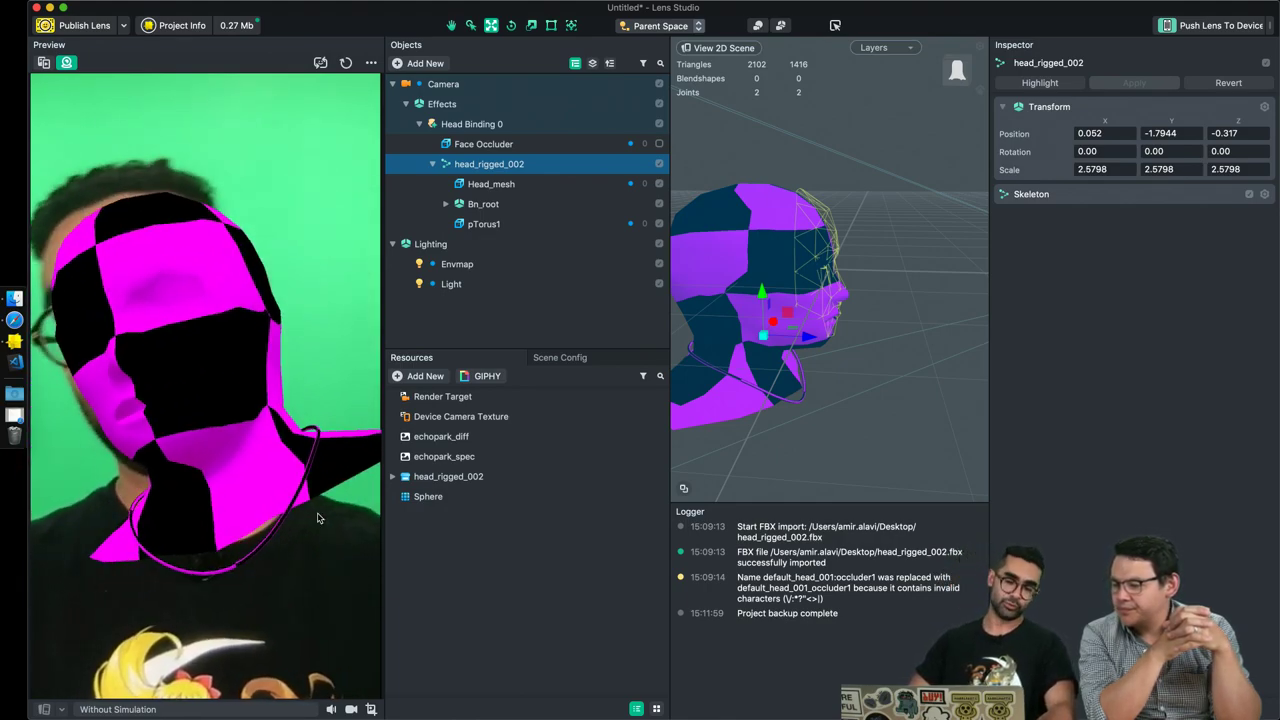
click(445, 204)
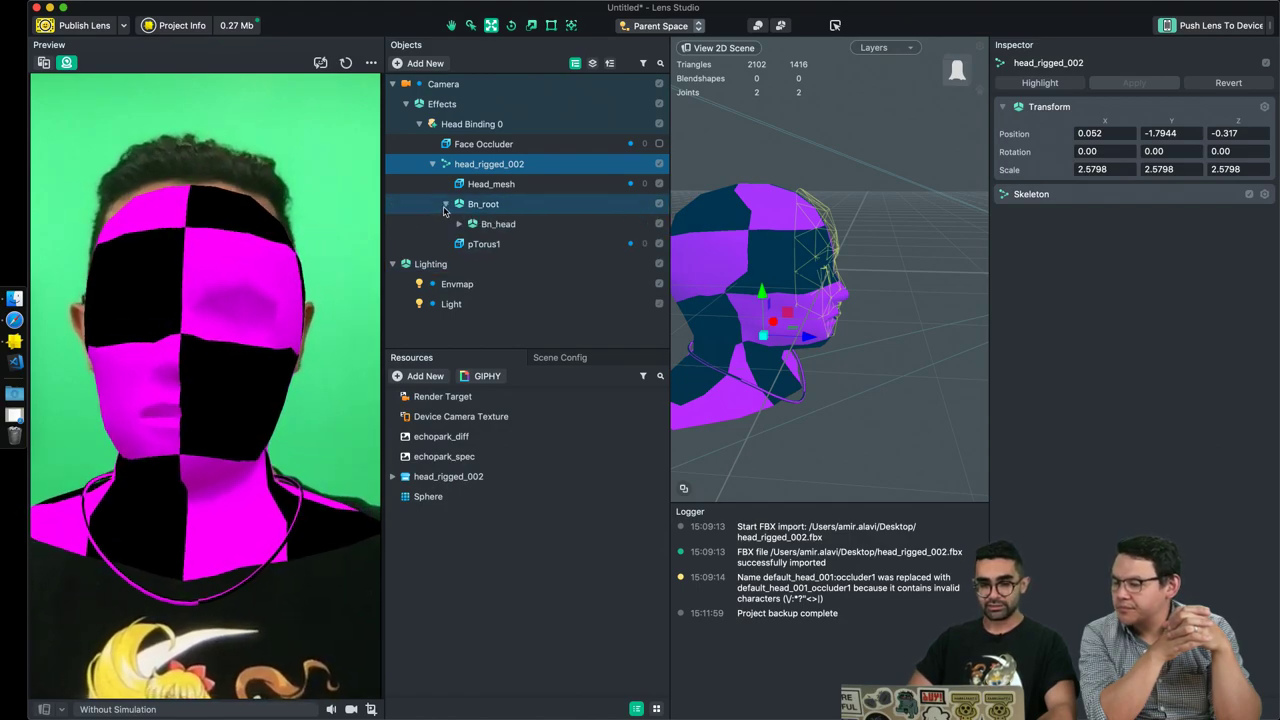
click(462, 225)
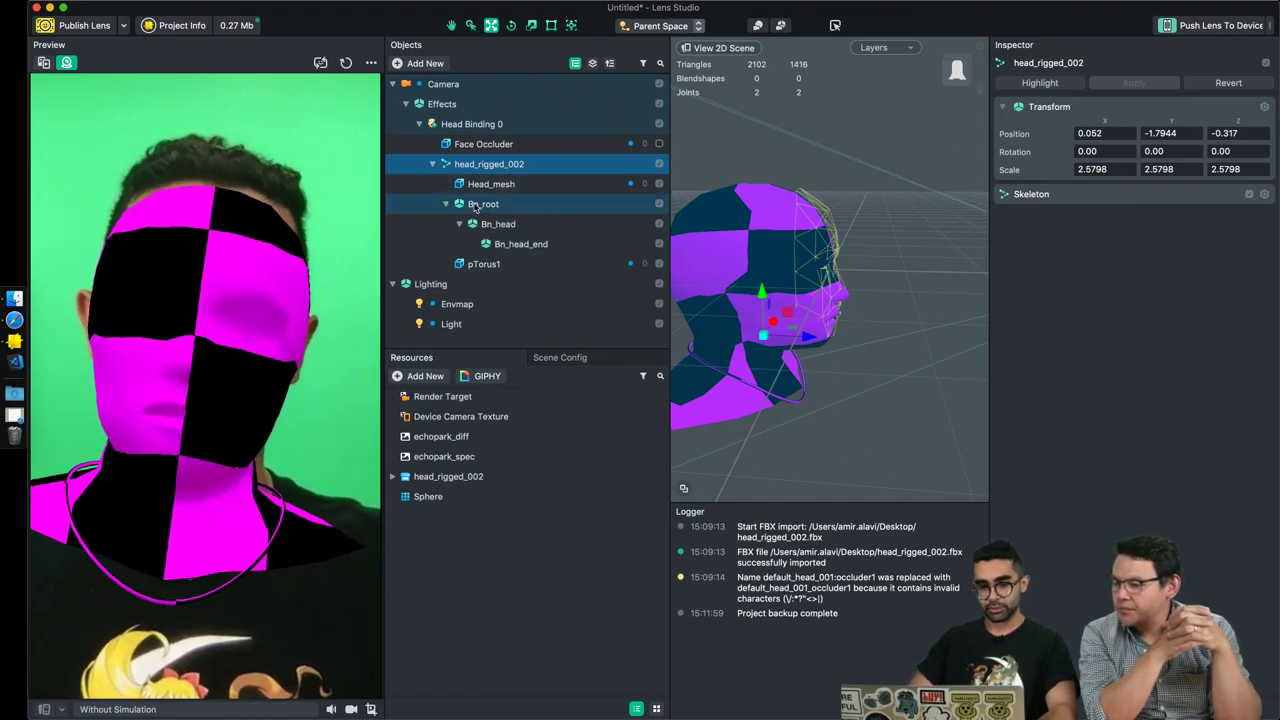
click(498, 205)
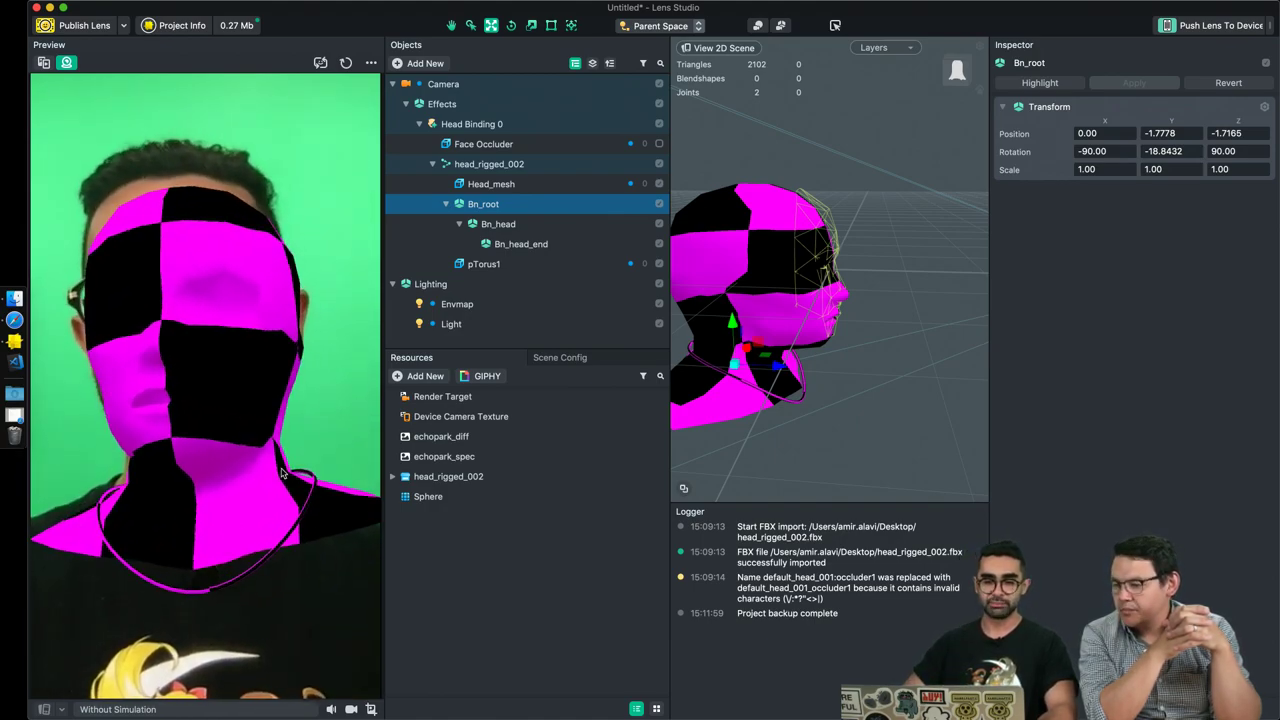
click(440, 225)
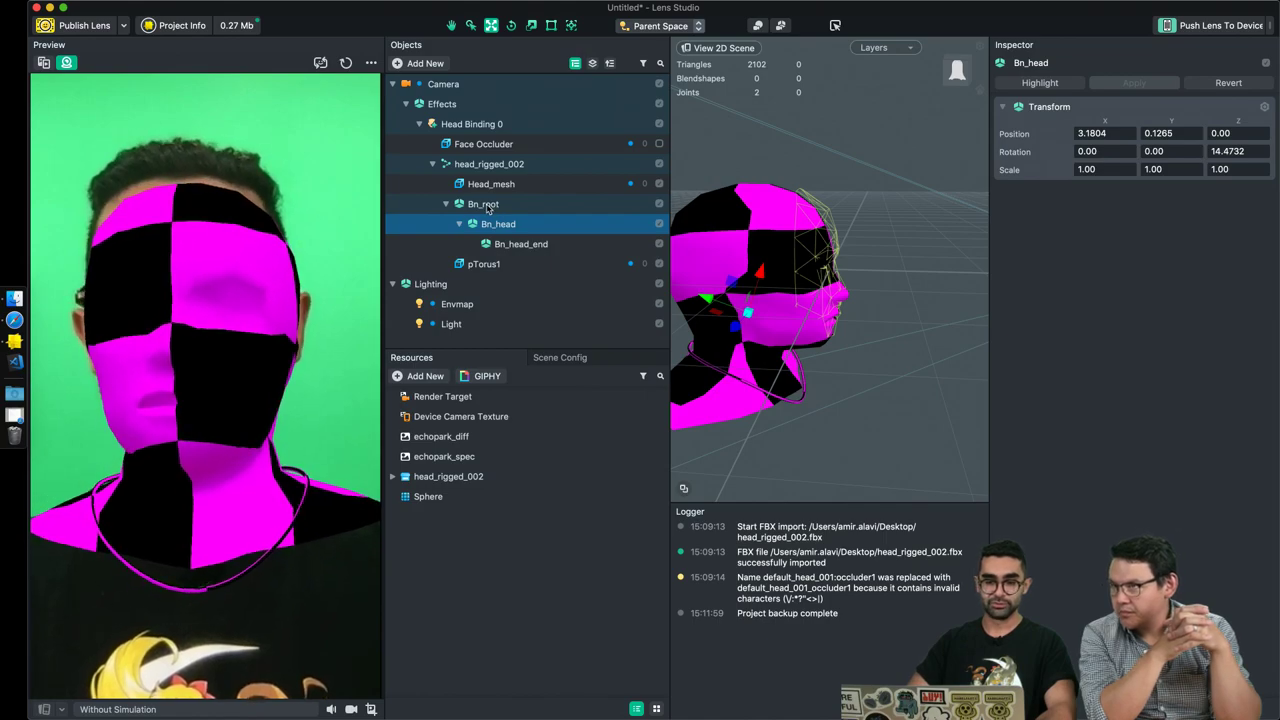
Move head_rigged_002 out of Head Binding 0 so it sits directly under Effects, and collapse Head Binding 0.
click(432, 163)
click(465, 164)
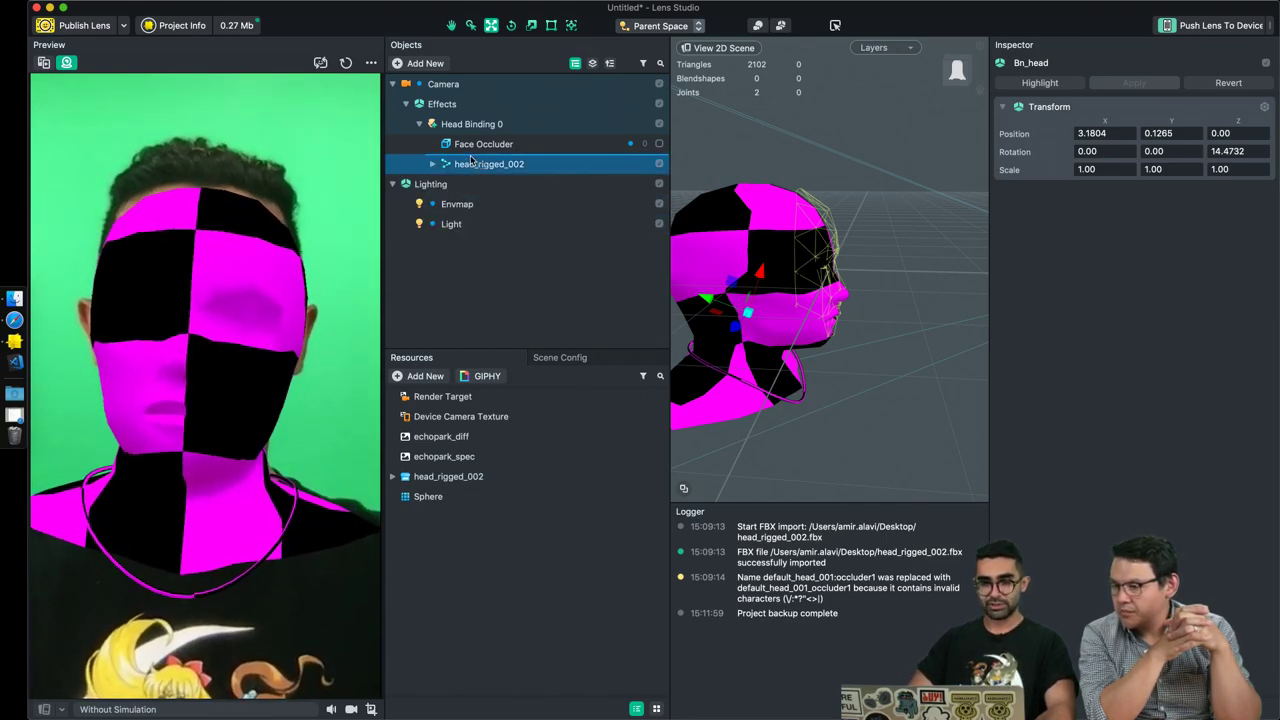
drag(470, 172, 472, 167)
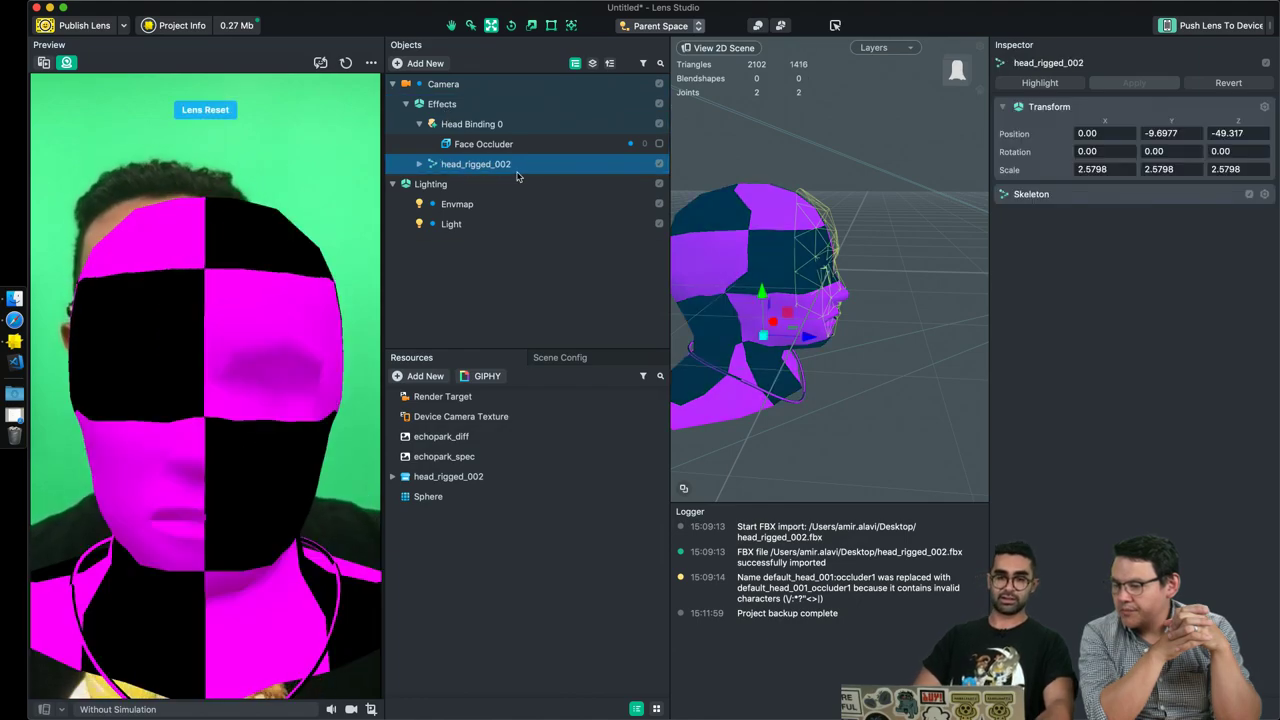
click(419, 123)
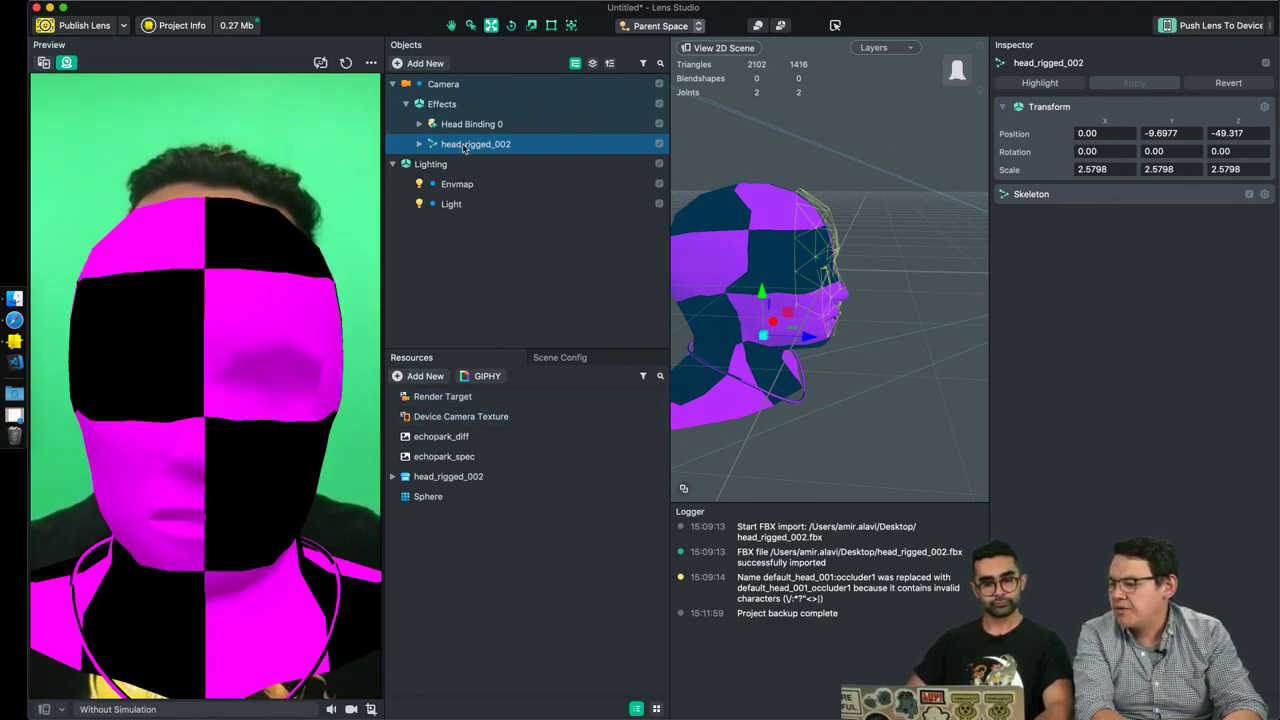
Test-rotate the Bn_root joint in local space to see how the head mesh deforms, and undo the rotation.
click(420, 144)
click(469, 184)
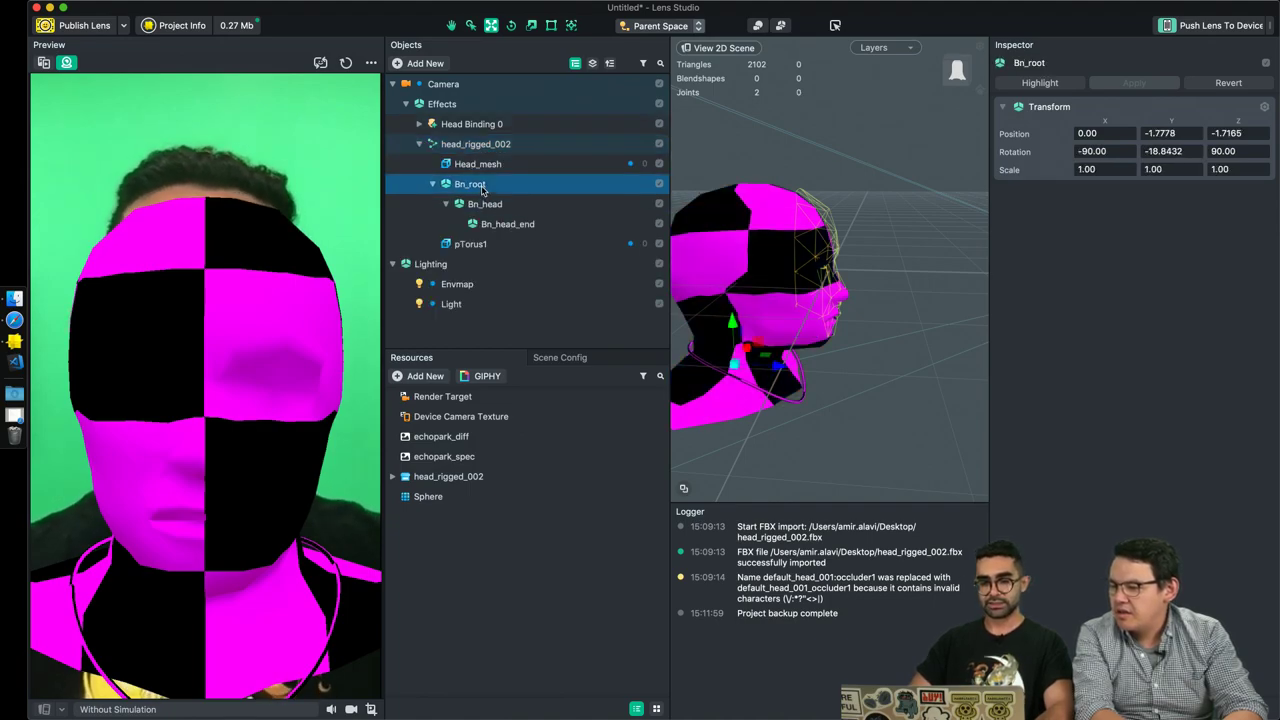
key(w)
drag(735, 365, 700, 378)
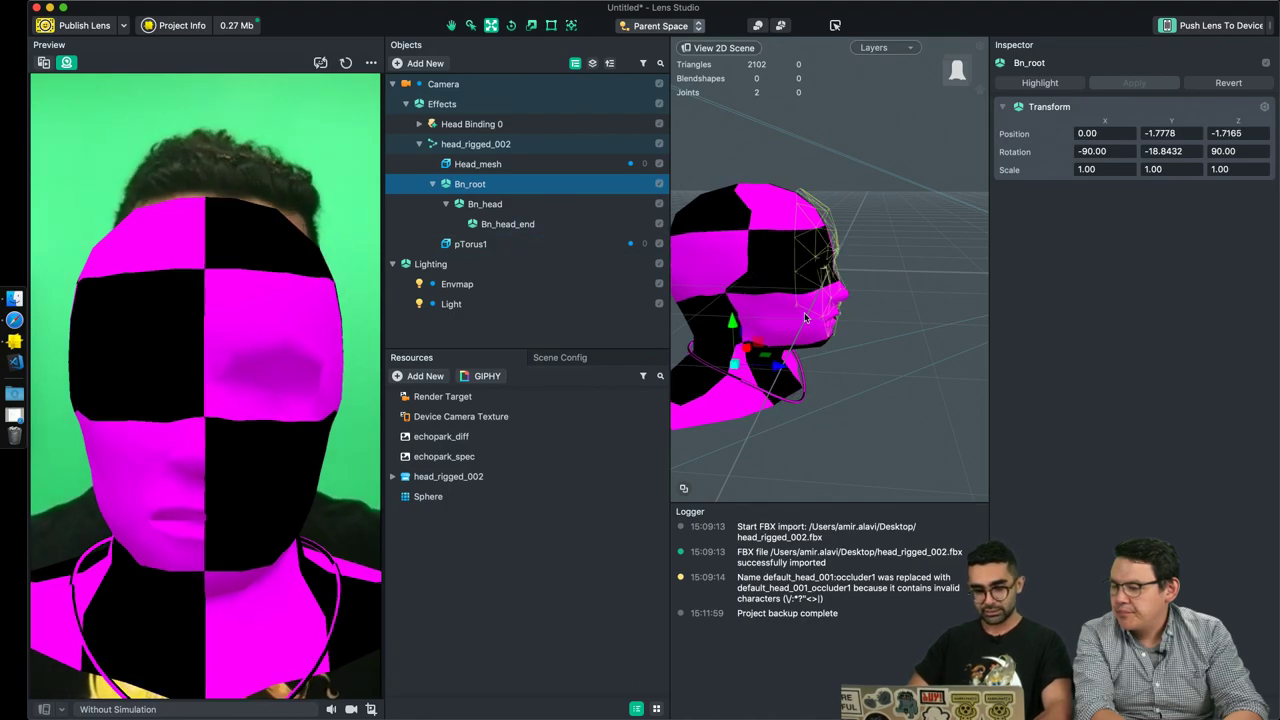
drag(739, 341, 733, 340)
key(super+z)
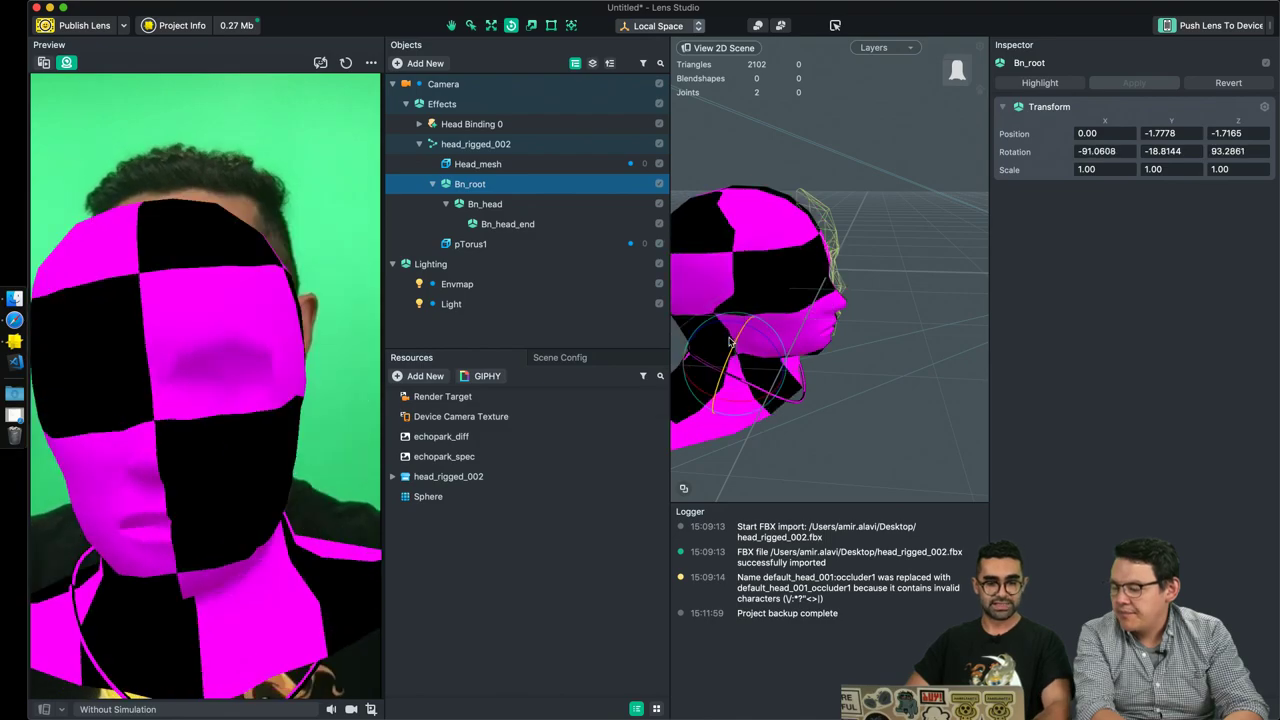
Try rotating the Bn_head joint on its own, and collapse the head_rigged_002 hierarchy.
click(472, 203)
mouse_move(736, 290)
mouse_down()
mouse_move(748, 287)
mouse_move(730, 291)
mouse_up()
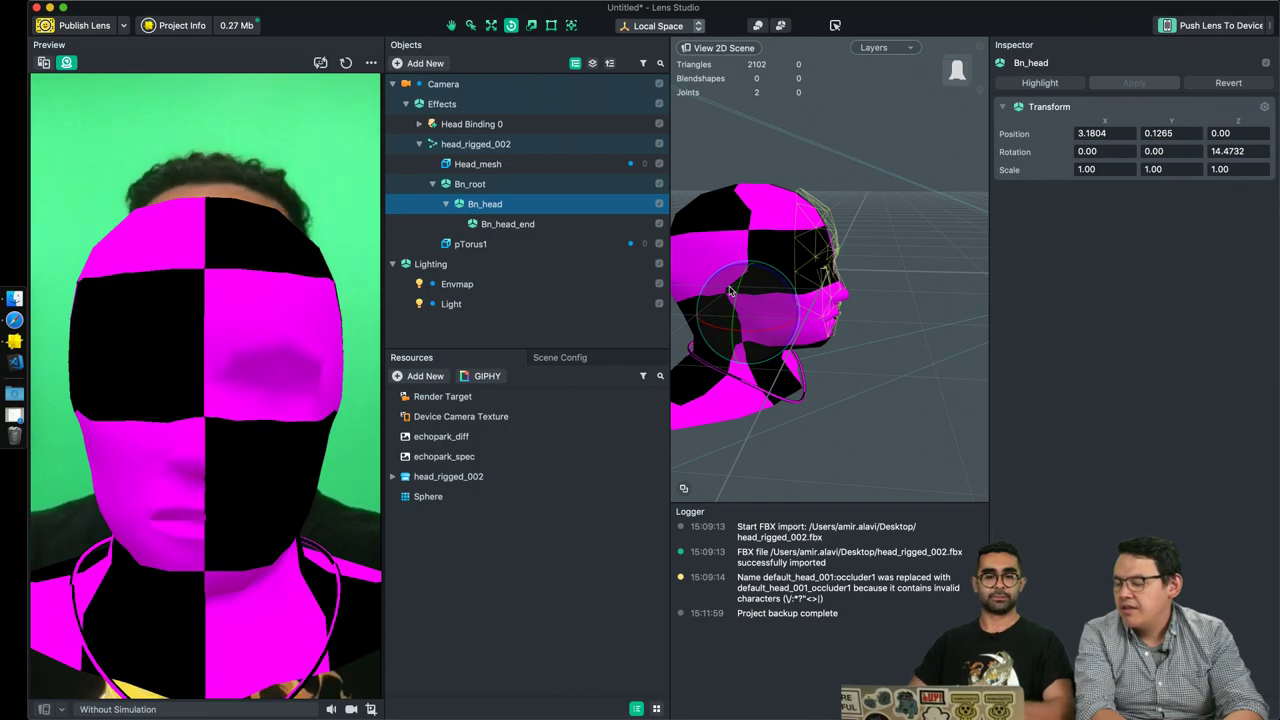
click(433, 184)
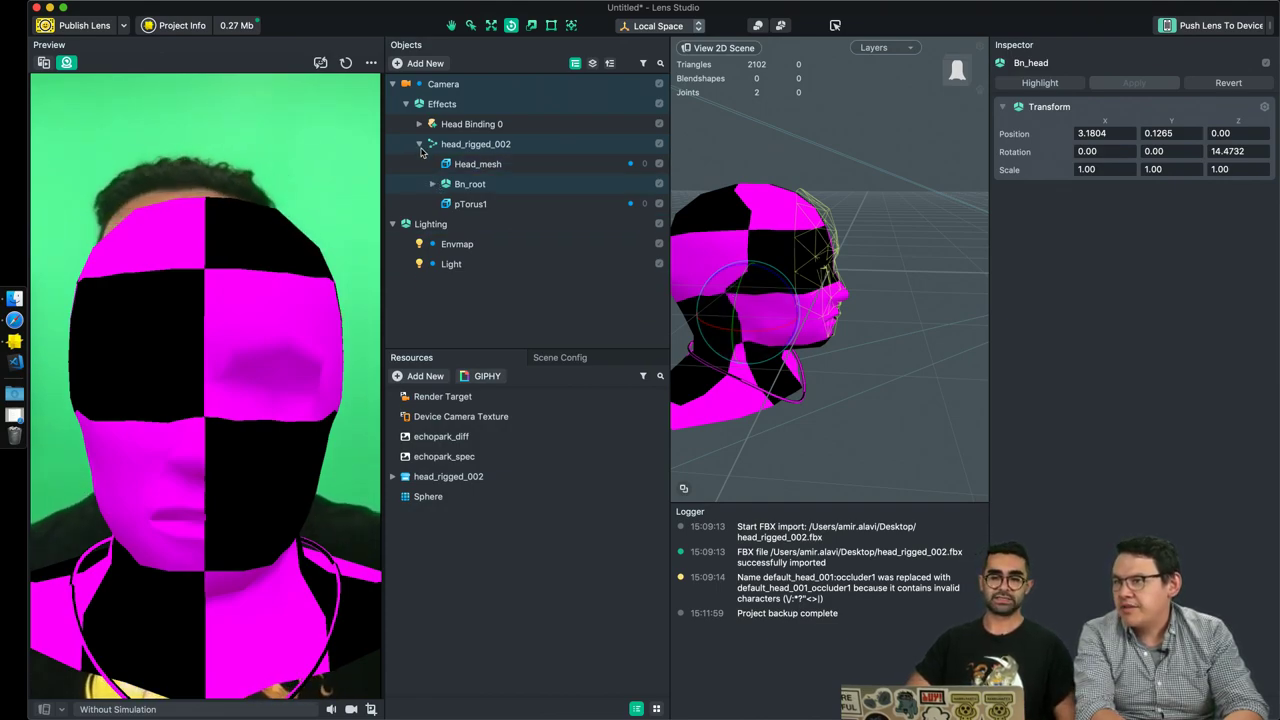
click(419, 145)
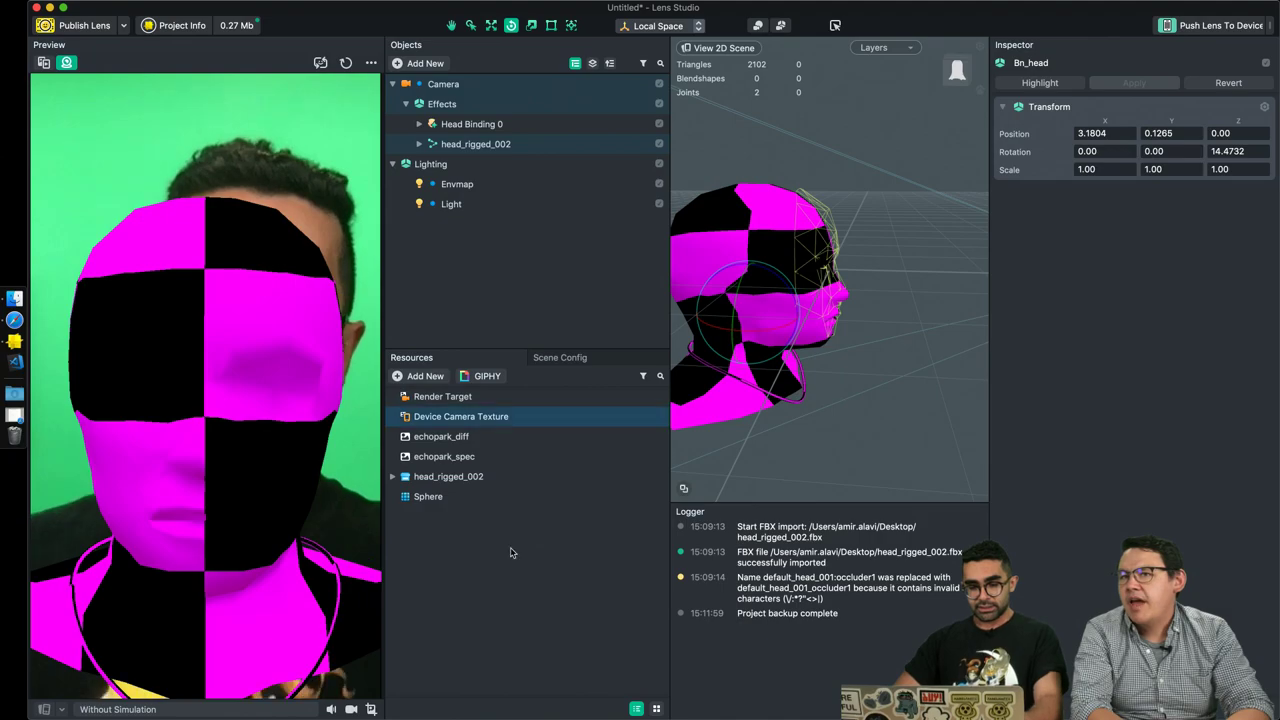
Clear the logger messages and shrink the logger to give the 3D scene view more height.
right_click(716, 614)
click(740, 620)
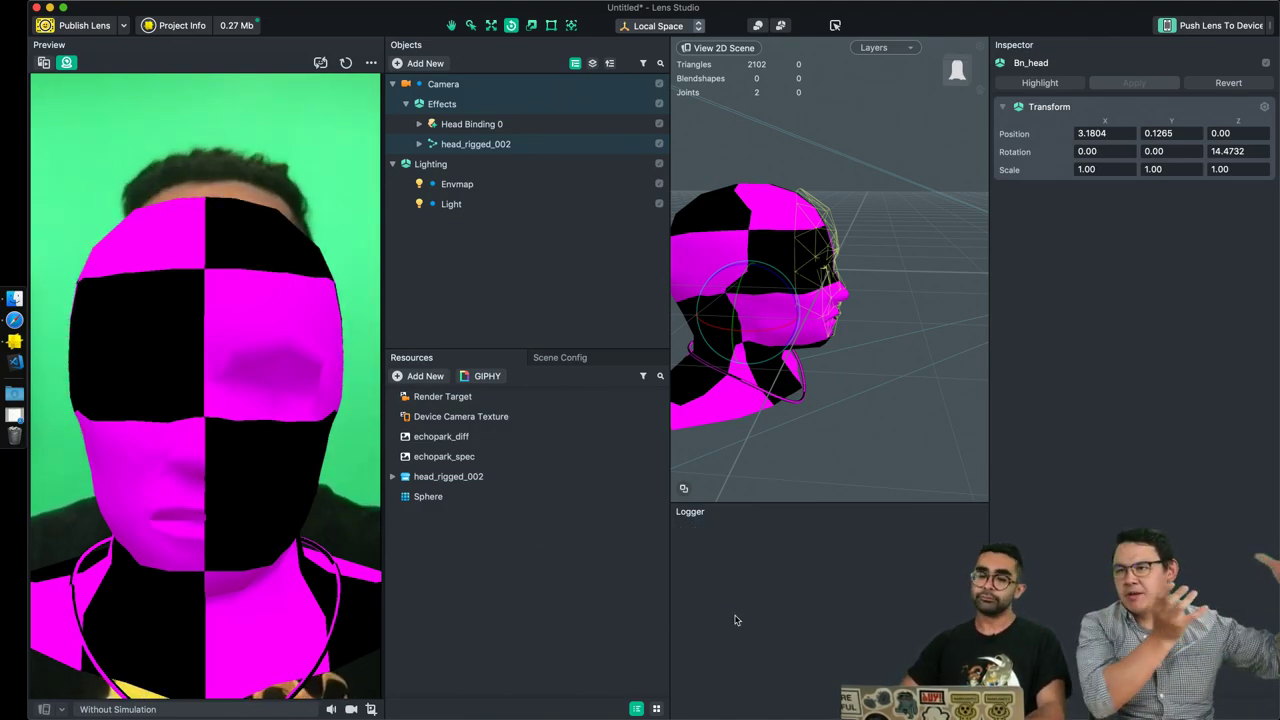
drag(774, 502, 767, 602)
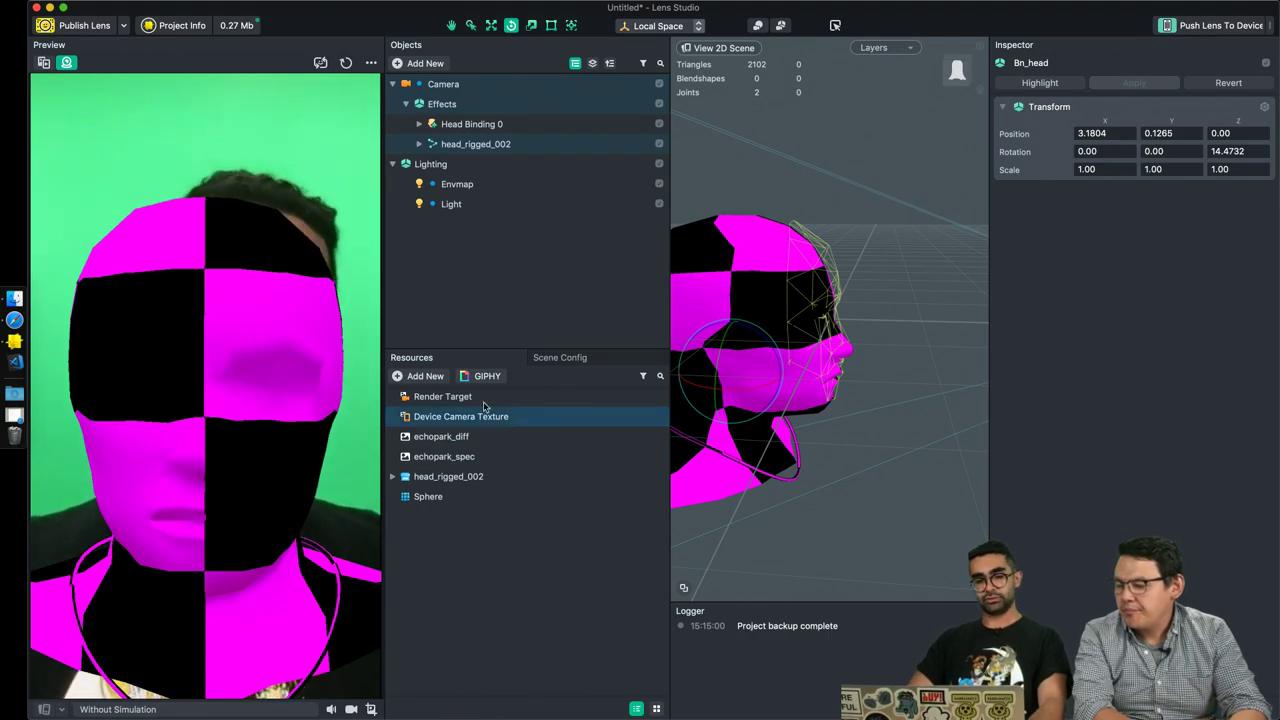
Add a new script resource, open it in the external code editor and move the editor window clear of the object hierarchy.
click(420, 377)
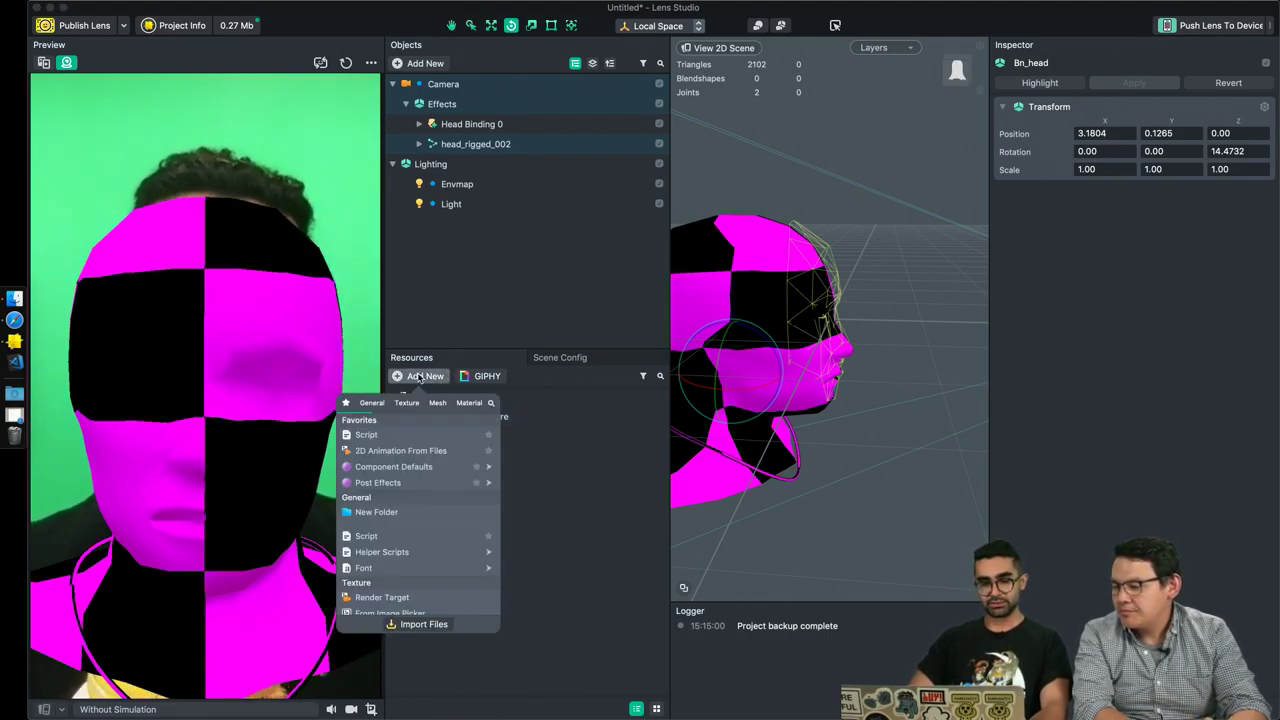
click(365, 436)
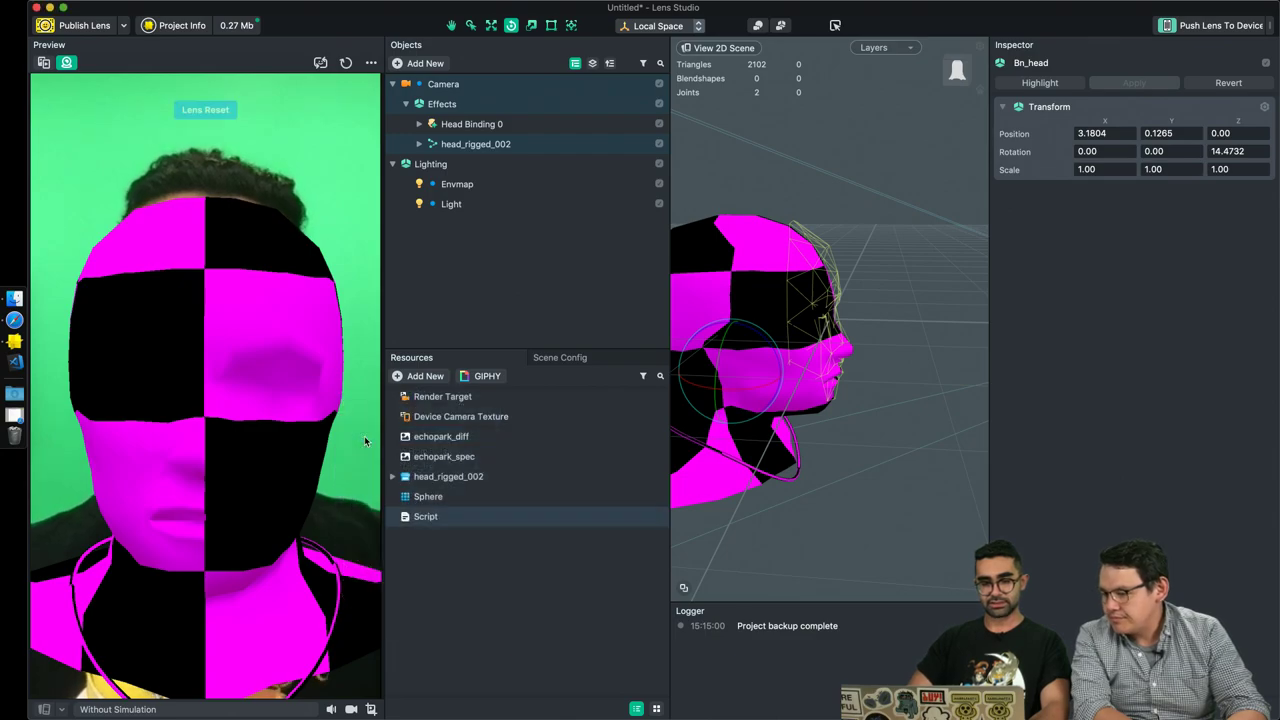
double_click(438, 517)
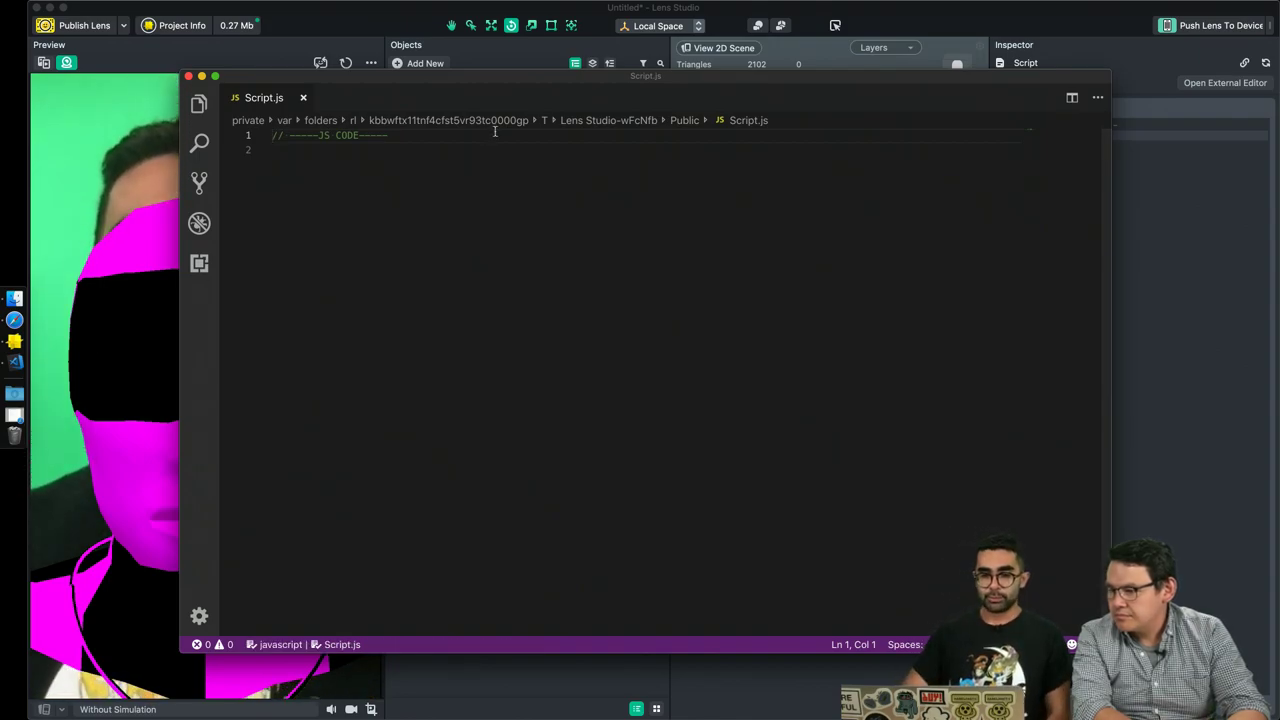
drag(522, 77, 752, 235)
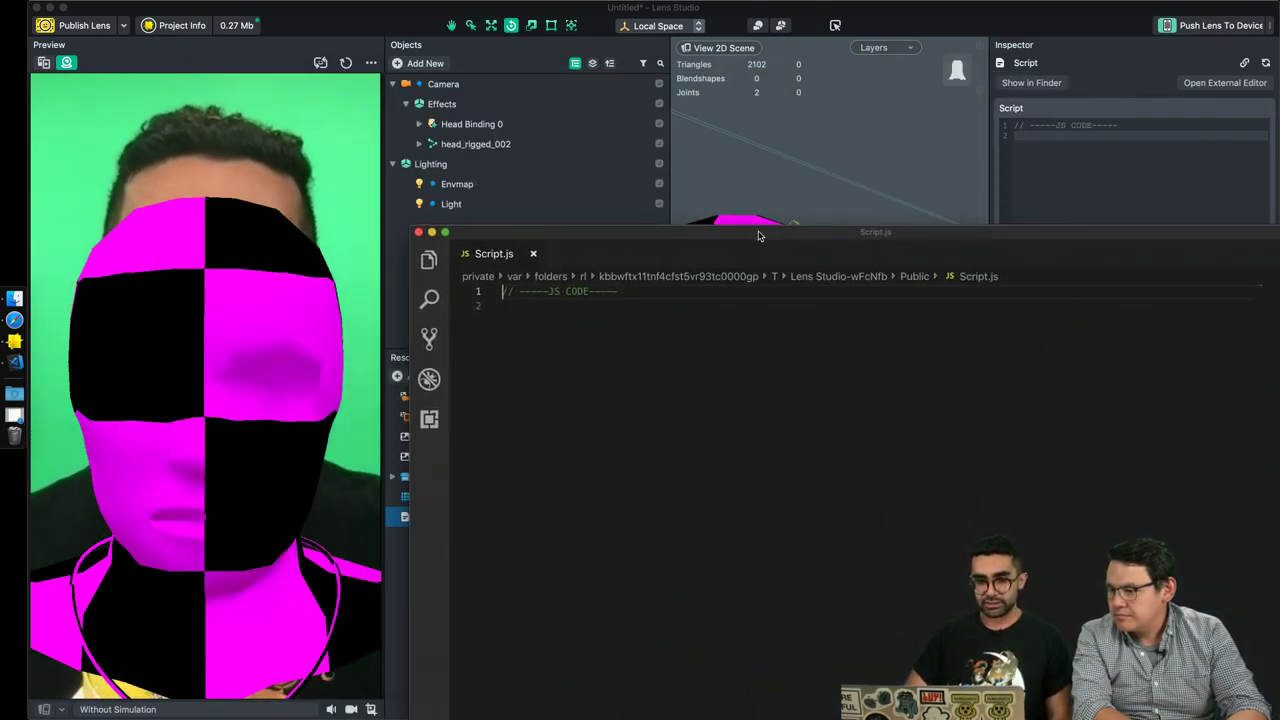
Expand the joints of head_rigged_002 and declare three SceneObject inputs in Script.js: binding, root and head.
click(419, 144)
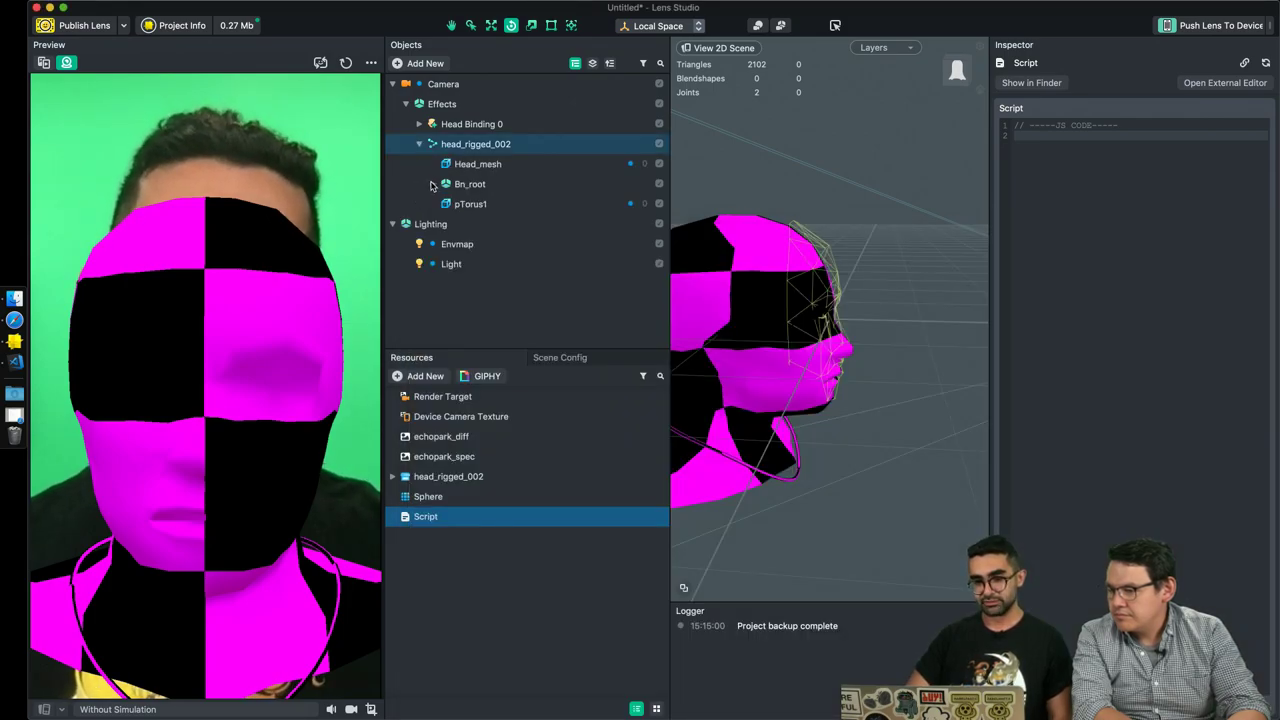
click(432, 185)
click(478, 125)
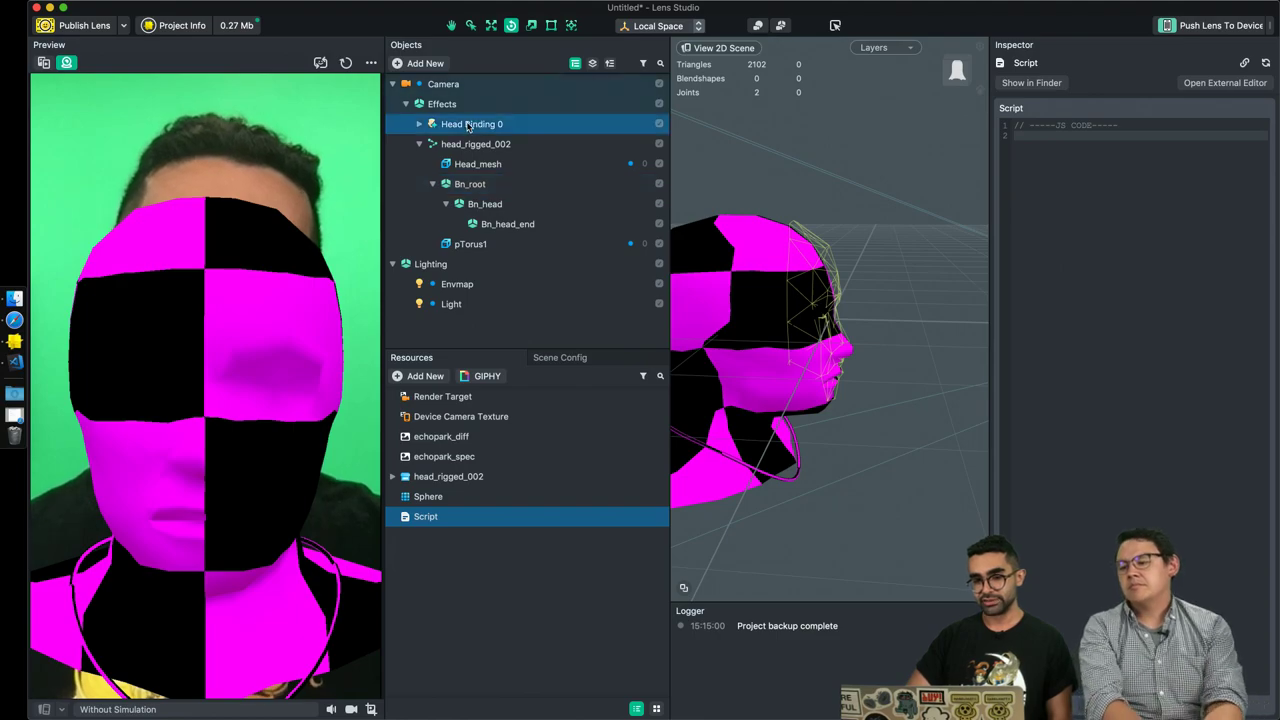
click(476, 187)
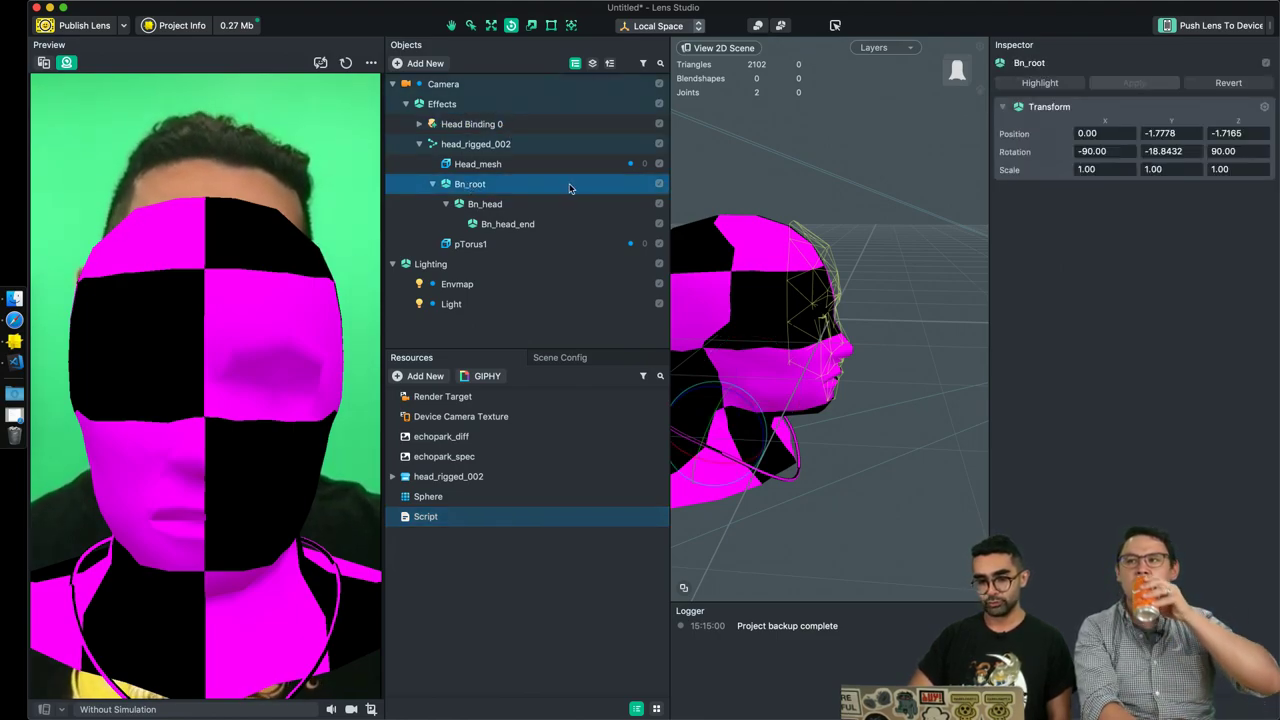
click(490, 207)
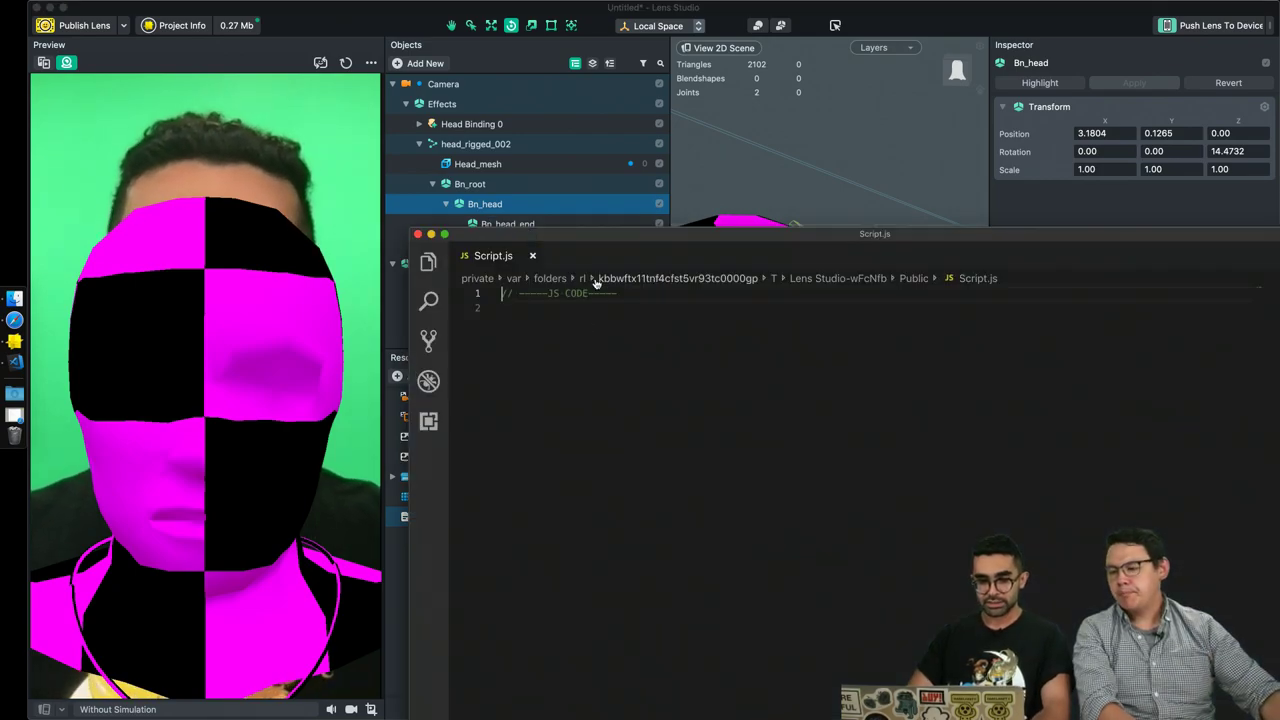
key(Return)
key(BackSpace)
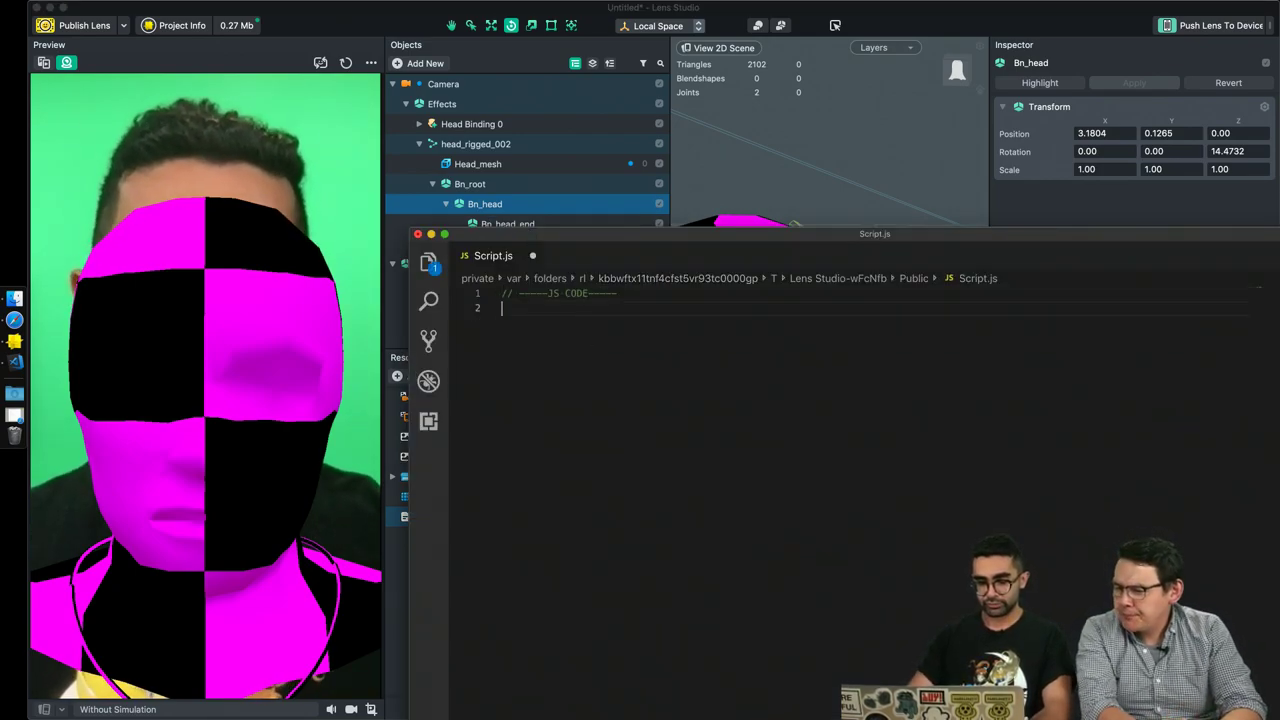
text(@in)
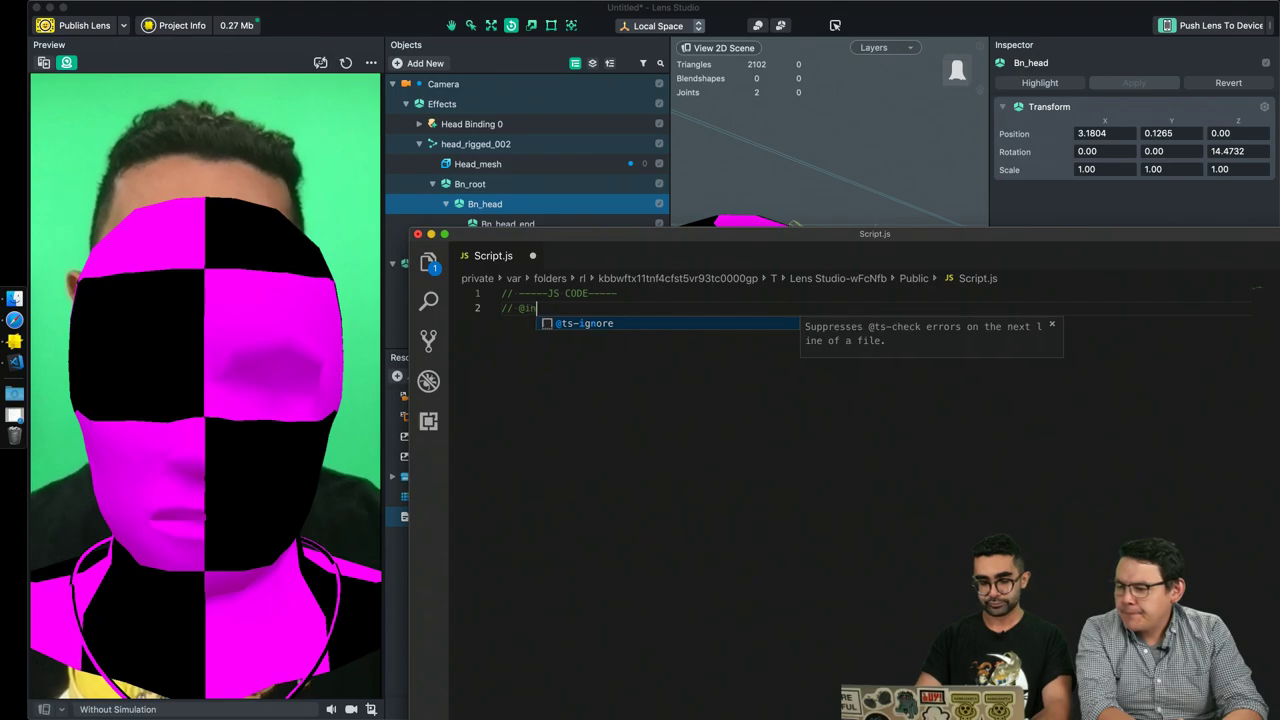
text(put SceneObject binding)
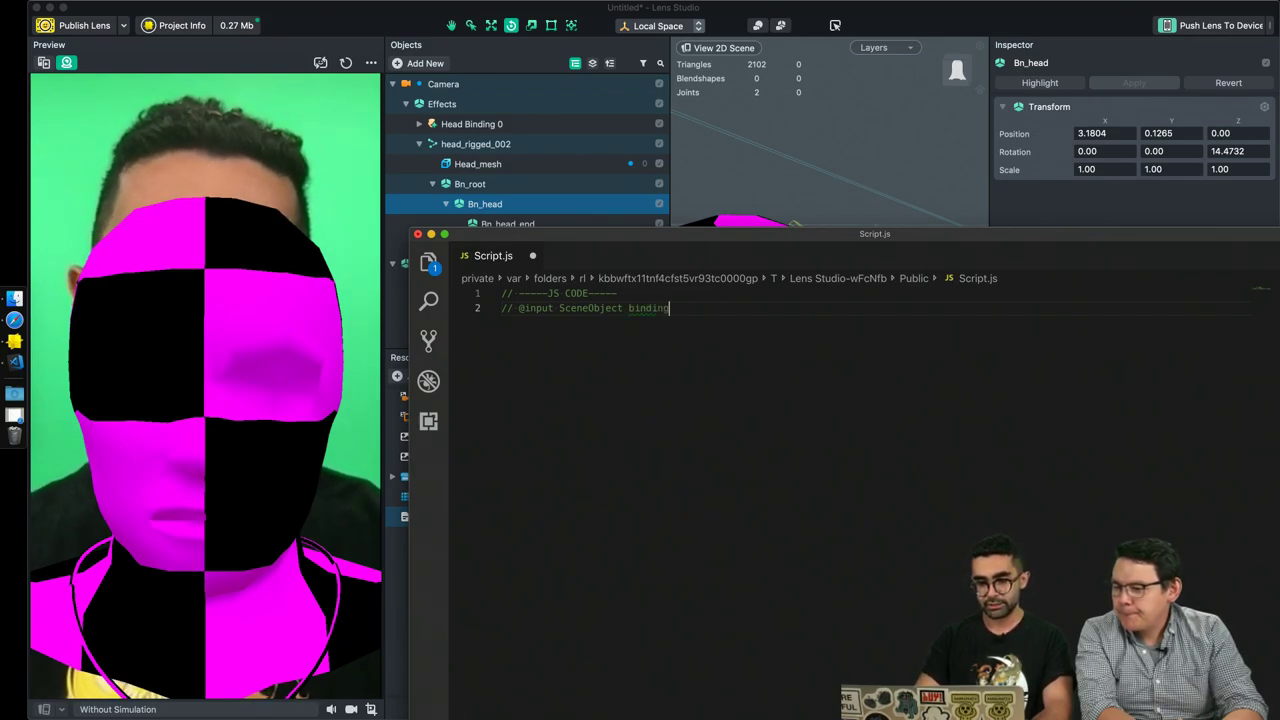
text(@input SceneObject root)
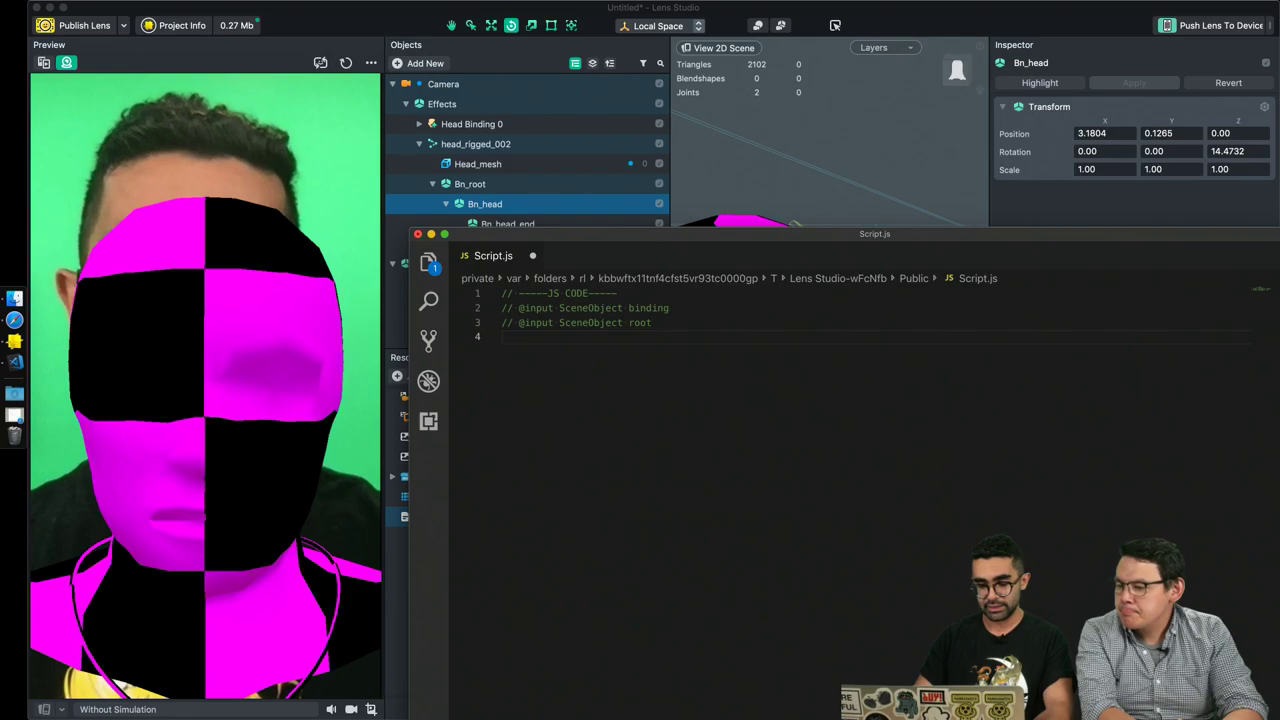
text(@input SceneObject he)
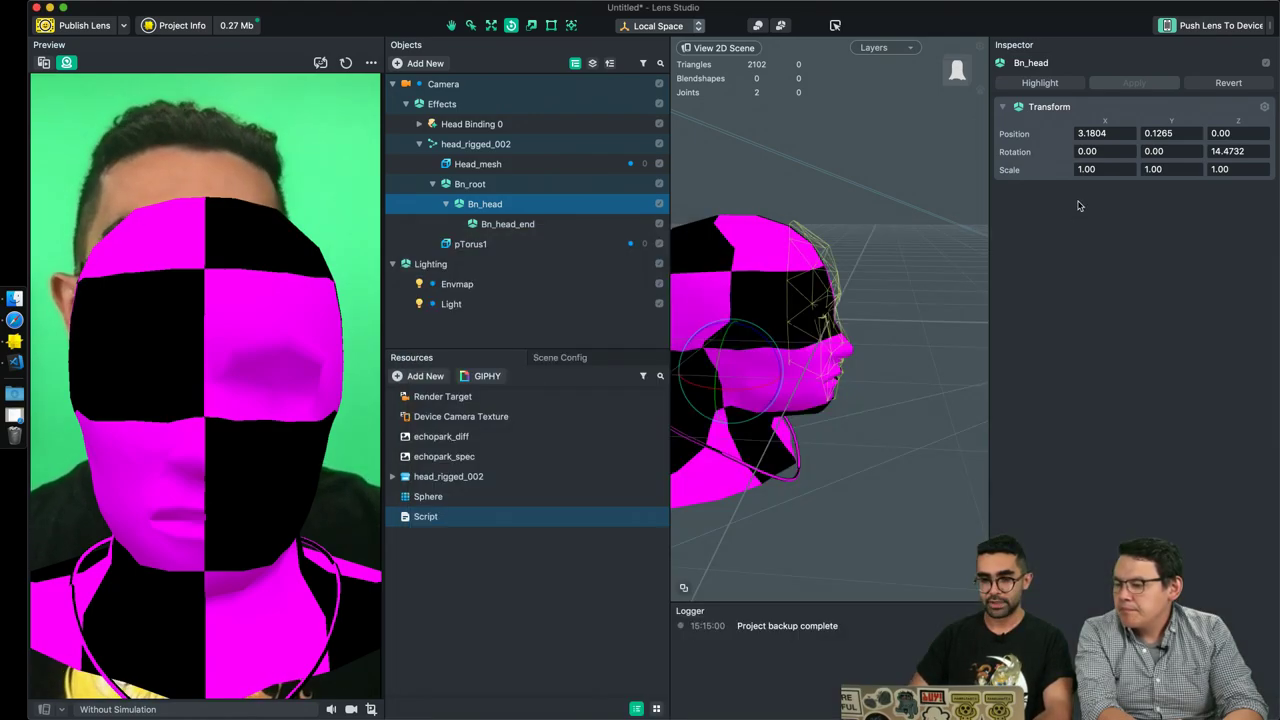
Create a new scene object in the lens from the Script resource, with the script attached to it.
click(1080, 206)
click(450, 321)
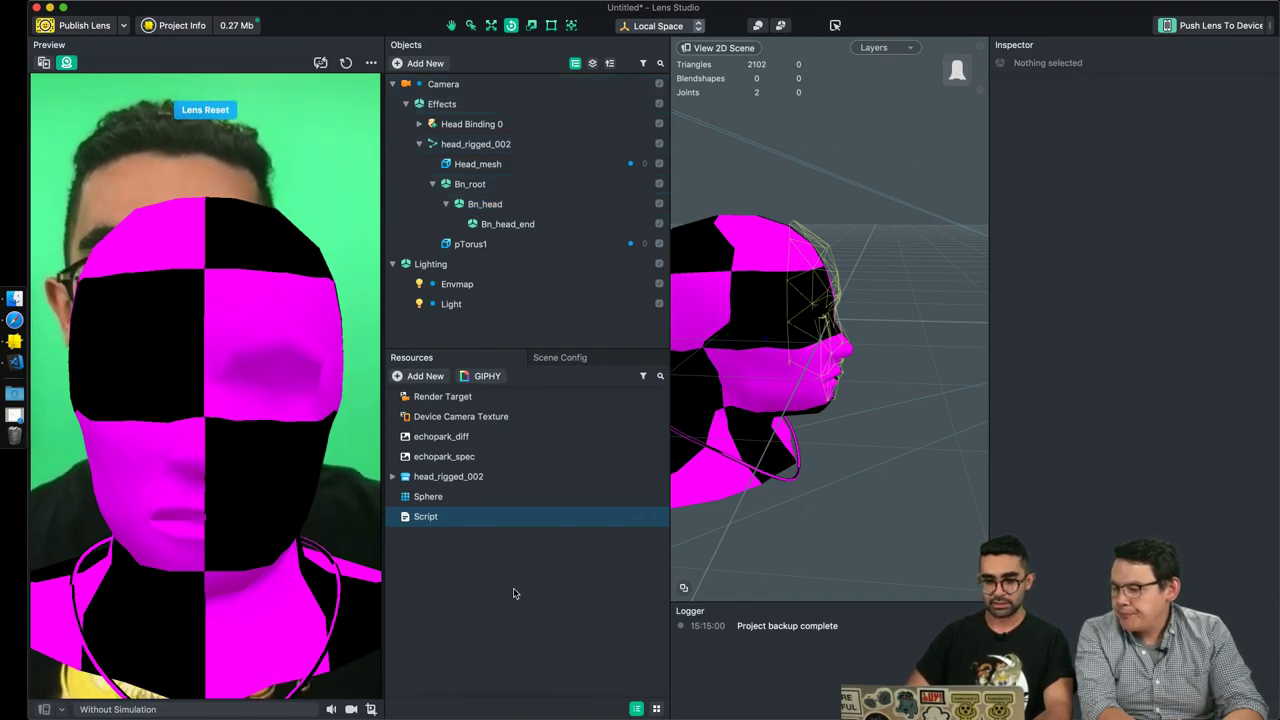
click(428, 516)
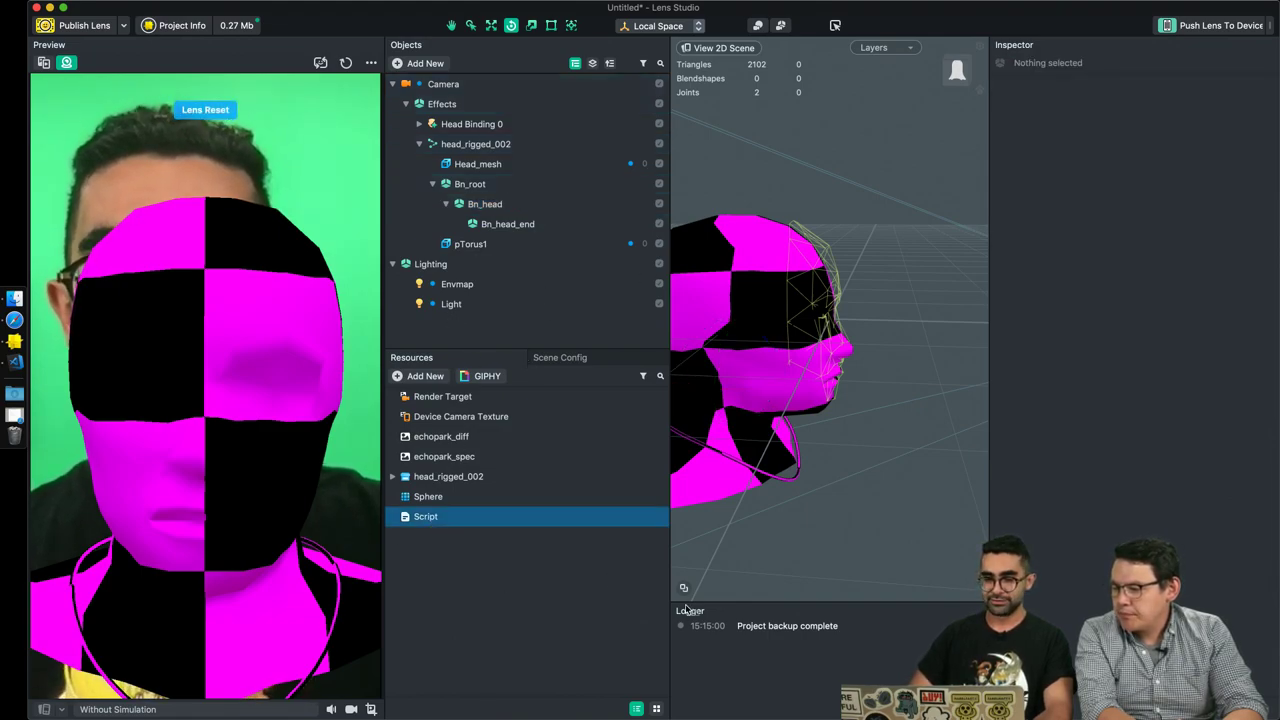
click(435, 514)
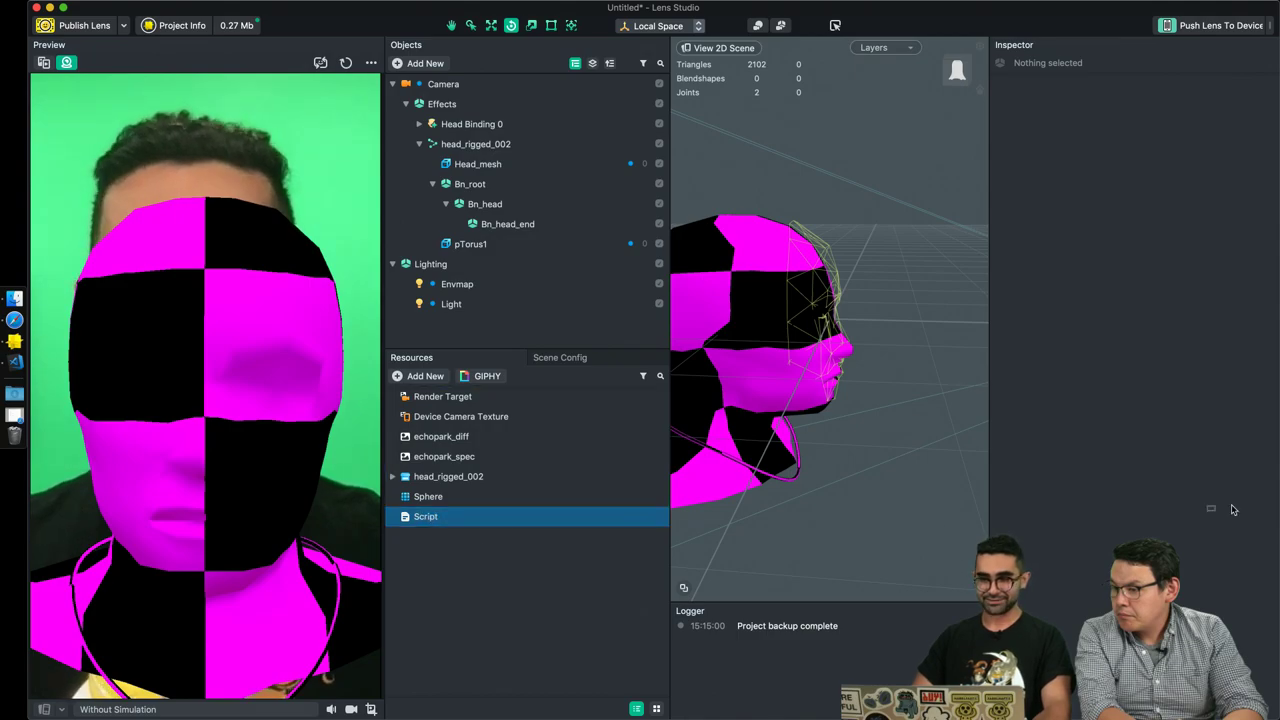
drag(1117, 289, 1117, 296)
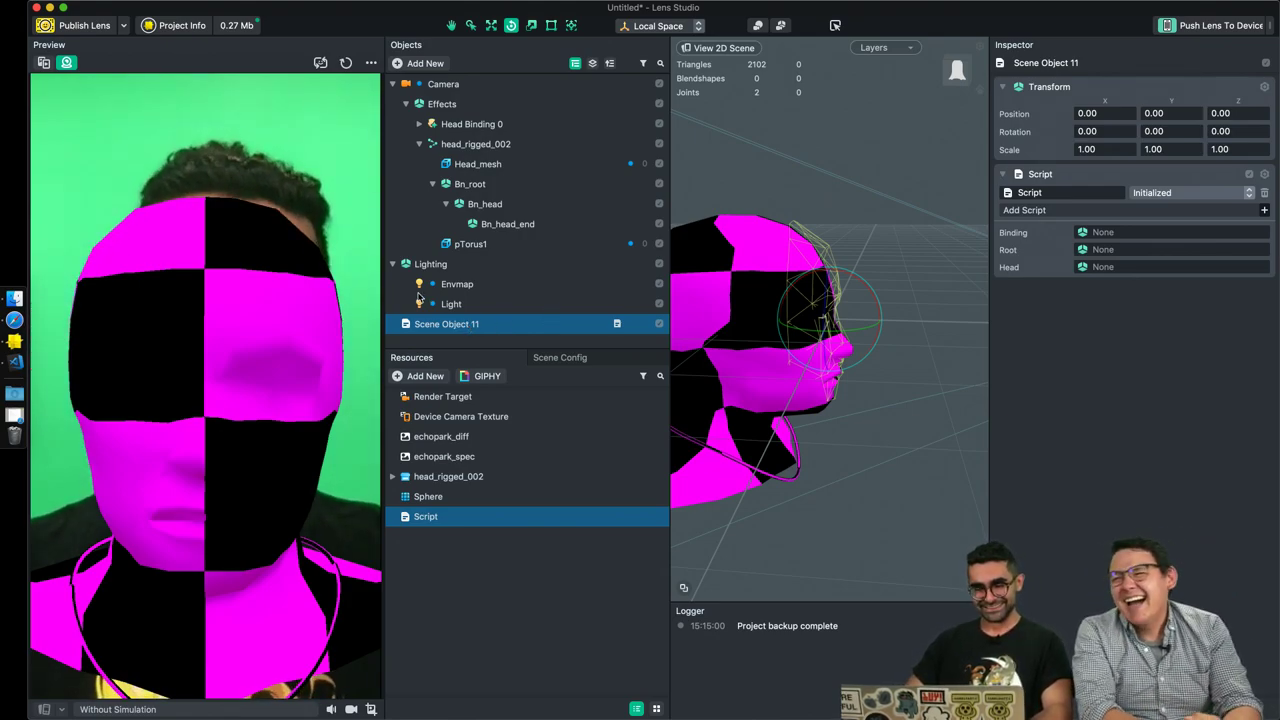
Rename the new scene object that carries the script to Script.
double_click(466, 324)
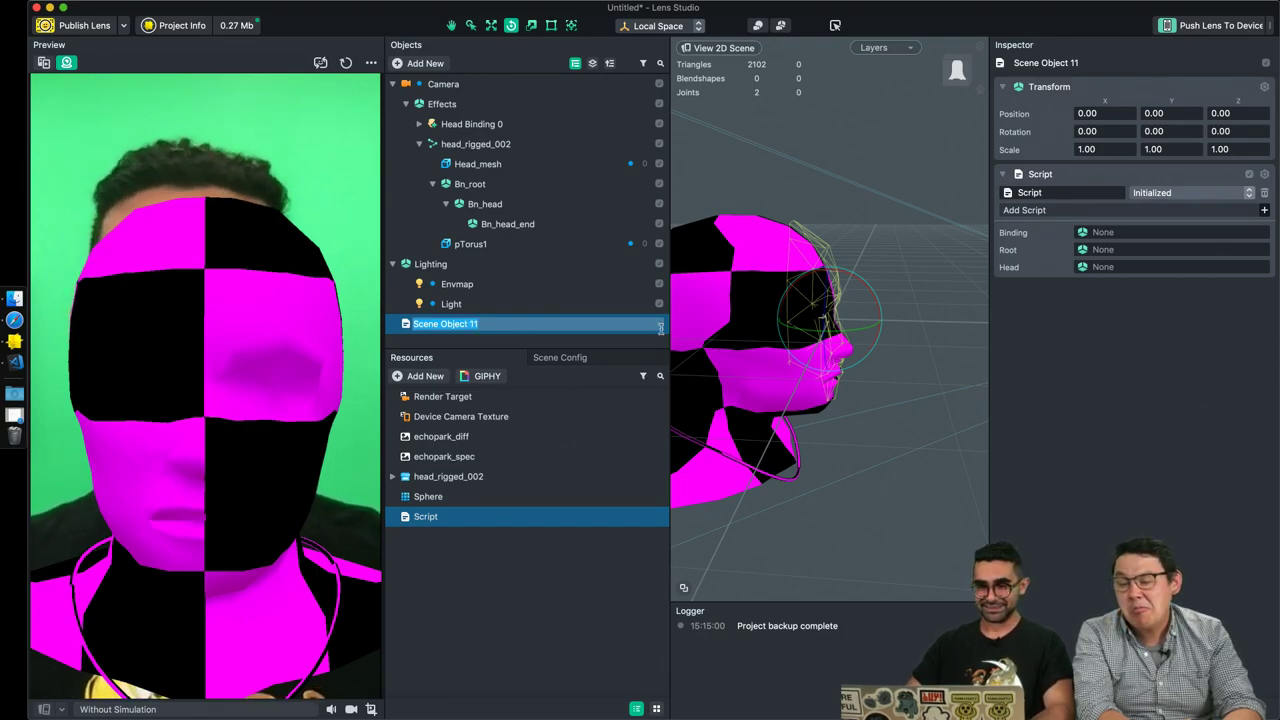
text(S)
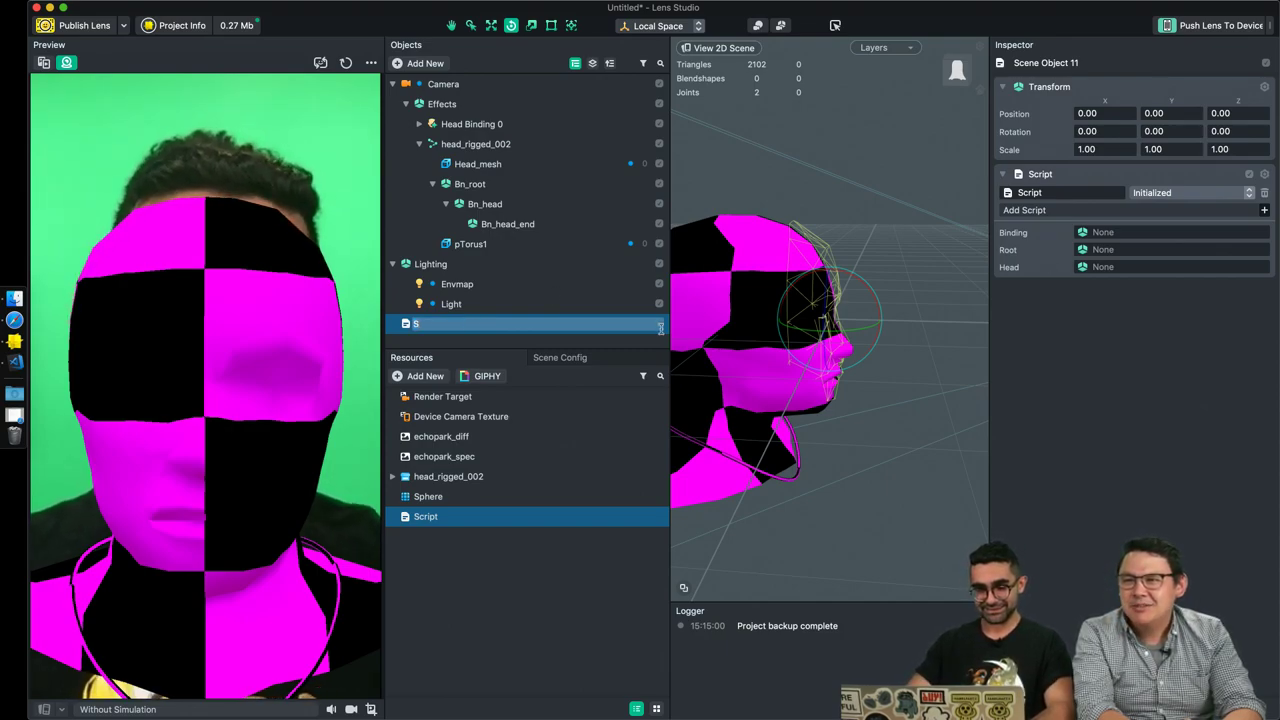
key(Return)
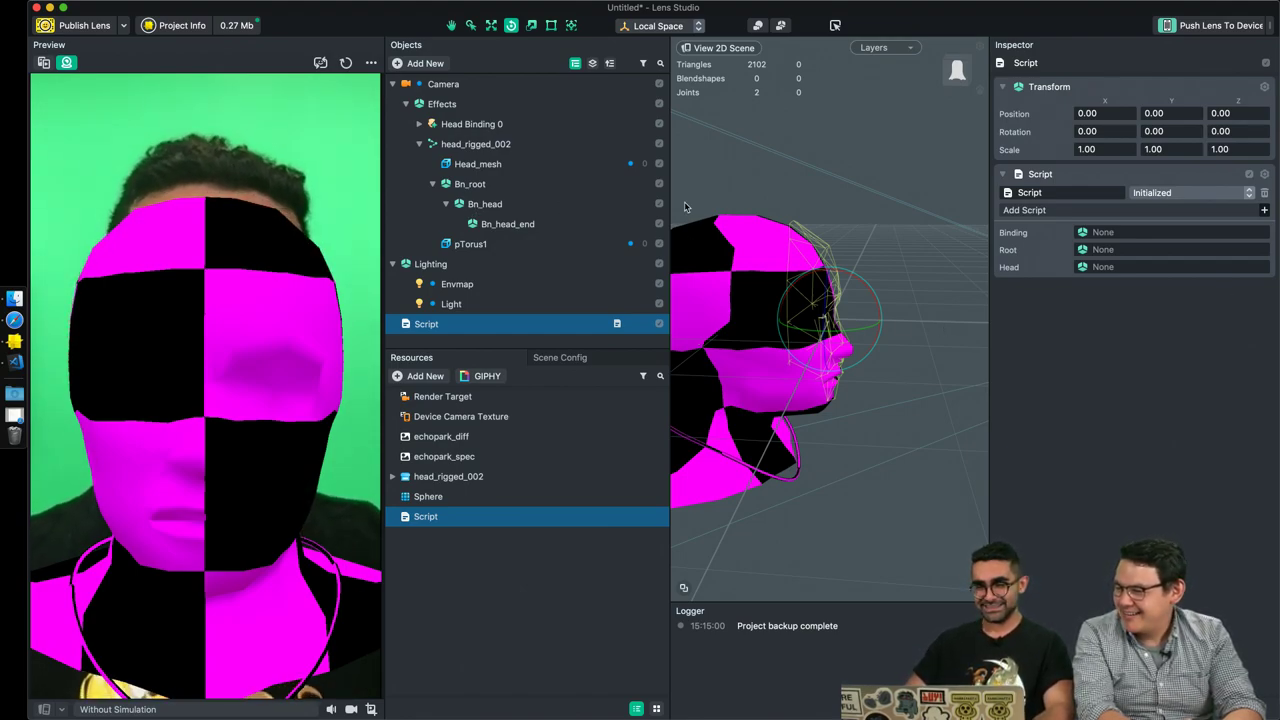
Assign Head Binding 0 to the script's Binding input, Bn_root to Root and Bn_head to Head.
right_click(484, 124)
key(Escape)
drag(491, 130, 1140, 236)
drag(481, 190, 1120, 256)
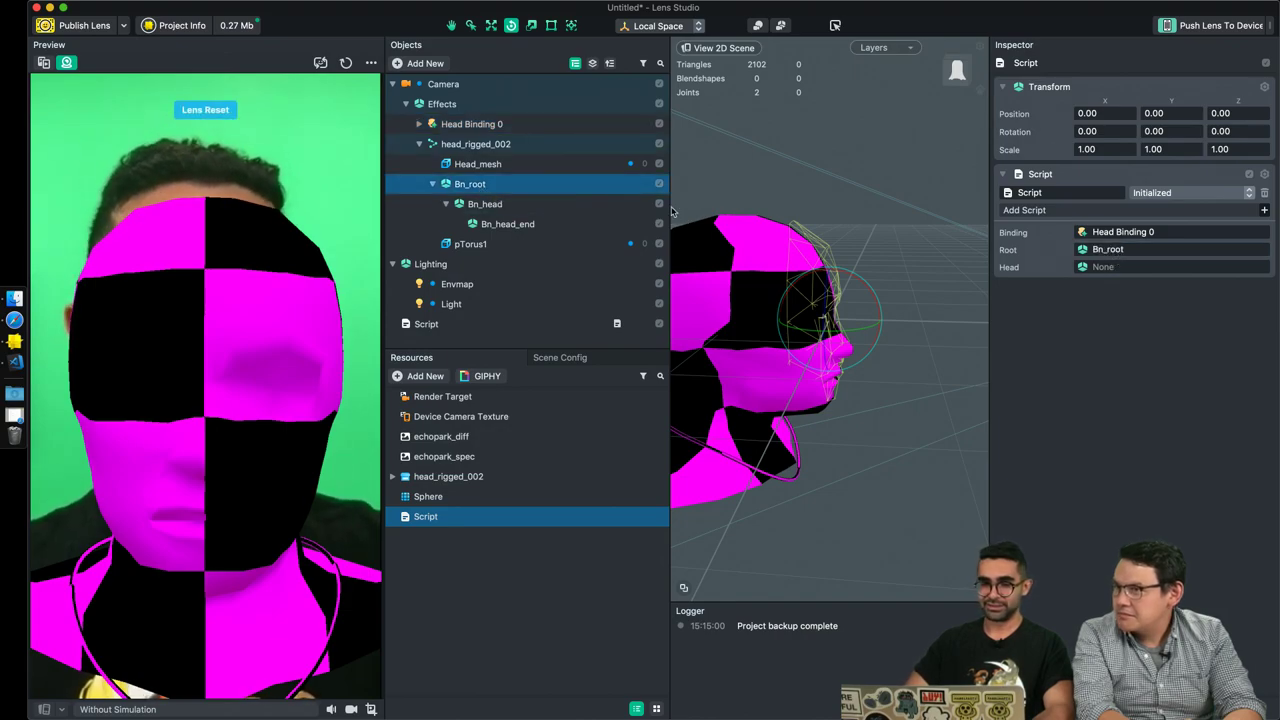
drag(489, 205, 1120, 270)
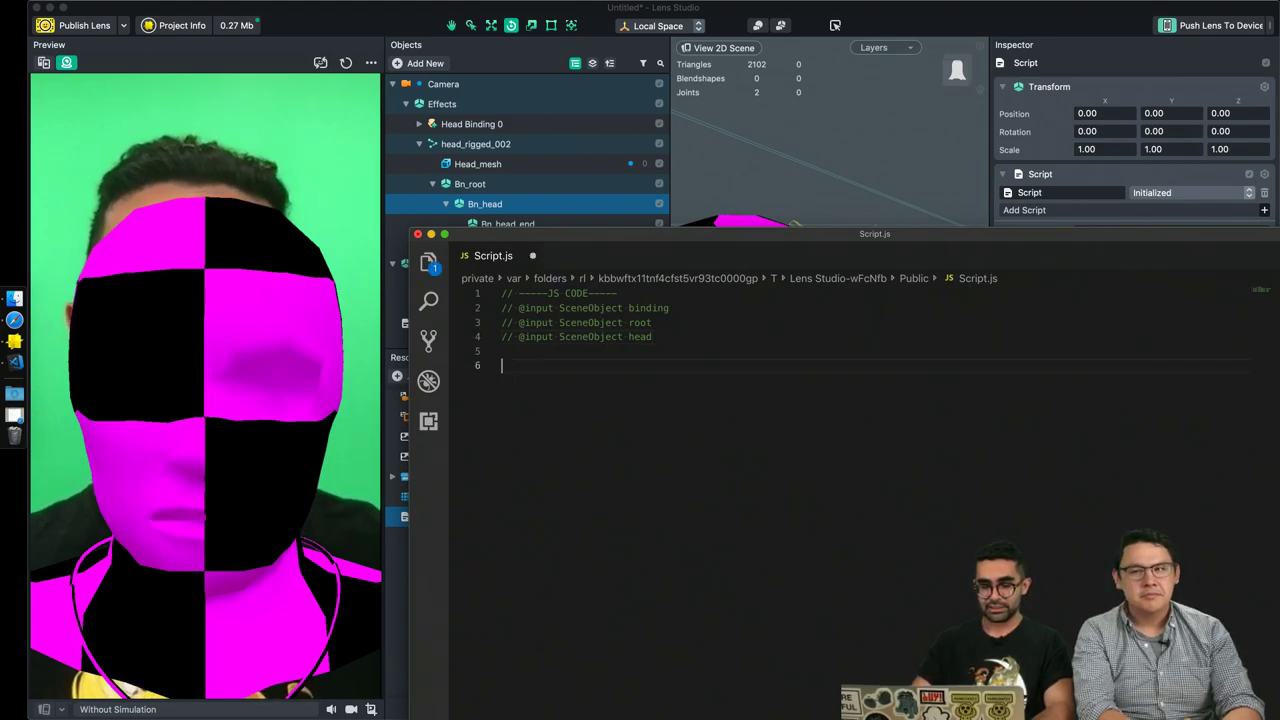
Declare the variable bindingTransform in Script.js below the inputs, set to script.binding.getTransform().
key(BackSpace)
key(BackSpace)
text(var )
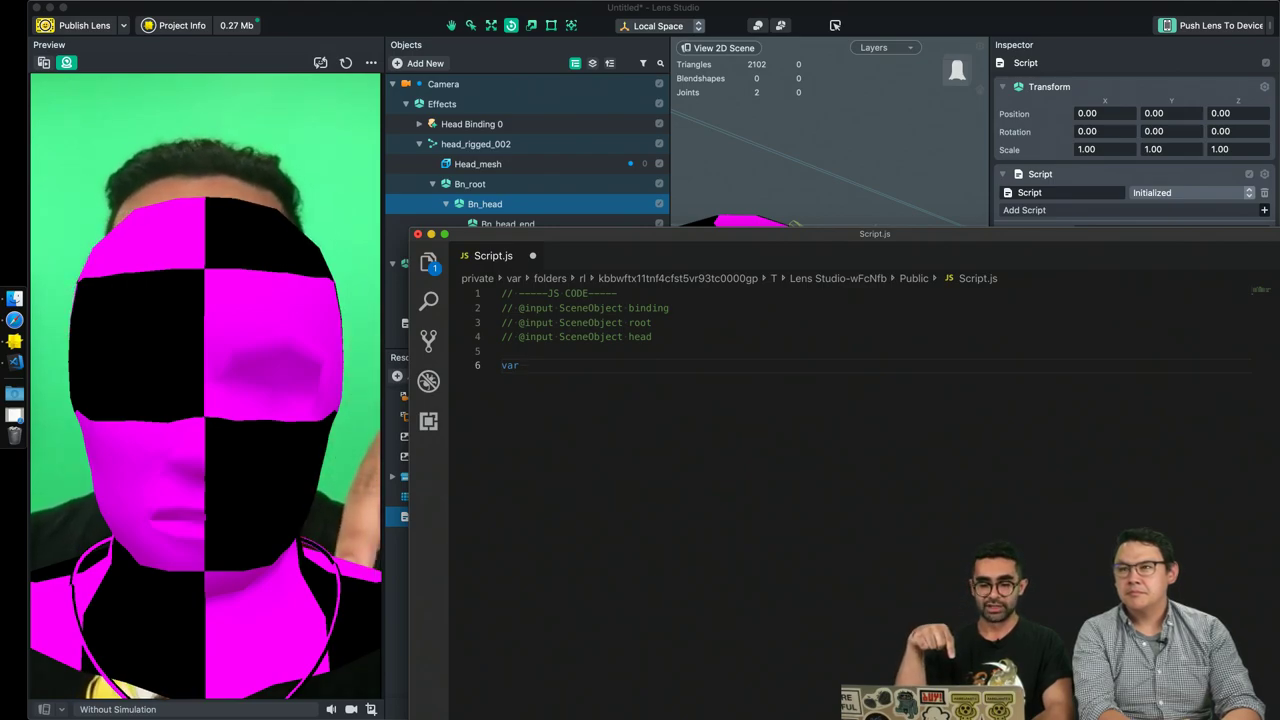
text(bind)
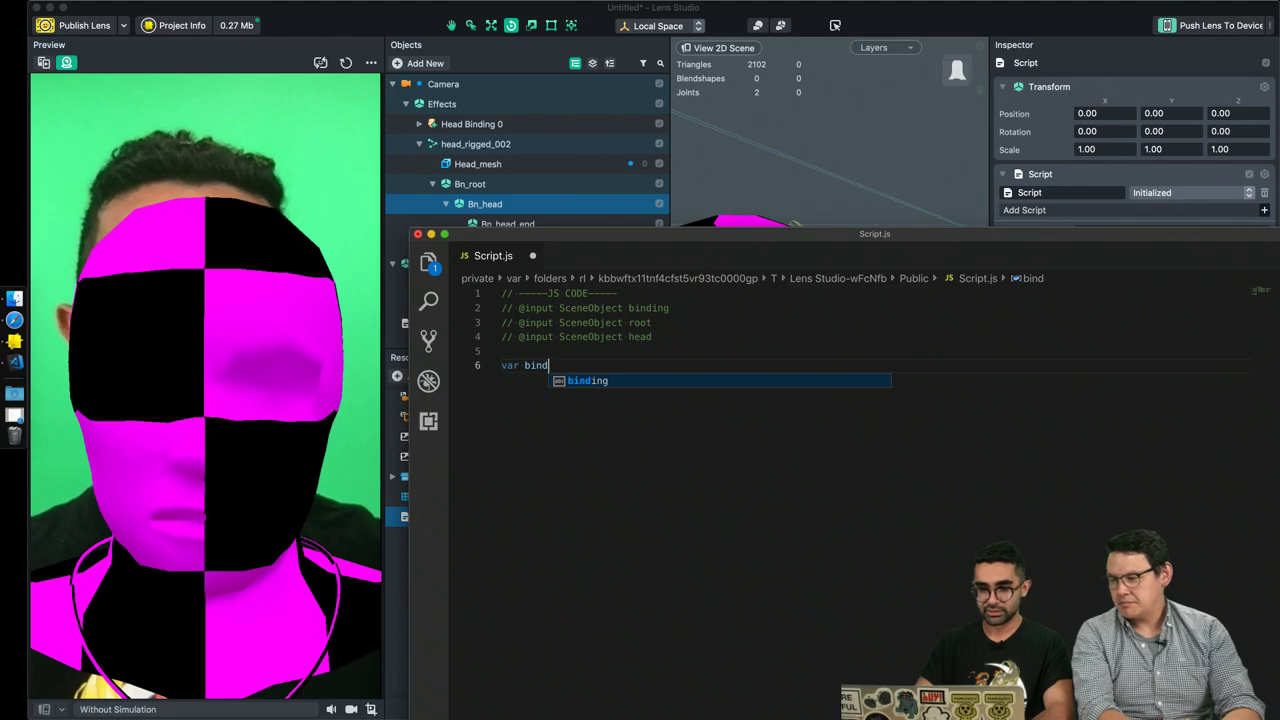
text(i)
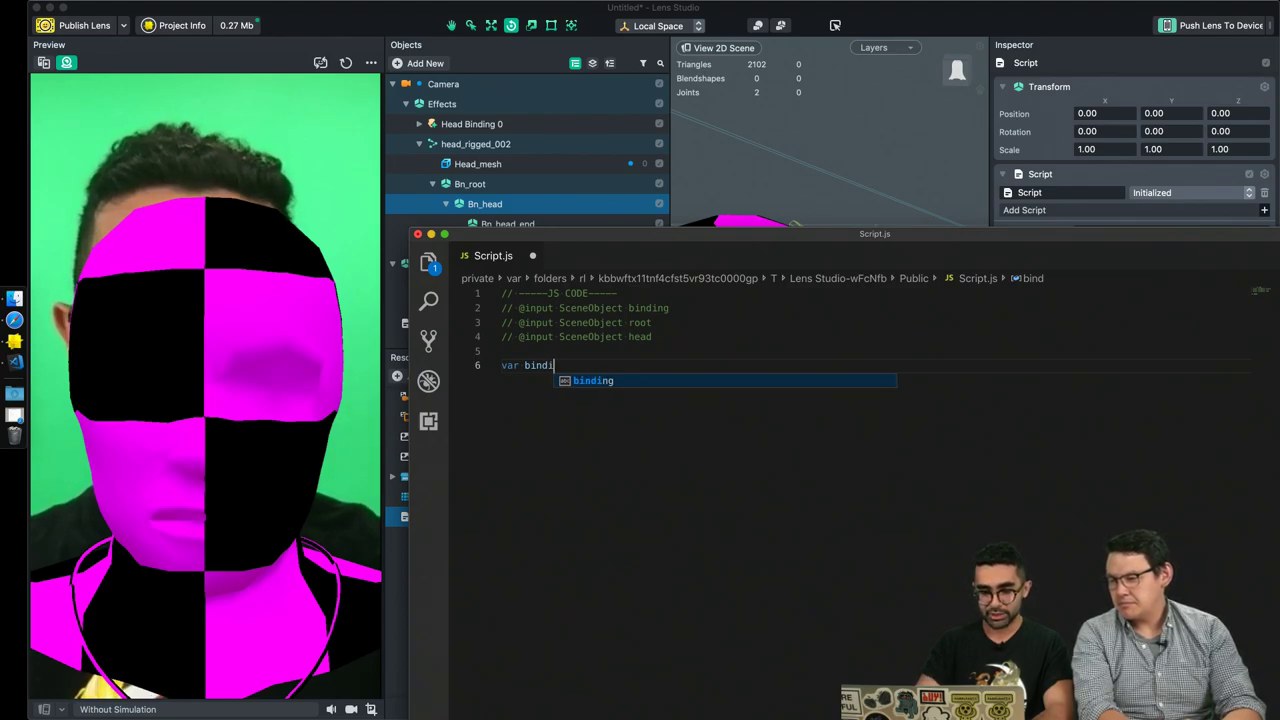
text(ngTransform = scr)
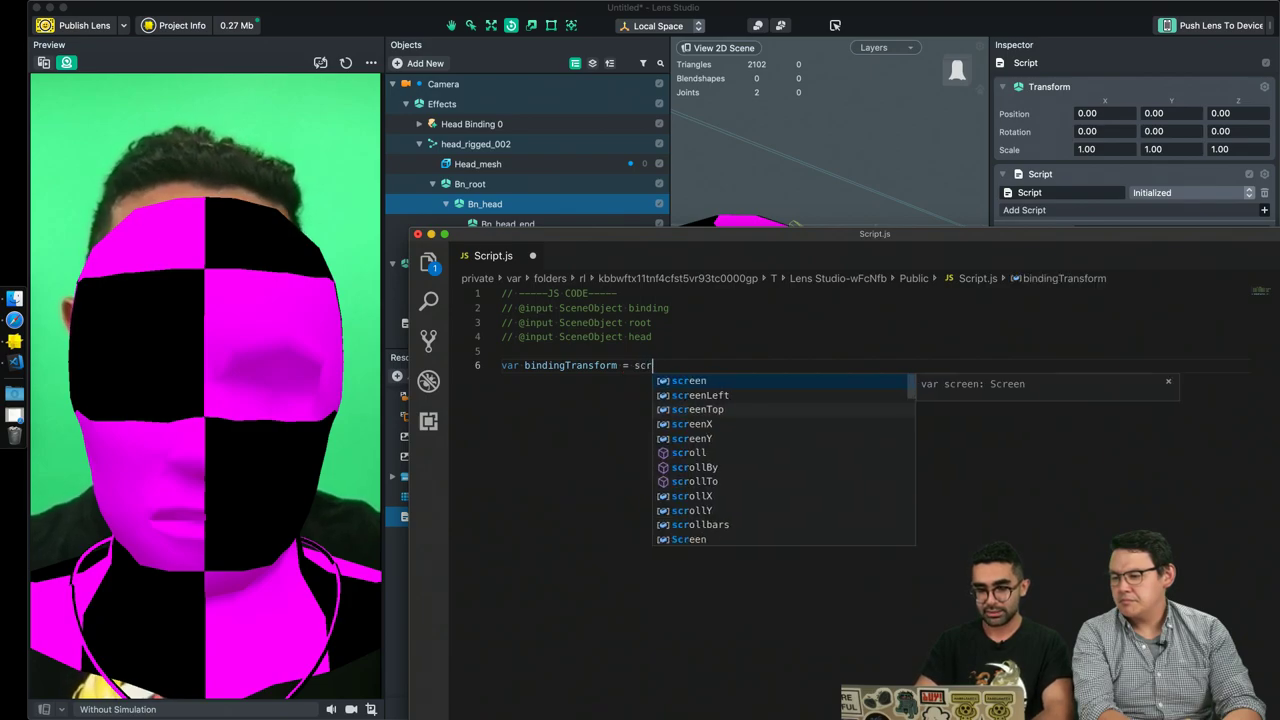
text(ipt.b)
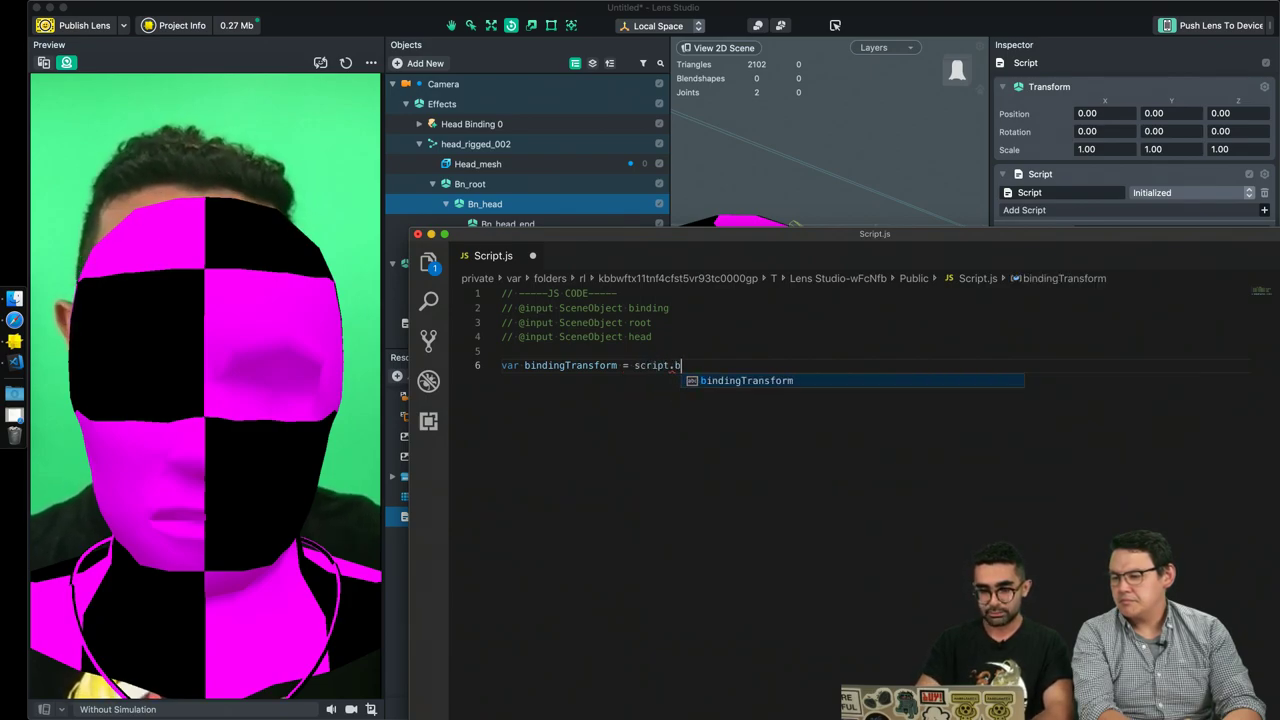
text(inding)
text(.g)
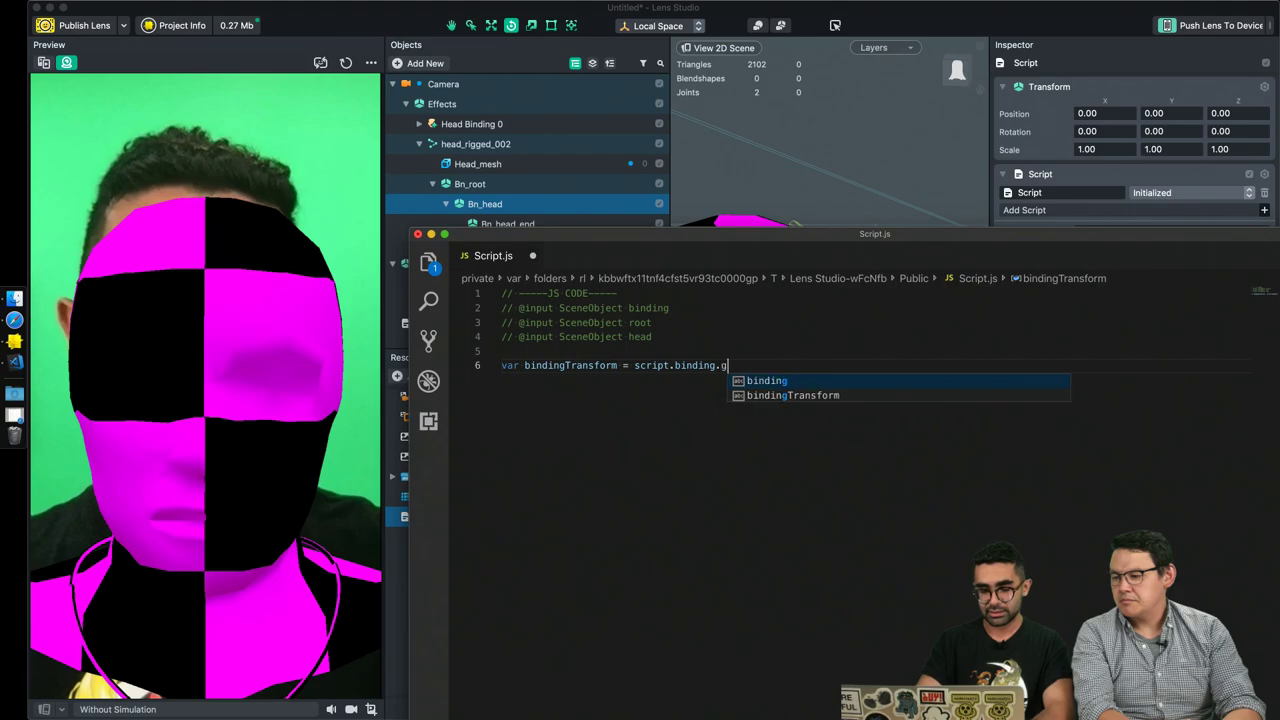
text(etTransfo)
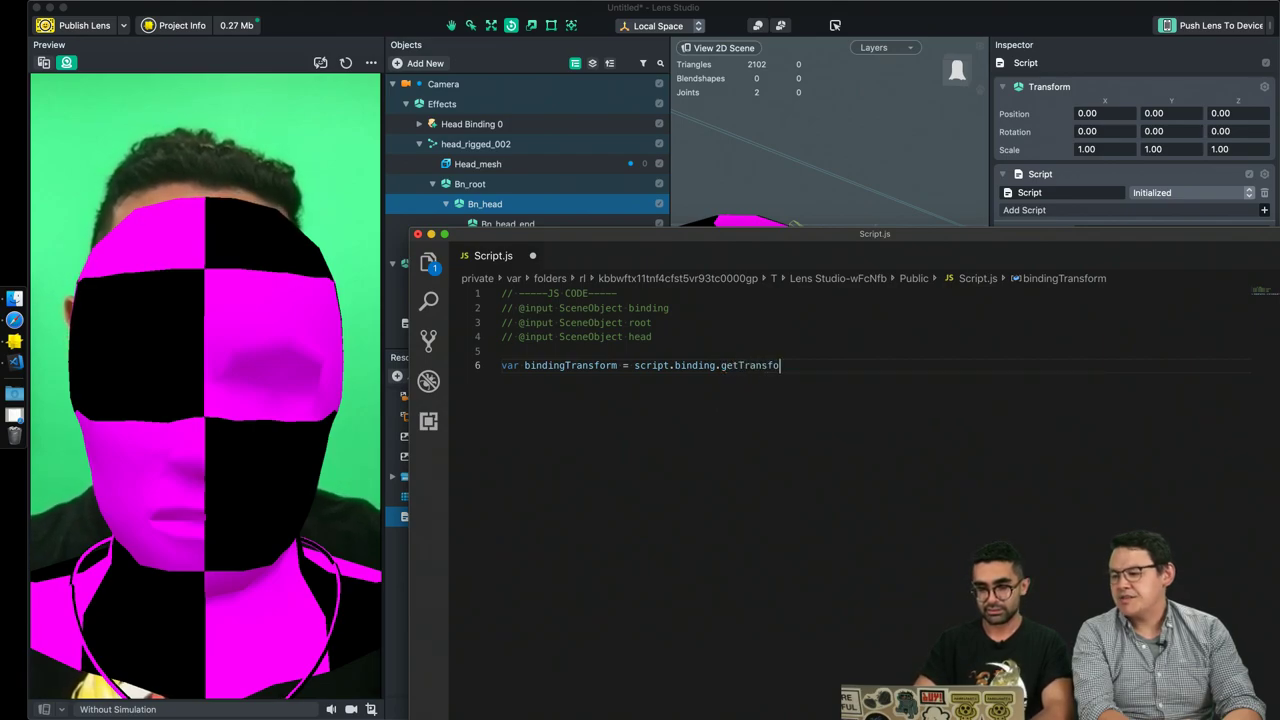
text(rm();)
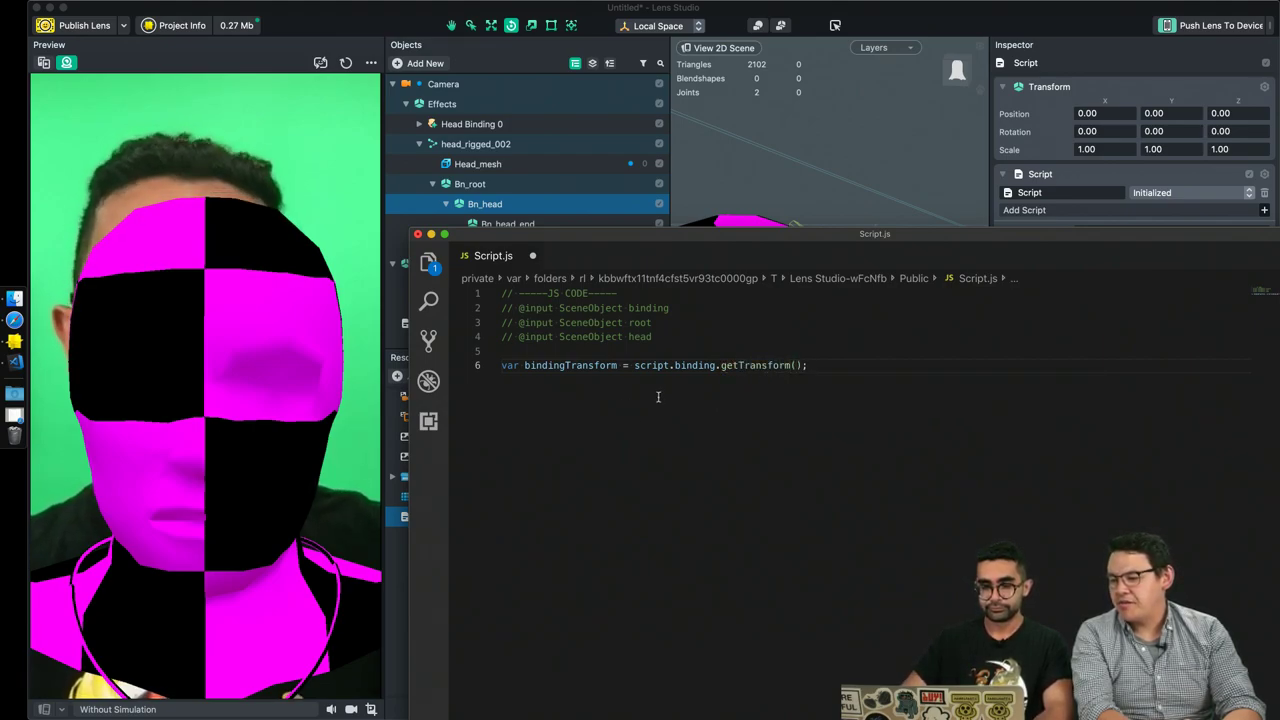
Declare the variable rootTransform as script.root.getTransform(), separated by a blank line from the bindingTransform declaration.
double_click(692, 365)
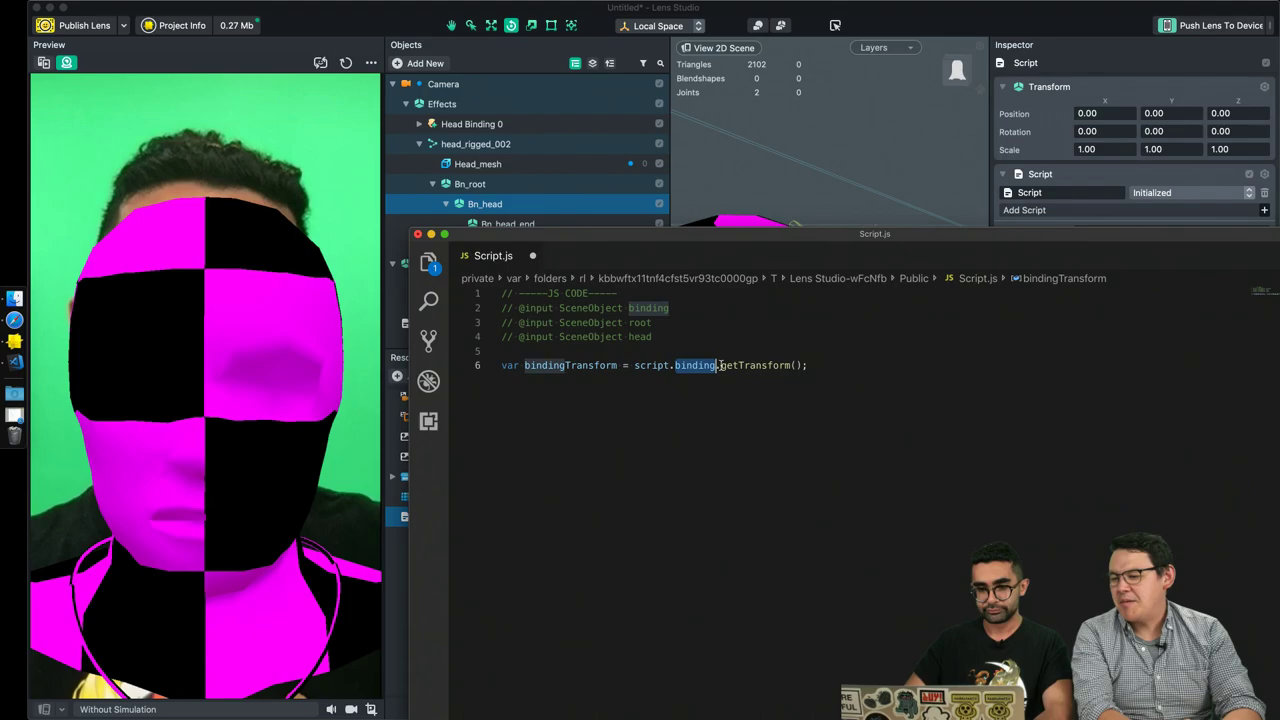
click(822, 365)
key(Return)
text(var)
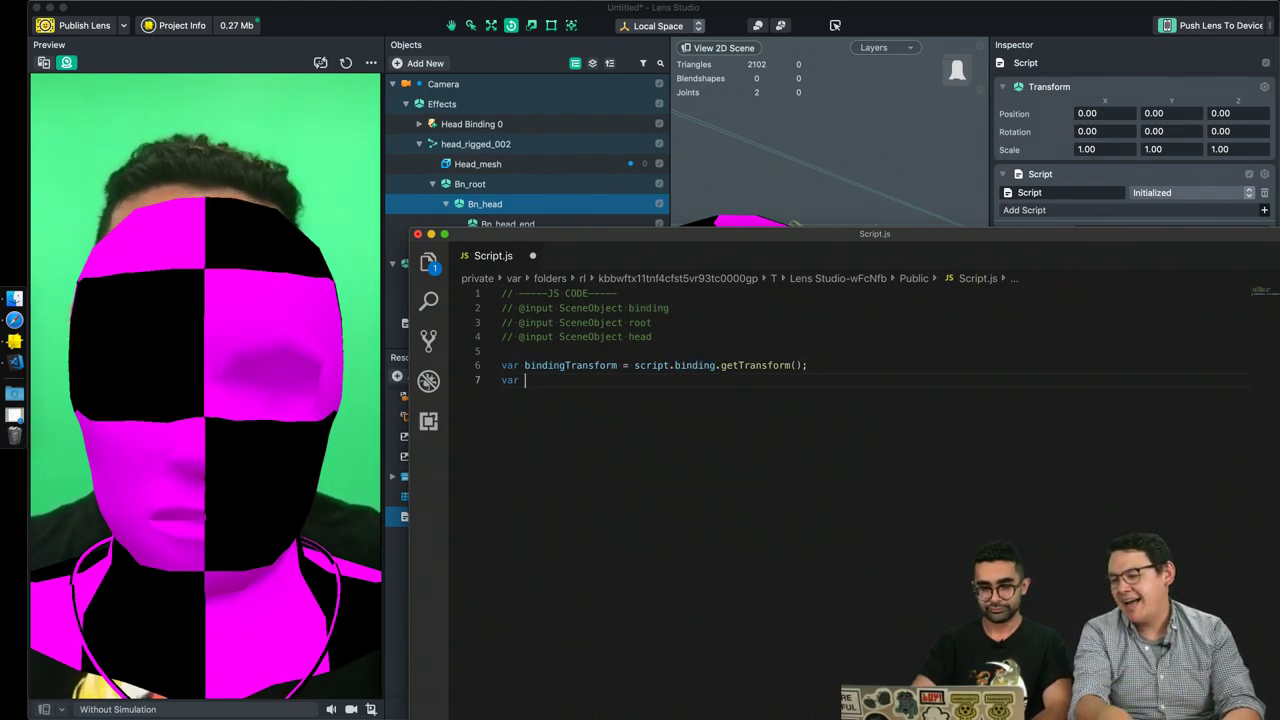
key(BackSpace)
key(BackSpace)
key(BackSpace)
key(BackSpace)
key(Return)
text(var)
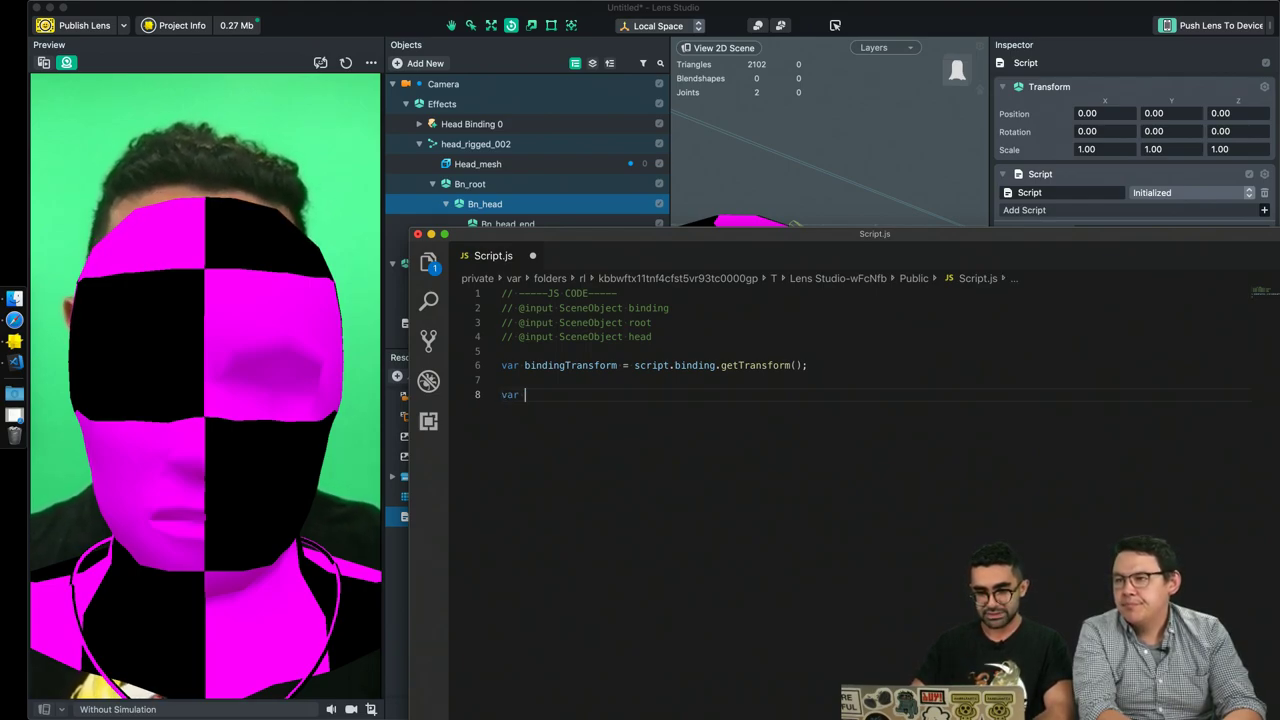
text( rootT)
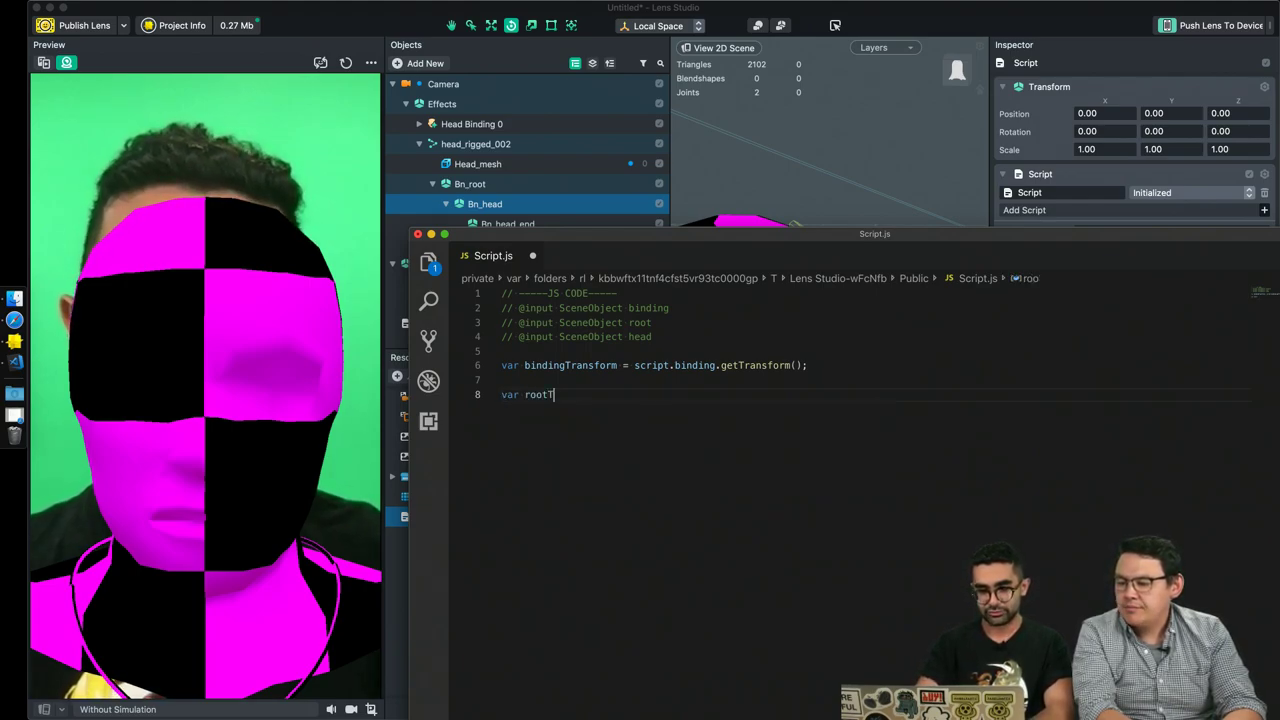
text(ransform = script.root.getTran)
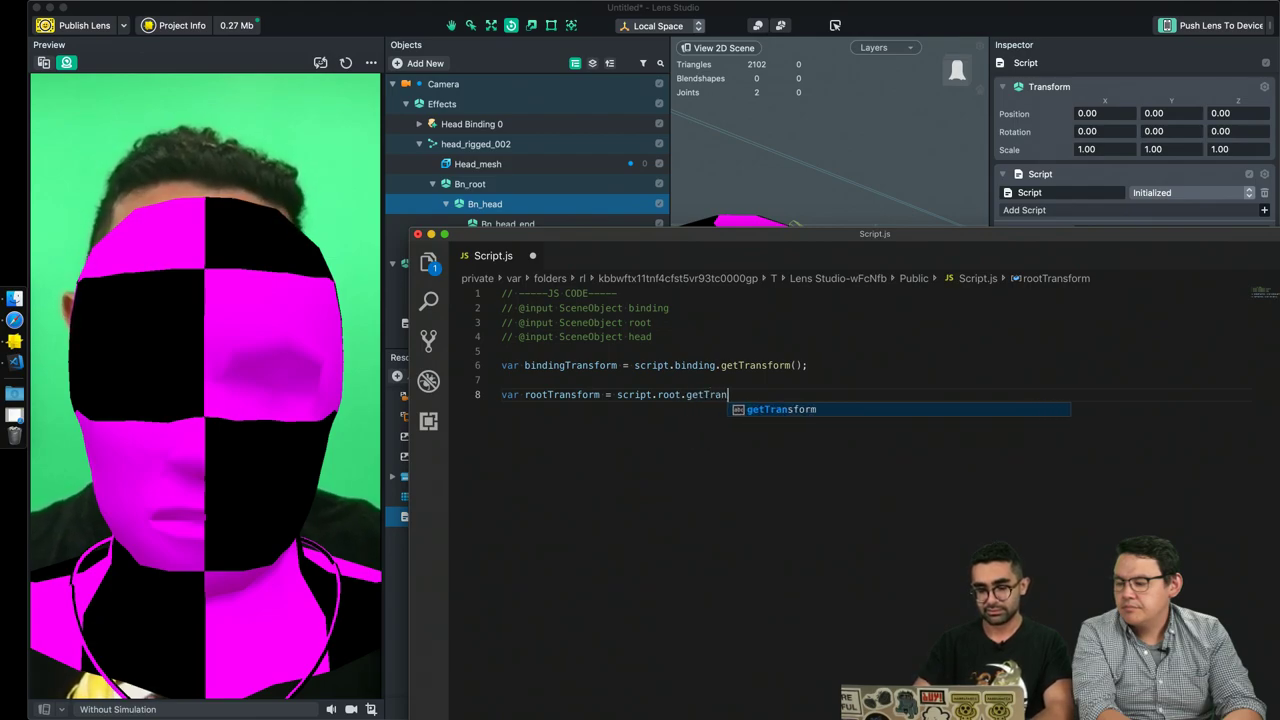
text(sd)
key(BackSpace)
text(f)
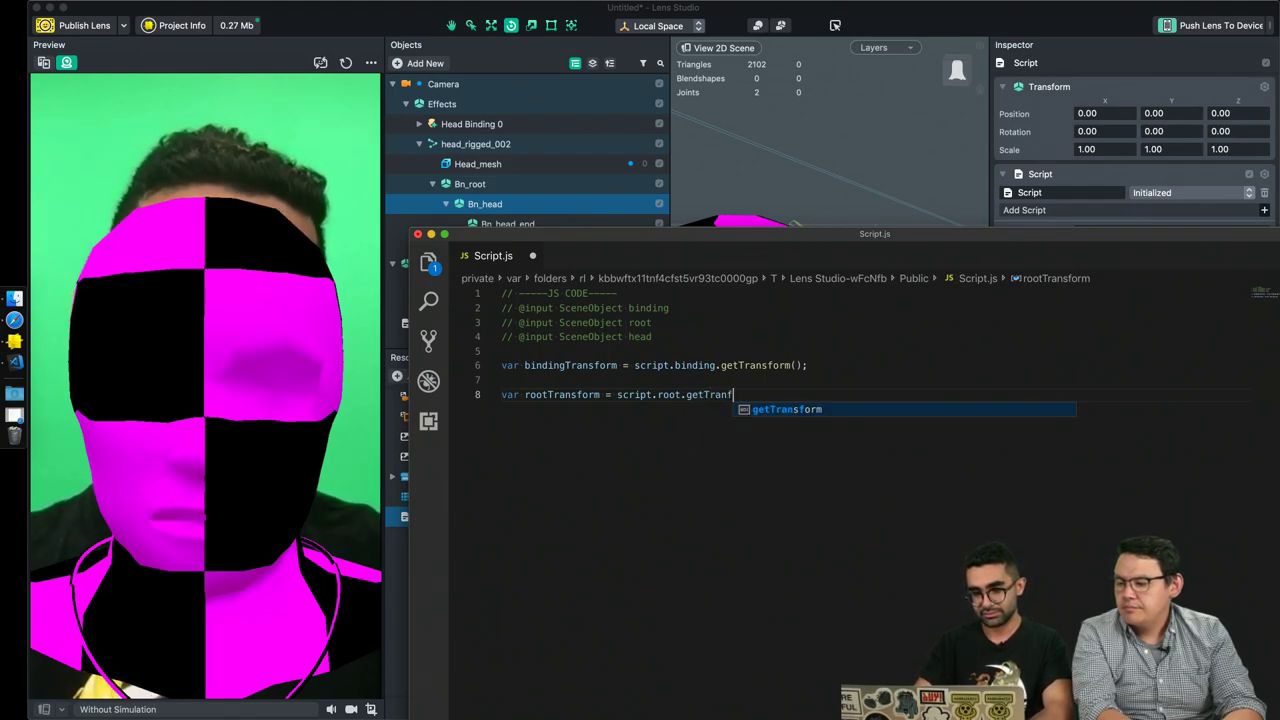
key(Return)
text(();)
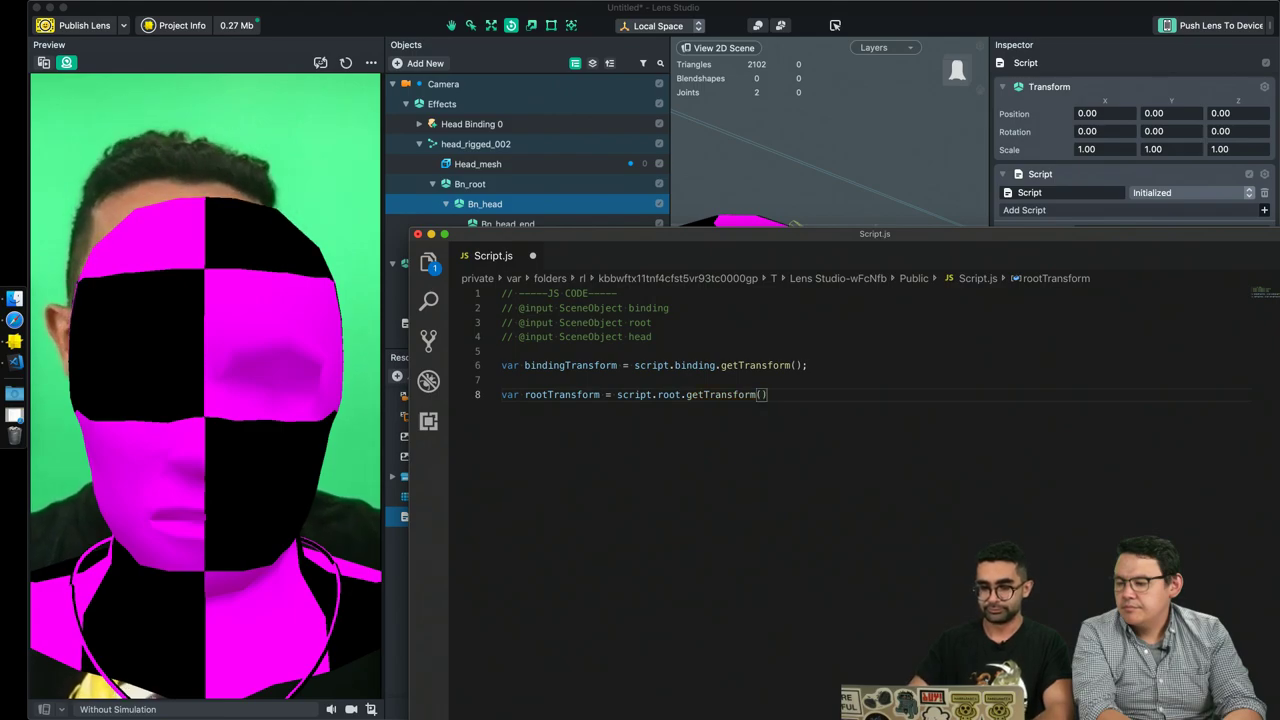
Declare the variable headTransform as script.head.getTransform() below rootTransform, and move the editor window higher on the screen.
key(Return)
key(Return)
text(var )
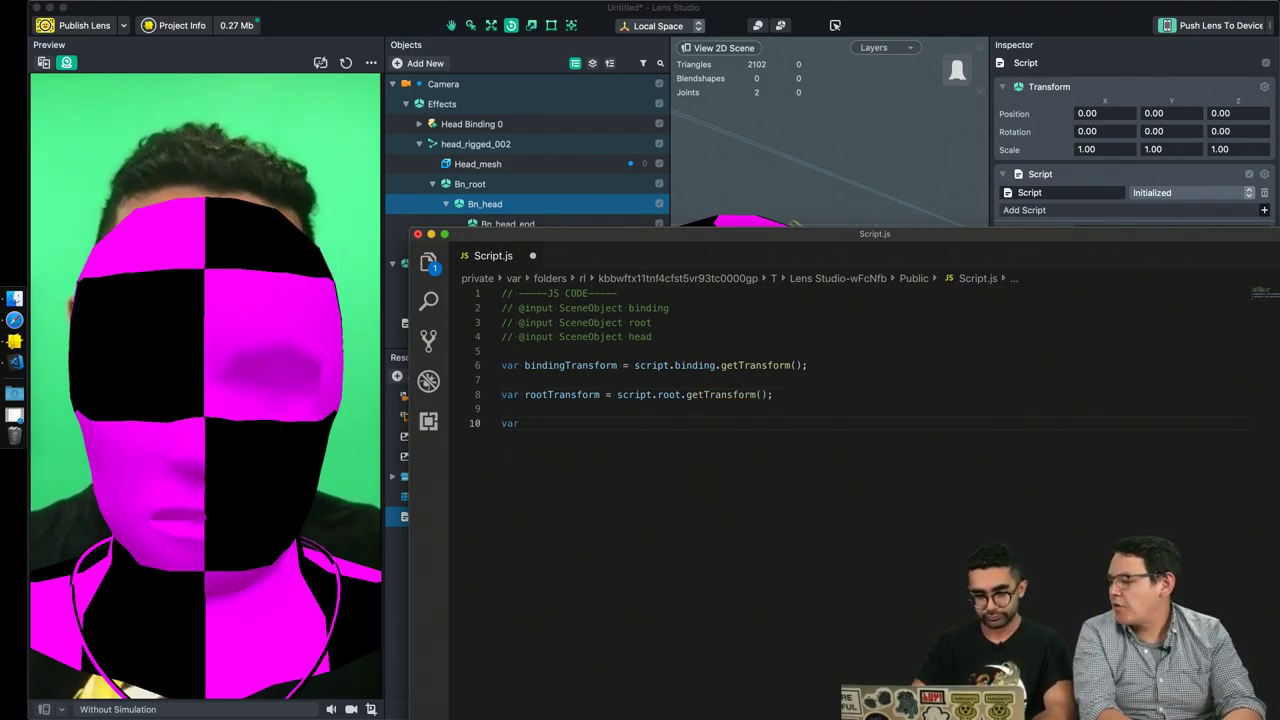
text(headTrans)
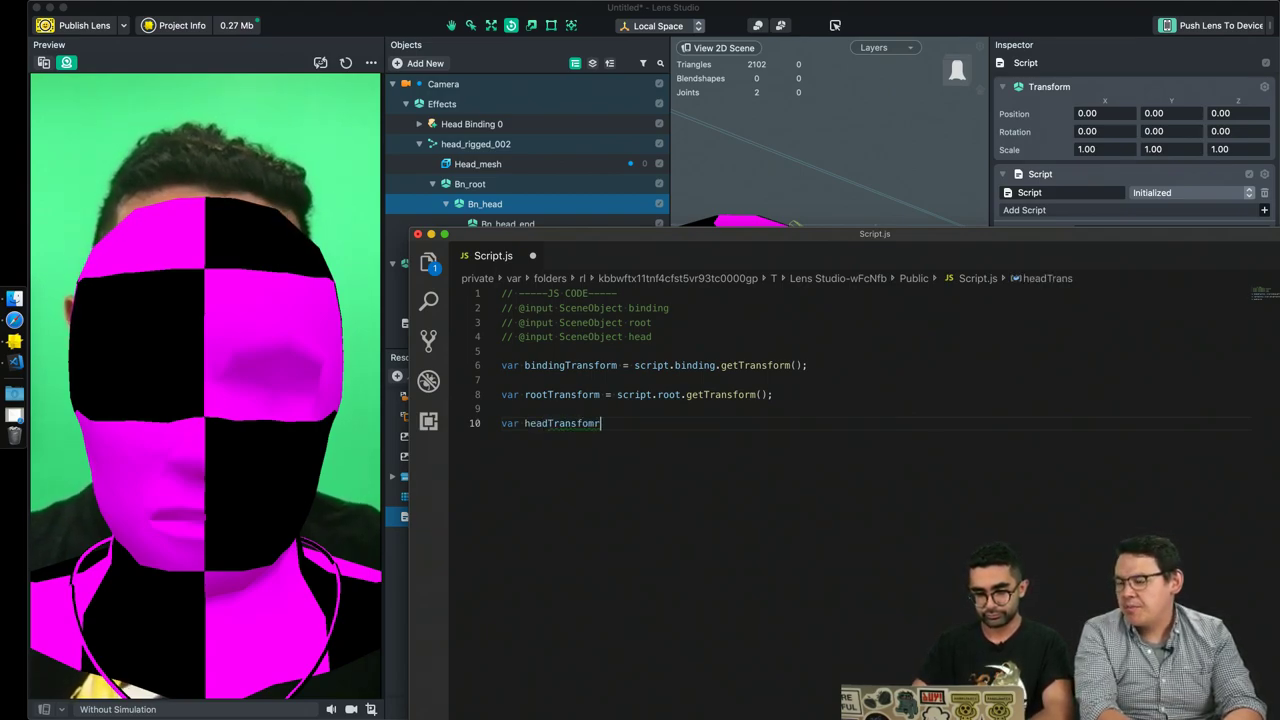
text(fo)
key(BackSpace)
text(orm = scri)
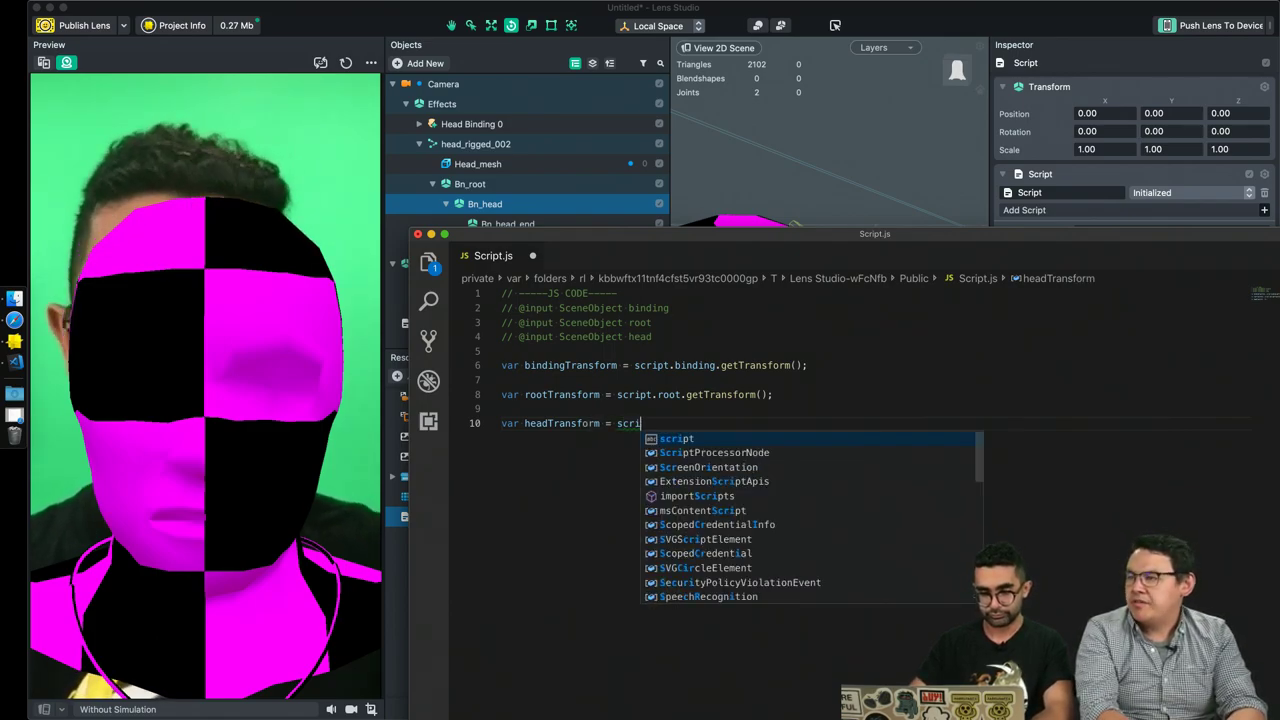
text(pt.he)
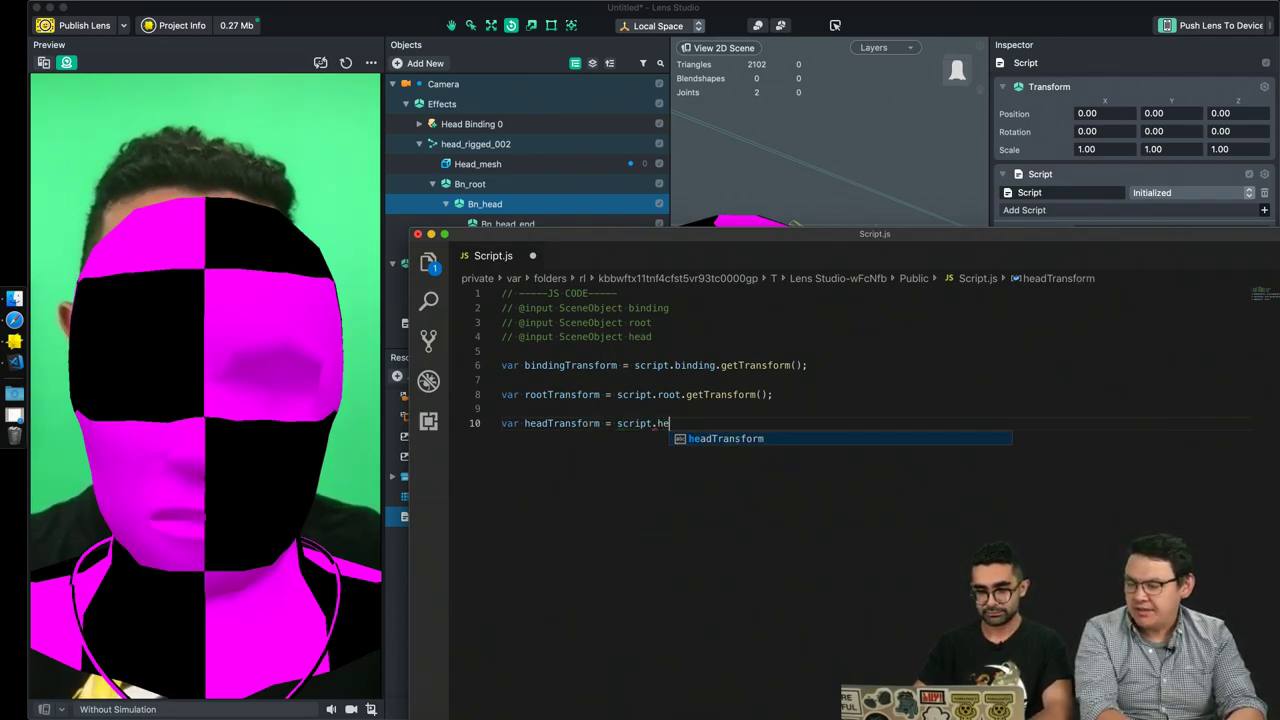
text(ad)
text(.)
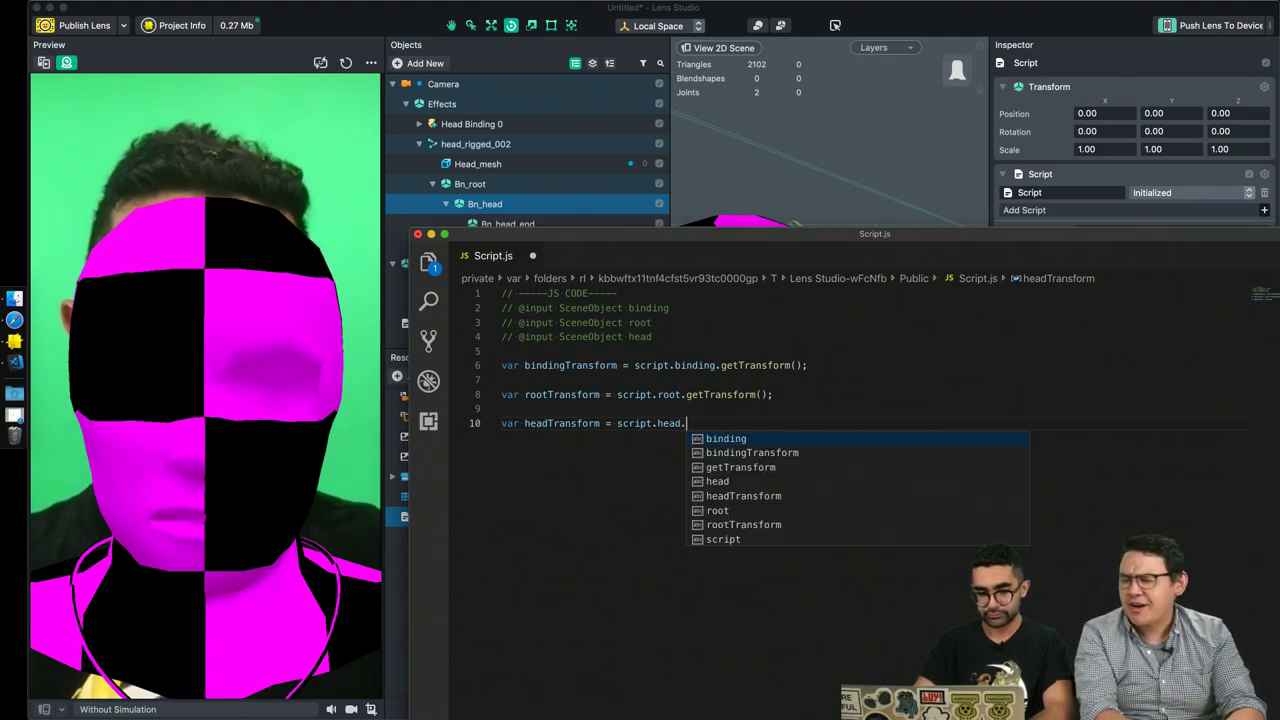
text(getTransform();)
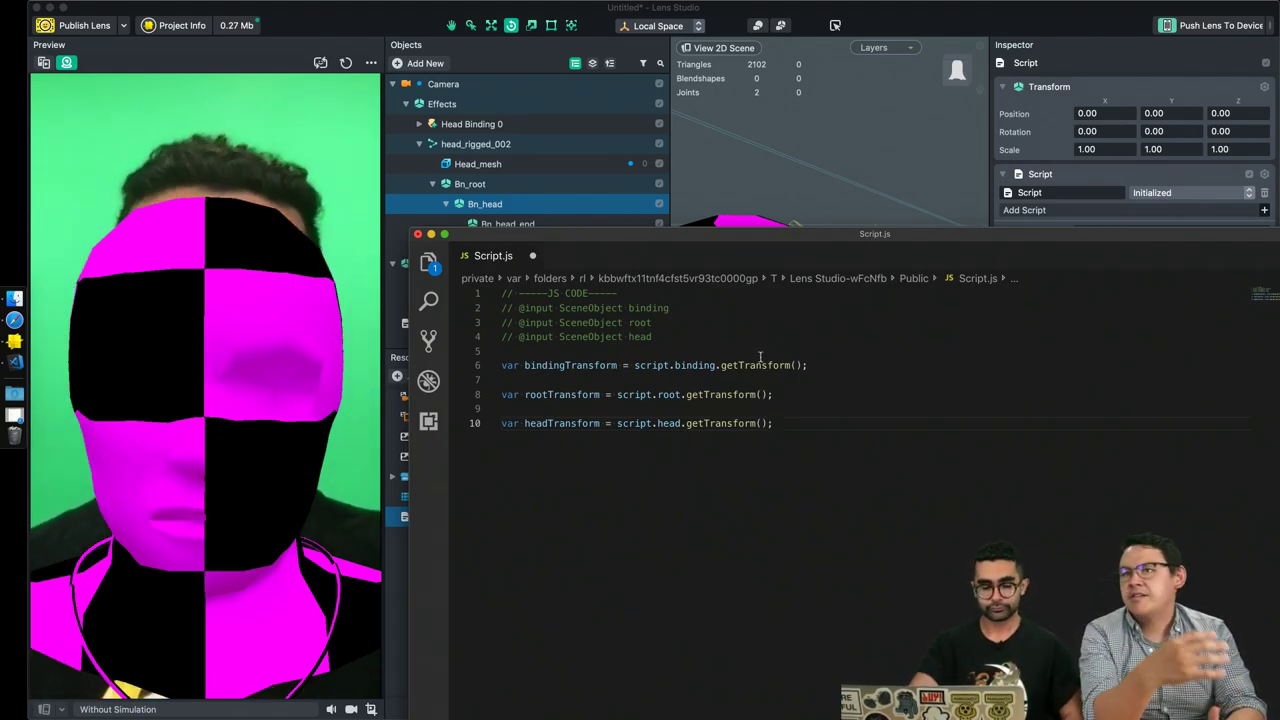
drag(756, 240, 676, 122)
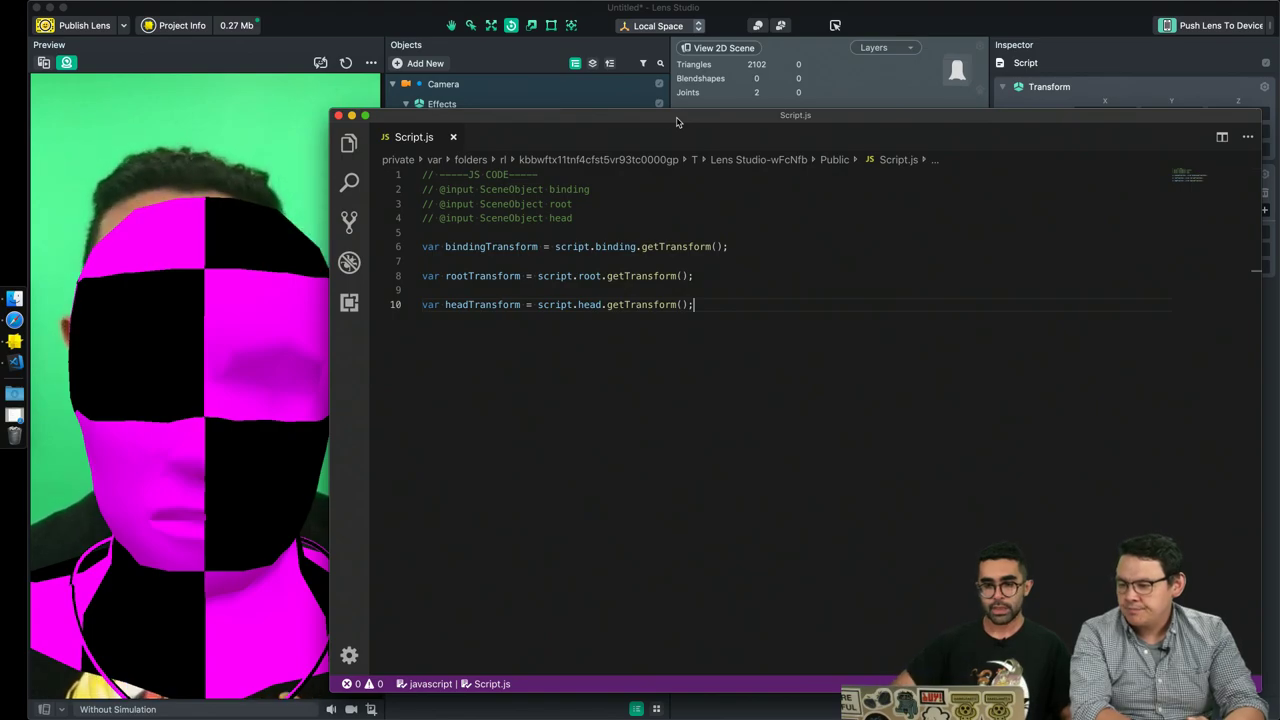
Switch to the Lens Studio API reference in the browser and examine the list of scripting events.
click(14, 414)
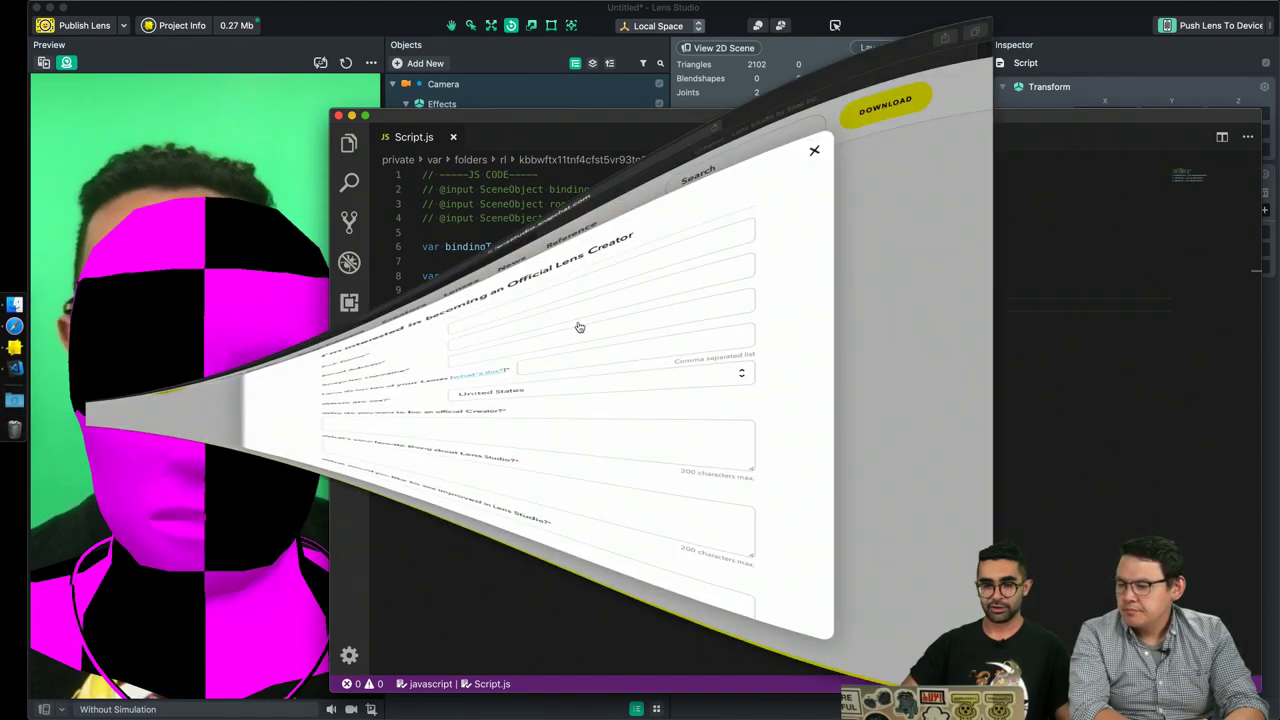
click(396, 40)
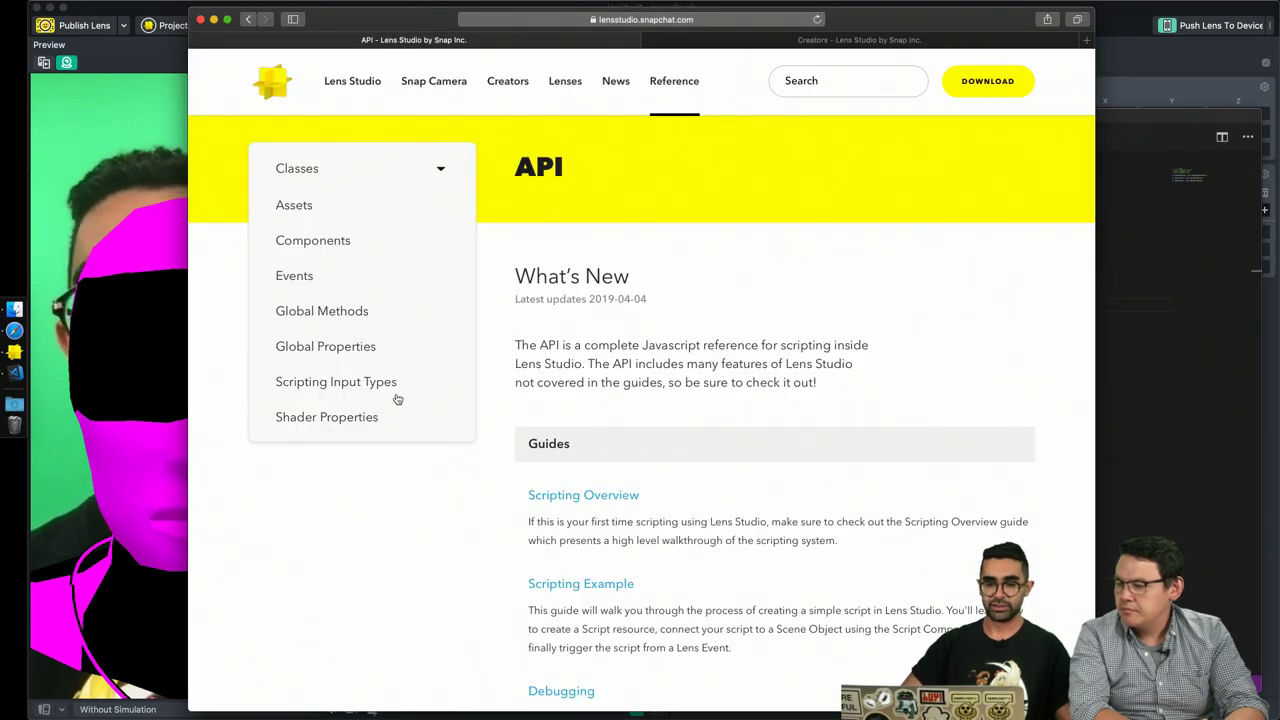
scroll(363, 351, down, 5)
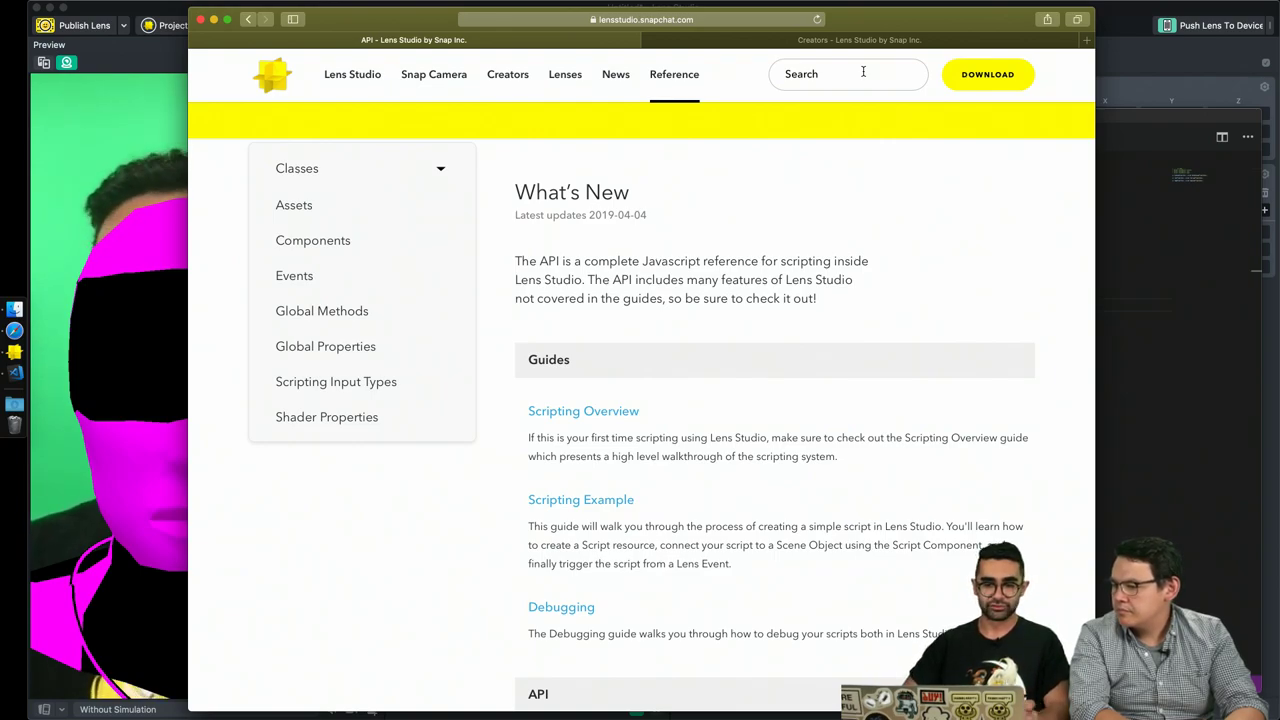
click(293, 276)
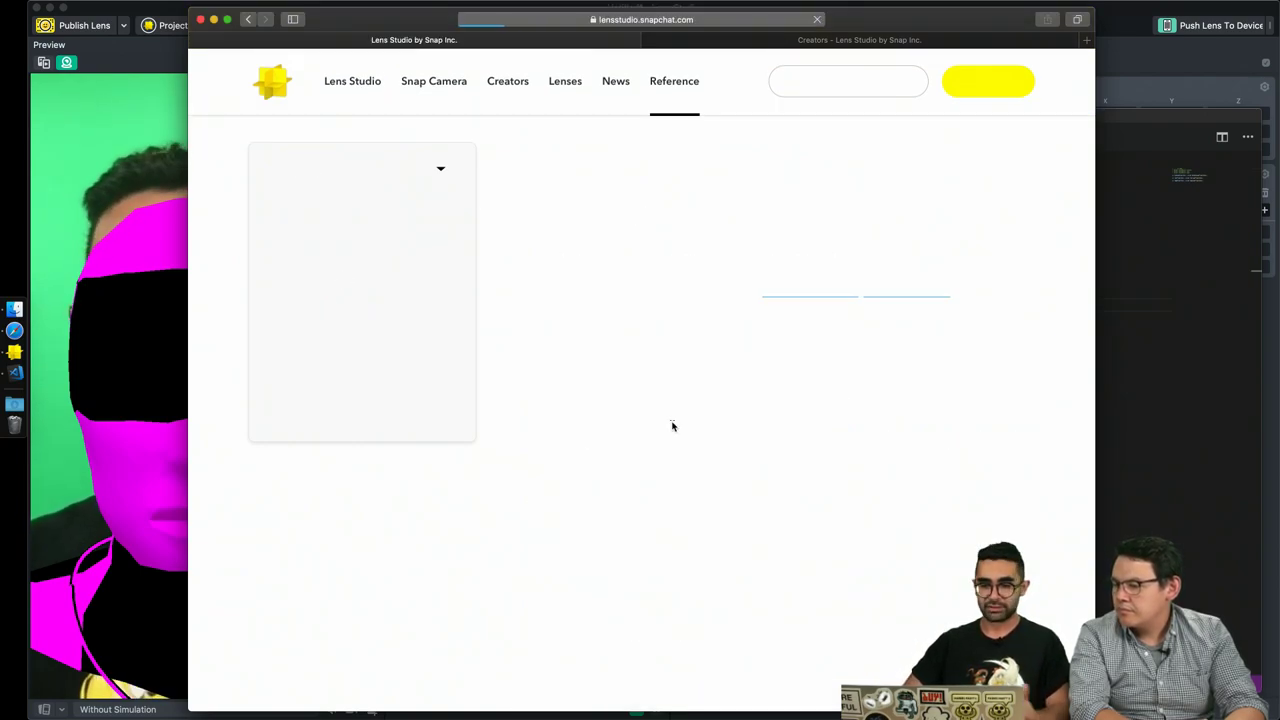
scroll(864, 434, down, 5)
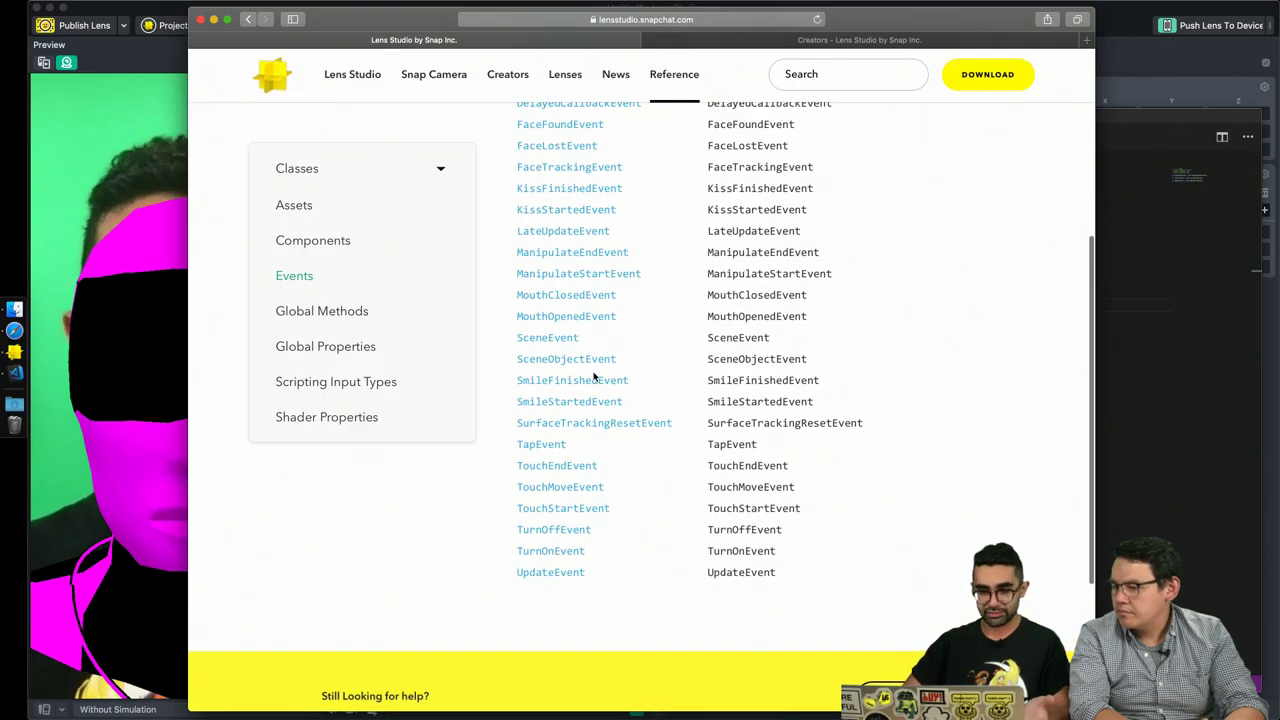
scroll(566, 350, up, 3)
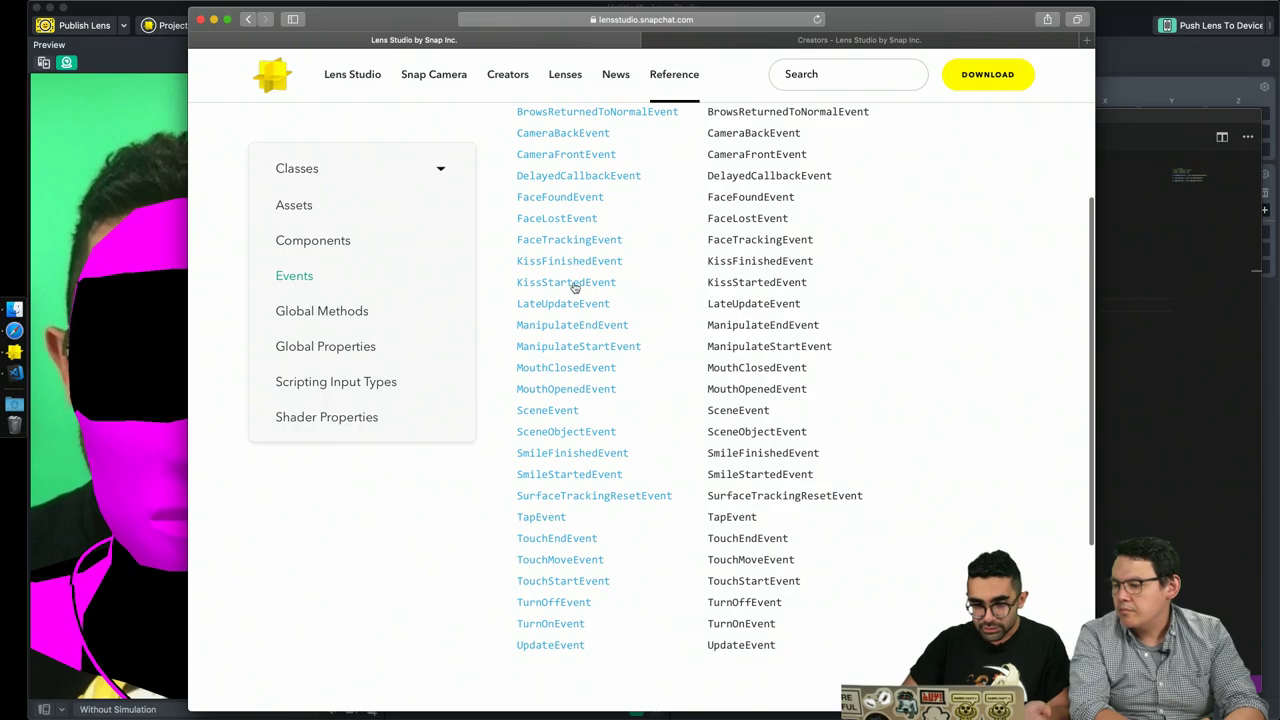
scroll(560, 310, up, 2)
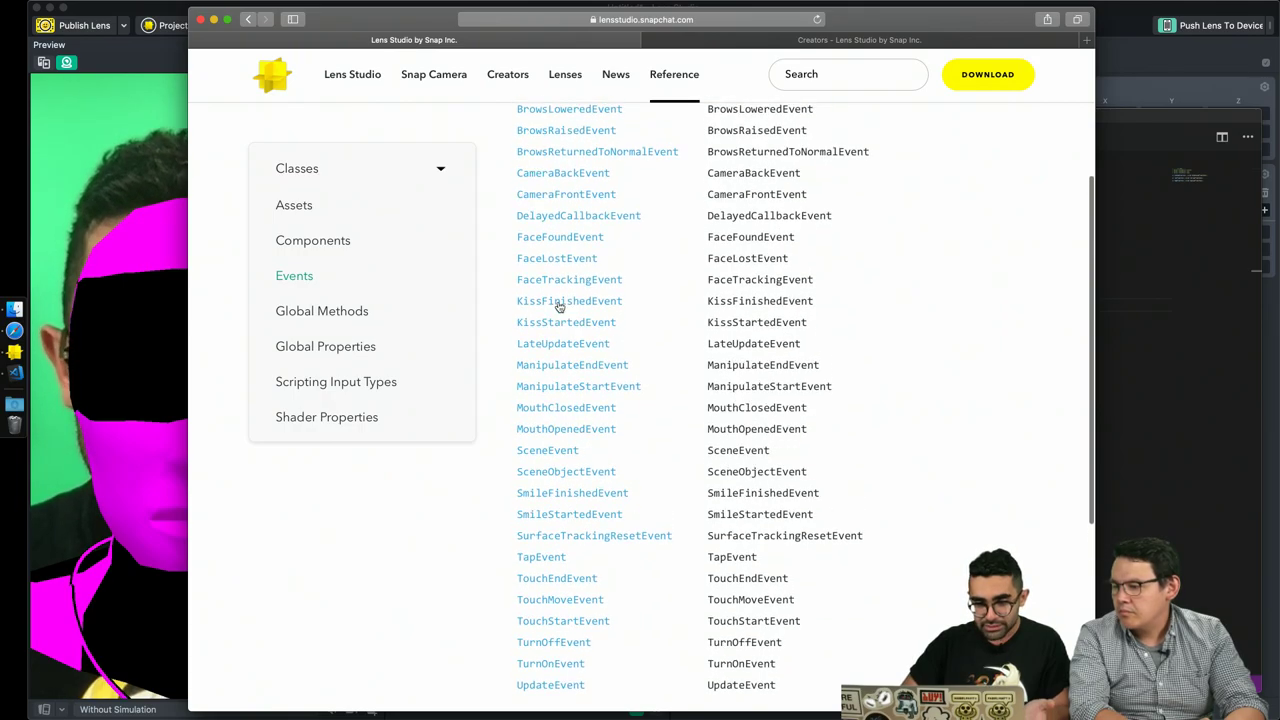
scroll(560, 307, up, 1)
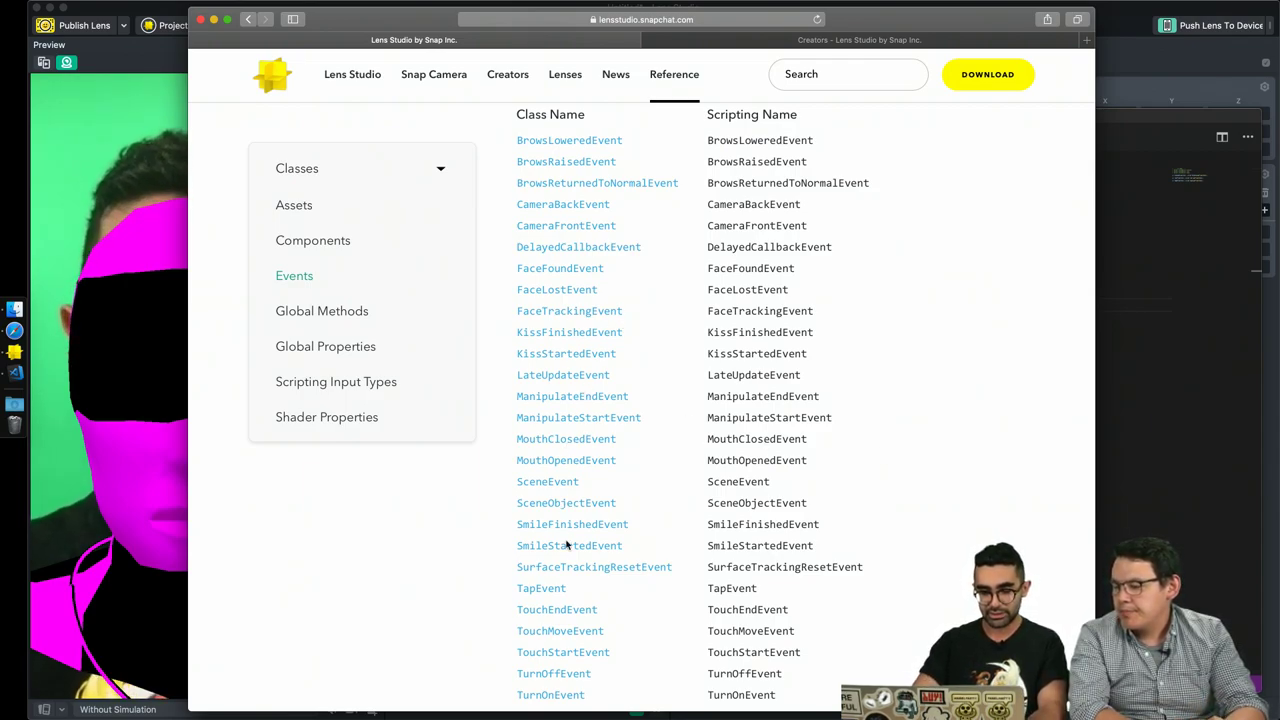
Search the events list for "upda", open the LateUpdateEvent reference and examine its example code.
key(super+f)
text(upda)
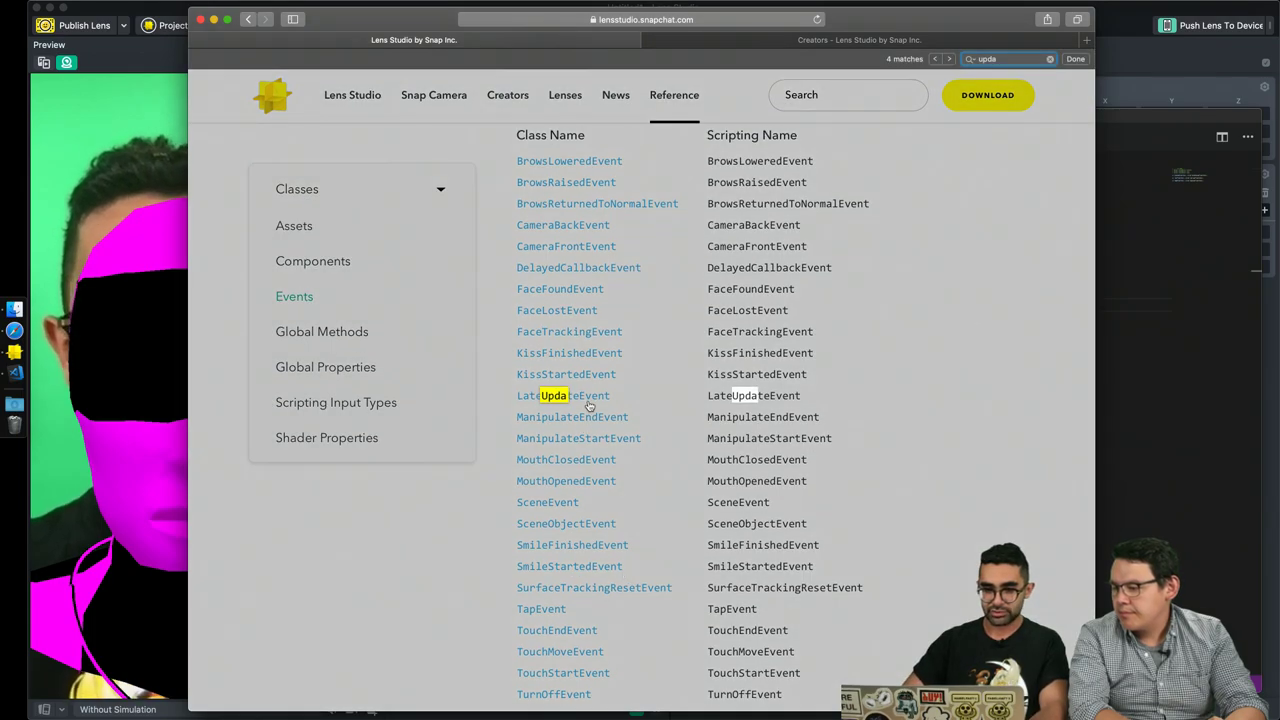
click(589, 400)
scroll(648, 456, down, 10)
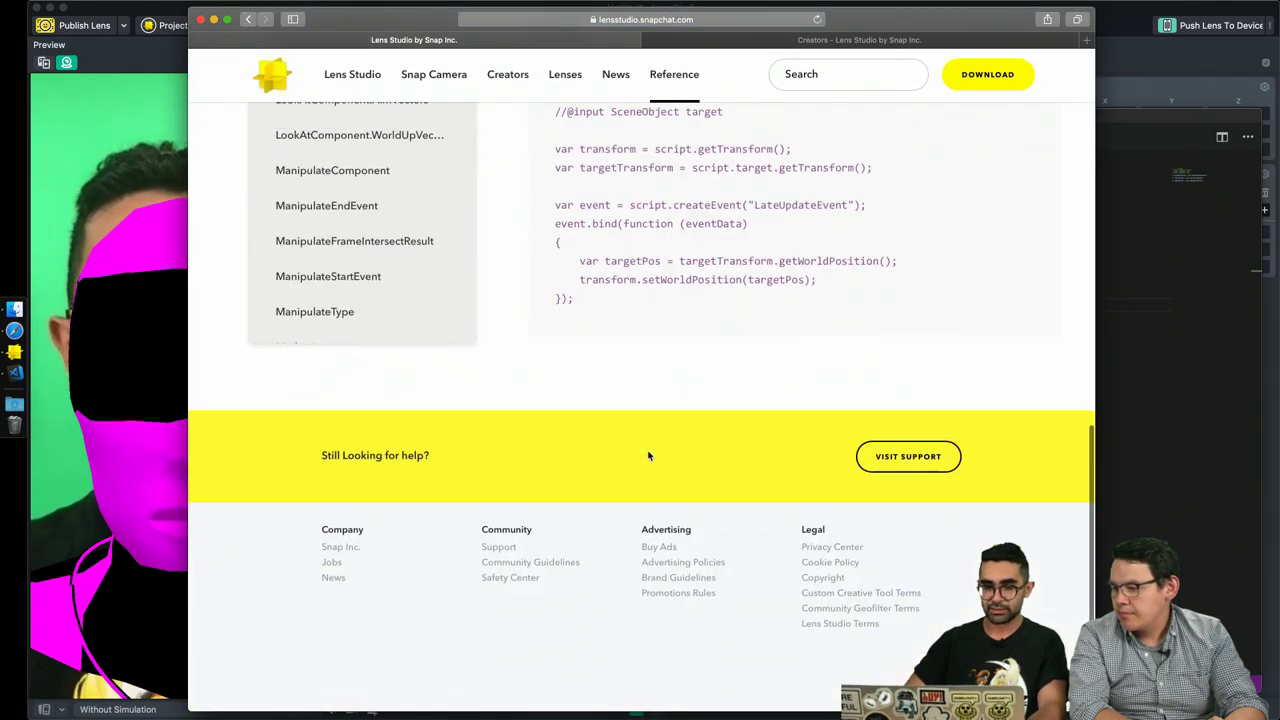
drag(651, 373, 877, 371)
click(711, 315)
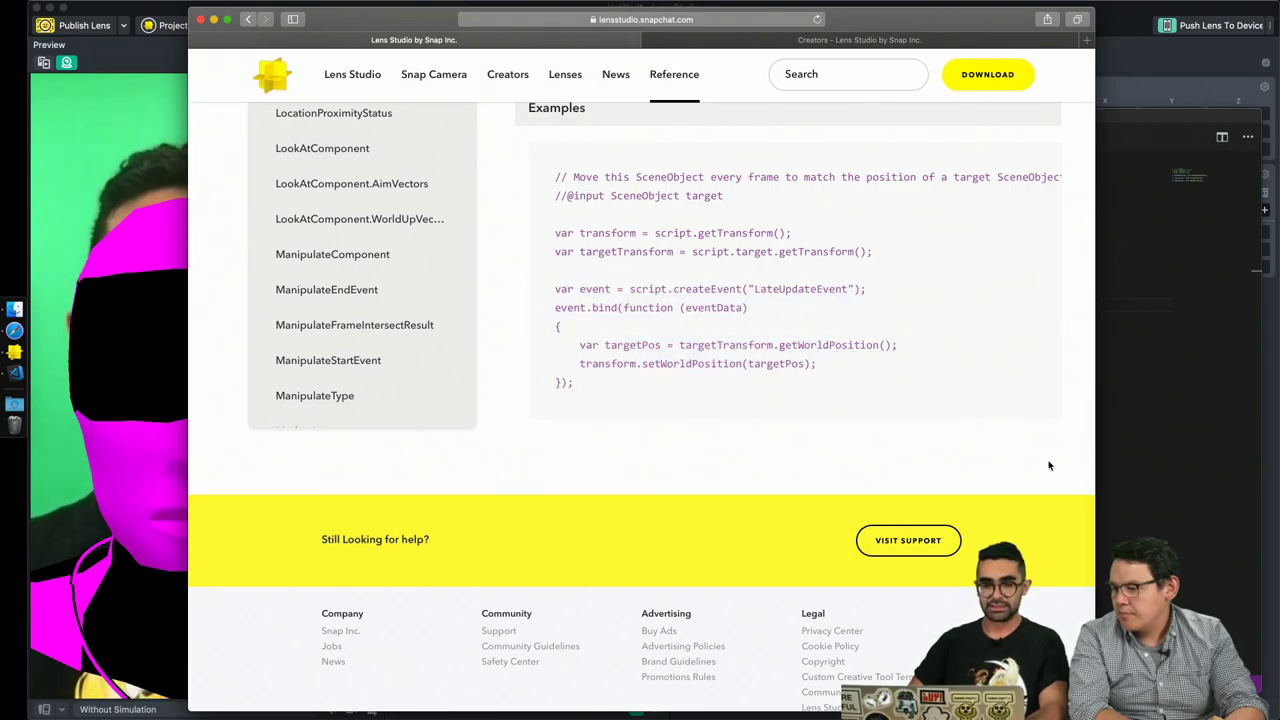
Switch back to Script.js in Visual Studio Code and add blank lines below the headTransform declaration.
key(super+Tab)
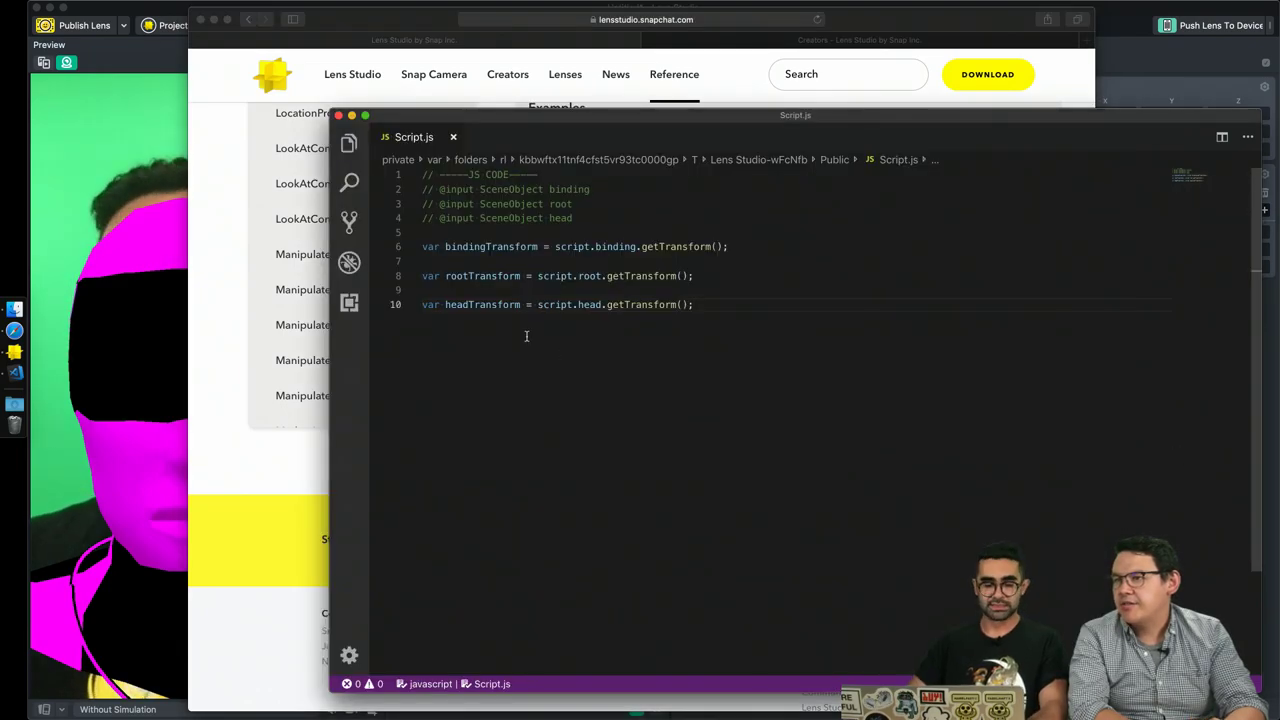
key(Return)
key(Return)
key(Return)
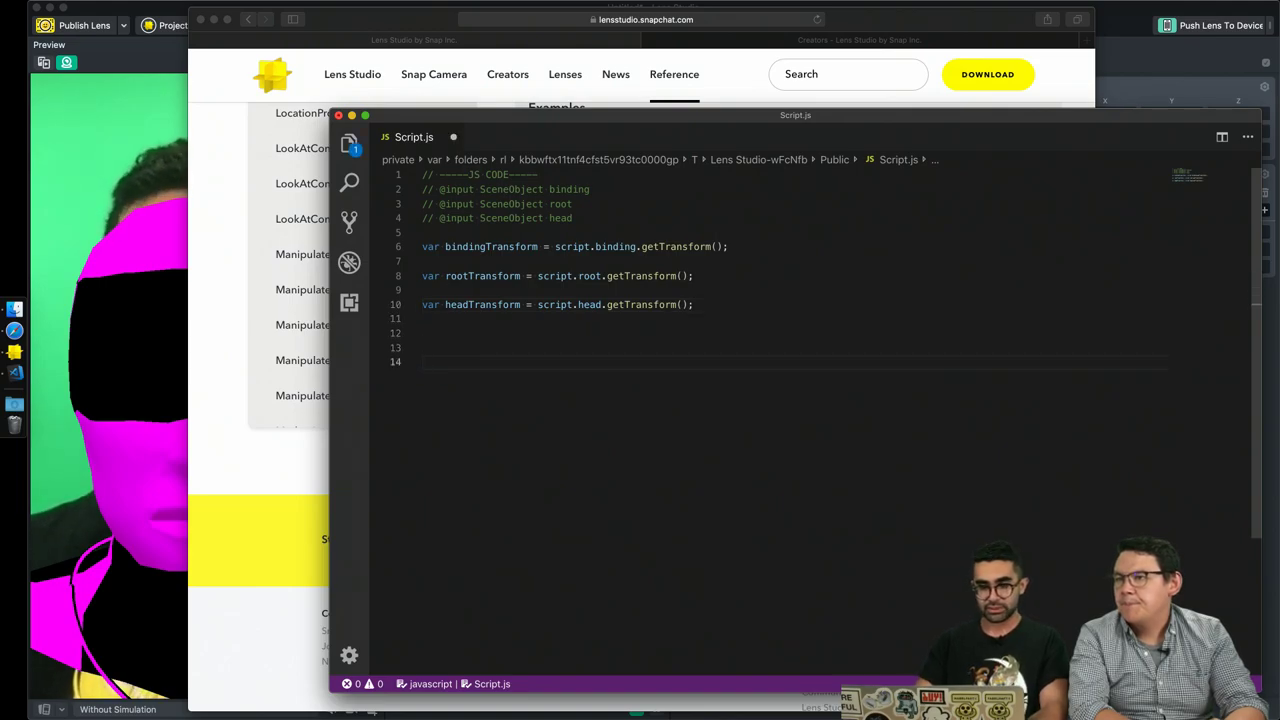
click(279, 454)
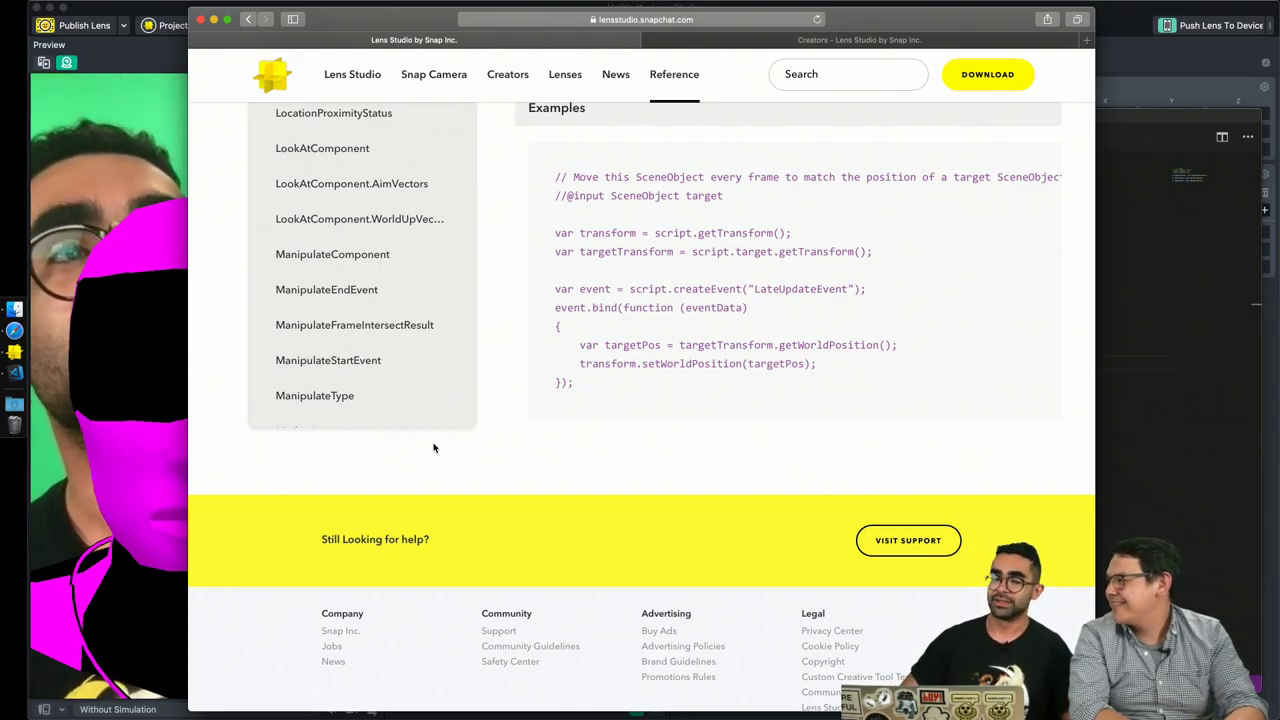
click(1120, 427)
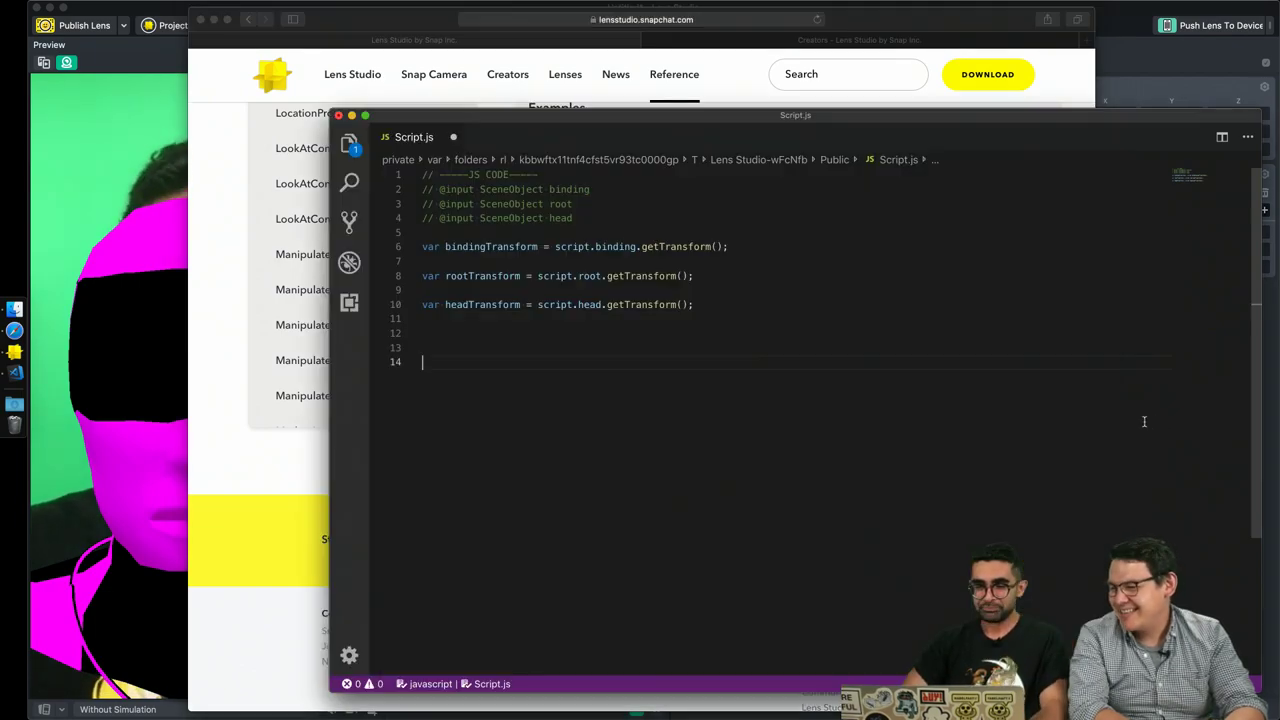
Declare the variable updateEvent below the transform variables as script.createEvent("UpdateEvent").
text(s)
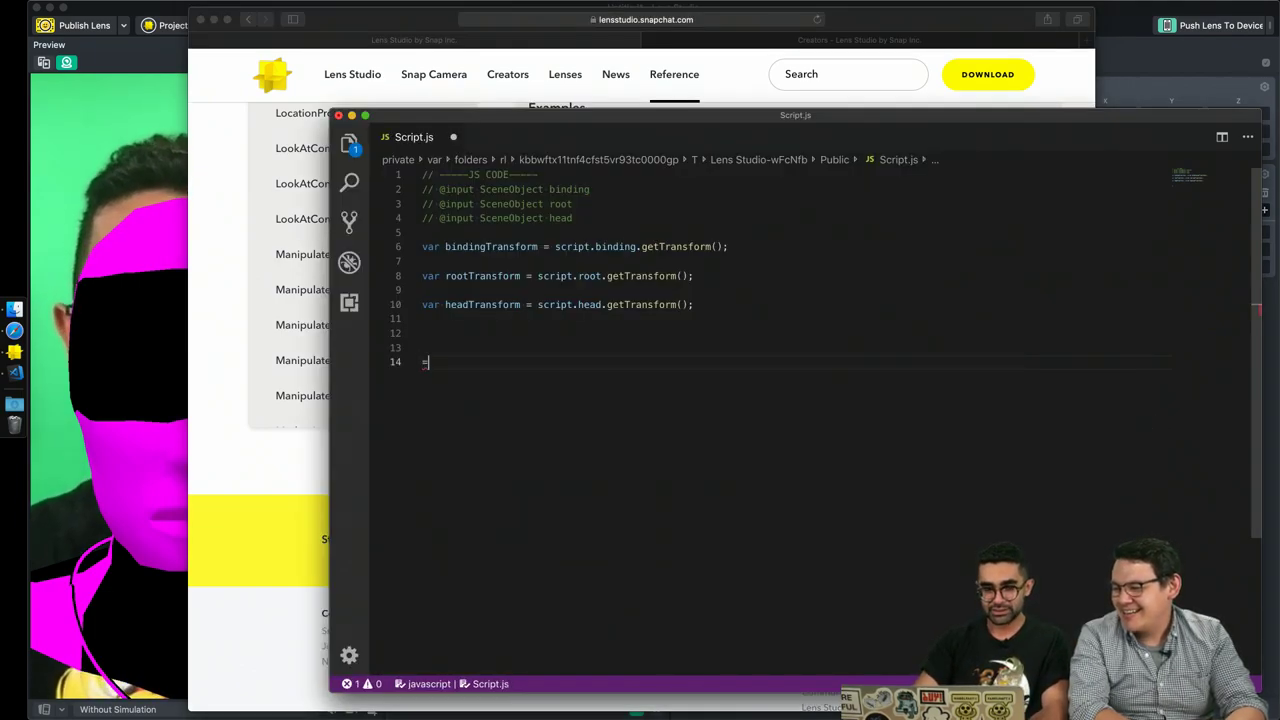
key(BackSpace)
text(var )
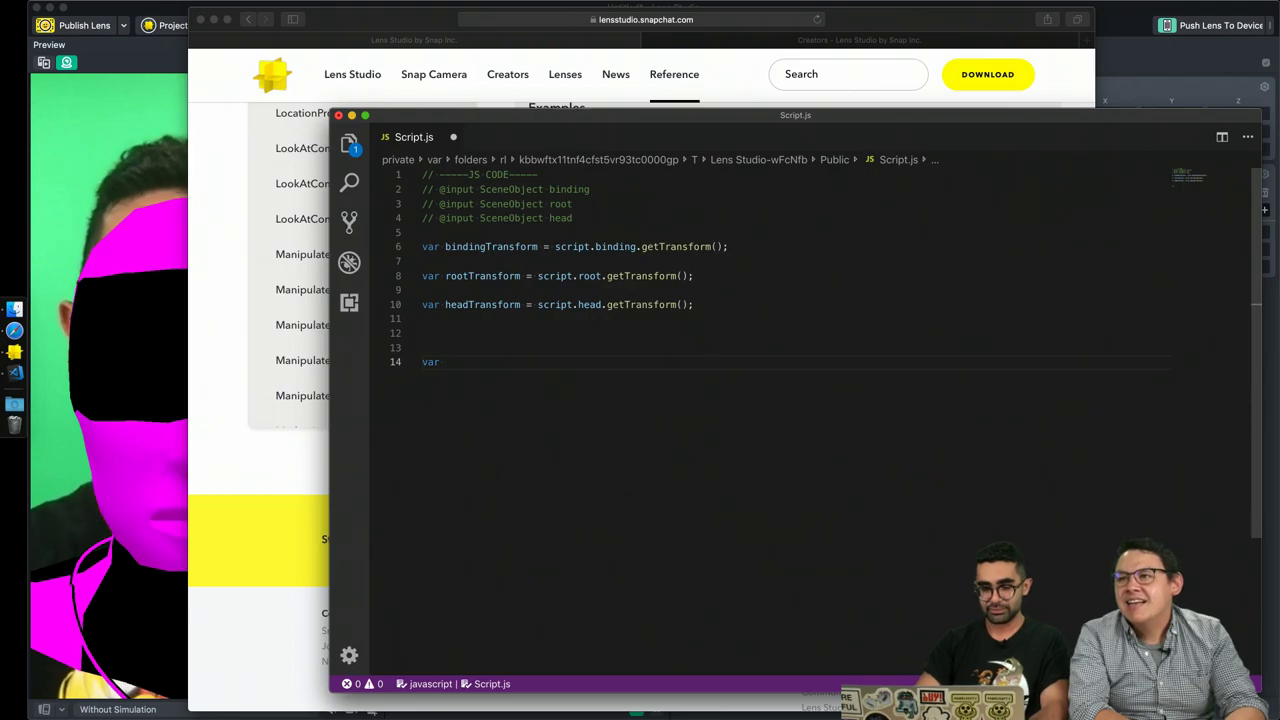
text(update)
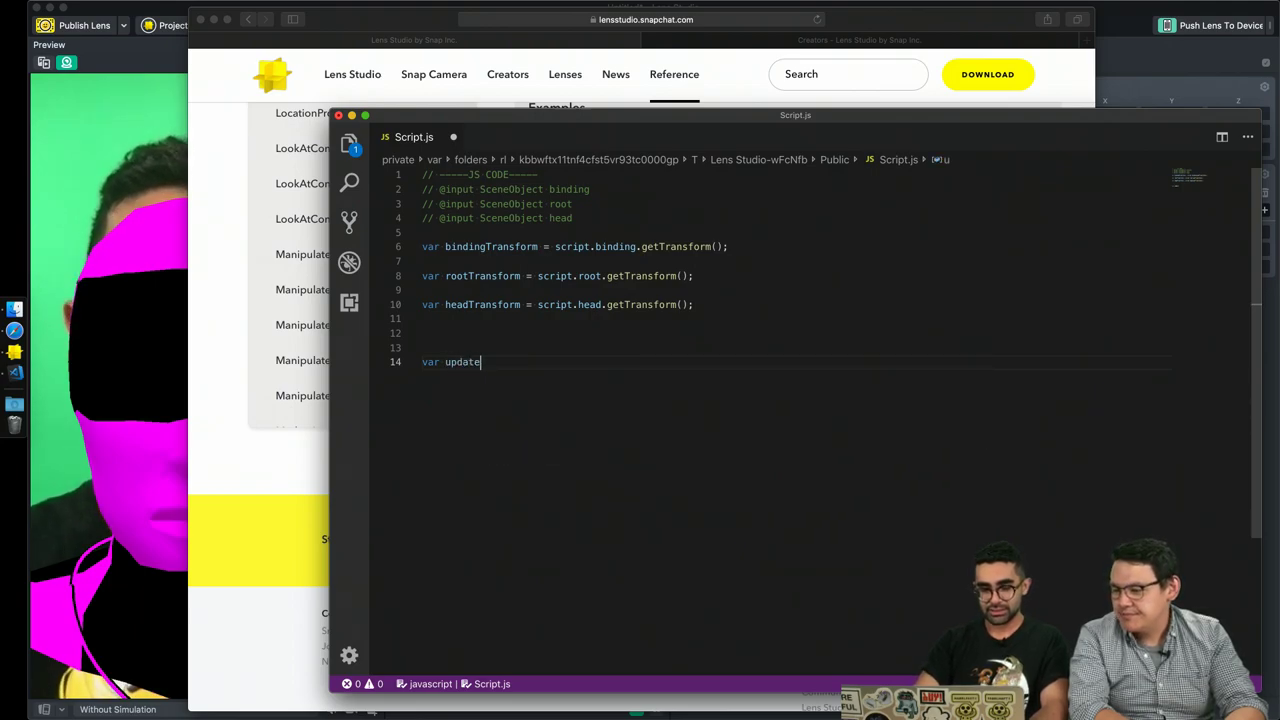
text(Evemt)
text(nt = )
text(script)
text(.create)
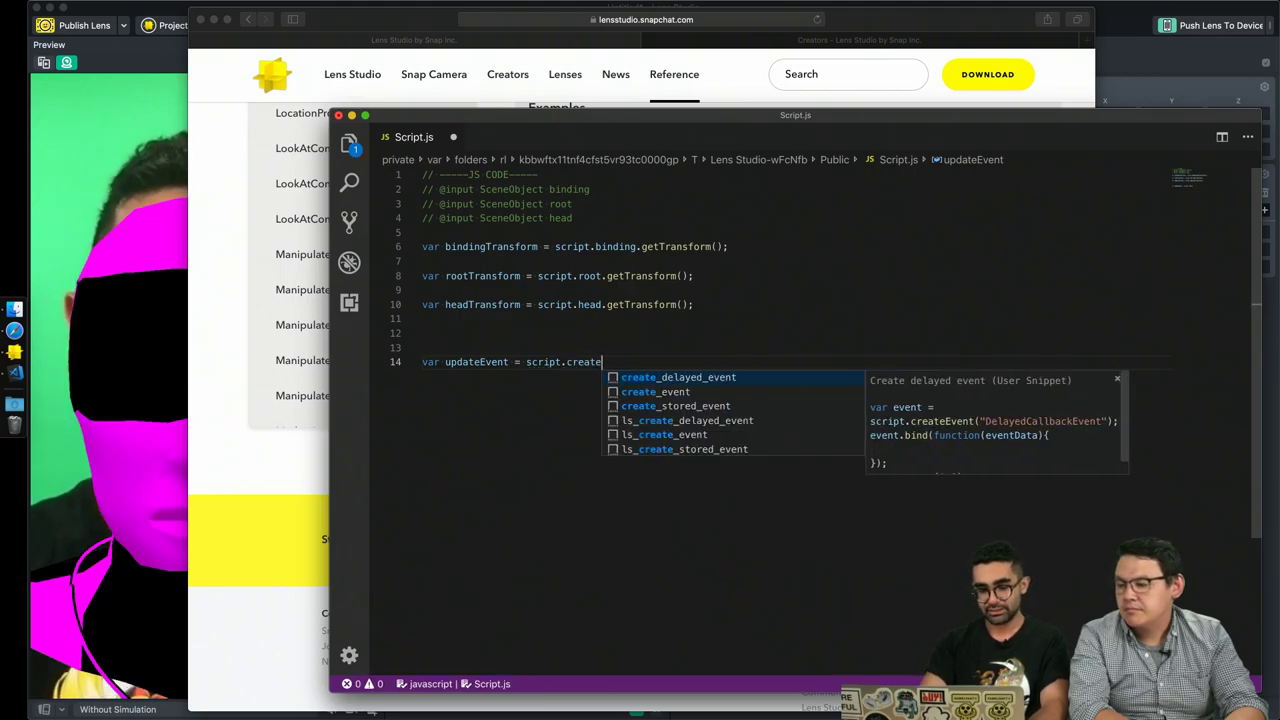
text(Event)
key(BackSpace)
text((")
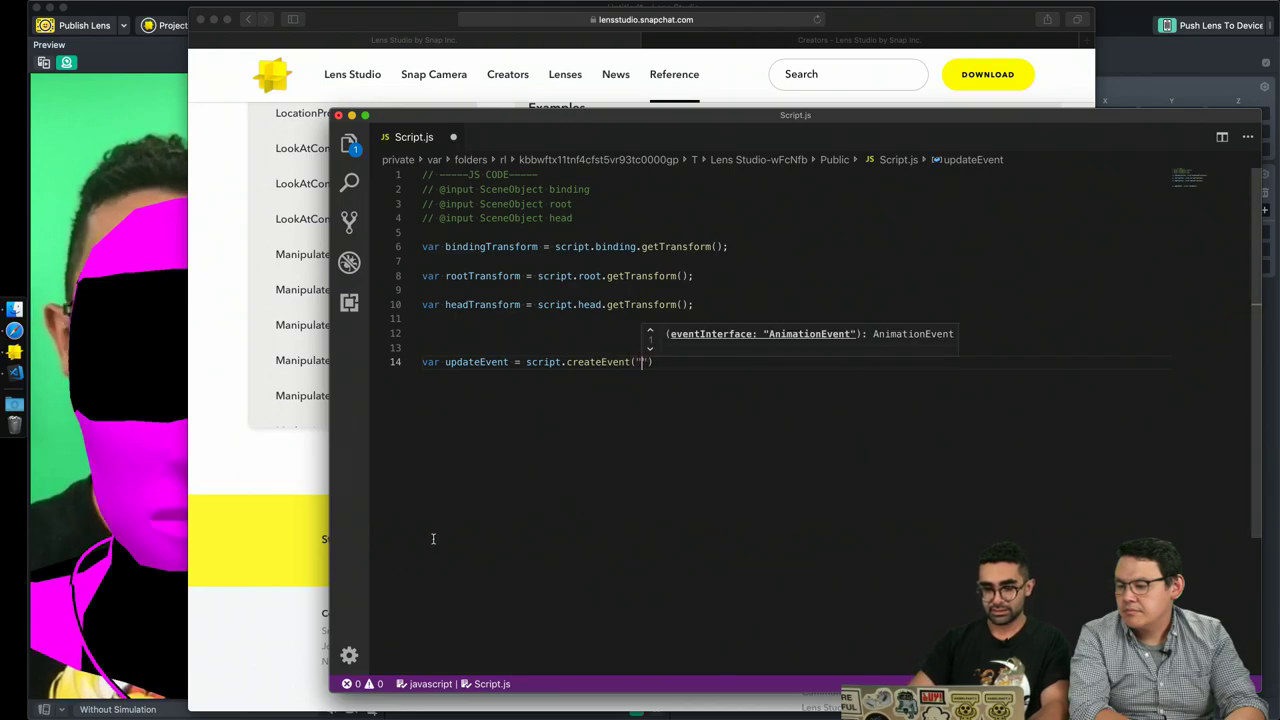
text(UpdateEvent)
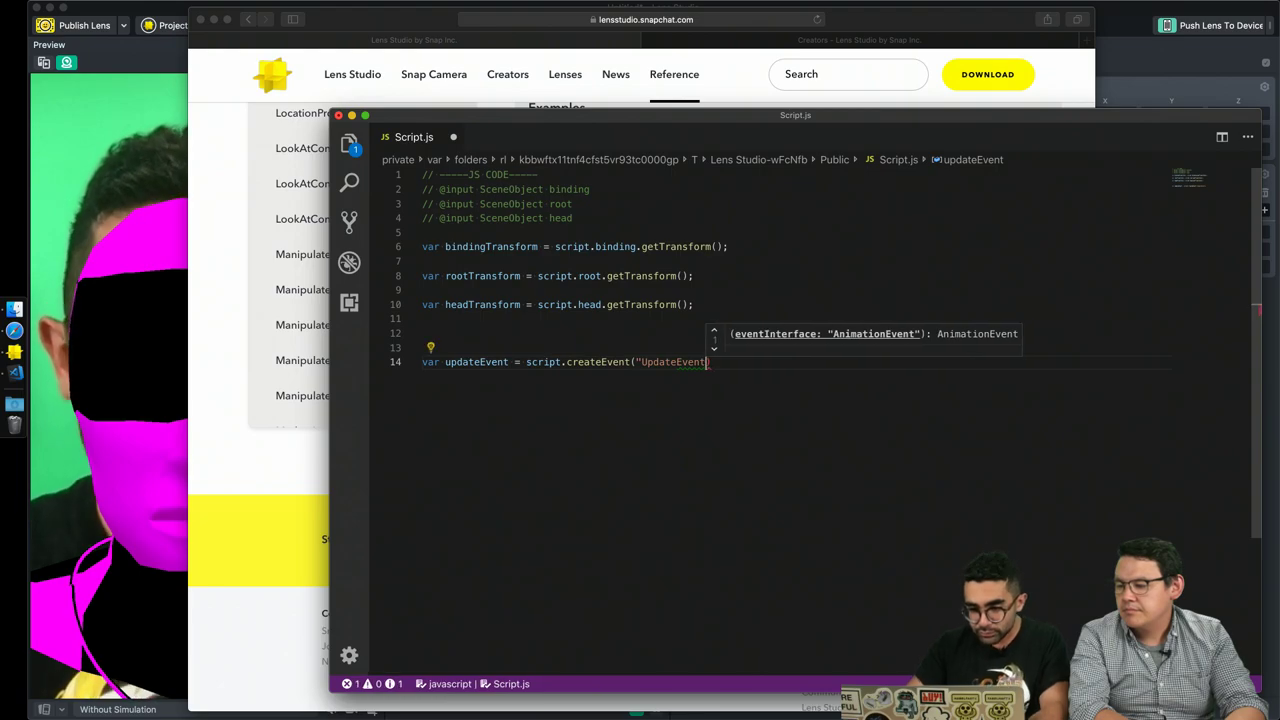
text(");)
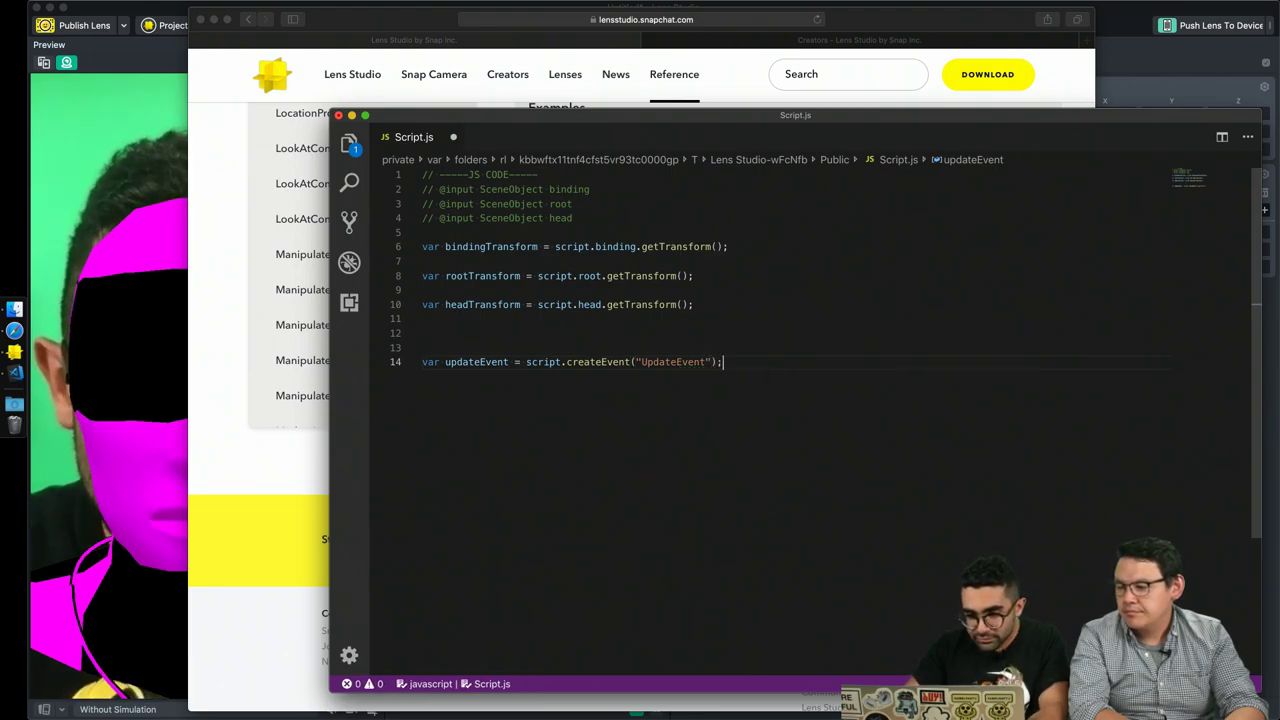
Bind the callback onUpdate to the event with updateEvent.bind(onUpdate); directly below the updateEvent declaration.
key(Return)
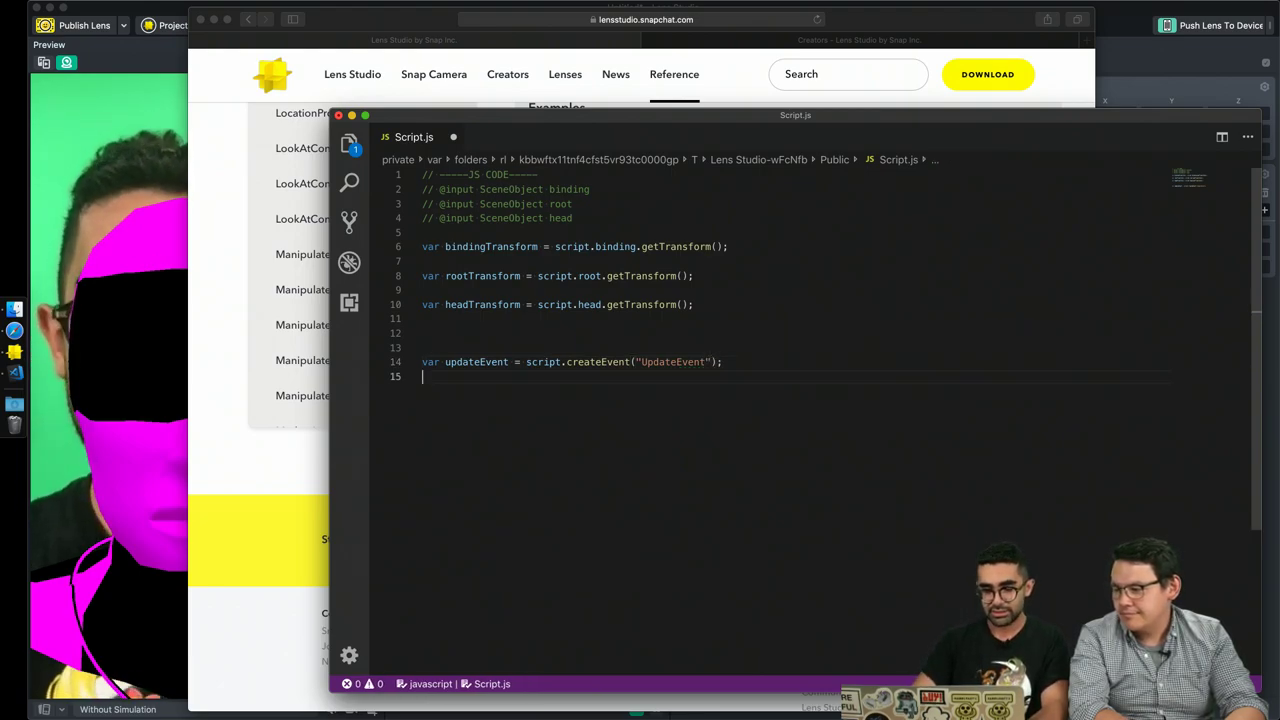
text(updateEvent)
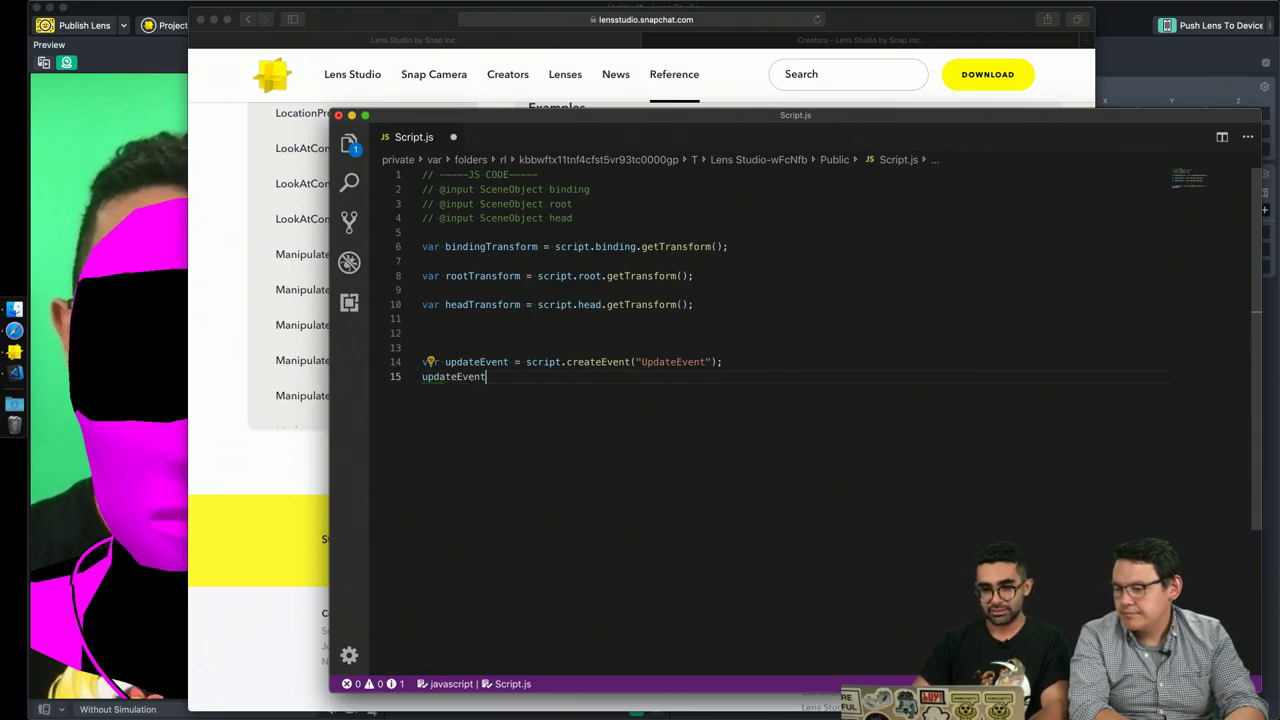
text(.bind)
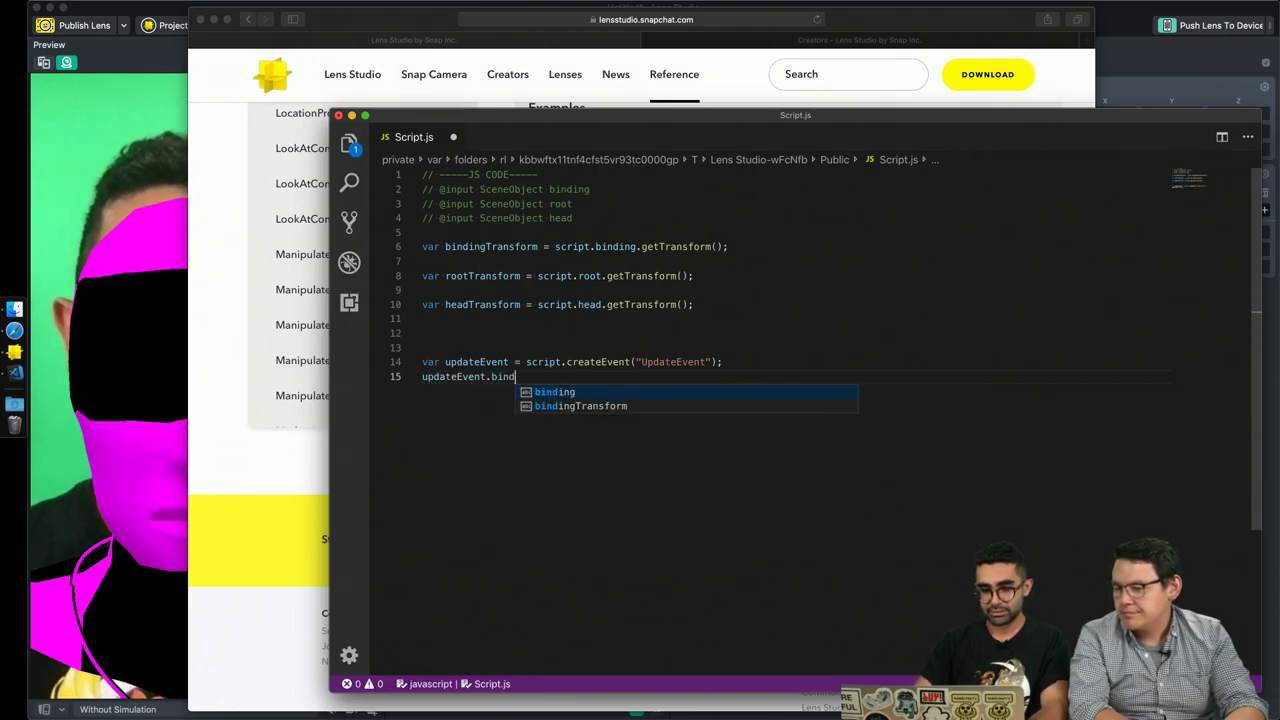
text(()
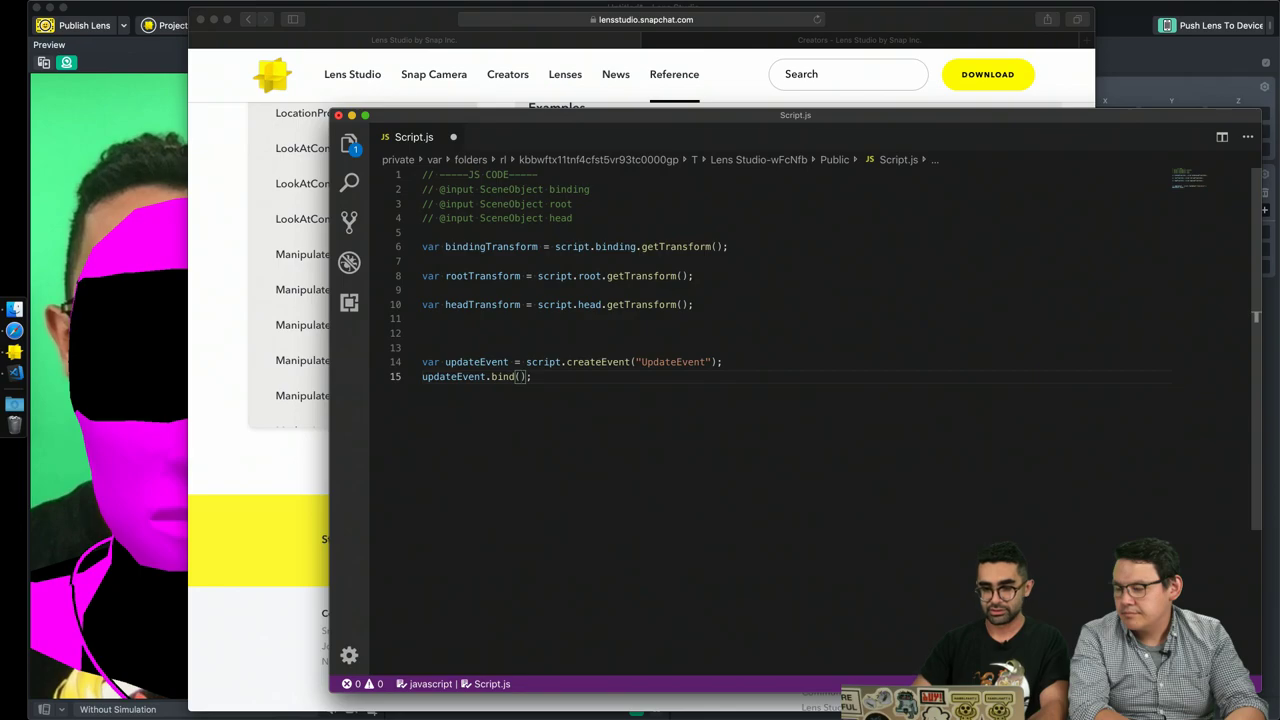
text(onUpda)
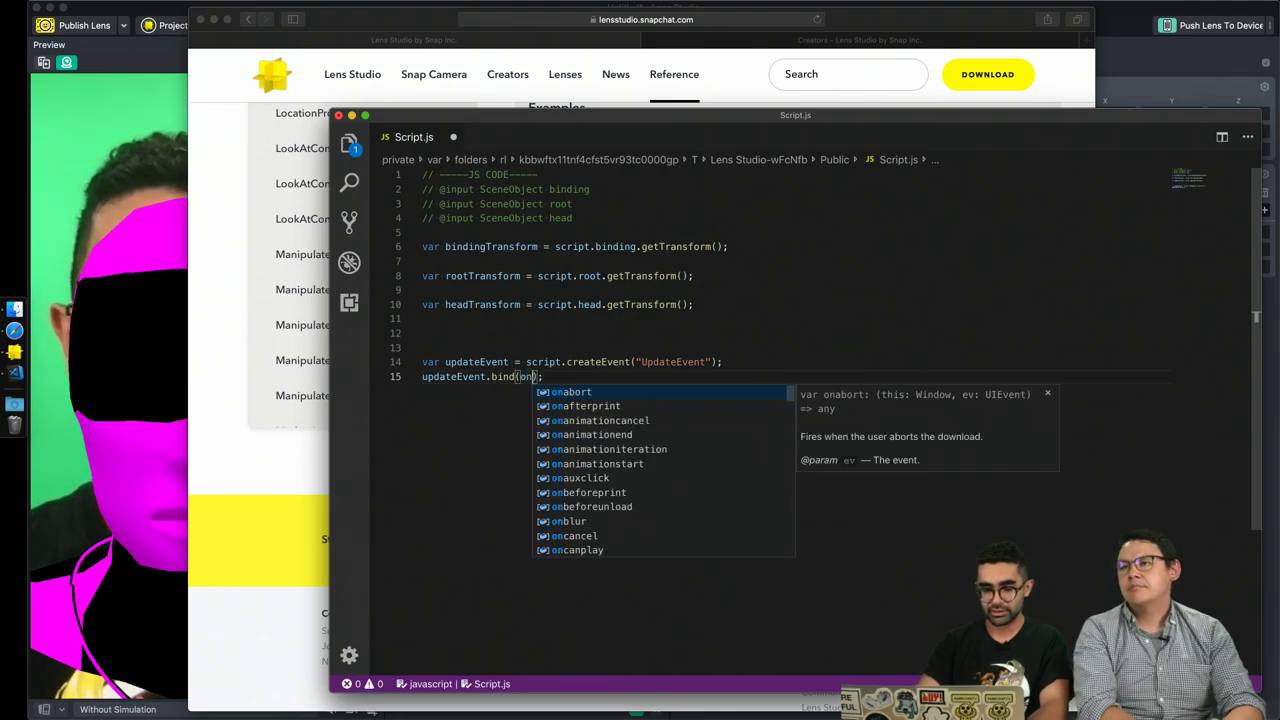
text(te)
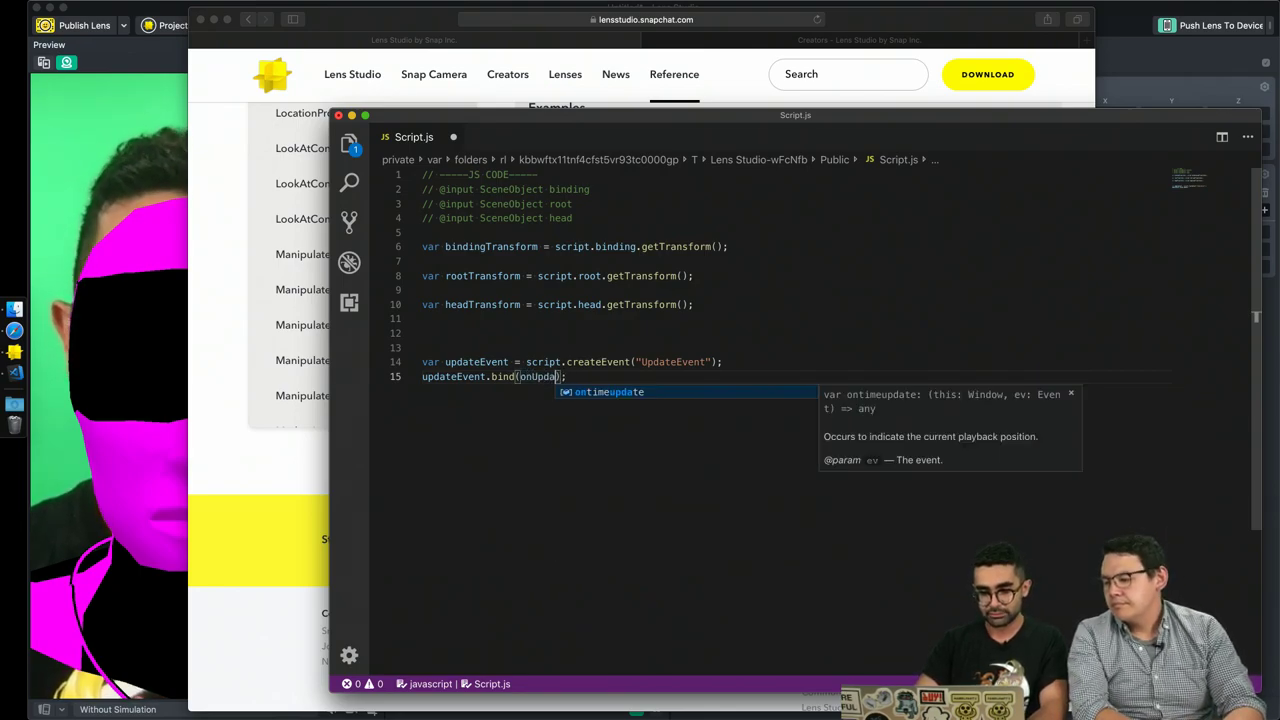
key(Escape)
Define a function onUpdate() with an empty body between the headTransform and updateEvent declarations.
click(422, 333)
key(Return)
text(f)
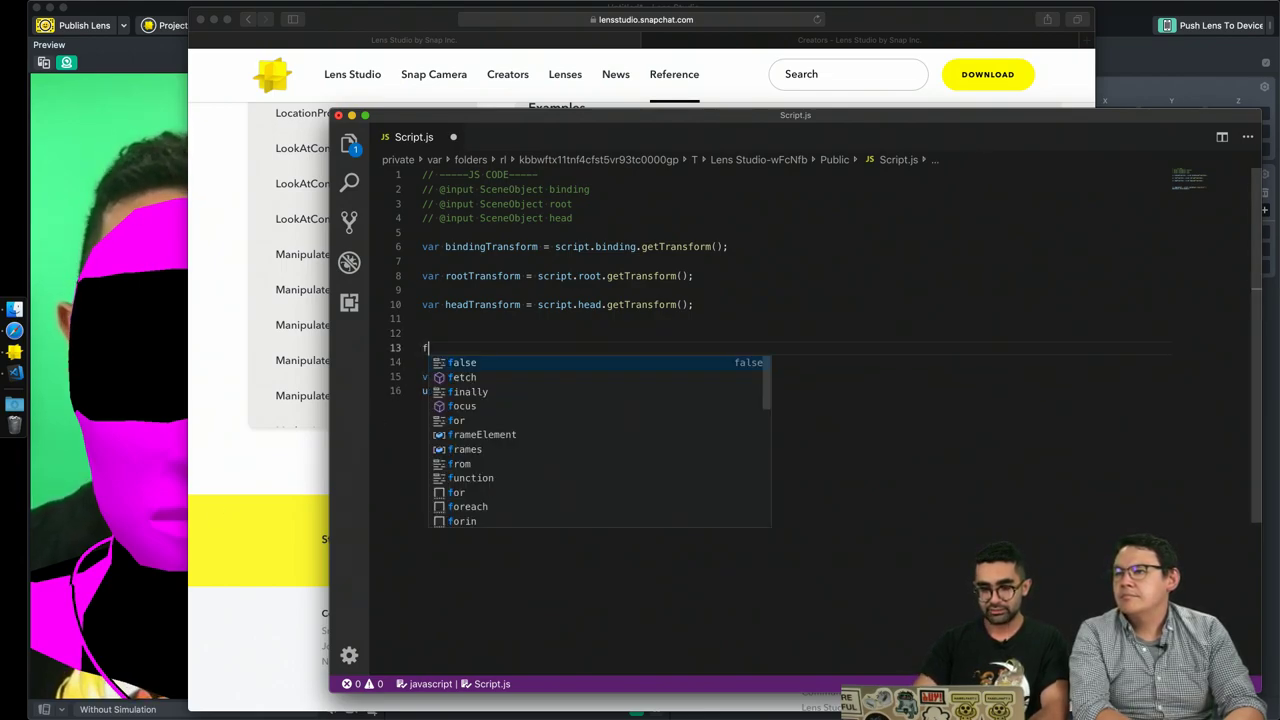
text(unction om)
key(BackSpace)
text(n)
key(Tab)
text(())
key(Return)
text({)
key(Return)
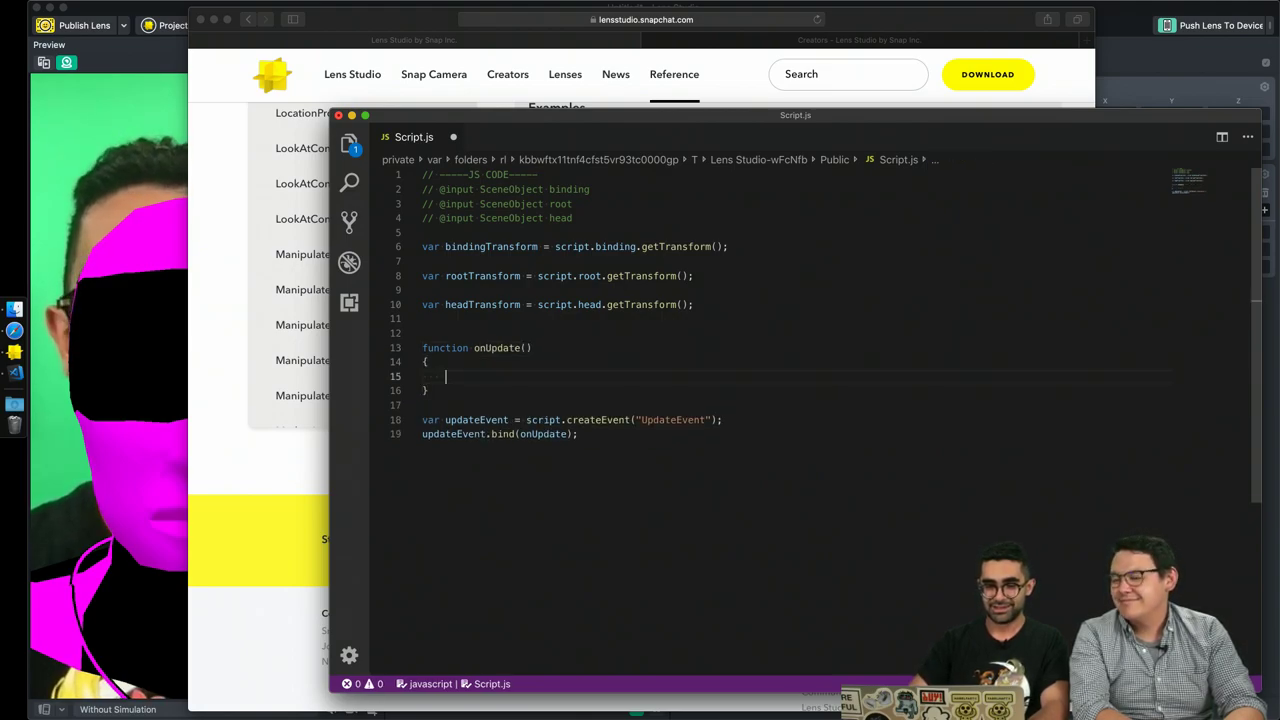
Add the test statement print("s"); inside the onUpdate function and save the script.
text(print)
key(Escape)
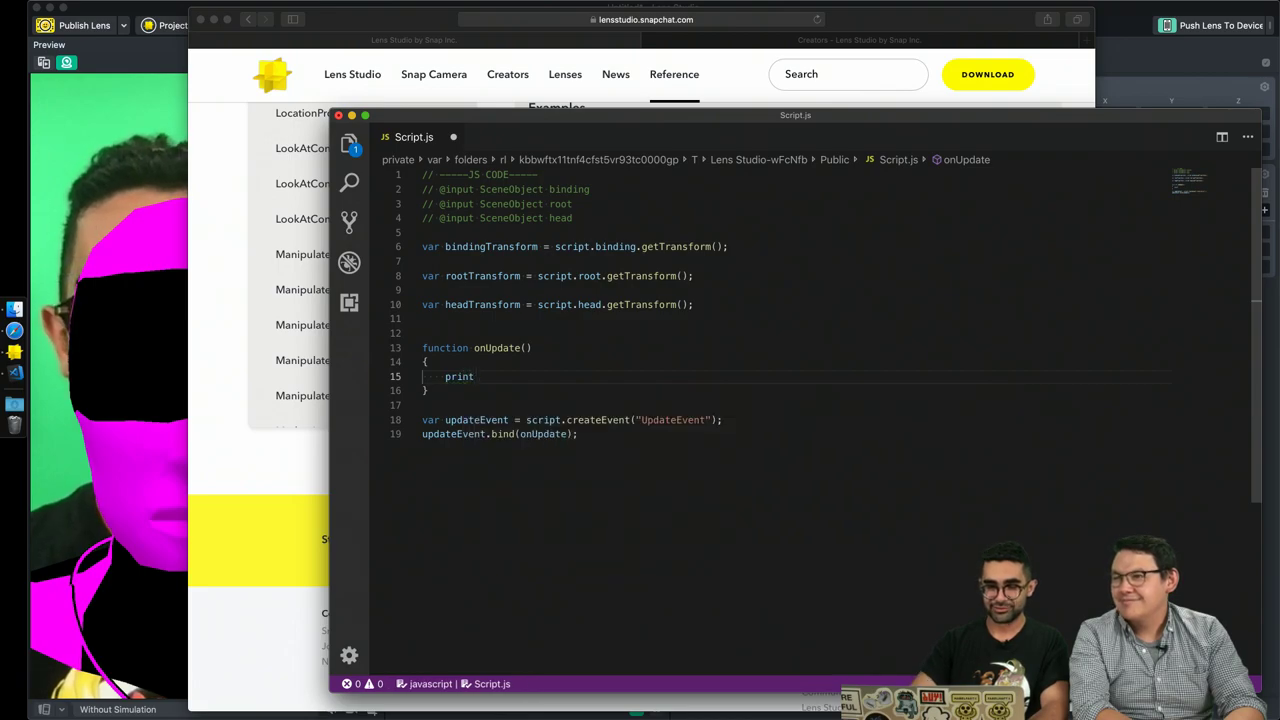
text(("s");)
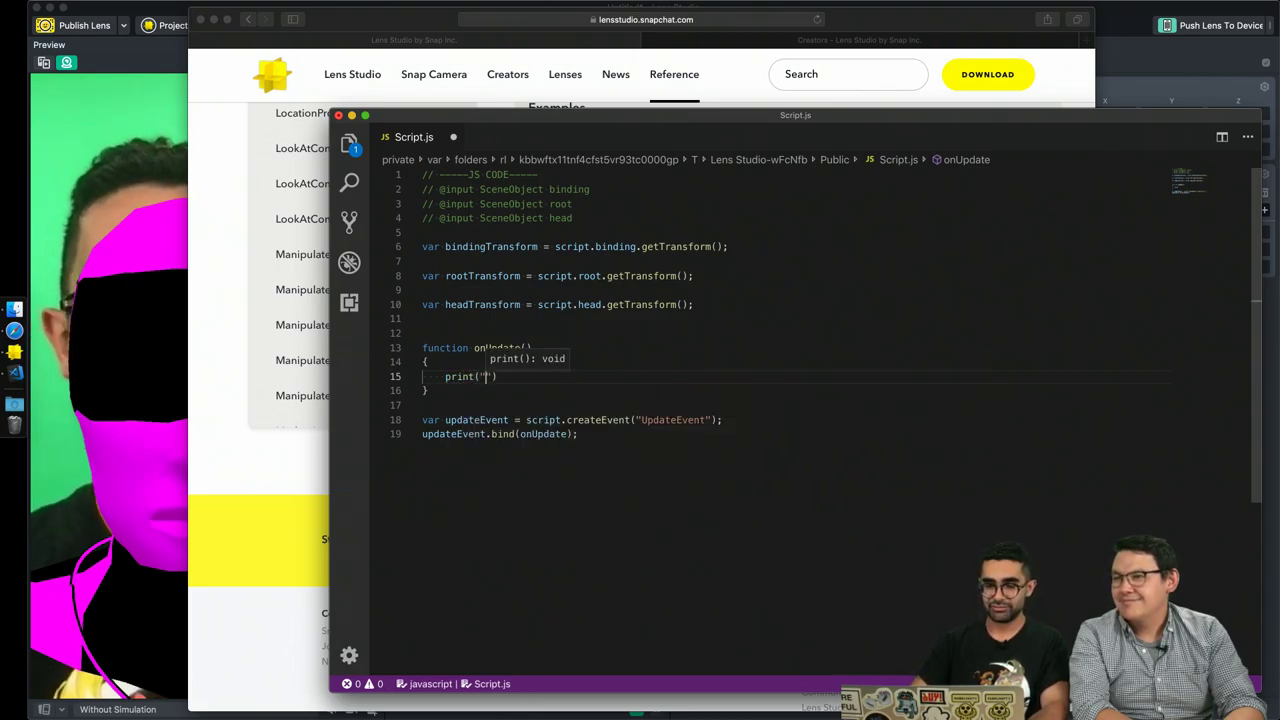
Switch to Lens Studio and check the Logger for the script's printed output.
key(super+Tab)
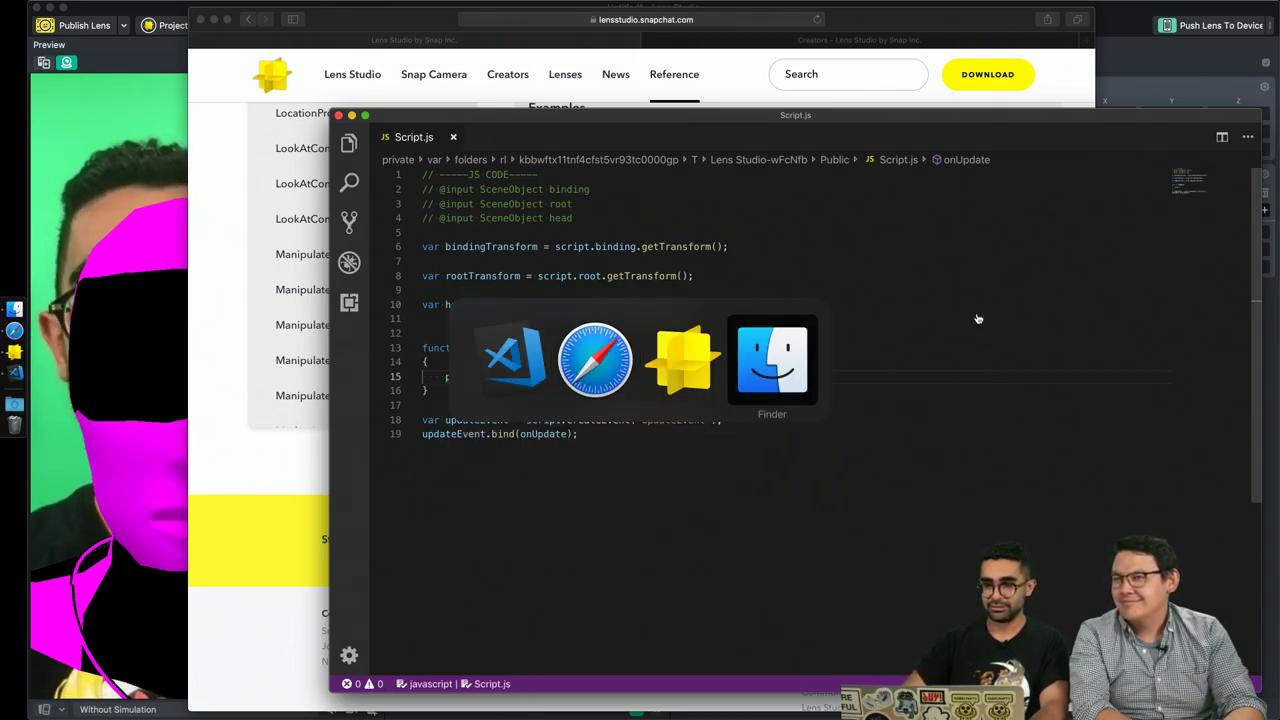
click(1155, 60)
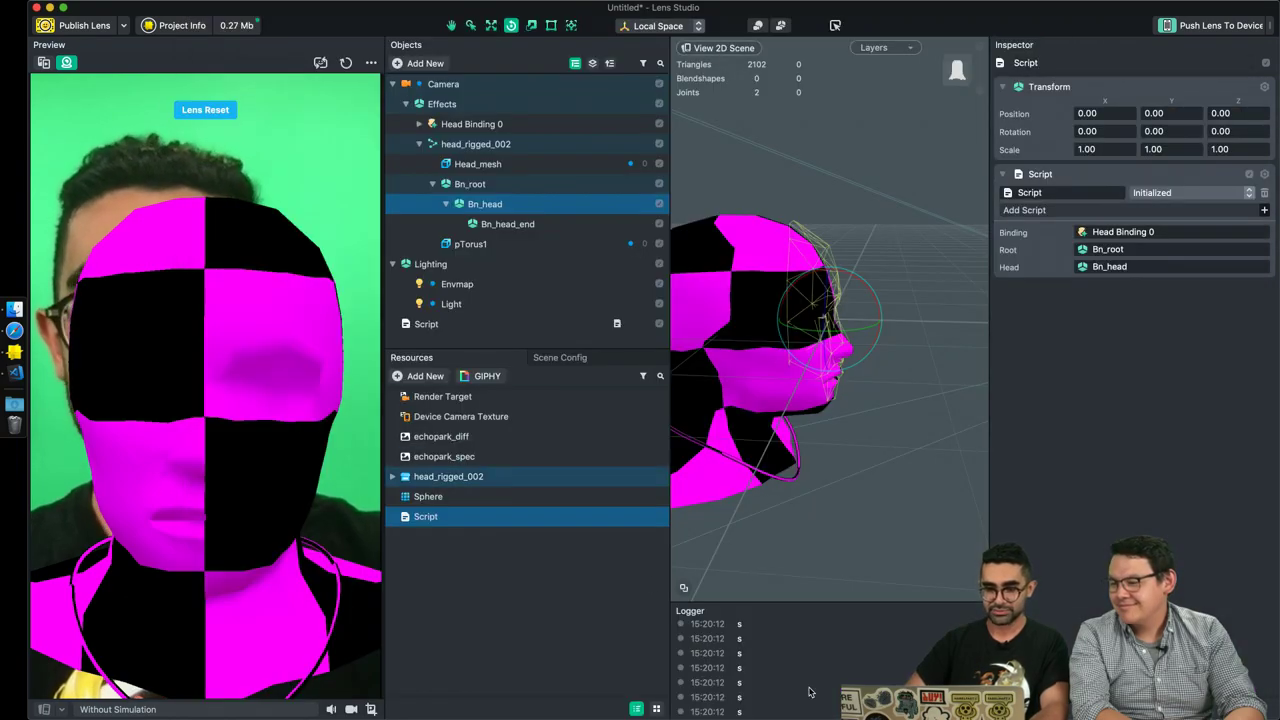
right_click(785, 713)
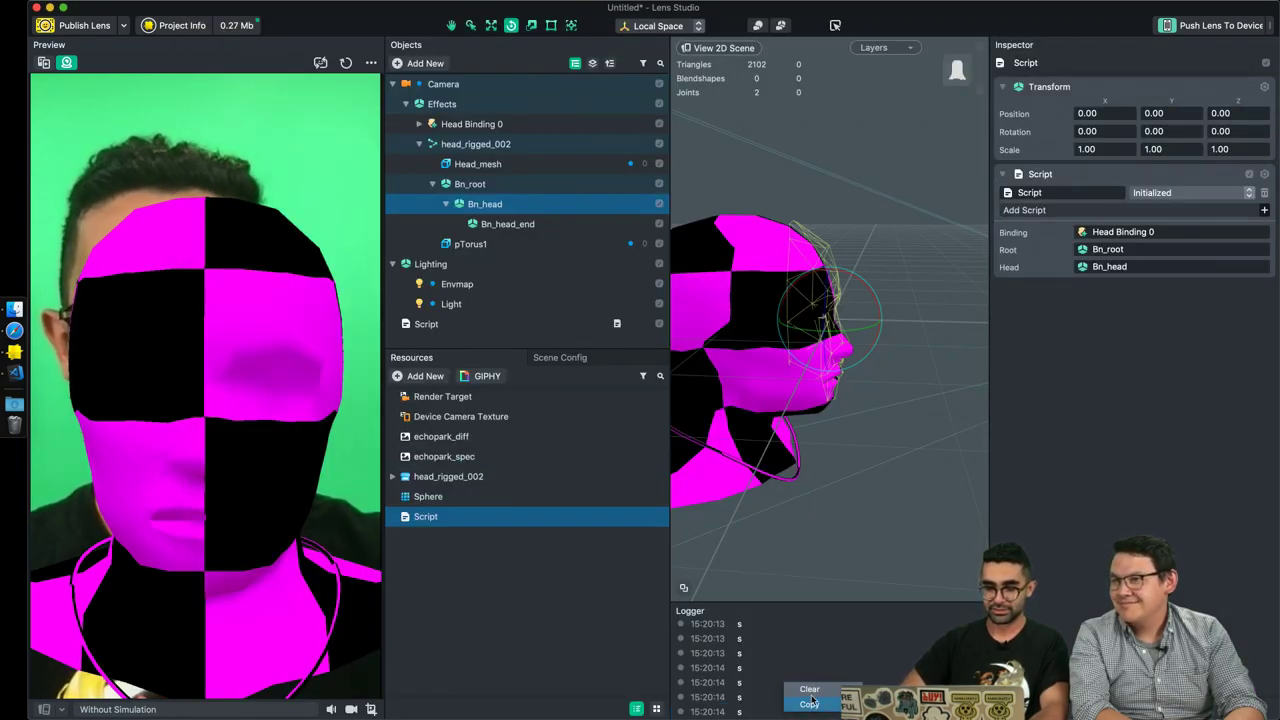
click(809, 704)
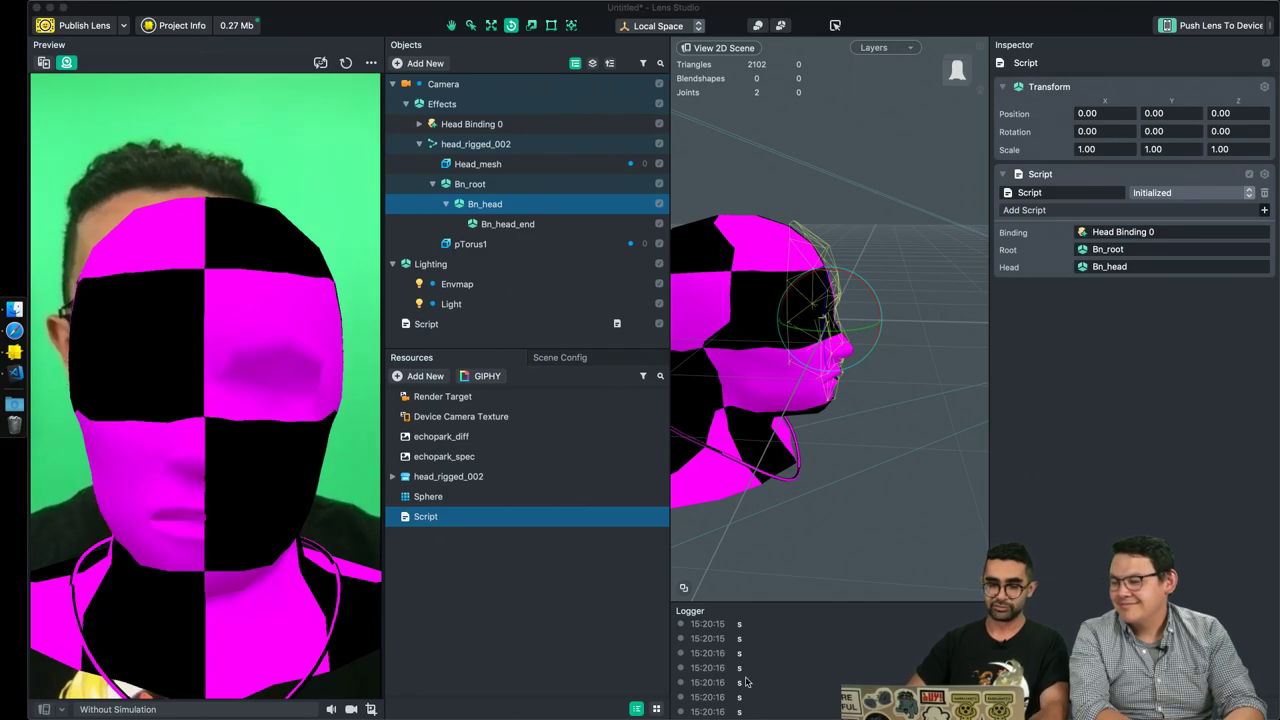
Return to Script.js in Visual Studio Code and delete the print statement from the onUpdate function.
key(super+Tab)
key(super+Tab)
drag(425, 362, 447, 377)
click(447, 377)
key(shift+End)
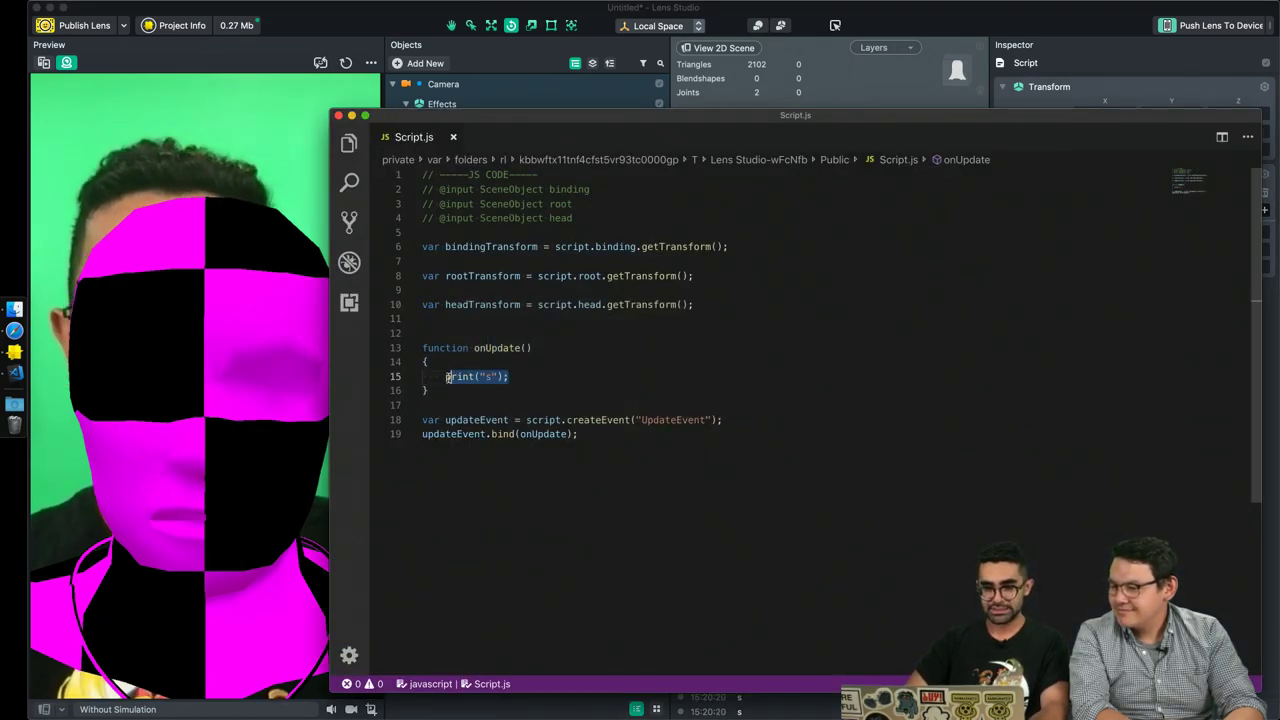
key(BackSpace)
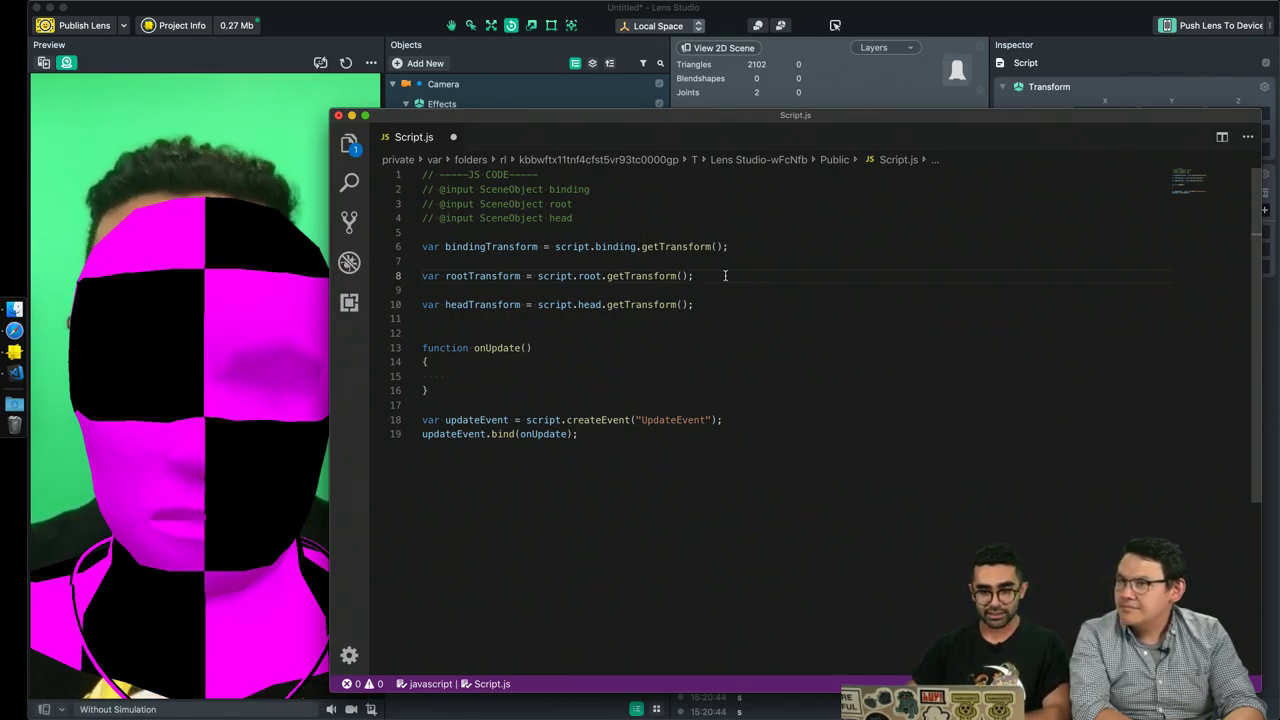
Below the rootTransform line, declare rootOriginPosition as rootTransform.getWorldPosition();.
key(Return)
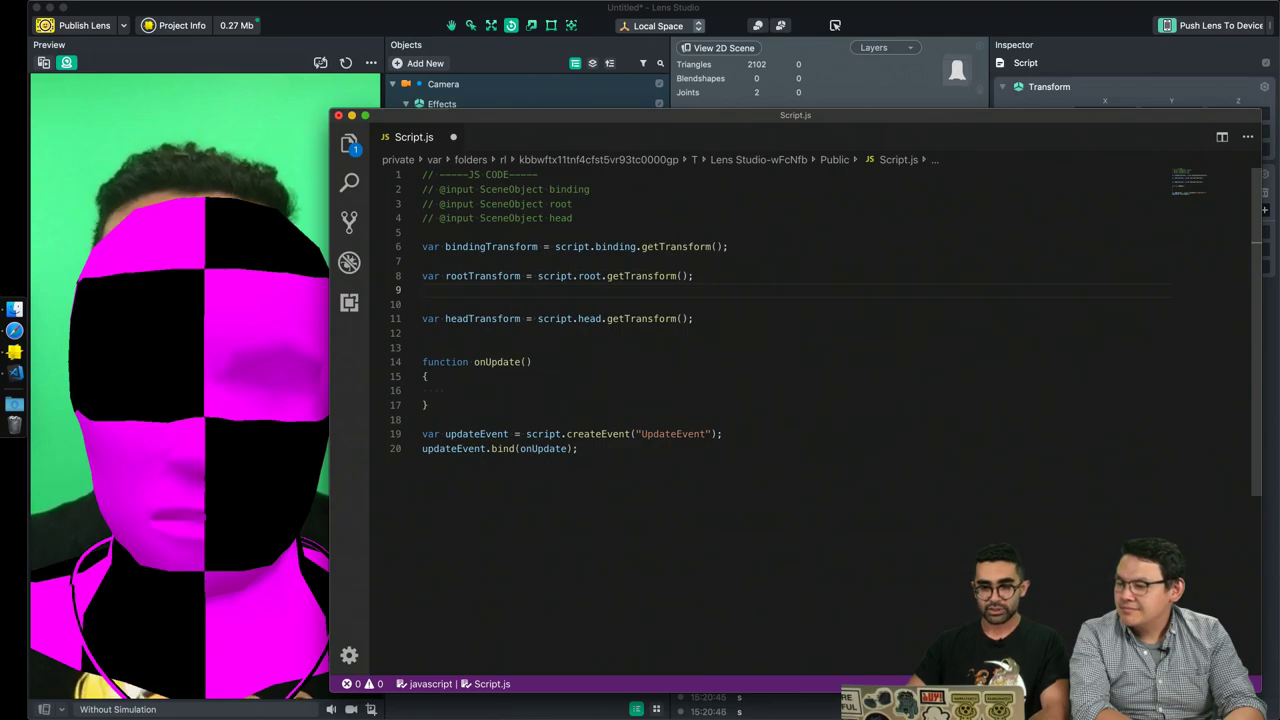
text(var )
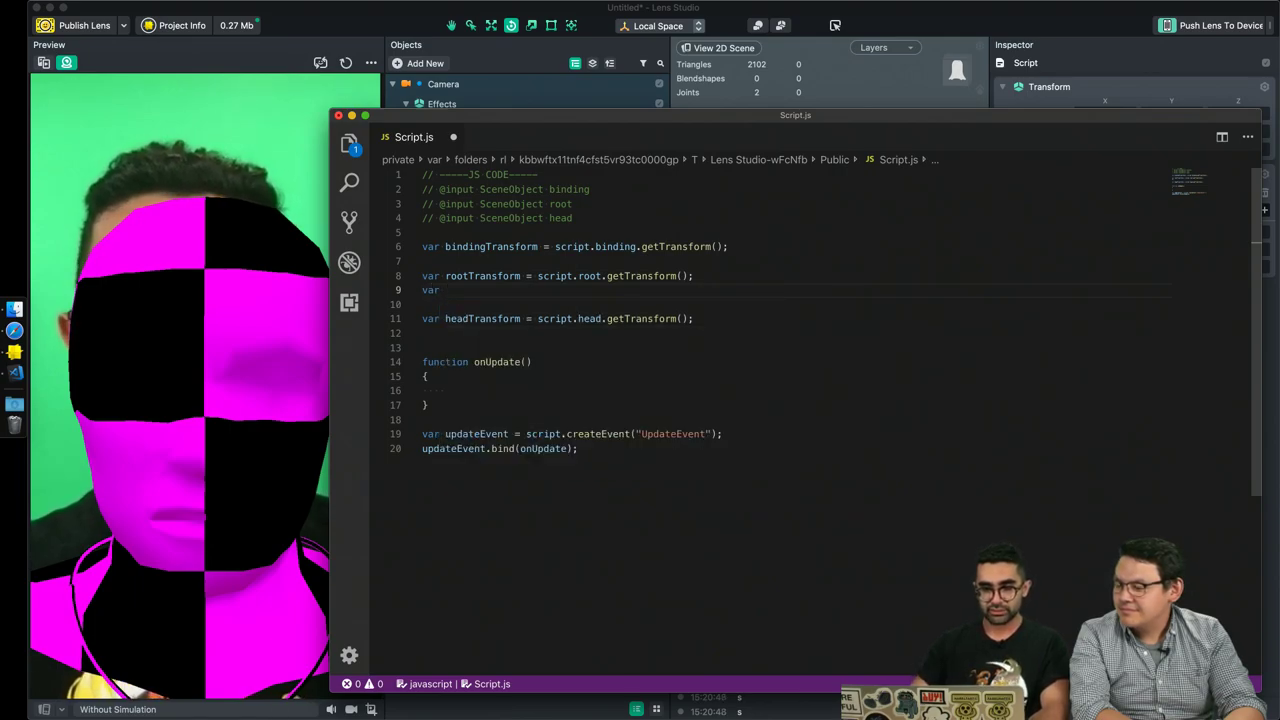
text(rootOrigin)
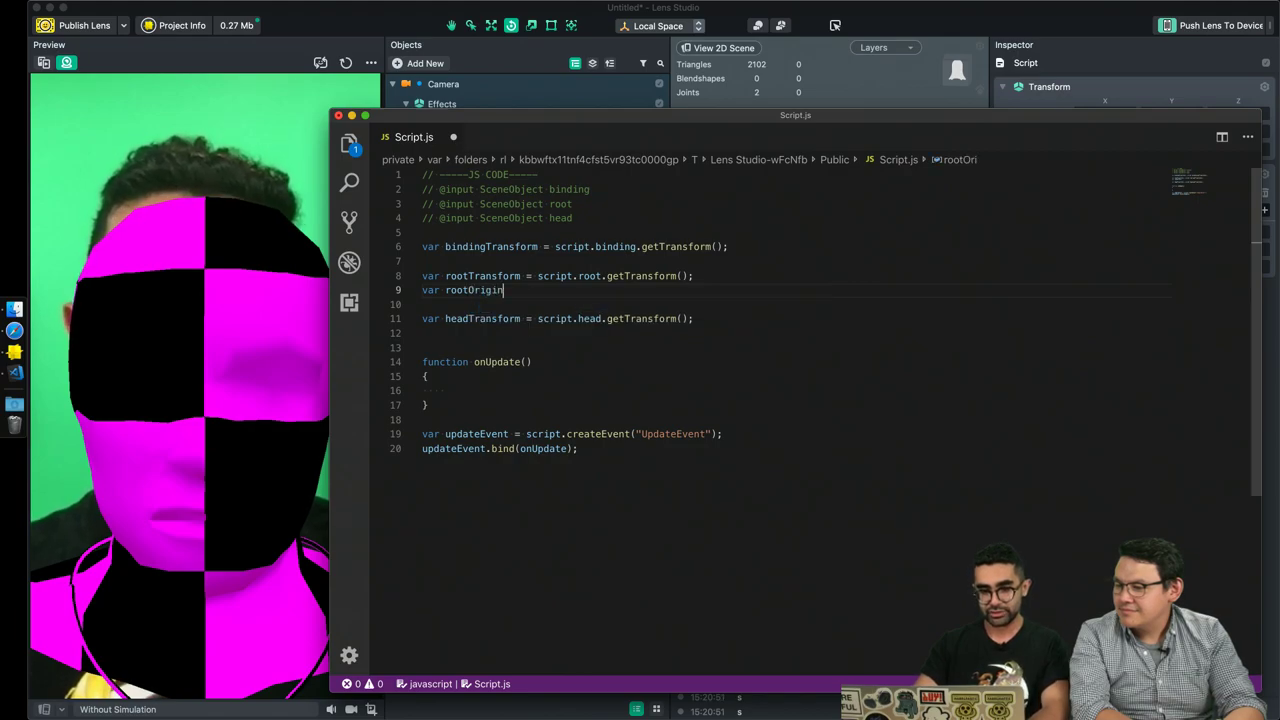
text(Position = roott)
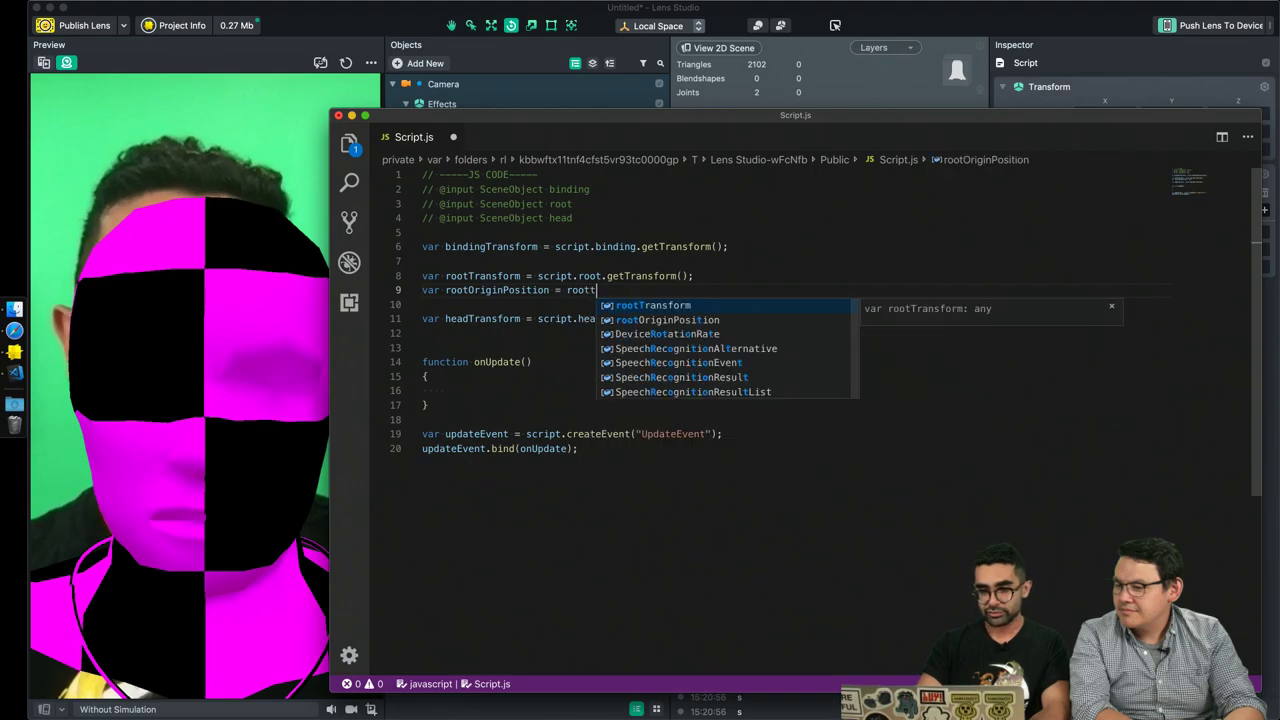
key(Tab)
text(.)
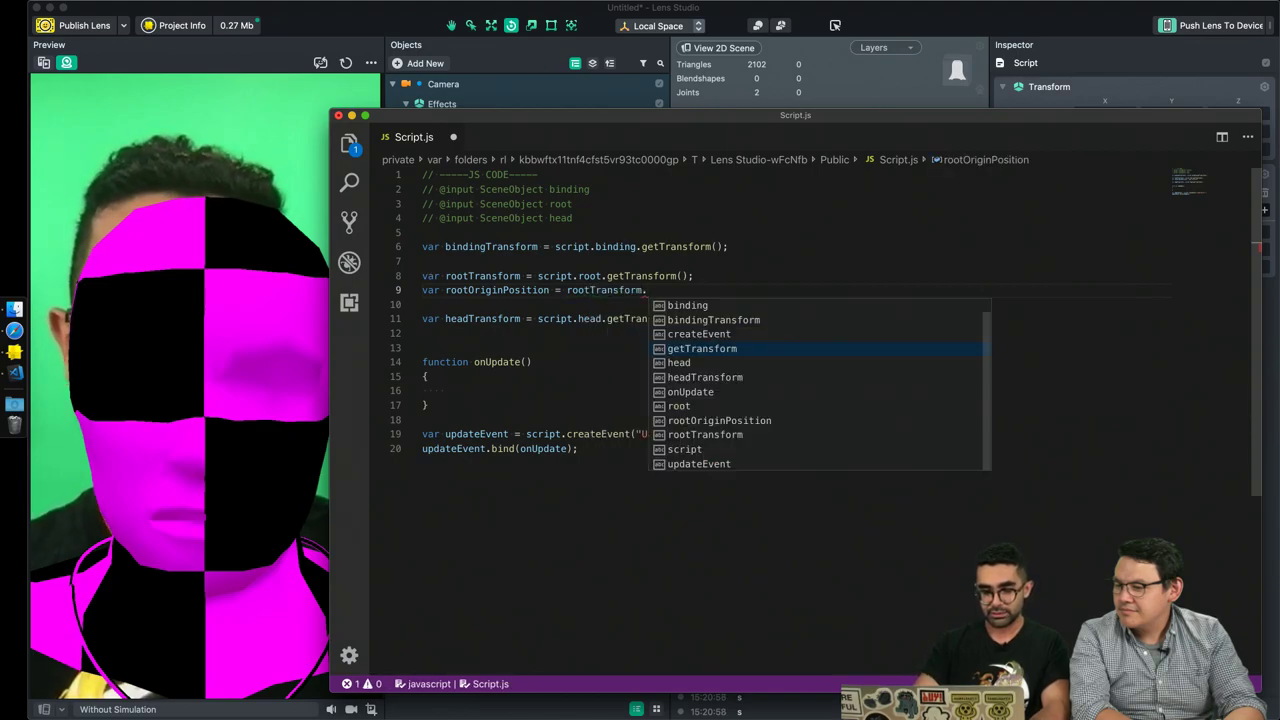
text(getWorld)
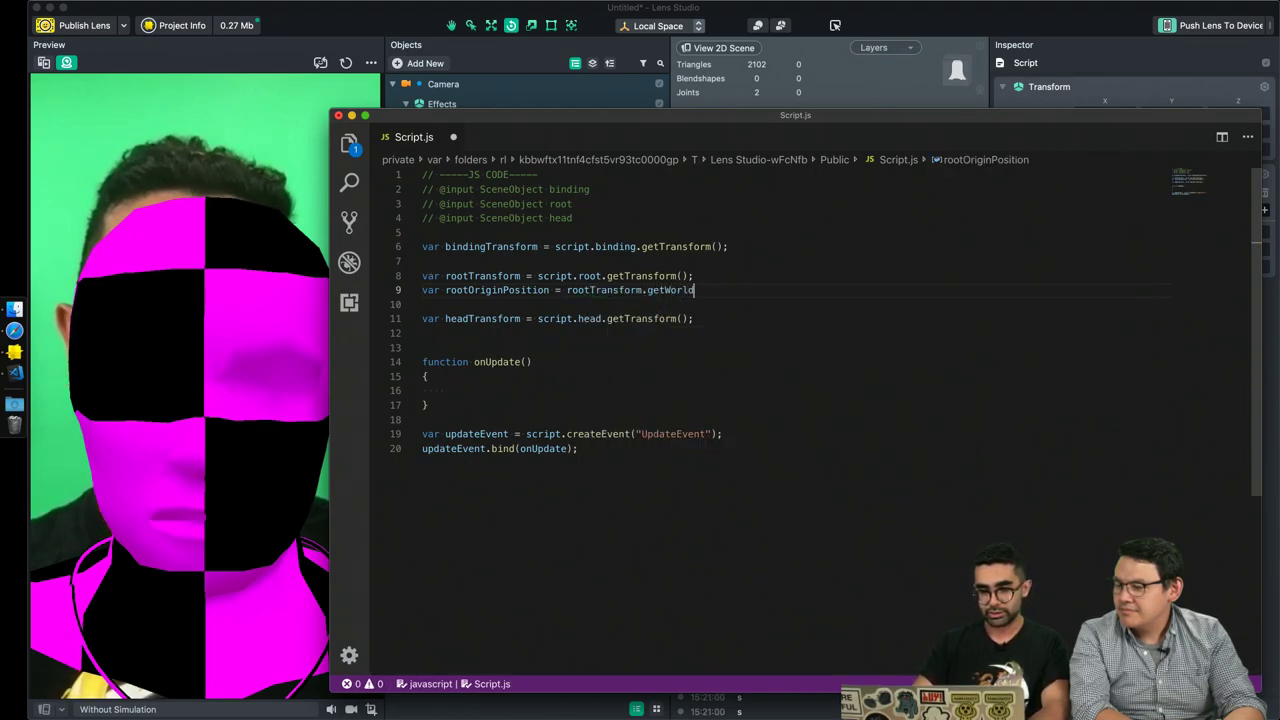
text(Position();)
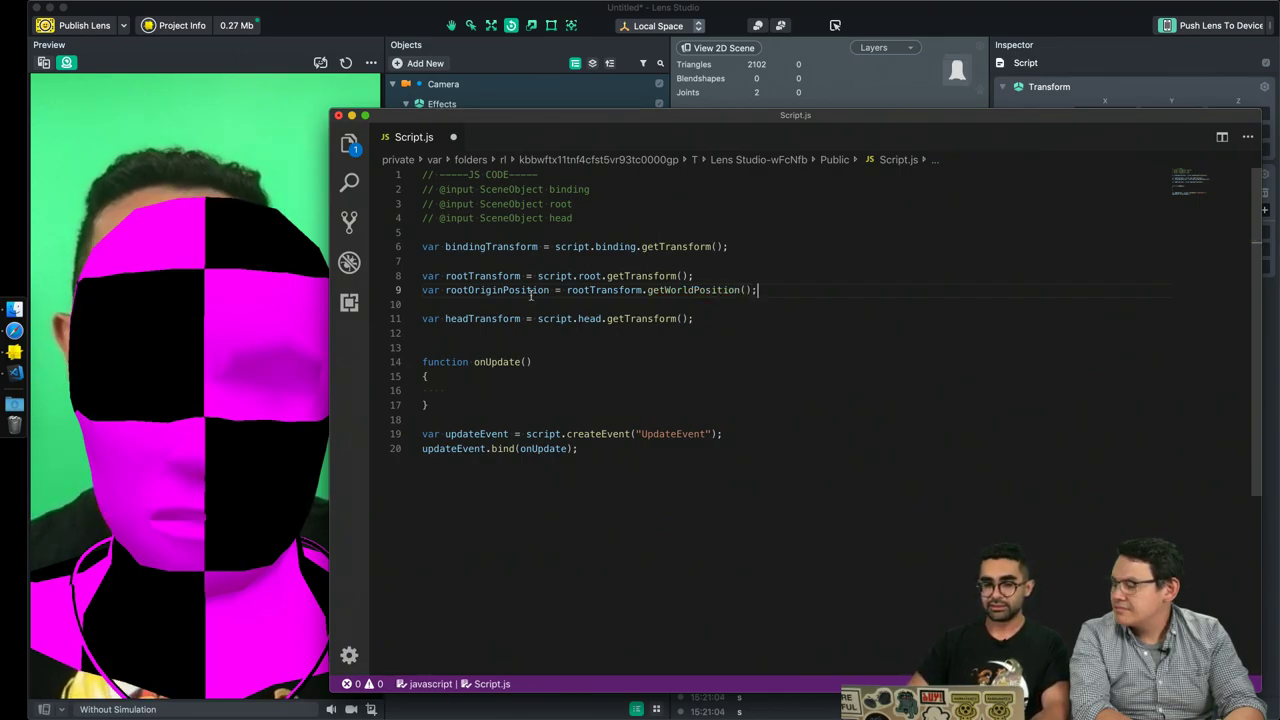
double_click(519, 295)
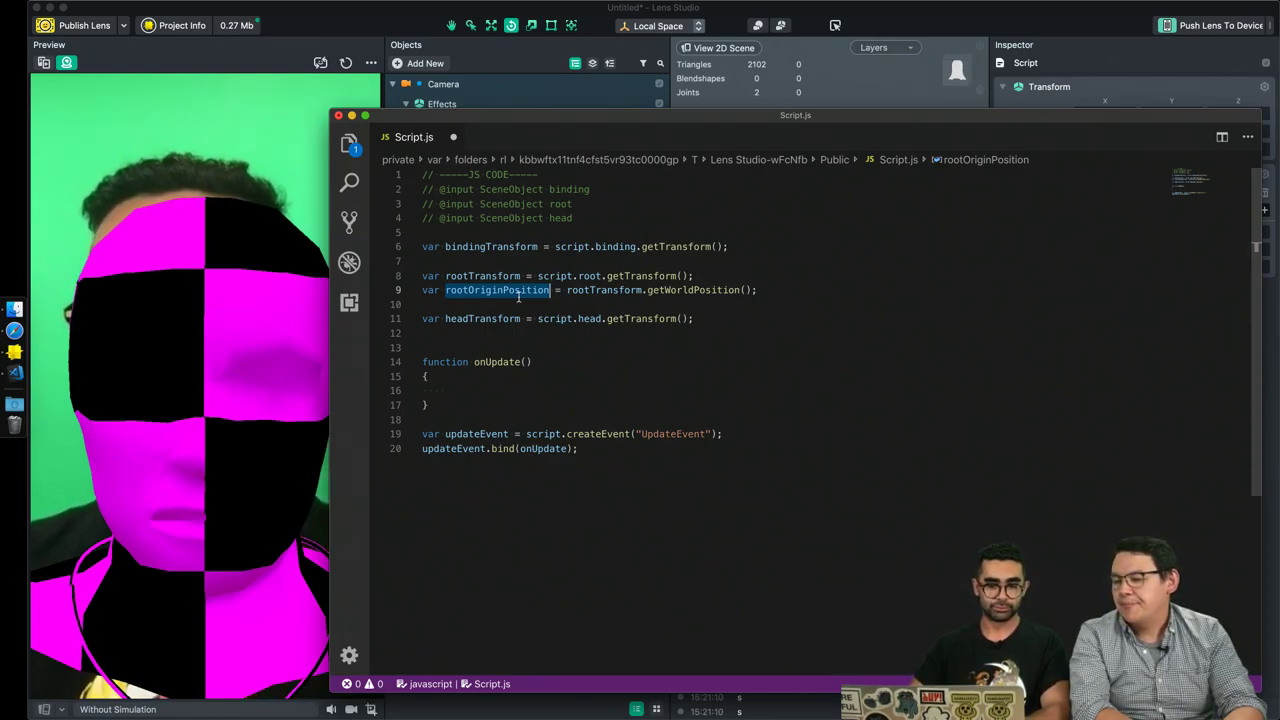
Below the headTransform line, declare the variable headOriginRotation and assign it the world rotation of headTransform.
click(705, 318)
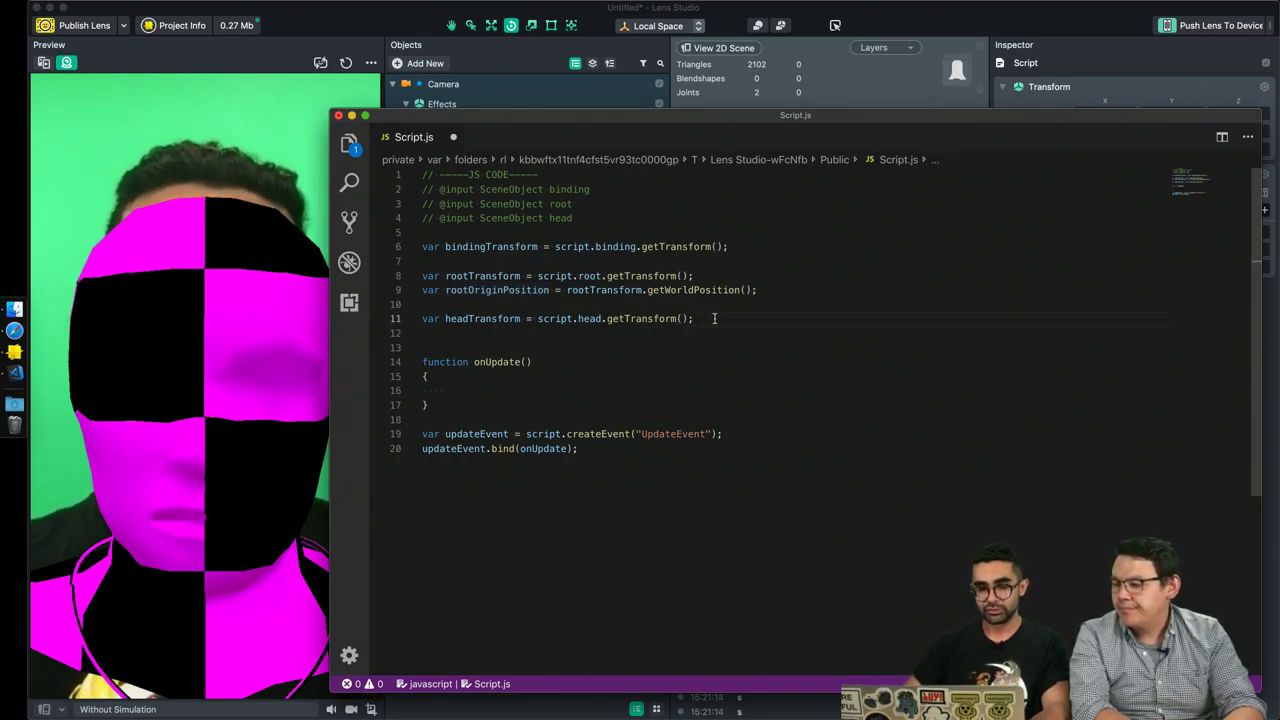
key(Return)
text(var )
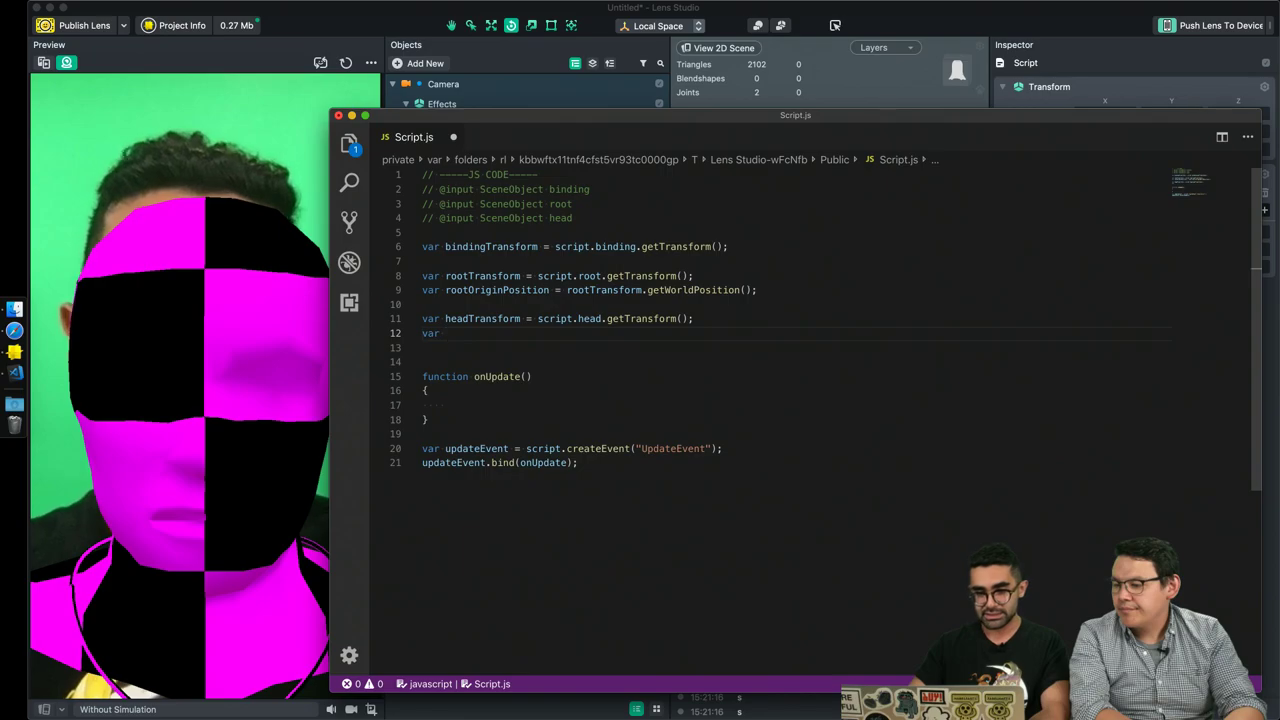
text(h)
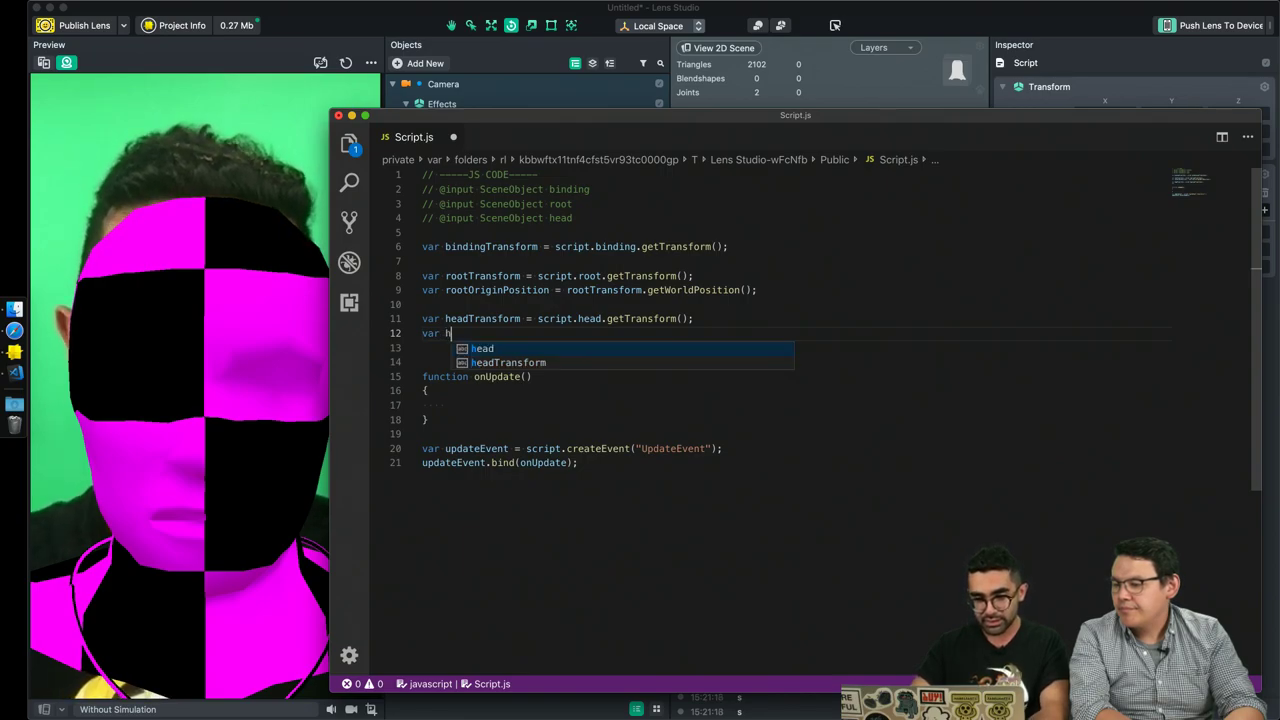
text(eadOrigi)
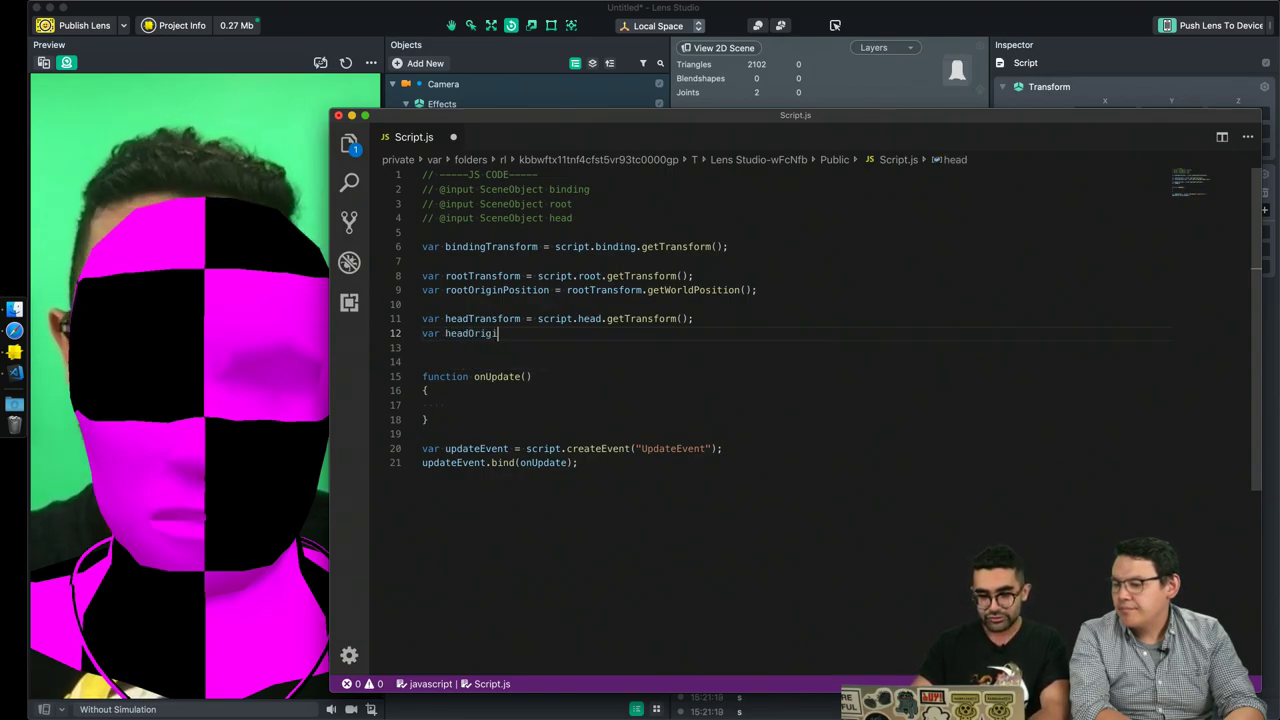
text(nRotation = )
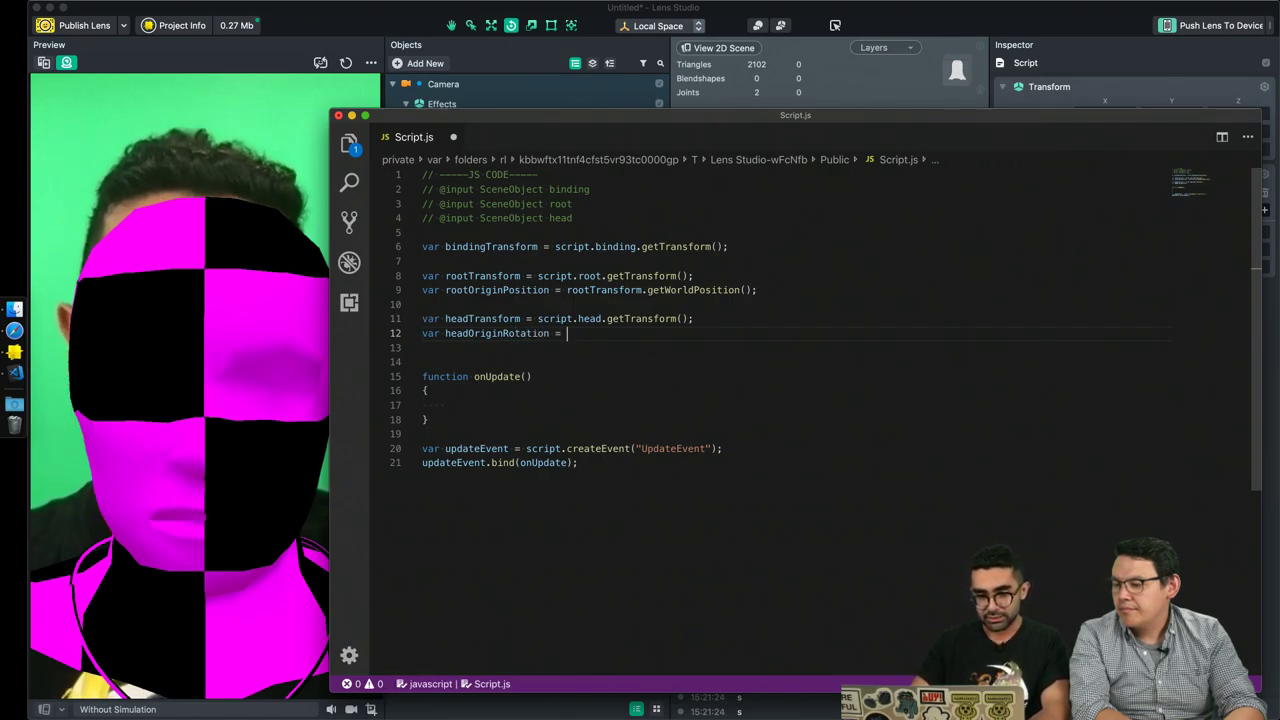
text(head)
key(Down)
key(Down)
key(Down)
key(Return)
text(.)
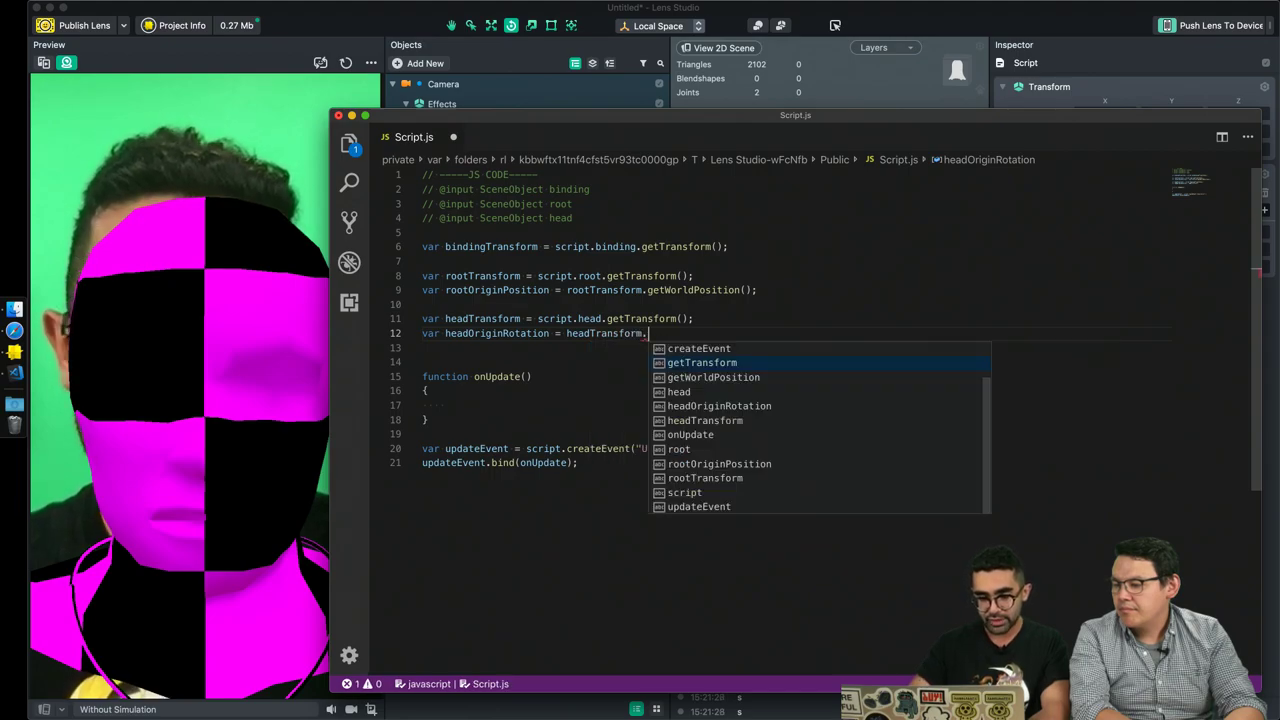
text(getWorl)
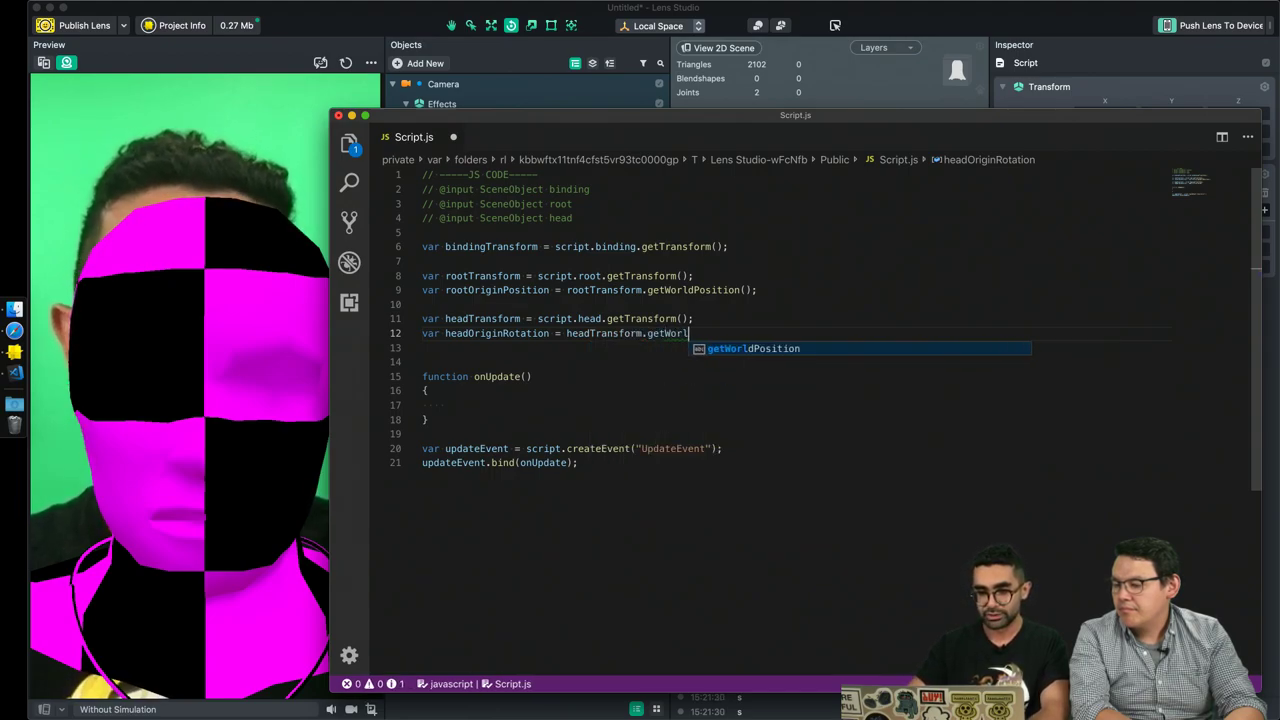
text(dRoattion()
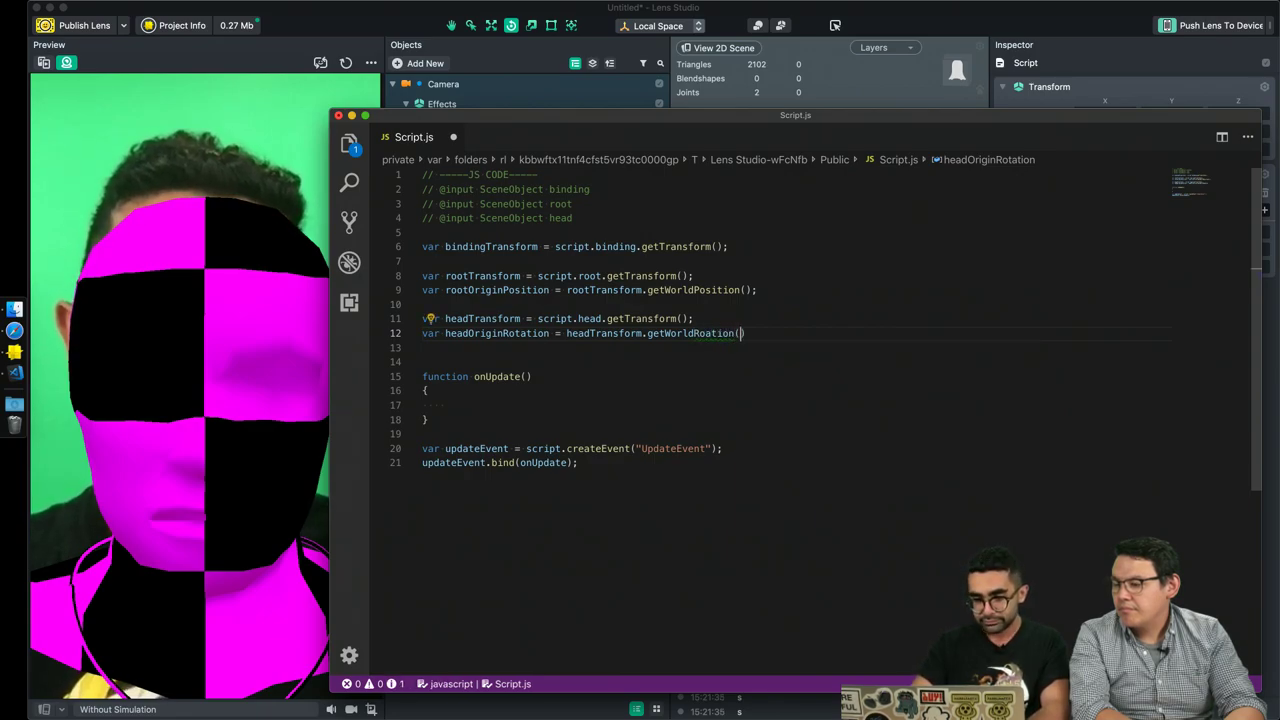
key(End)
text(;)
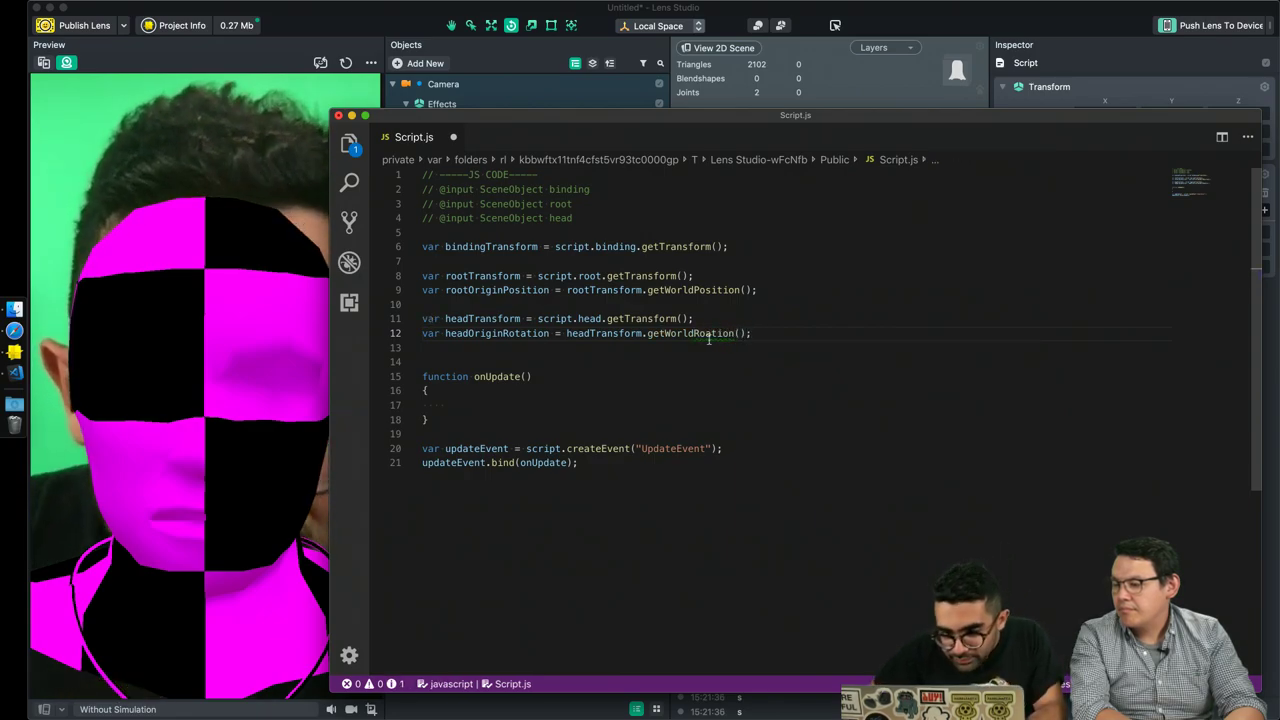
Correct the misspelled method name in the headOriginRotation declaration to getWorldRotation.
click(710, 333)
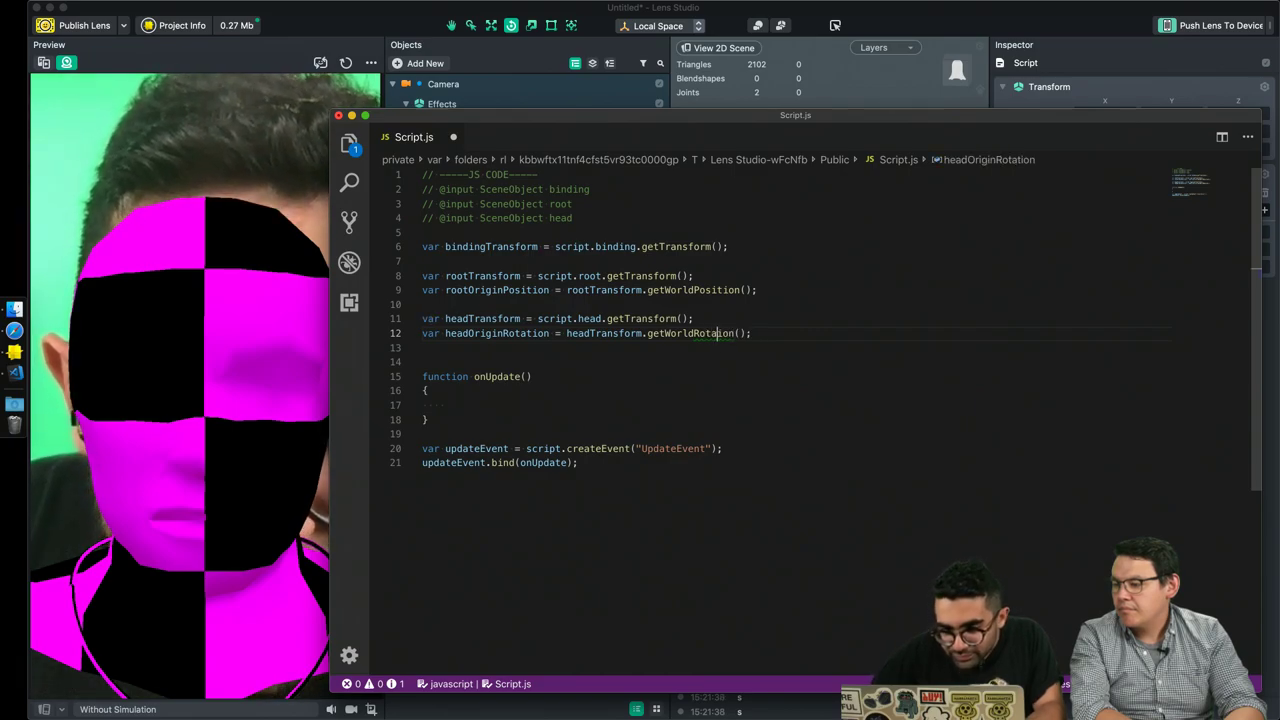
click(815, 335)
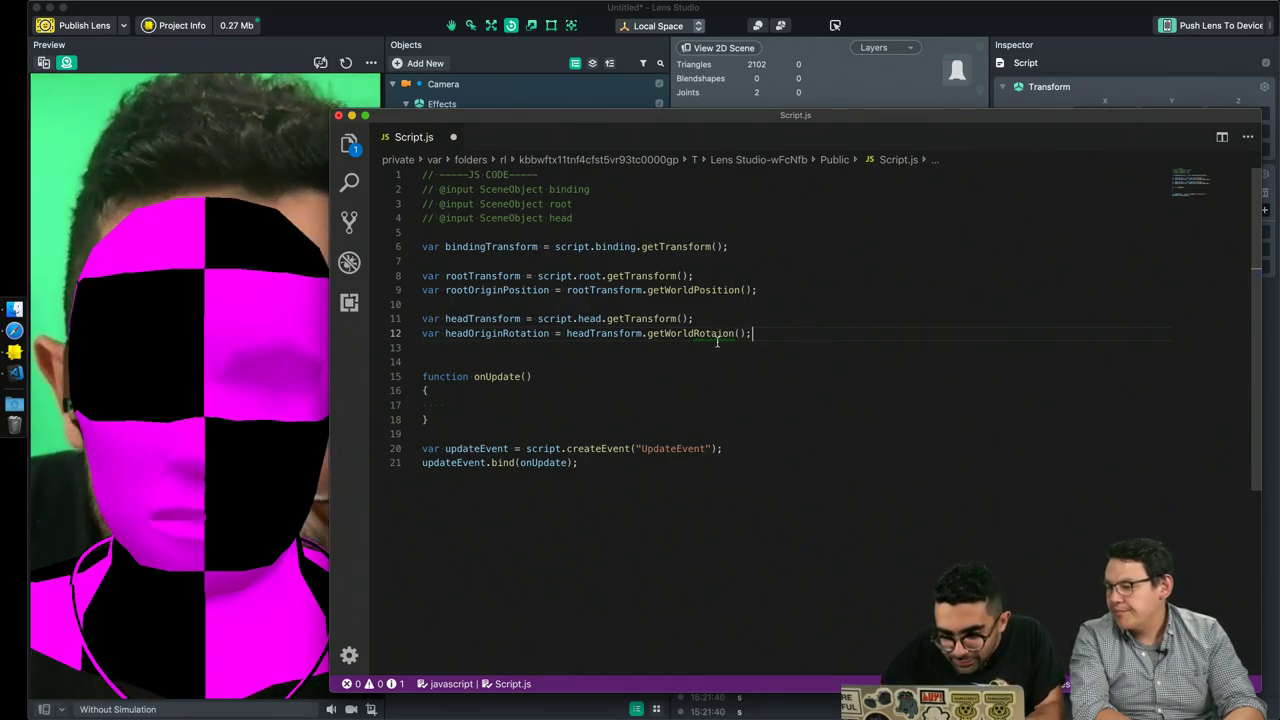
key(Left)
key(Left)
key(Left)
key(Left)
key(Left)
key(Left)
key(Left)
text(t)
key(End)
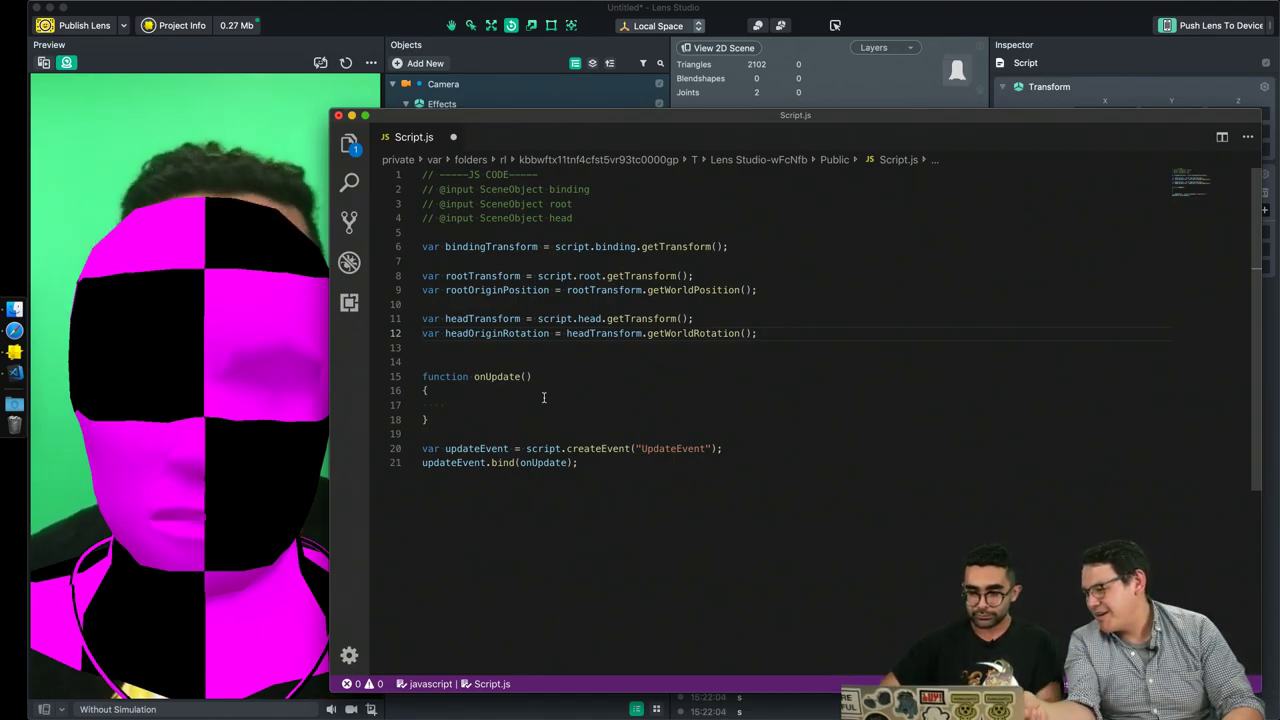
click(719, 334)
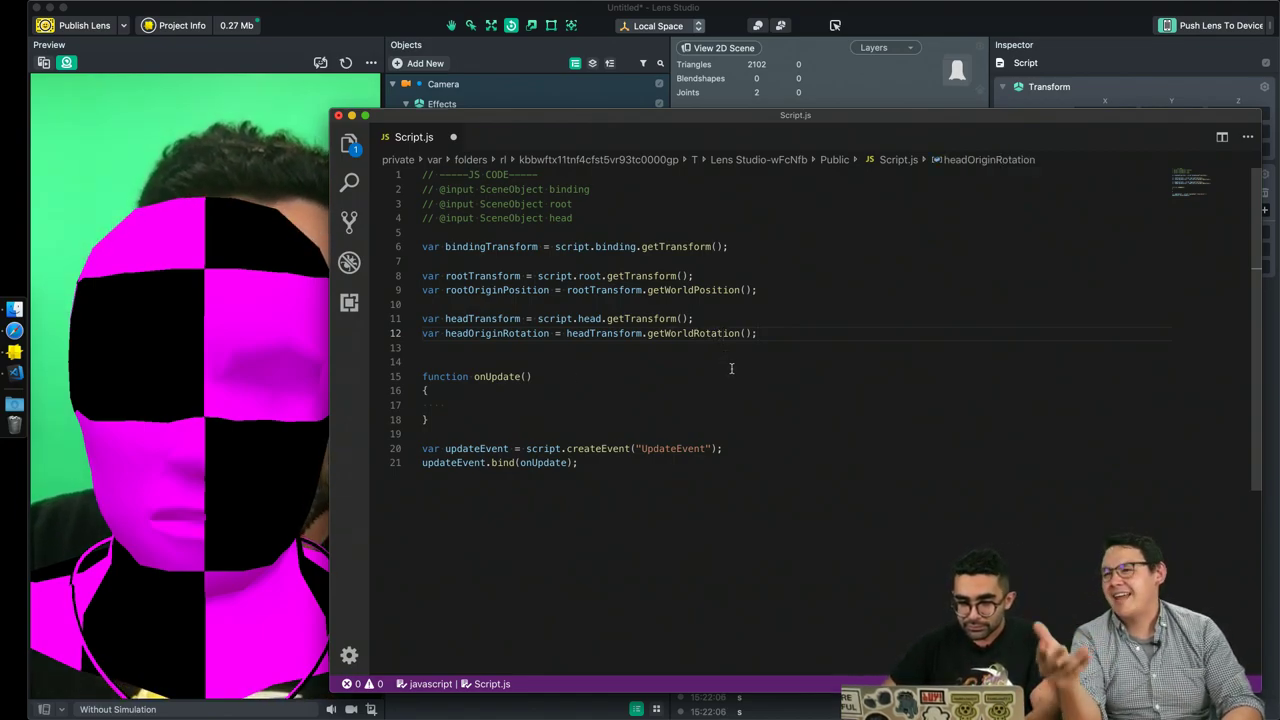
key(BackSpace)
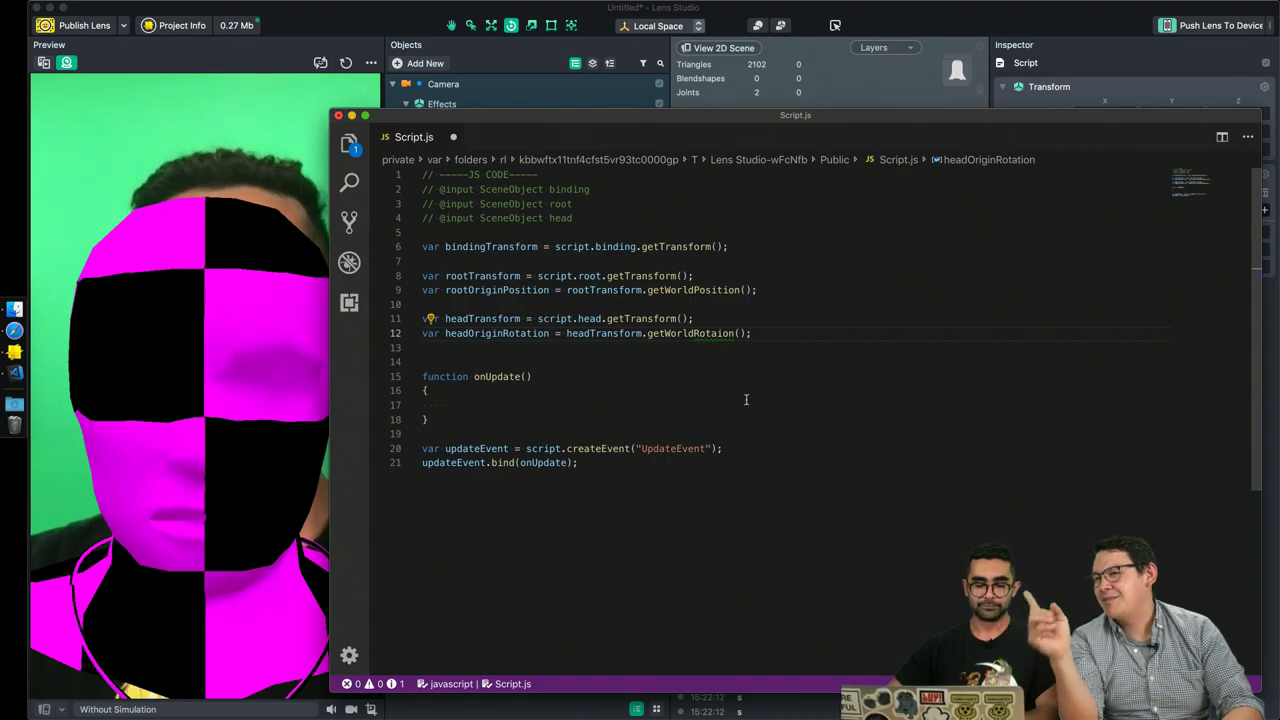
text(t)
text(t)
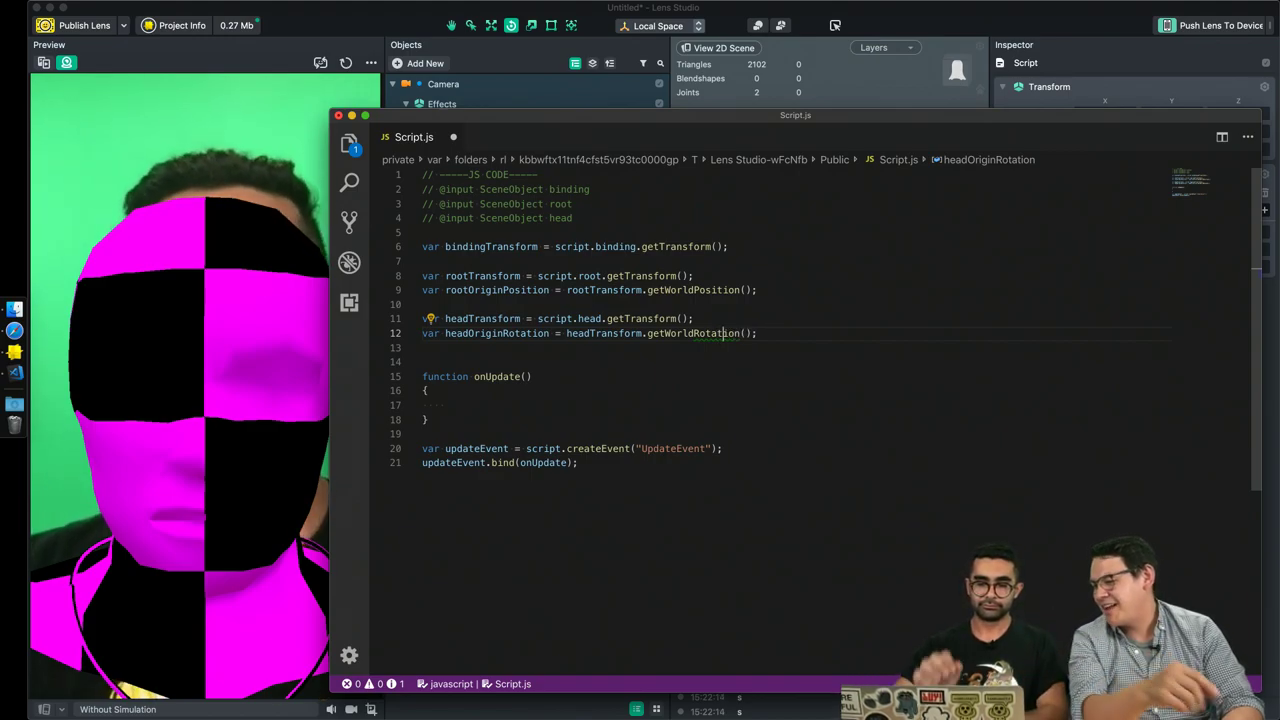
Inside the onUpdate function, declare bindingPos as bindingTransform.getWorldPosition();.
click(484, 405)
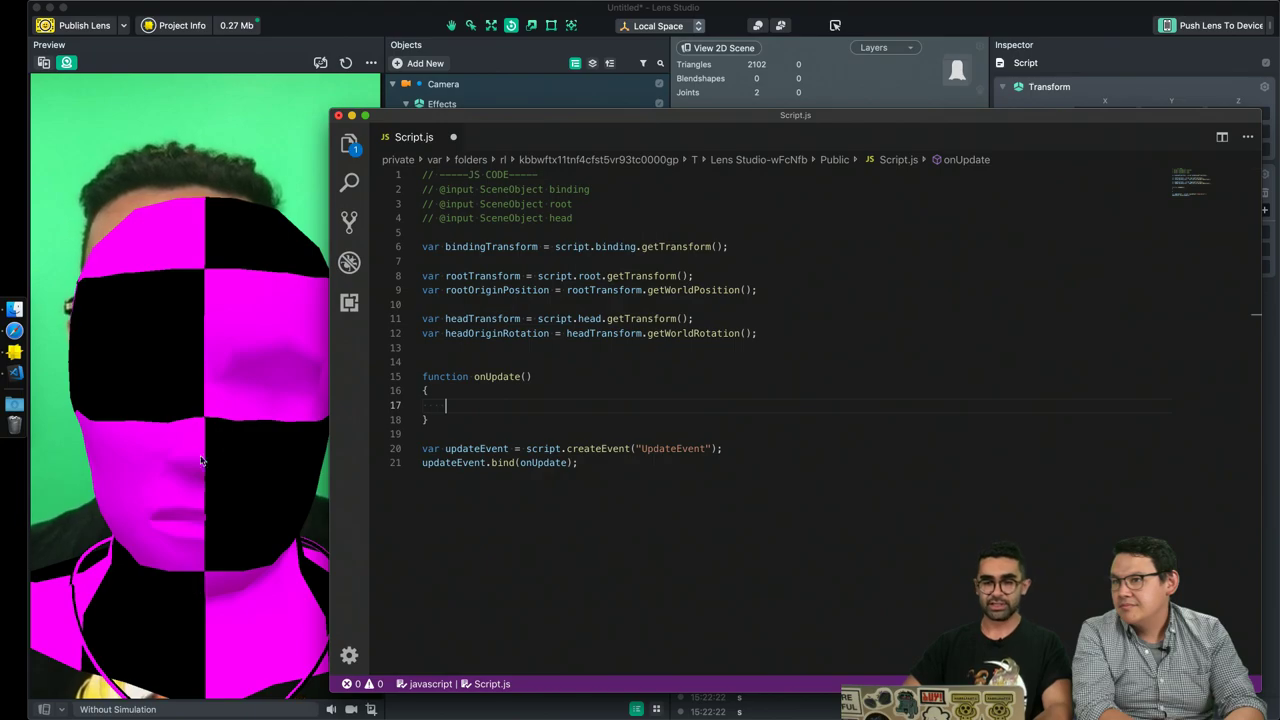
double_click(559, 204)
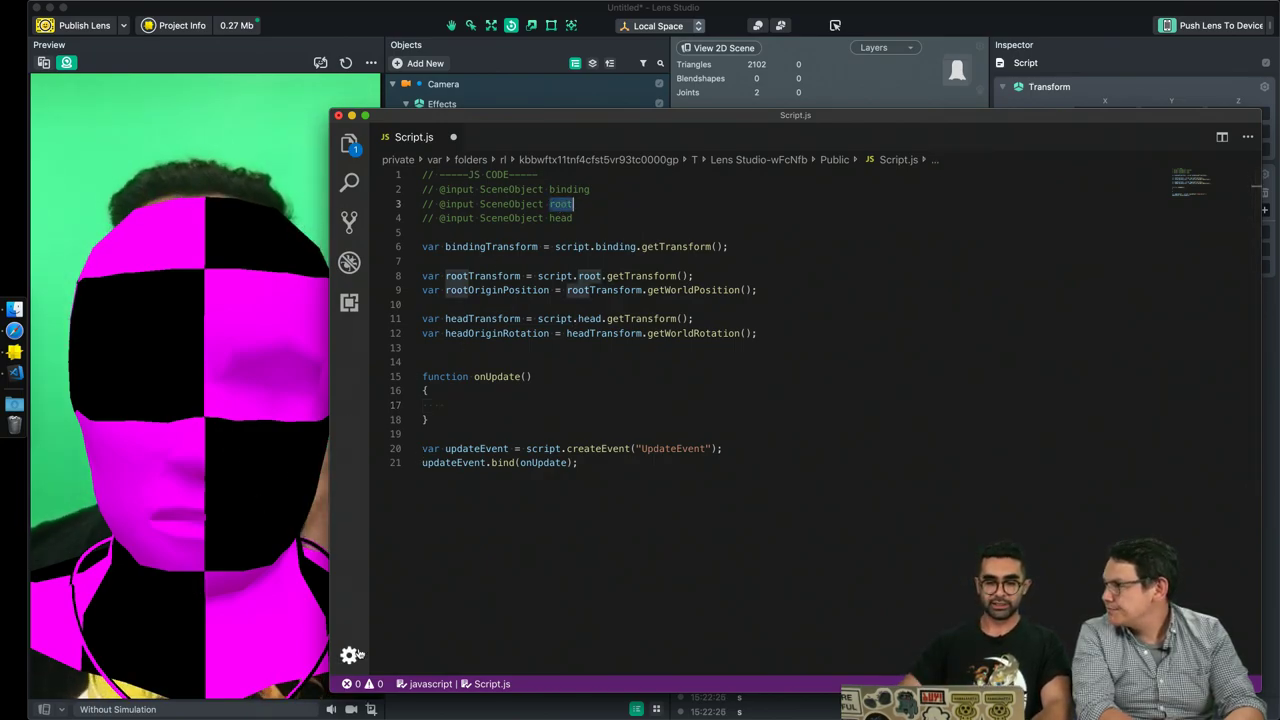
click(467, 403)
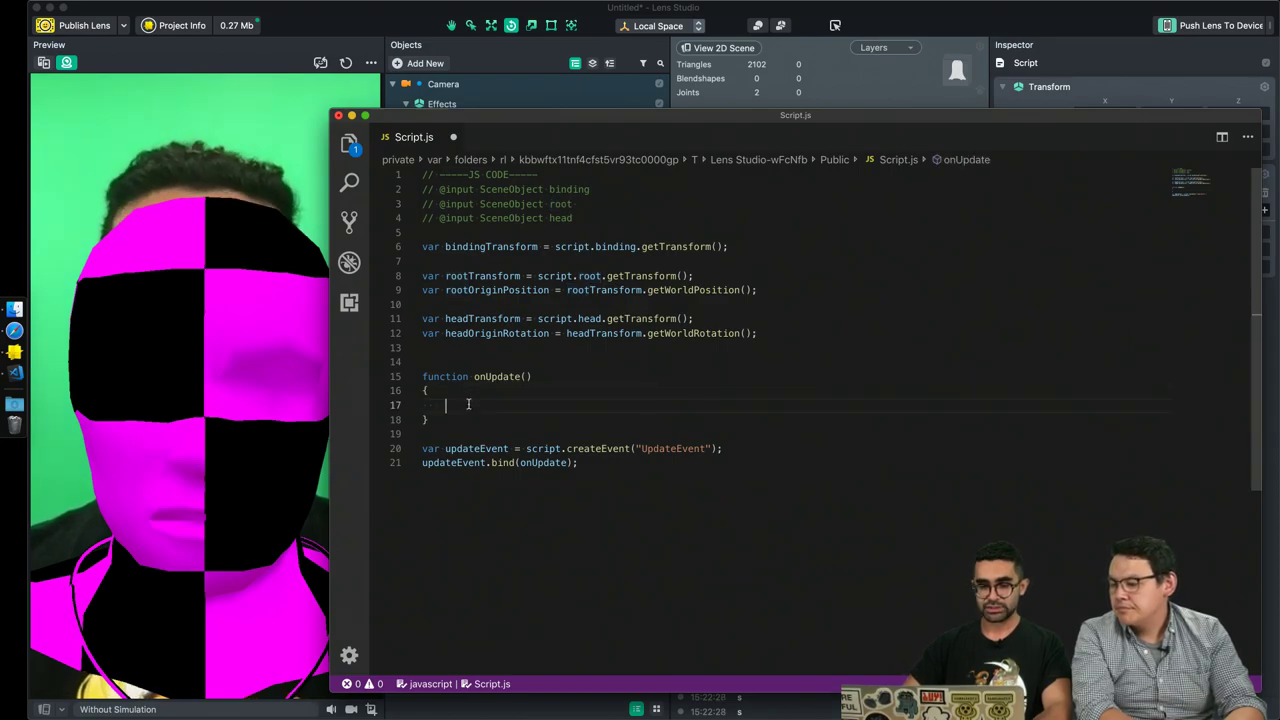
text(var )
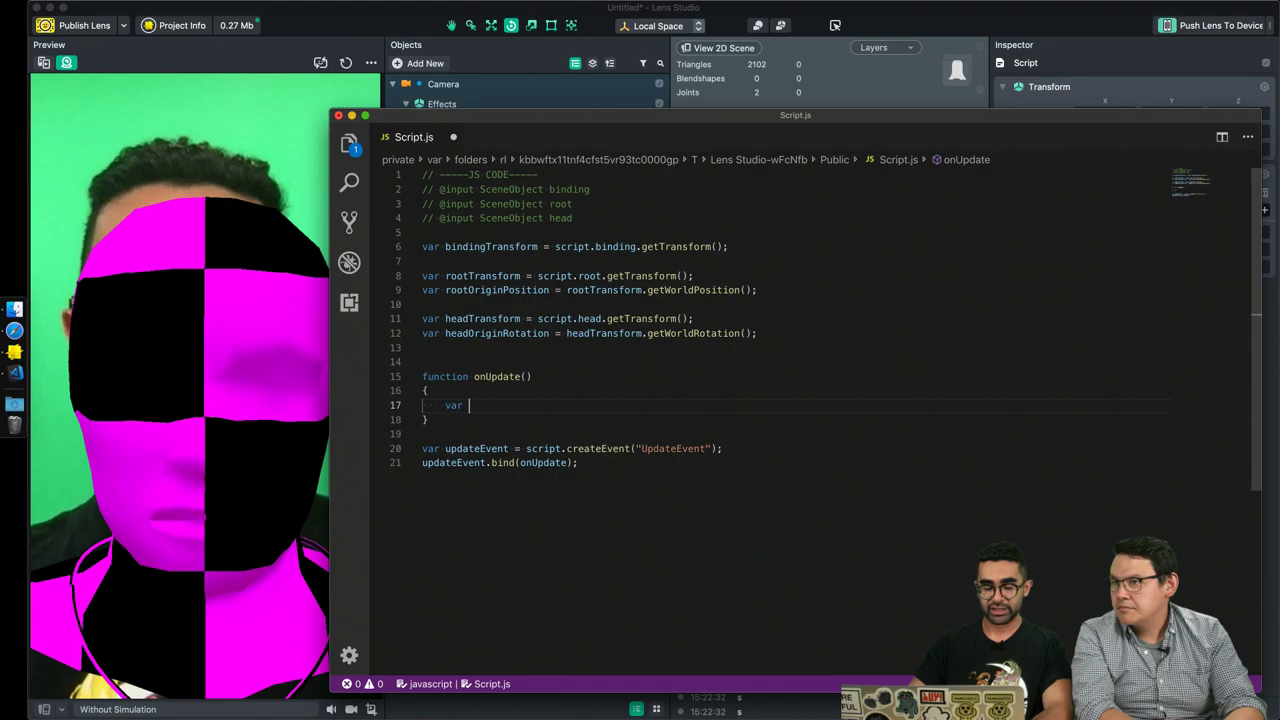
text(bindi)
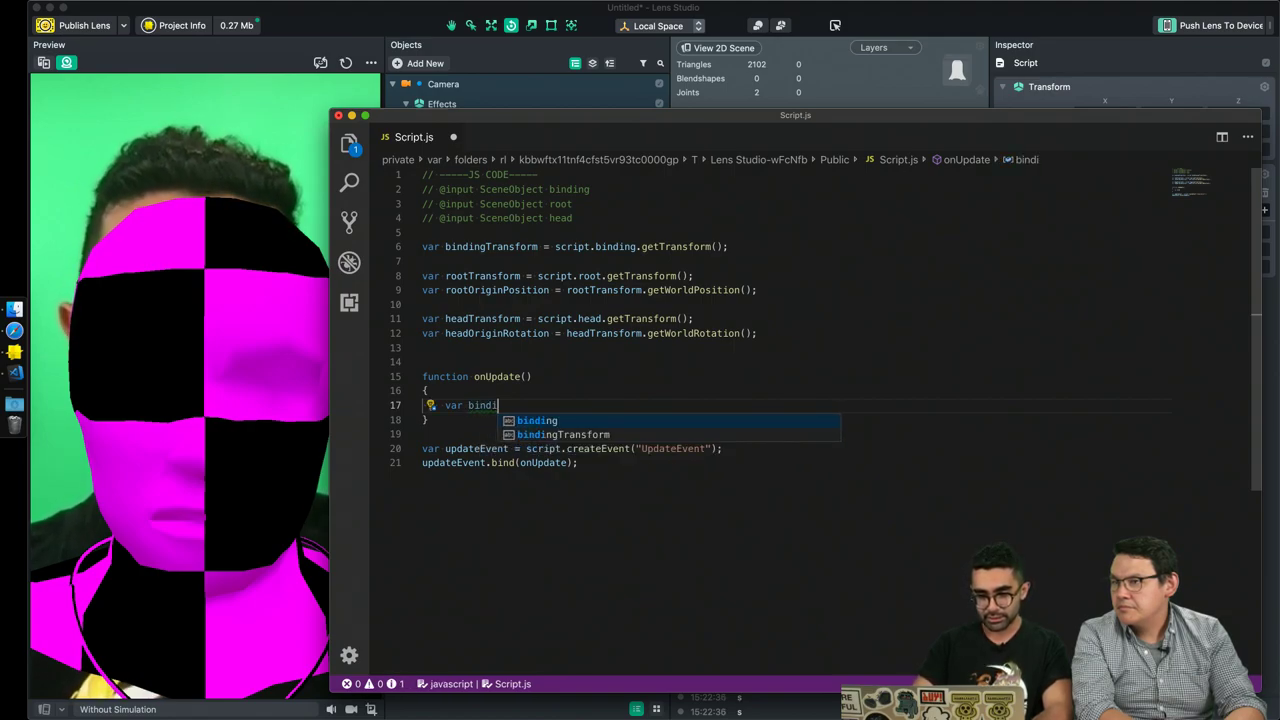
text(ng)
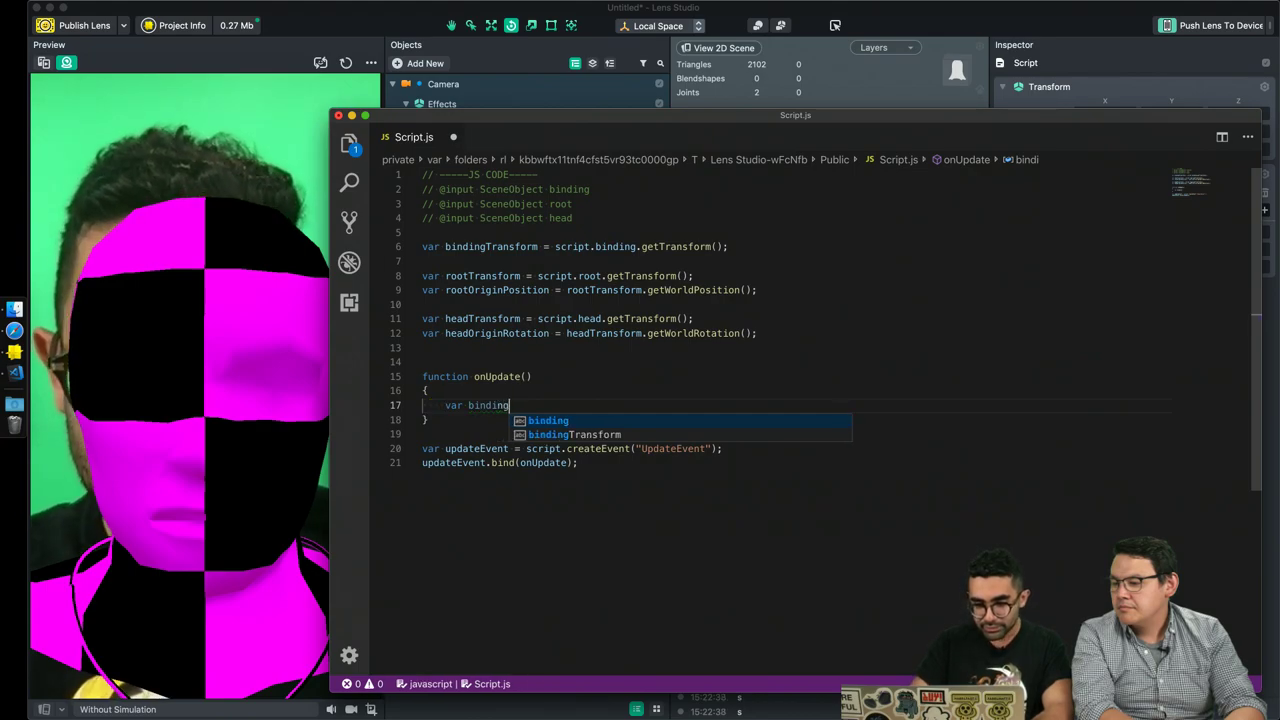
text(Pos = bindi)
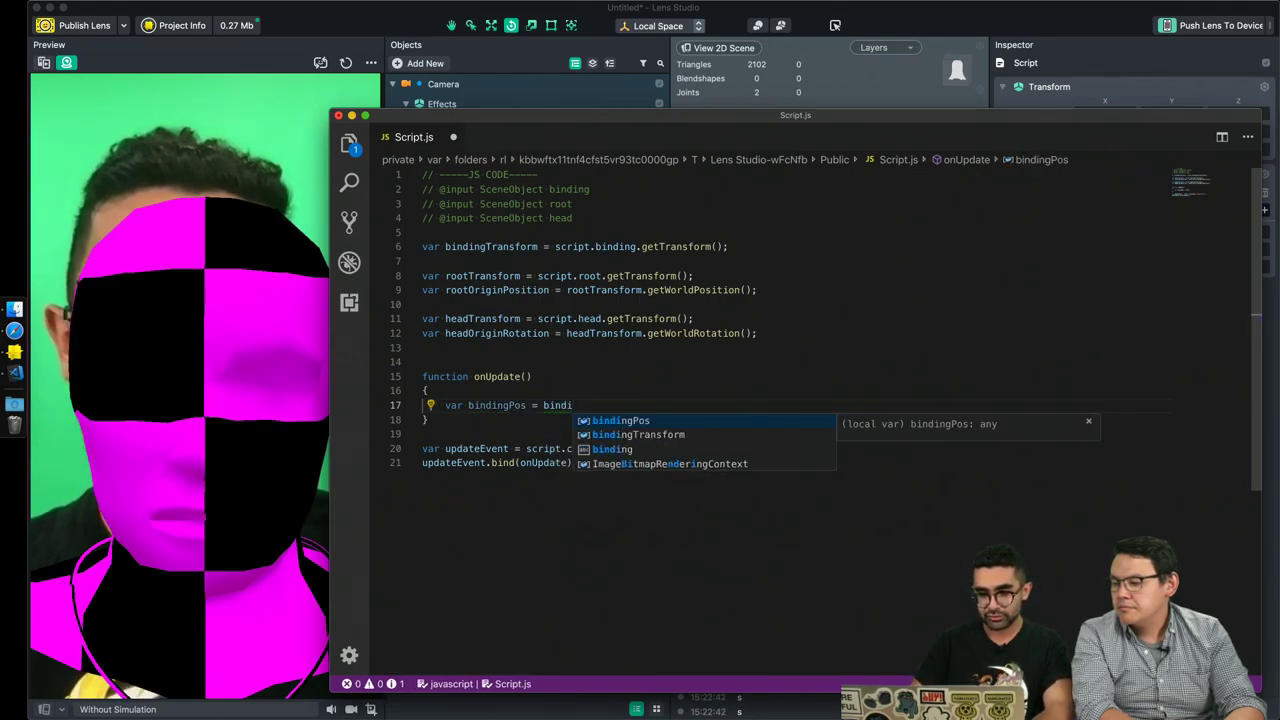
text(ngTransform.getWorl)
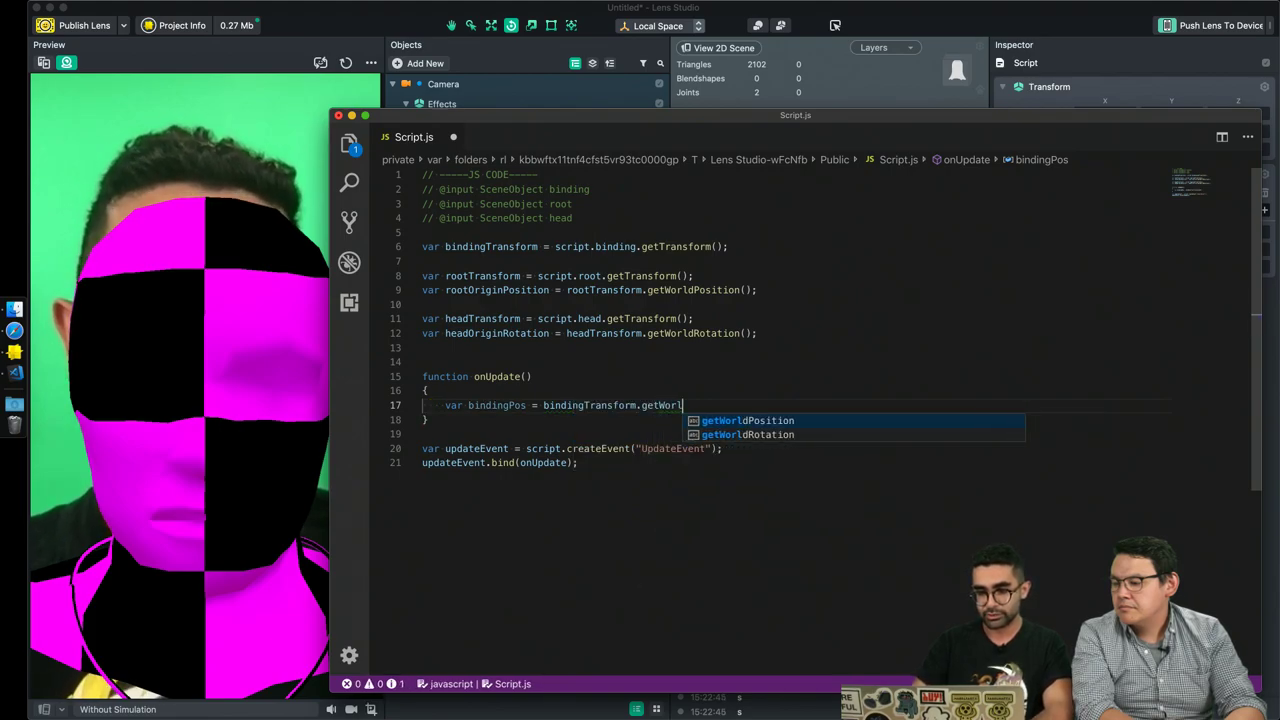
key(Return)
text(();)
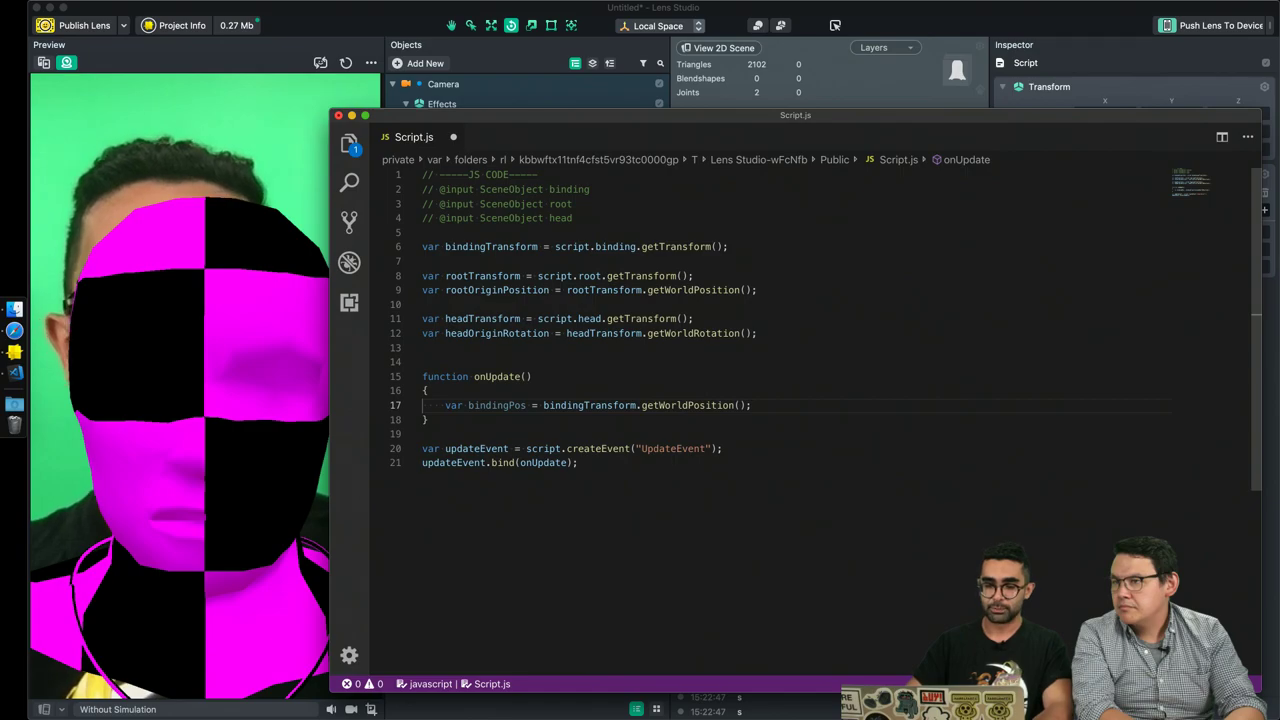
Below the bindingPos line in onUpdate, declare var pos = bindingPos.add(rootOriginPosition); and save the script.
key(Return)
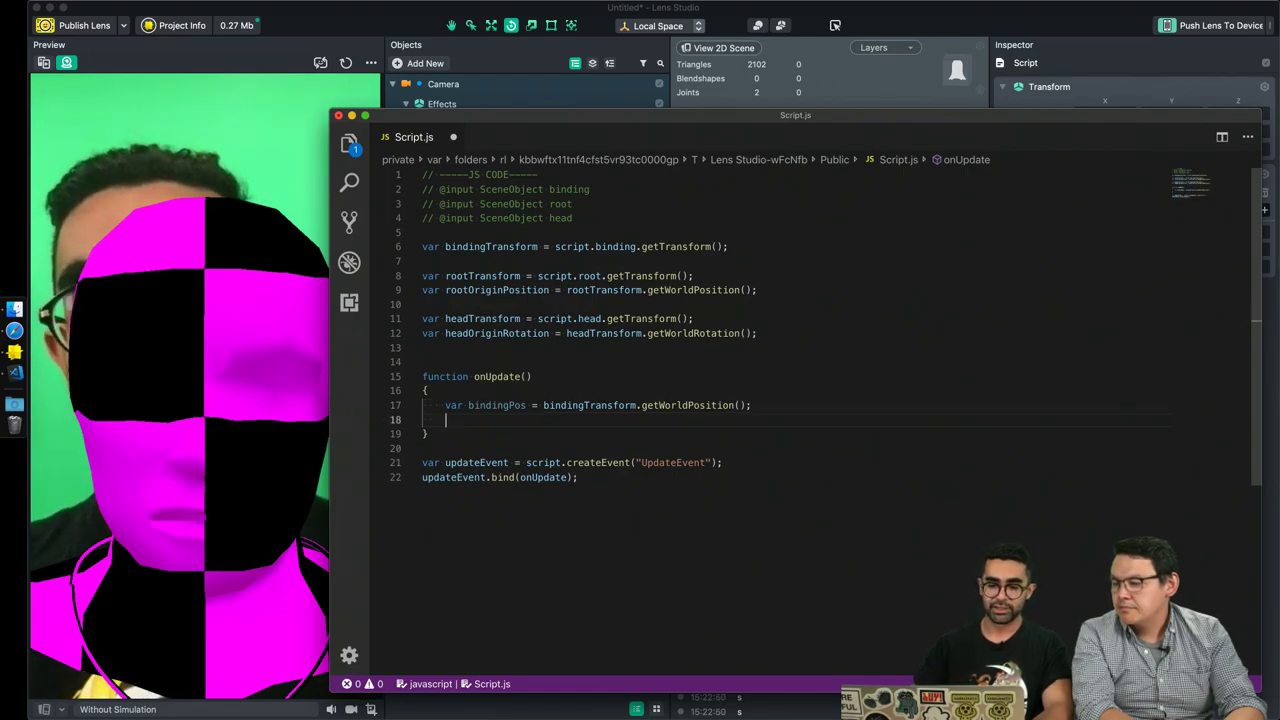
text(var )
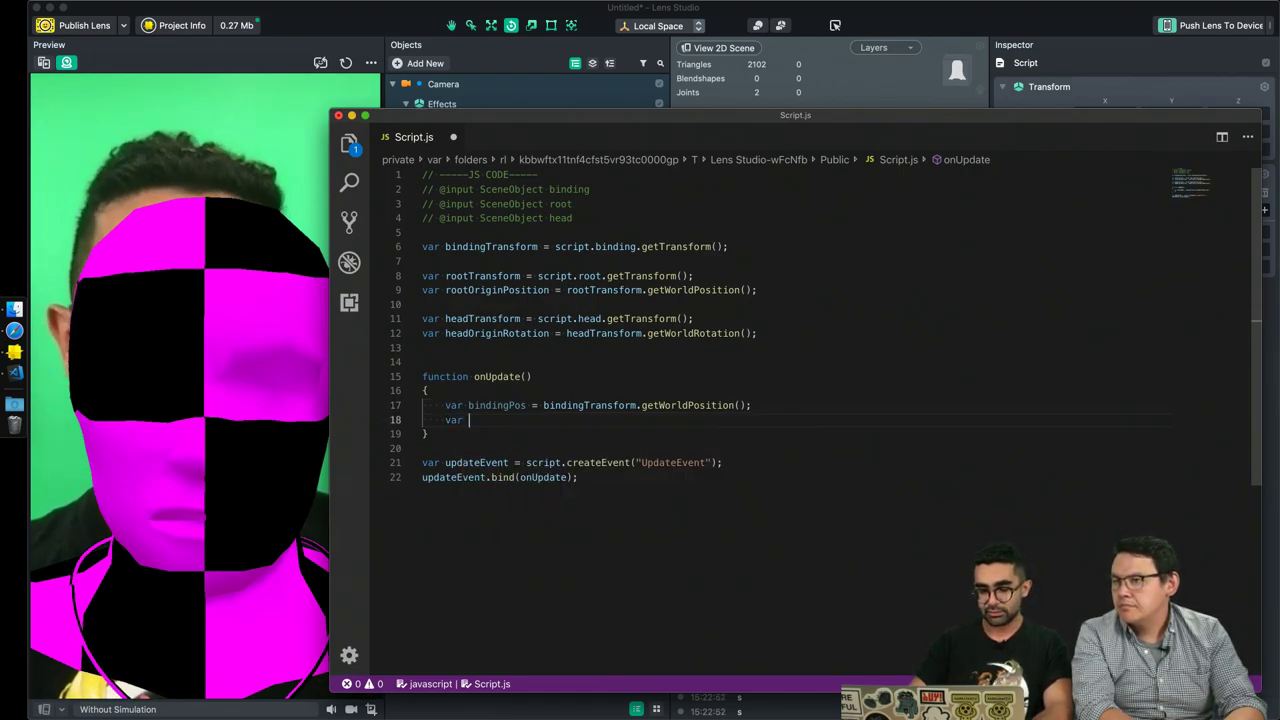
text(pos = bindingPos)
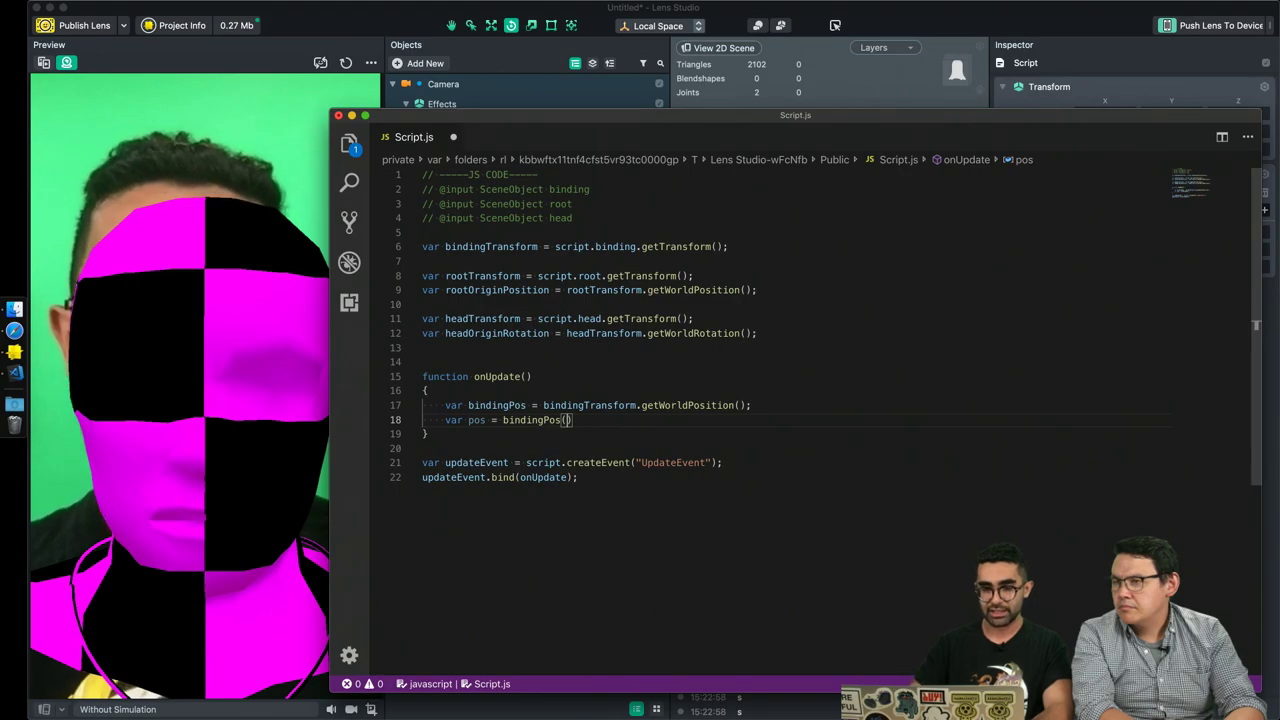
text(.add()
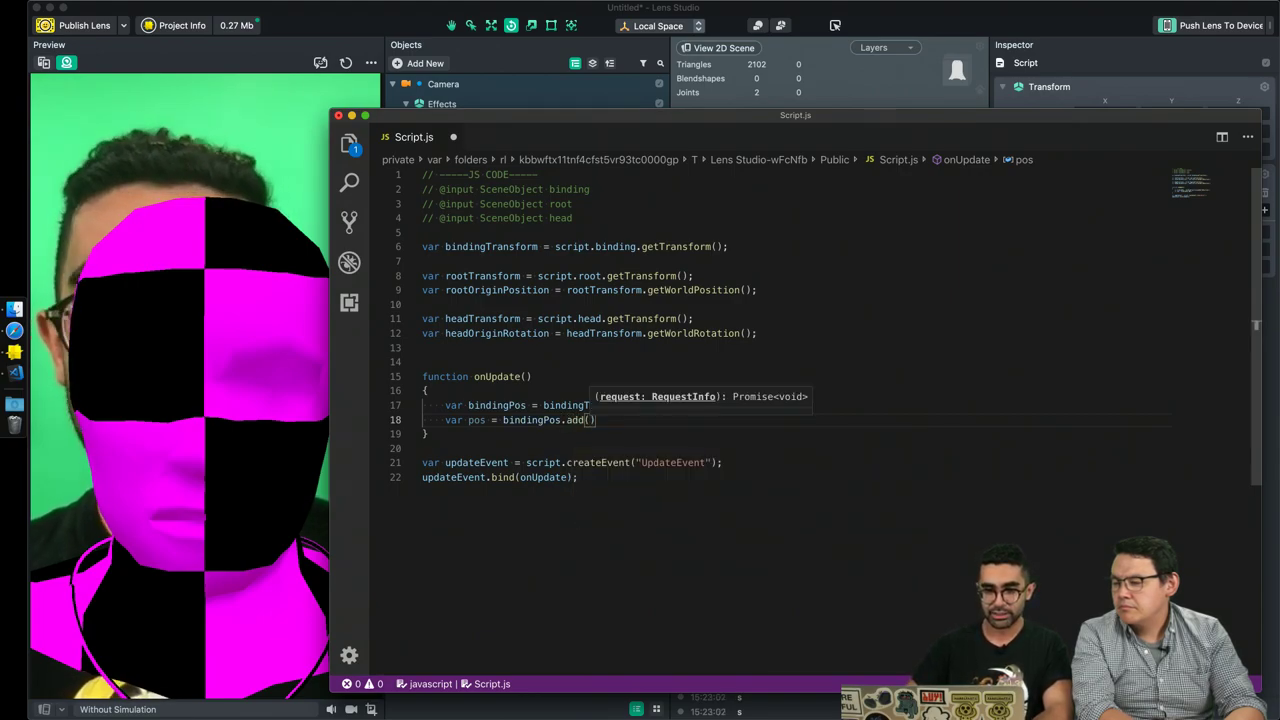
double_click(489, 290)
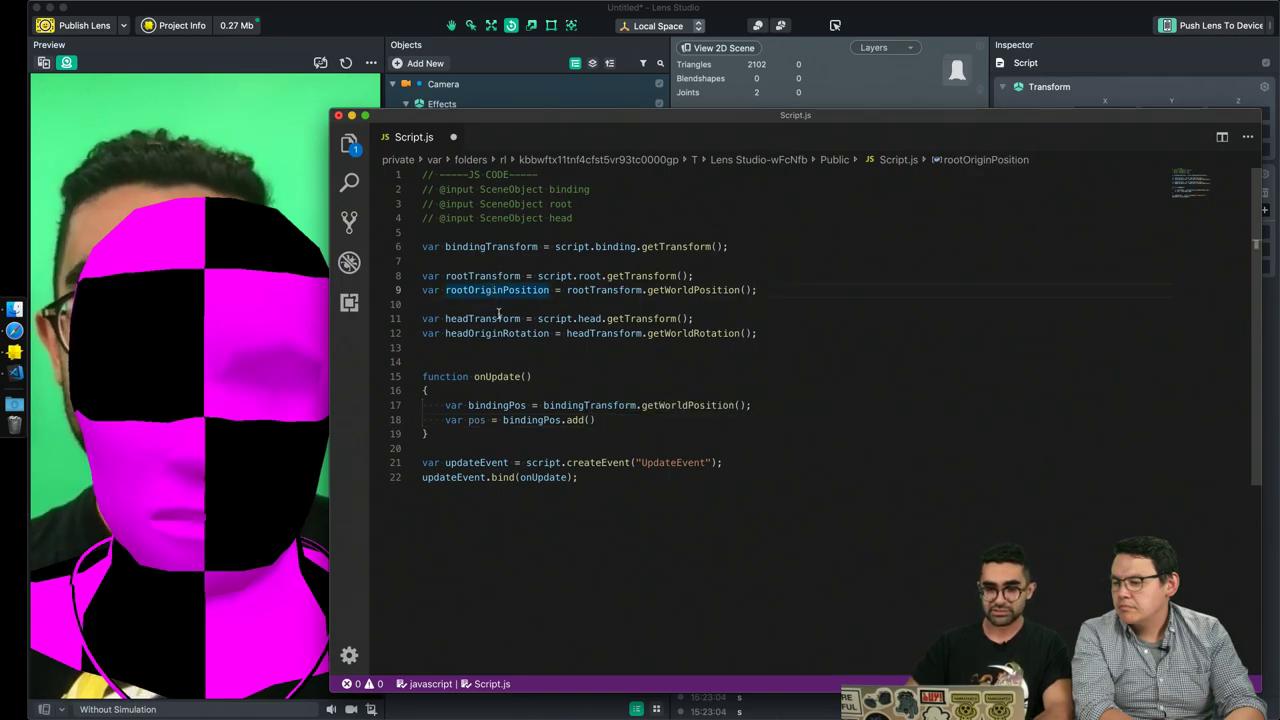
double_click(474, 291)
key(super+c)
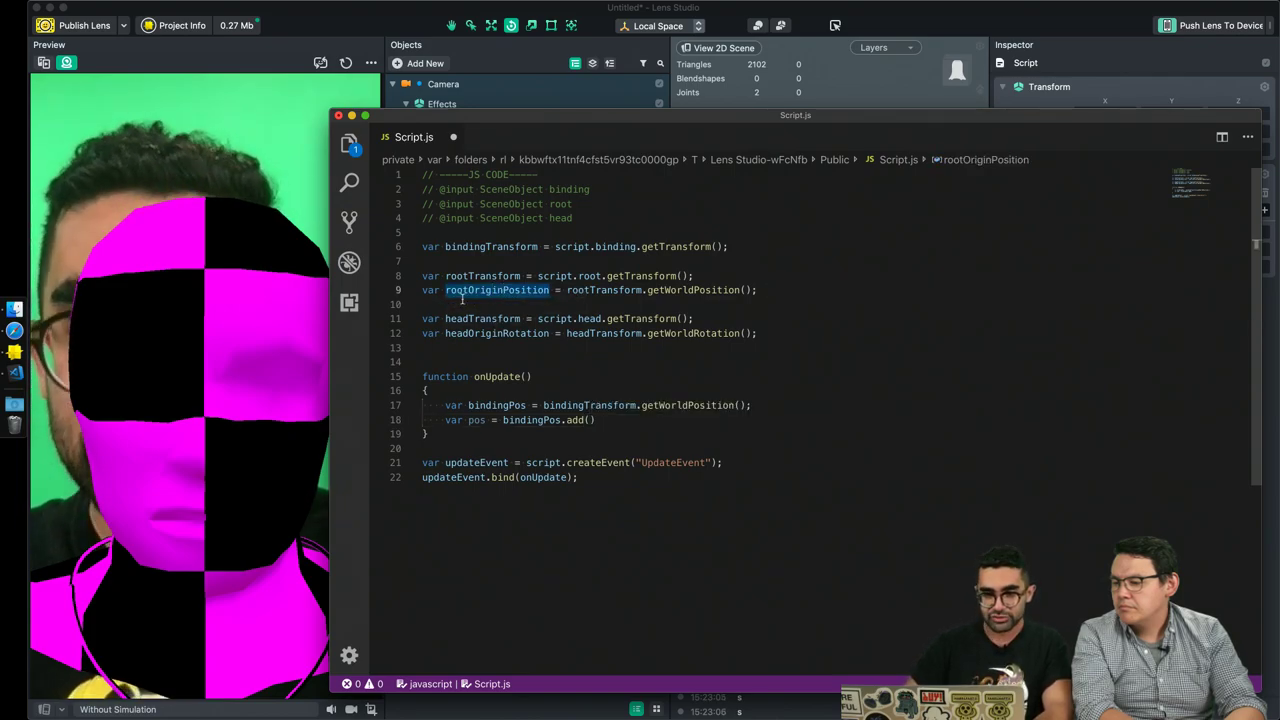
click(590, 418)
key(super+v)
text();)
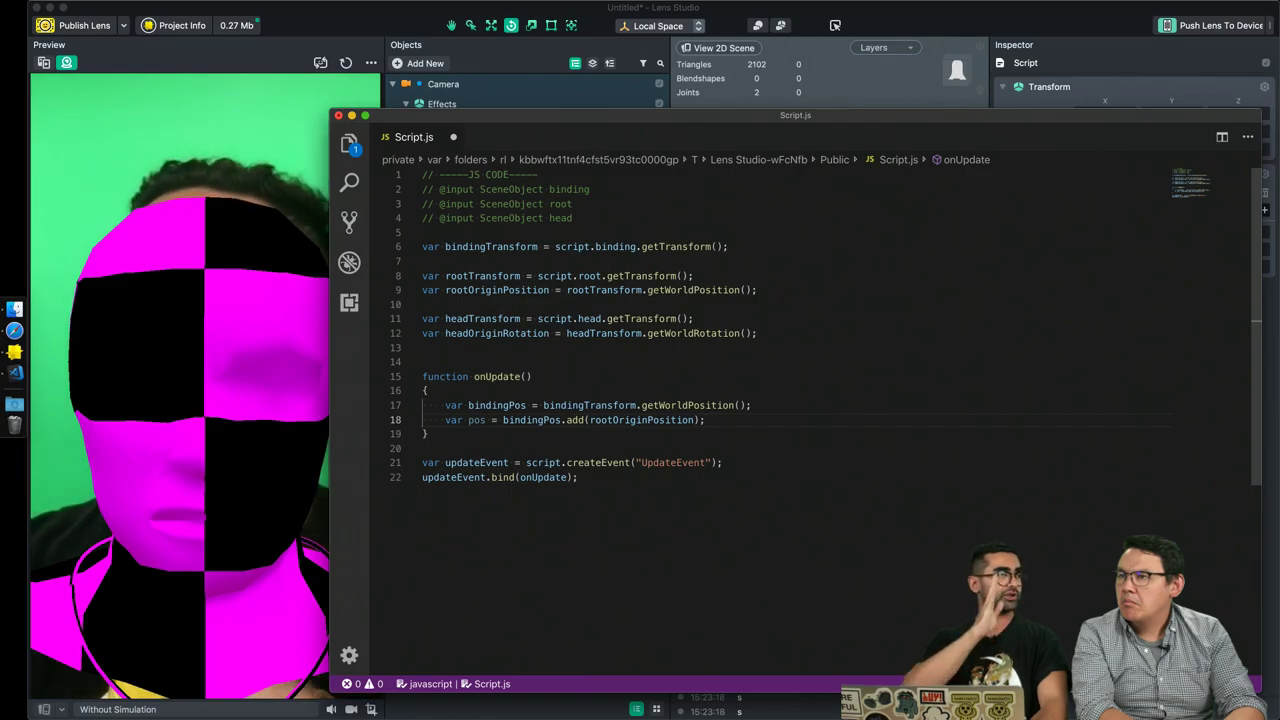
key(super+s)
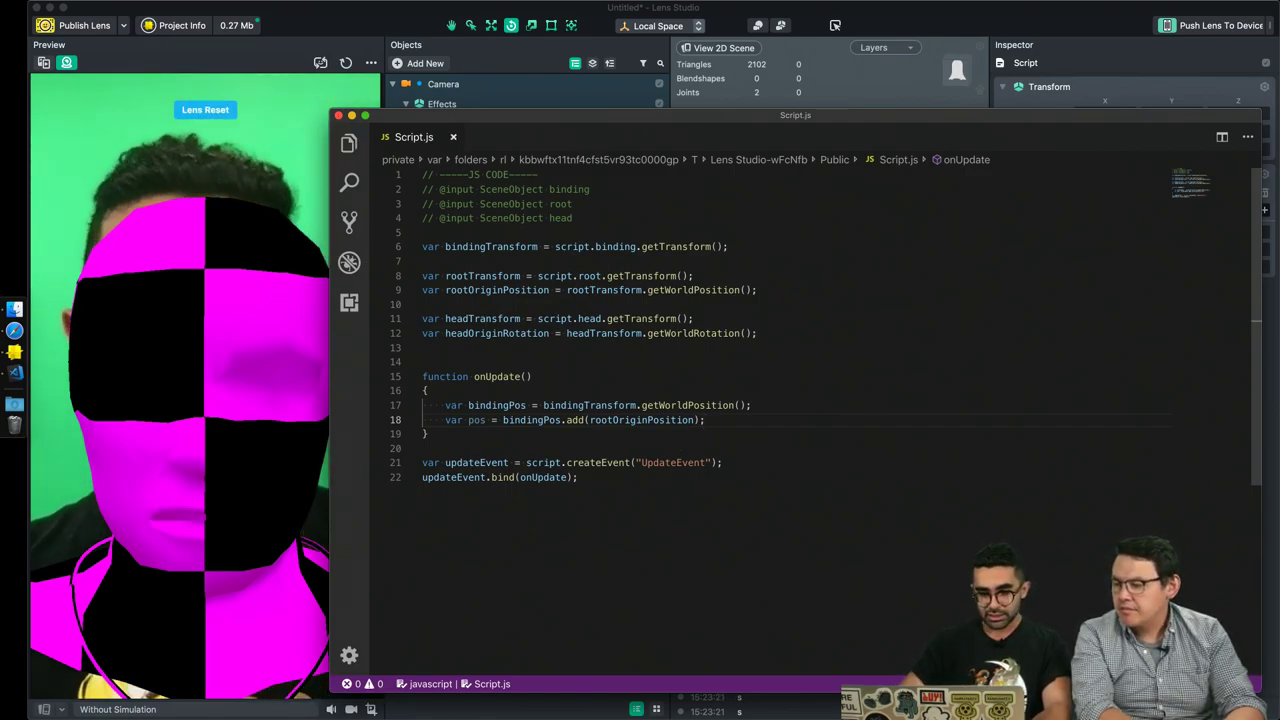
After a blank line in onUpdate, add rootTransform.setWorldPosition(pos); and save the script.
key(Return)
key(Return)
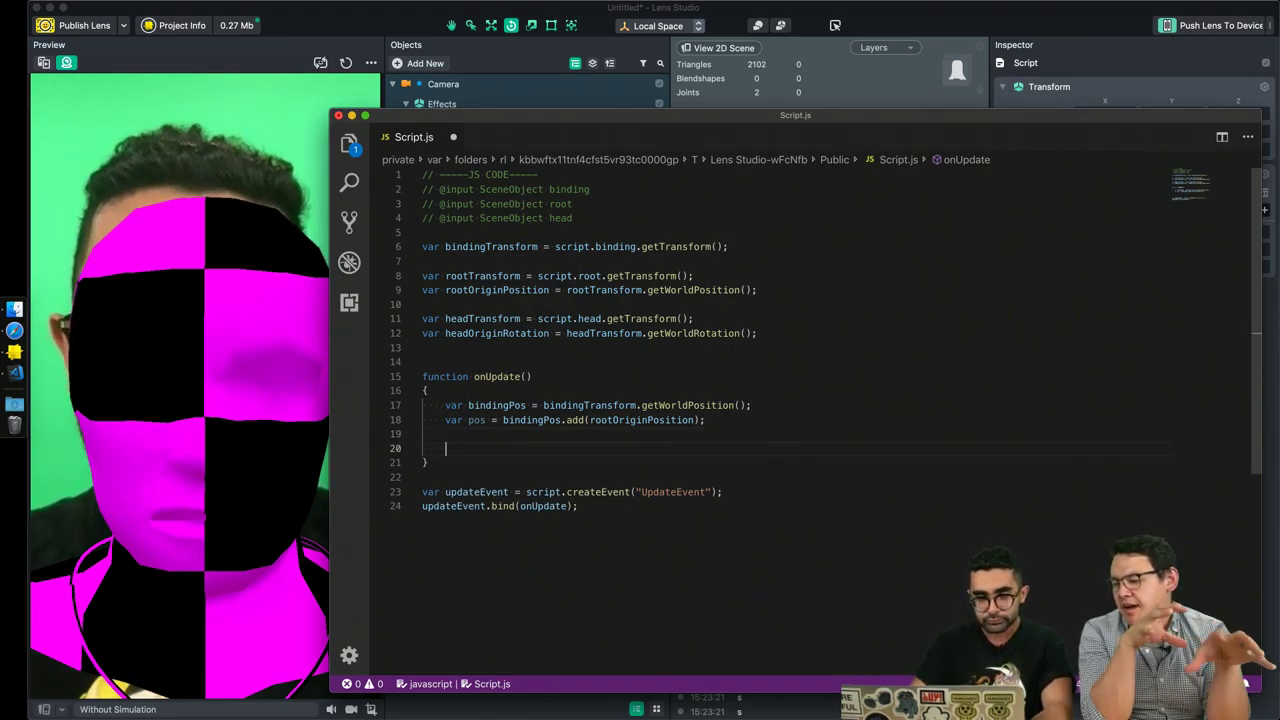
text(root)
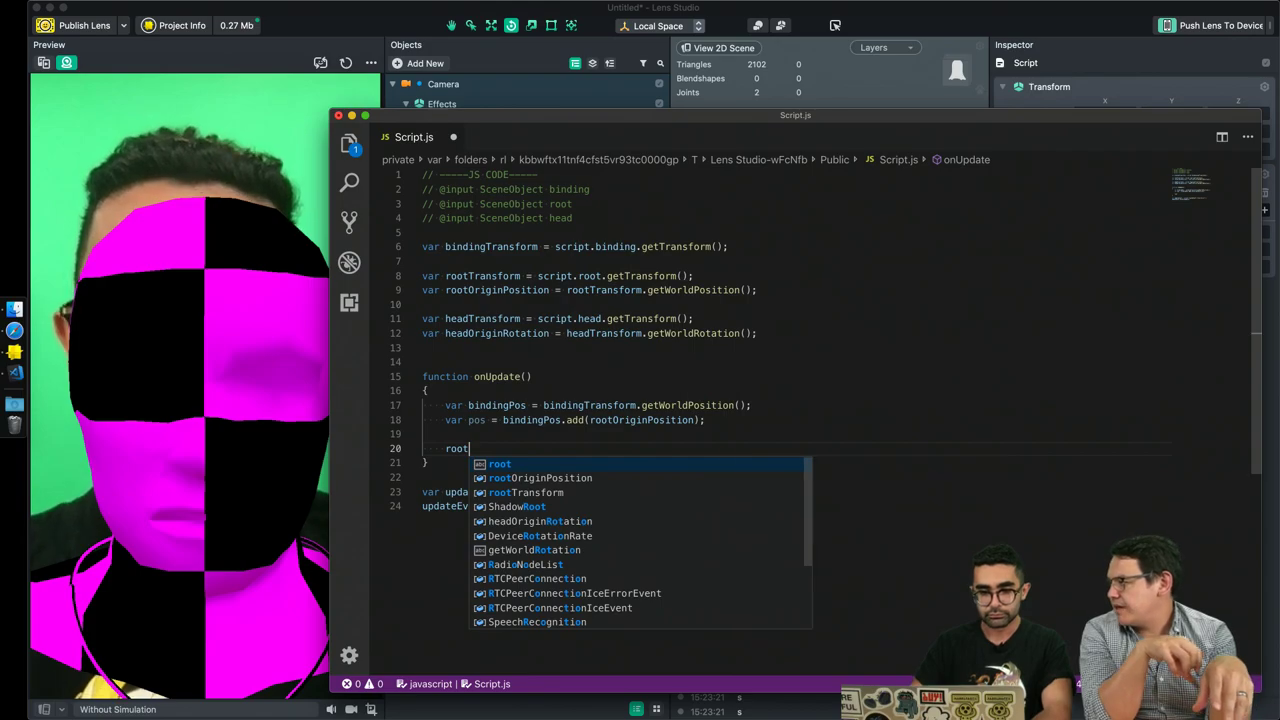
text(Transform.)
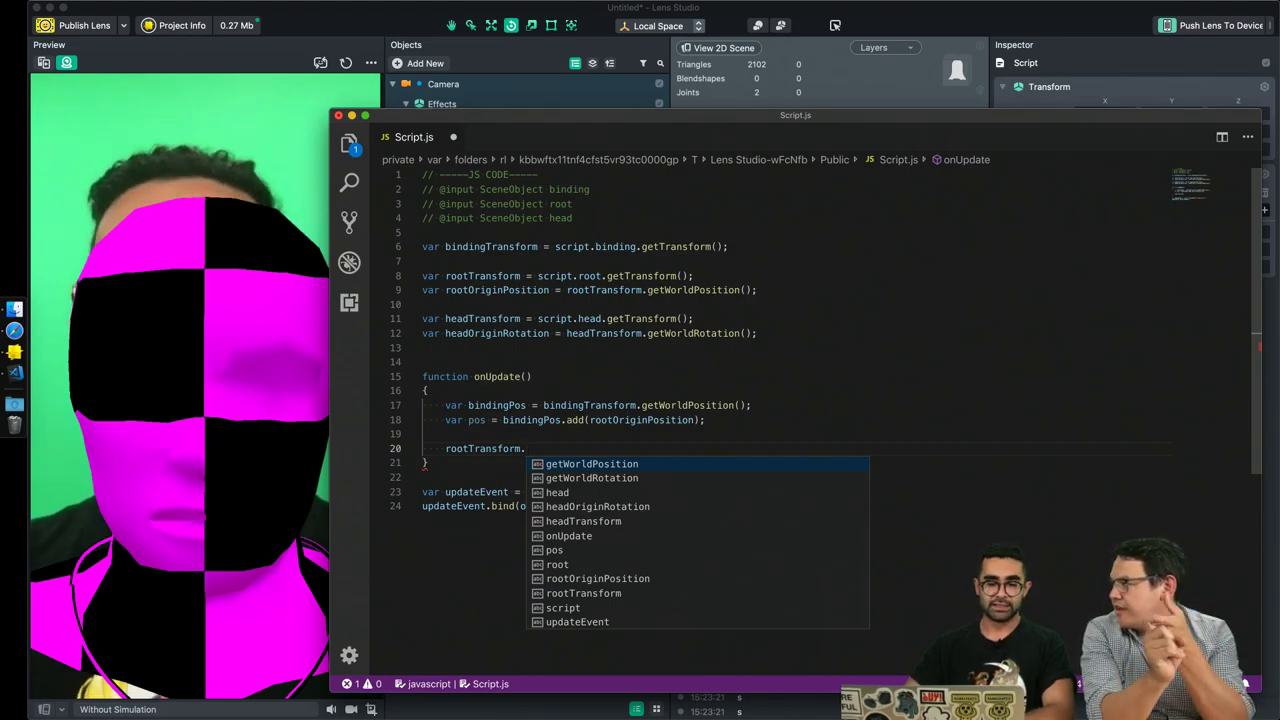
text(s)
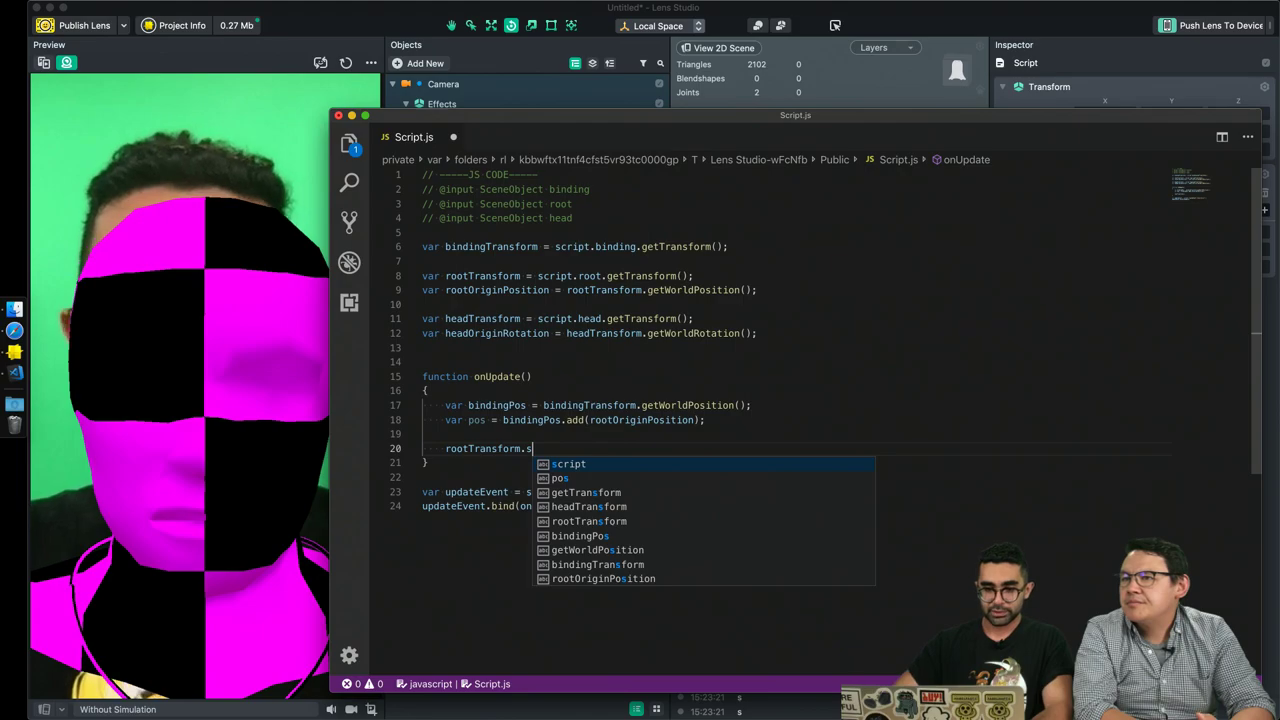
text(e)
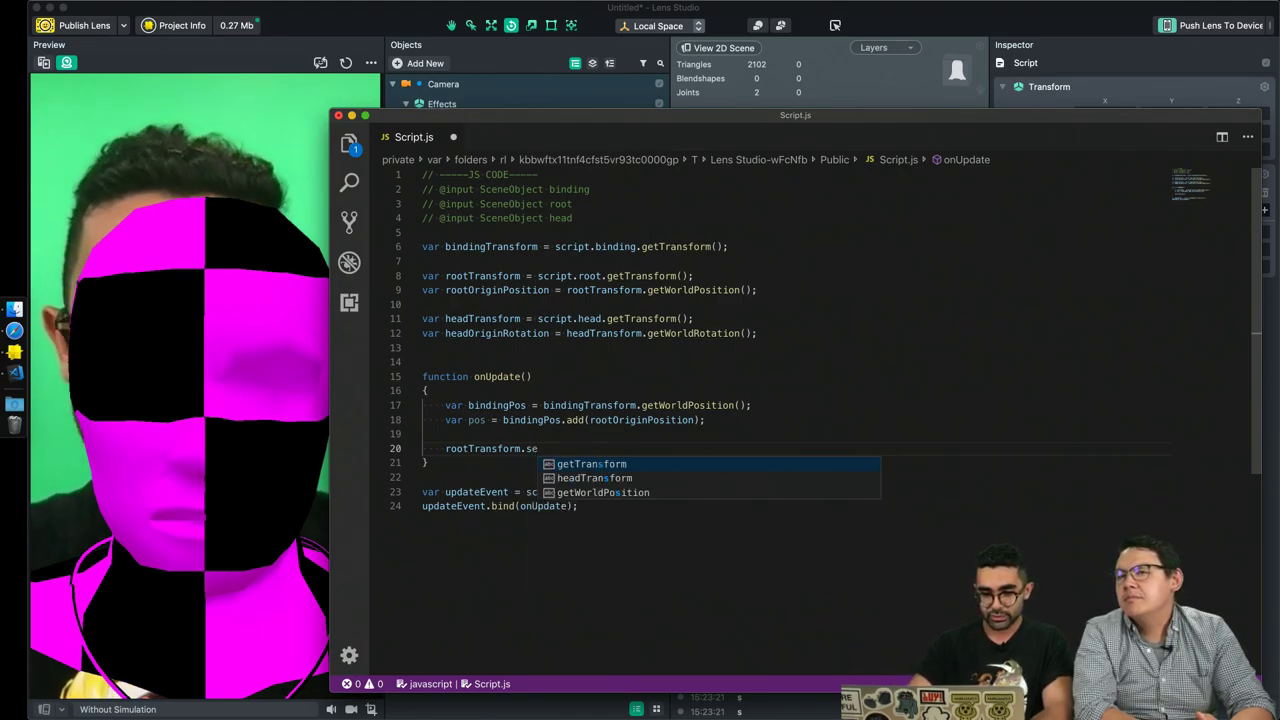
text(t)
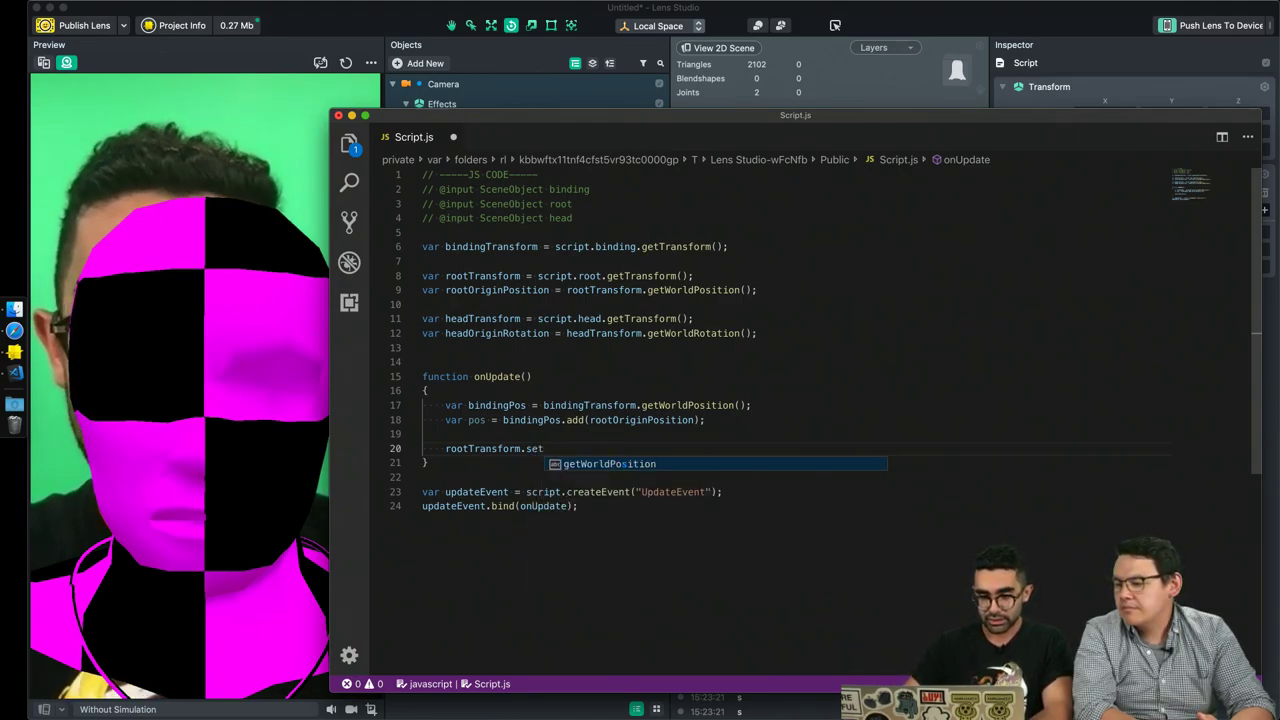
text(WorldPosition(pos);)
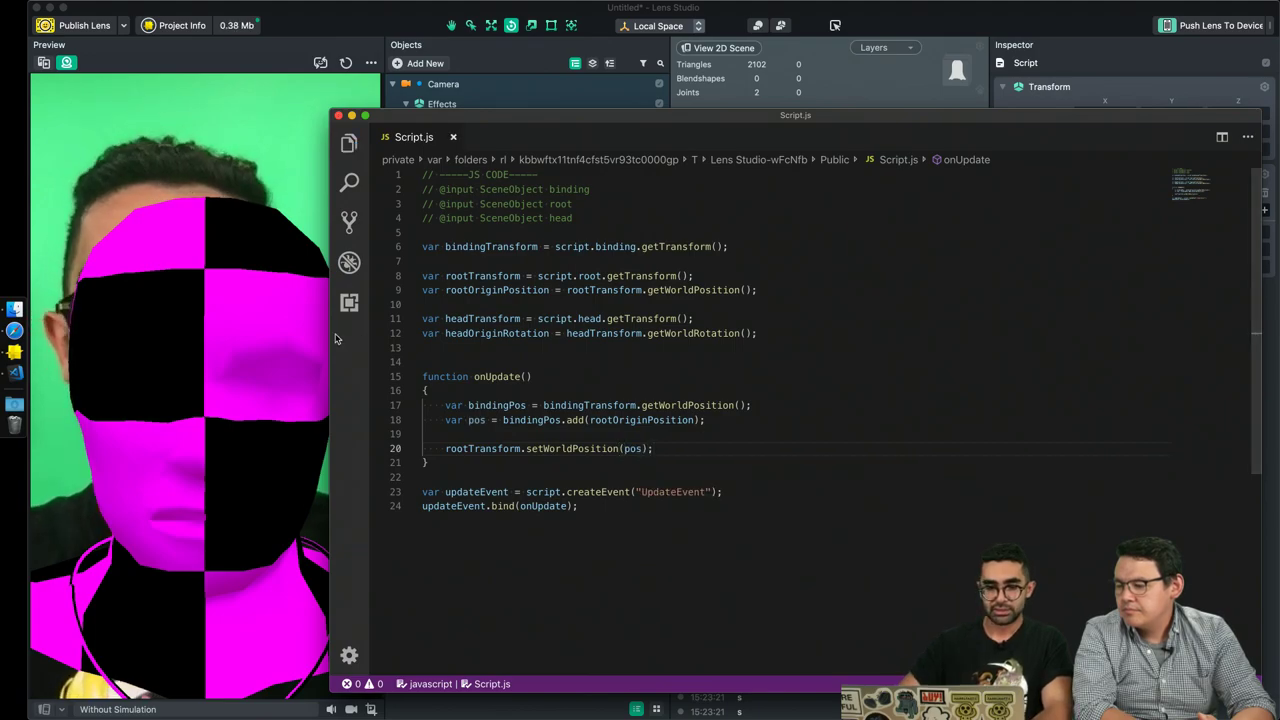
Switch to Lens Studio and make pTorus1 a child of the Bn_root joint.
click(320, 340)
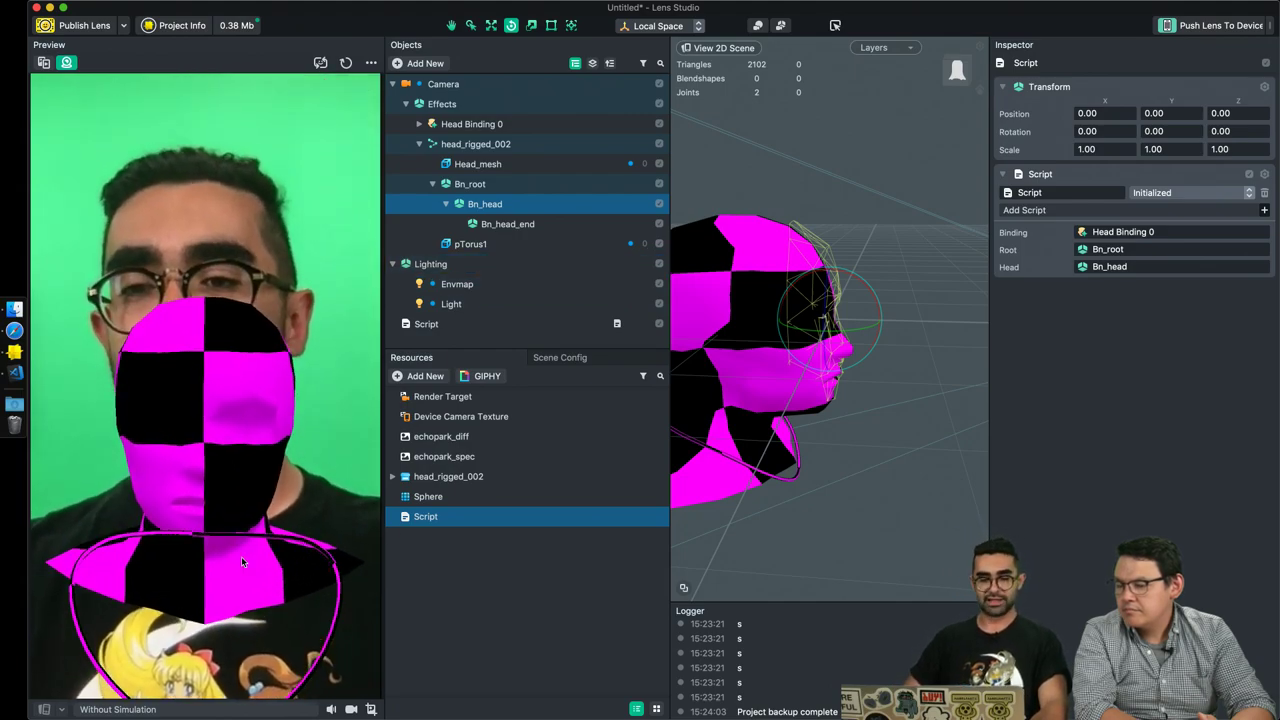
drag(466, 244, 470, 188)
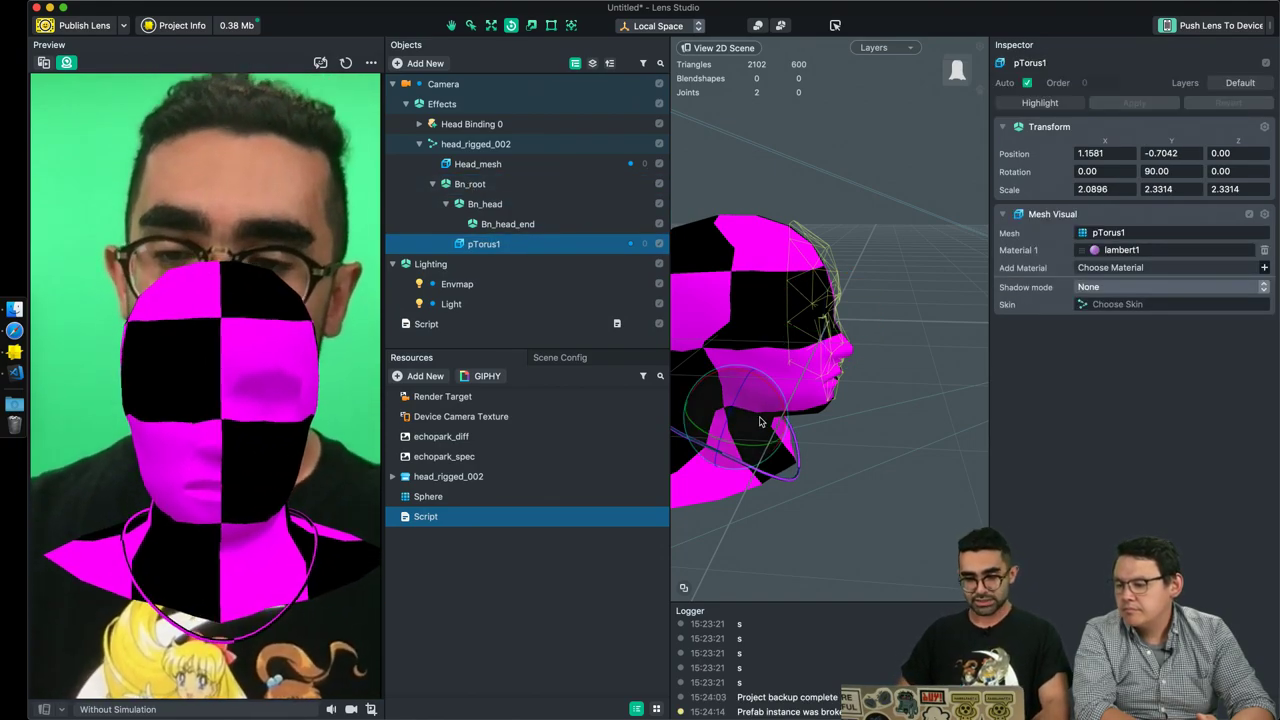
Raise the Bn_root joint with the move tool to a Y position of about 0.80.
key(w)
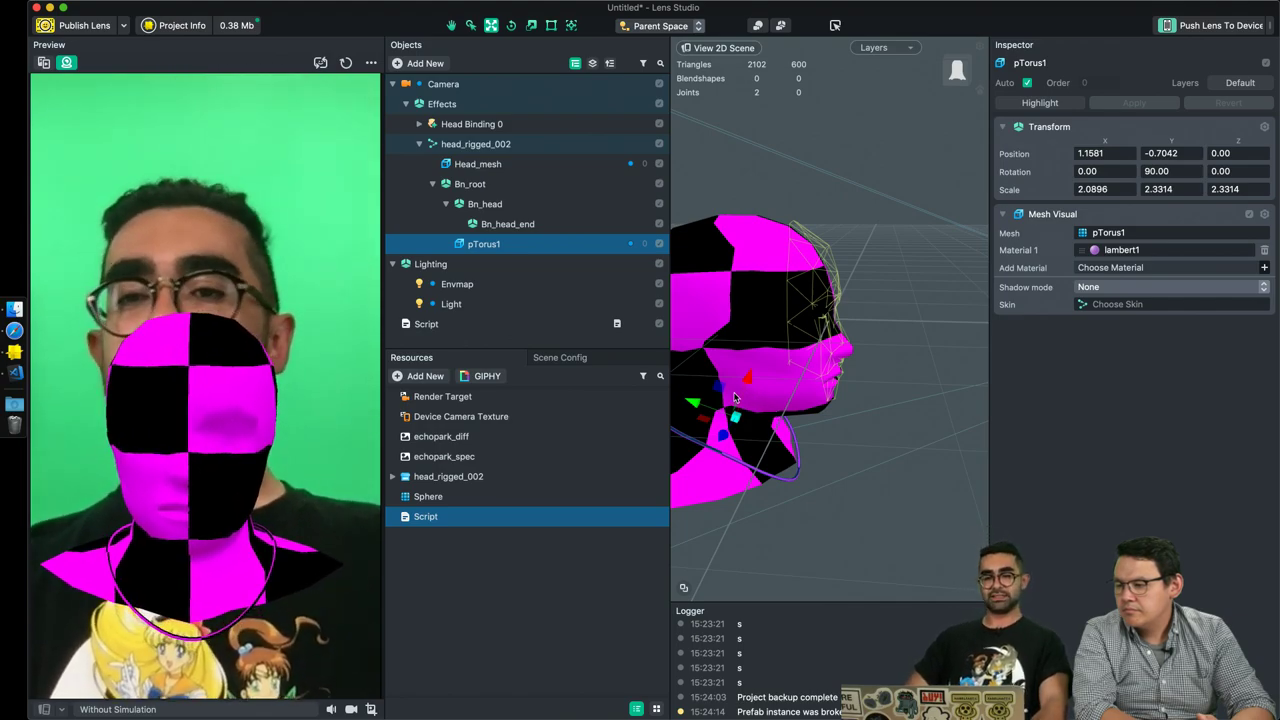
click(470, 184)
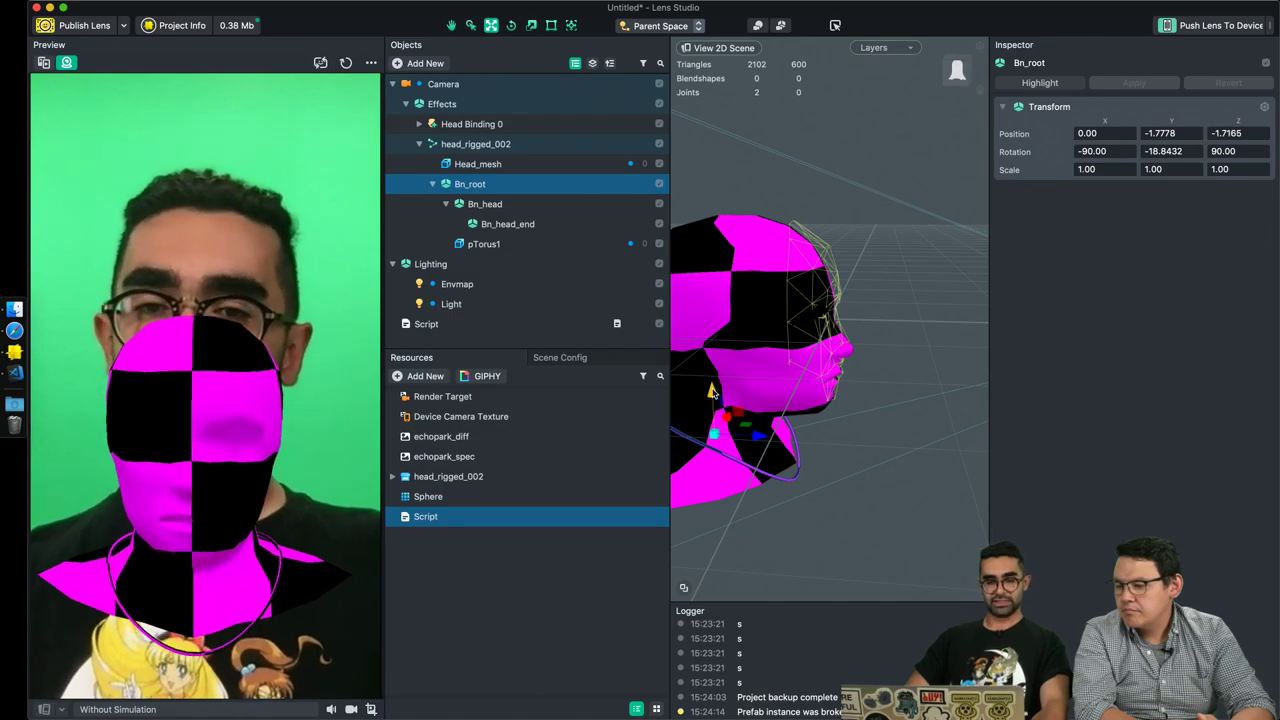
drag(711, 390, 708, 370)
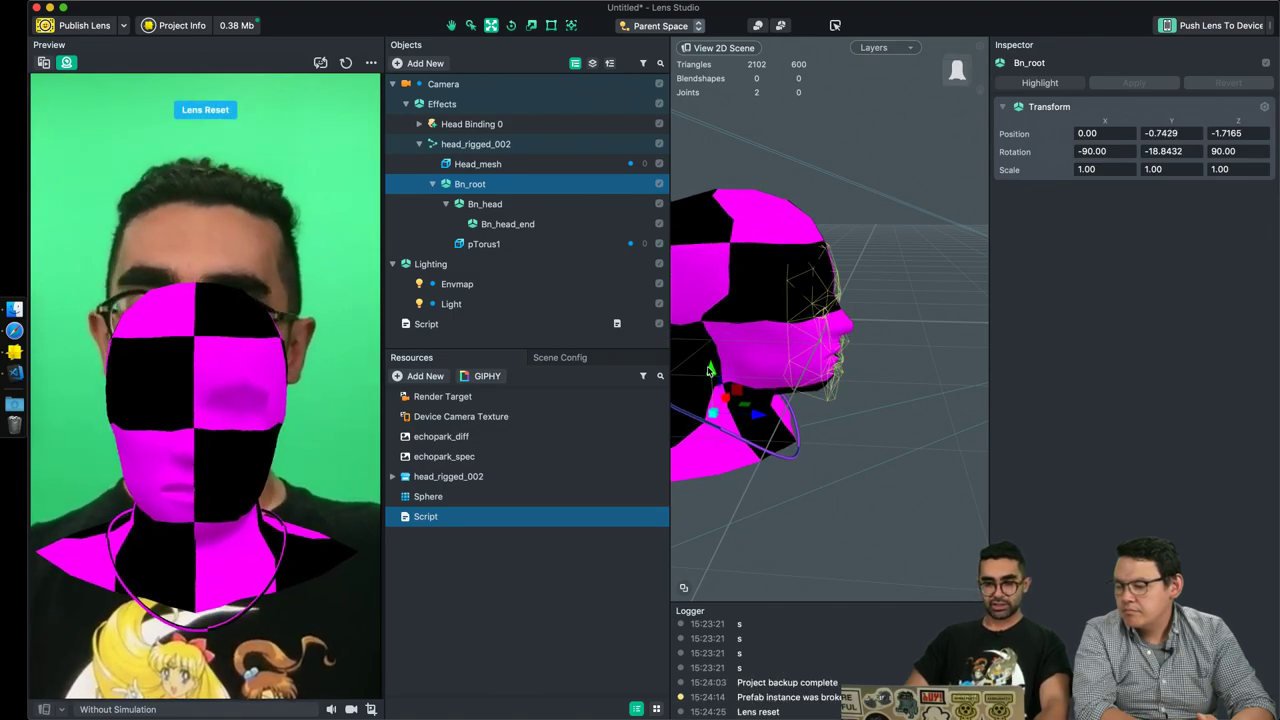
click(707, 343)
click(756, 360)
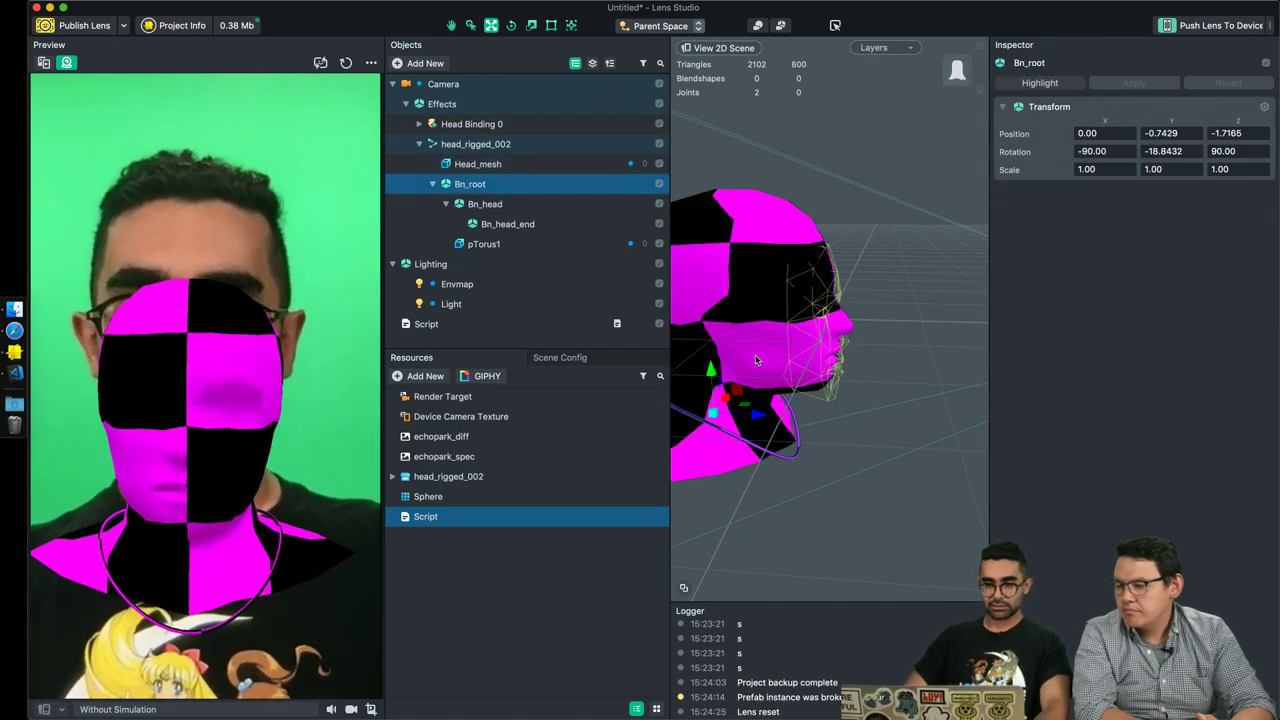
drag(711, 372, 709, 338)
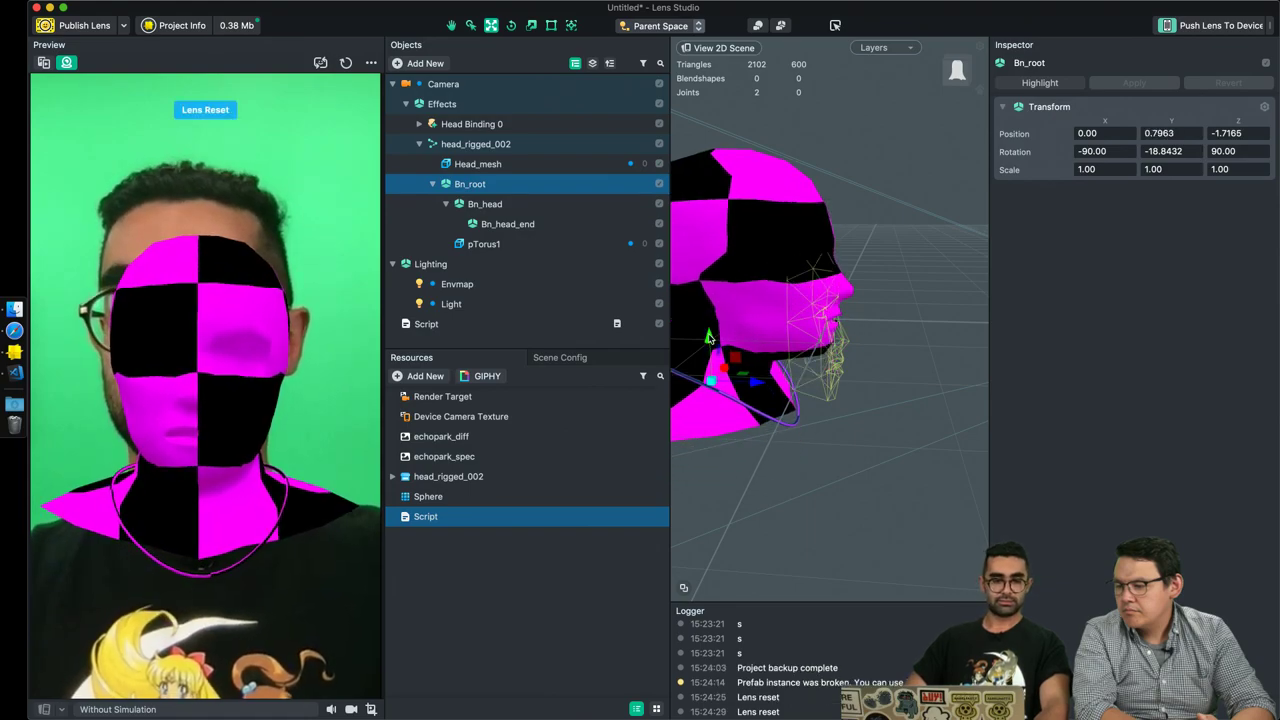
Scale Bn_root uniformly to about 1.18 and lower it to a Y position of about 0.48.
key(r)
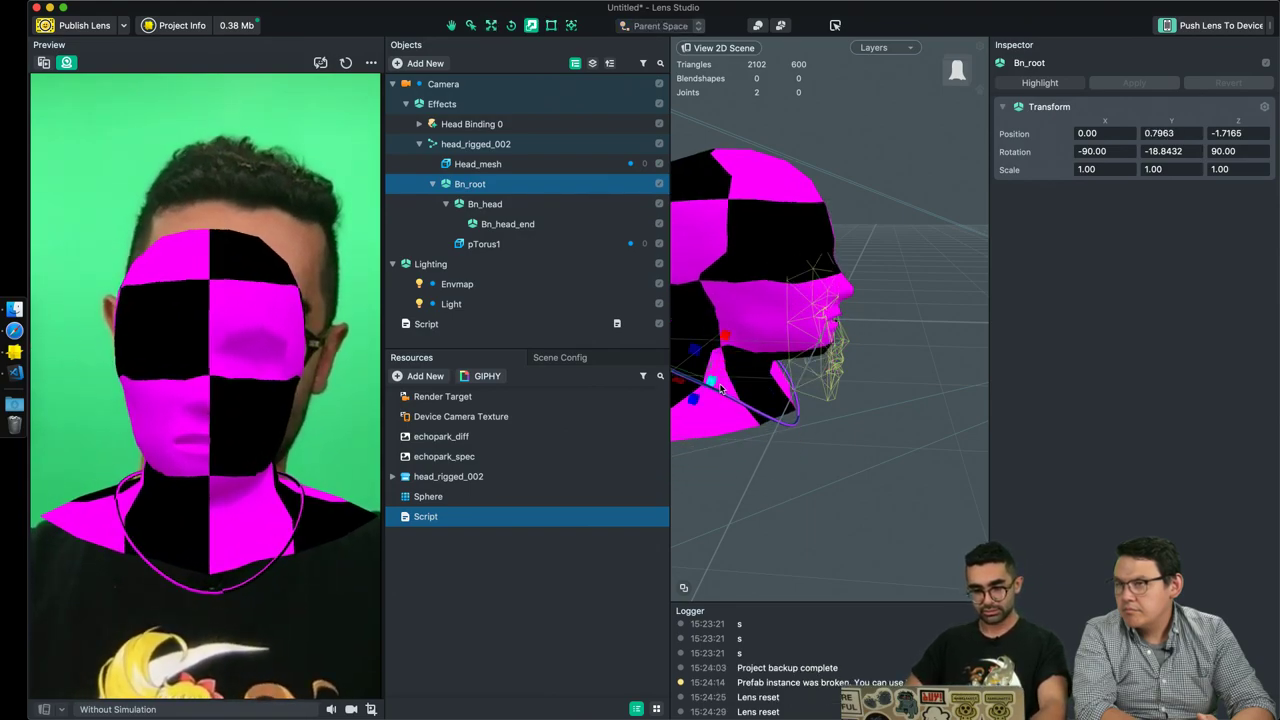
drag(698, 389, 732, 373)
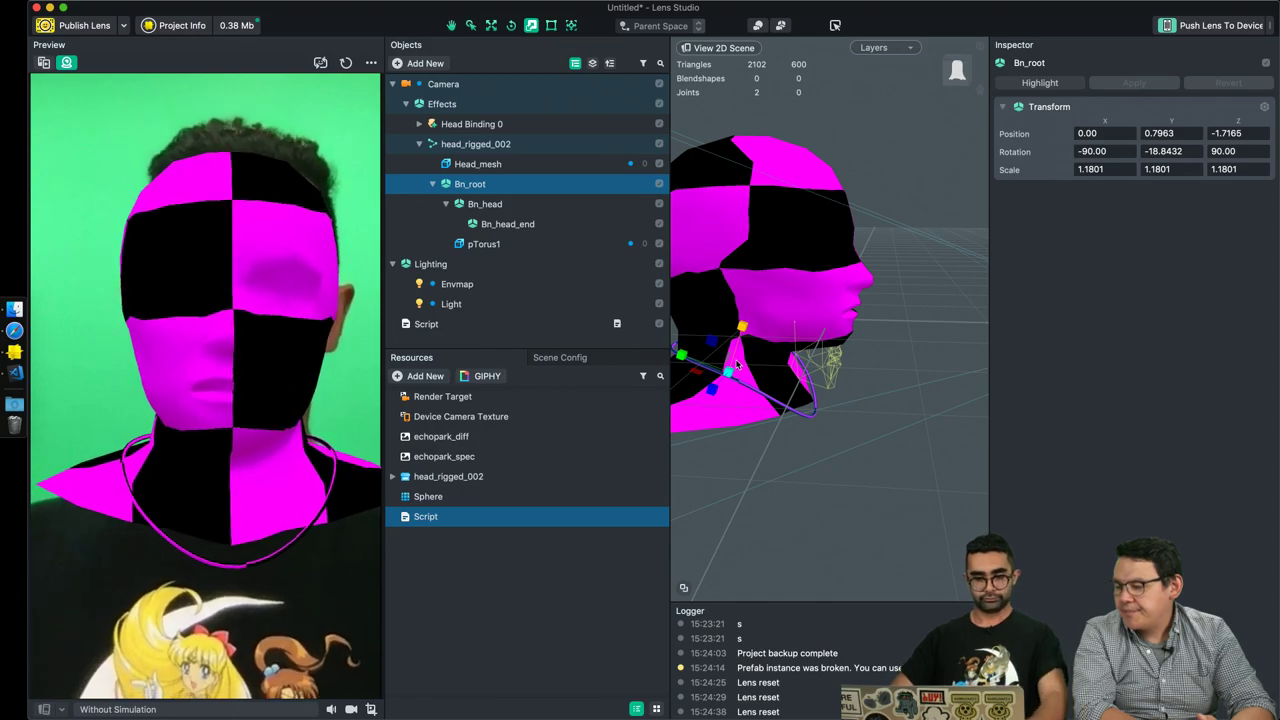
key(w)
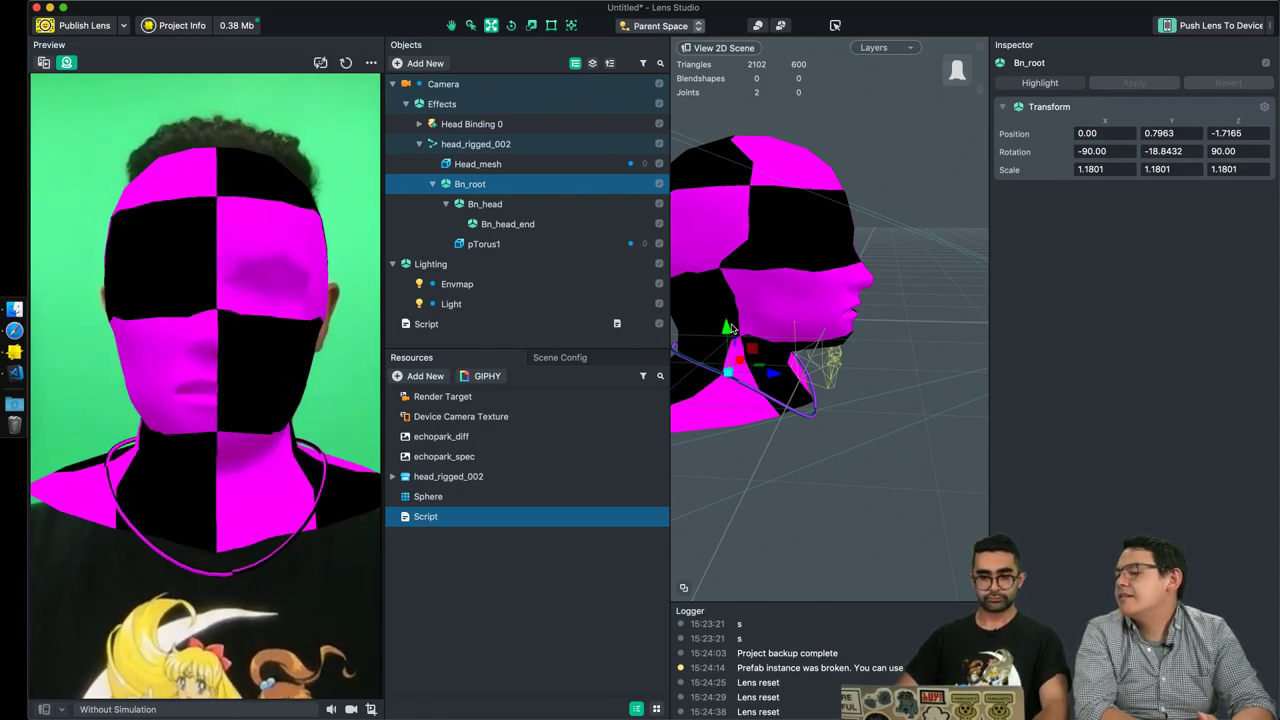
drag(728, 333, 731, 341)
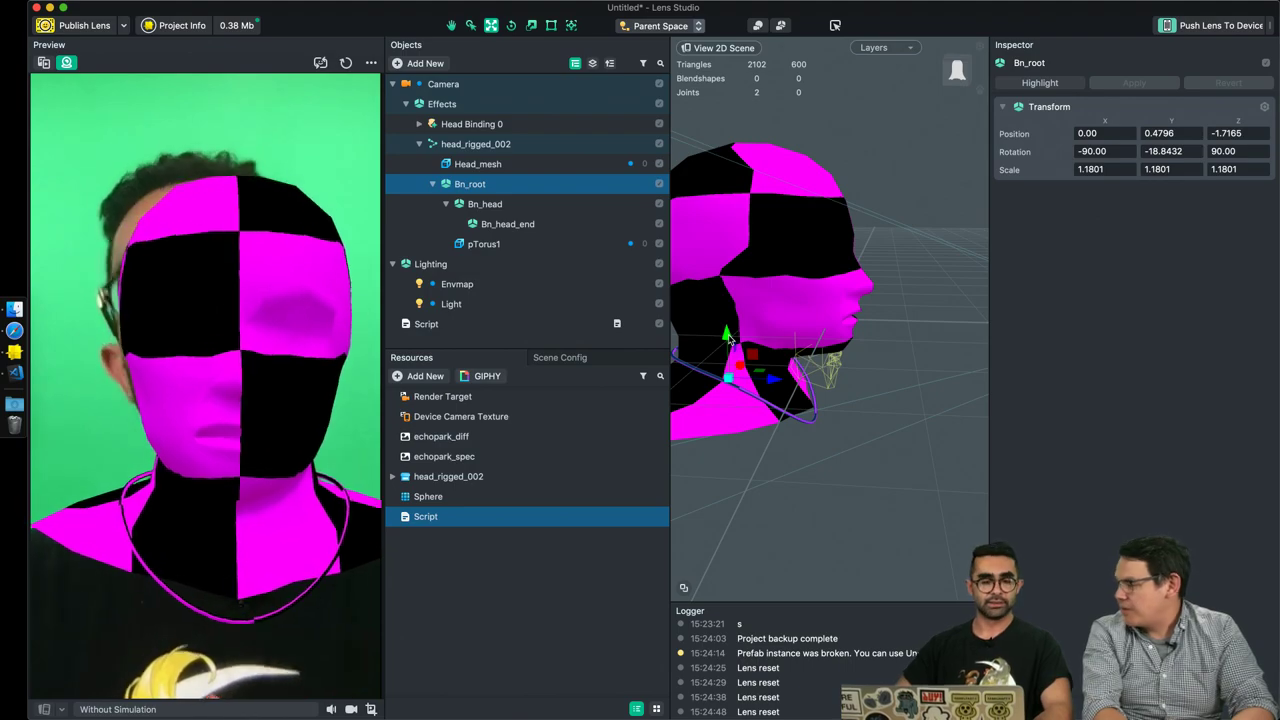
Review the rootOriginPosition line in the script and adjust Bn_root in Lens Studio to a Y position of about 0.30.
key(super+Tab)
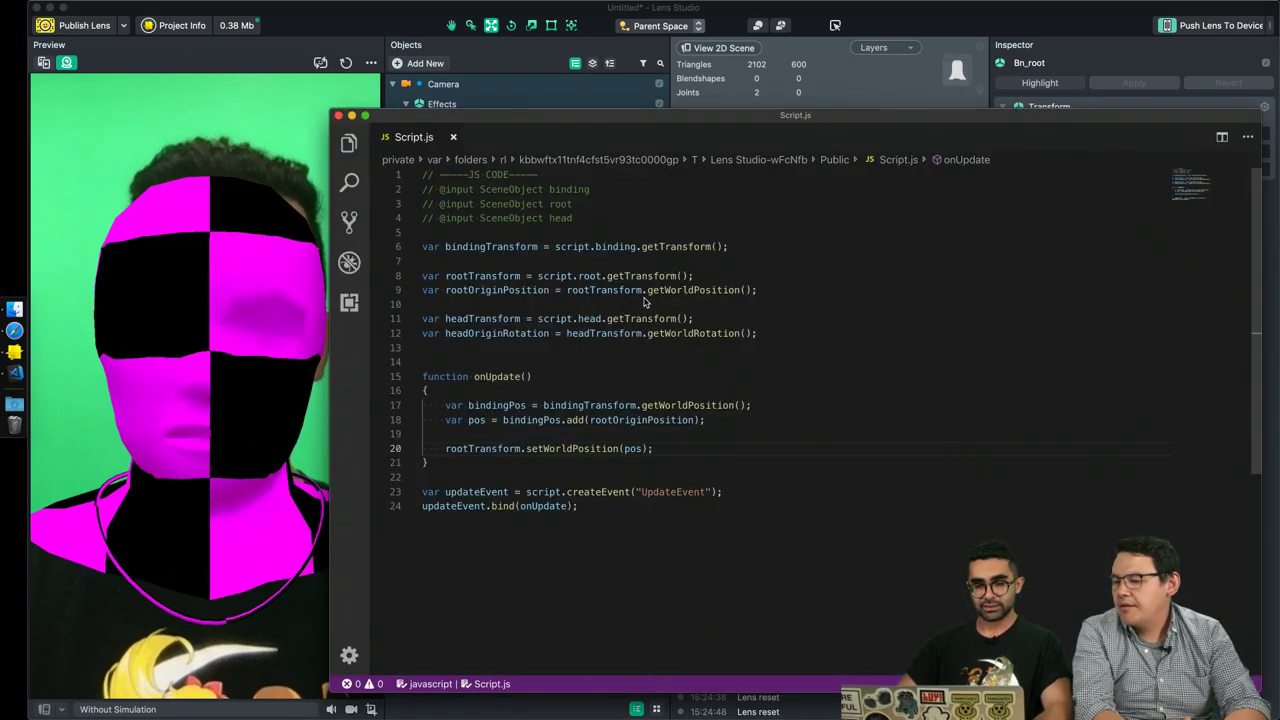
drag(743, 291, 420, 290)
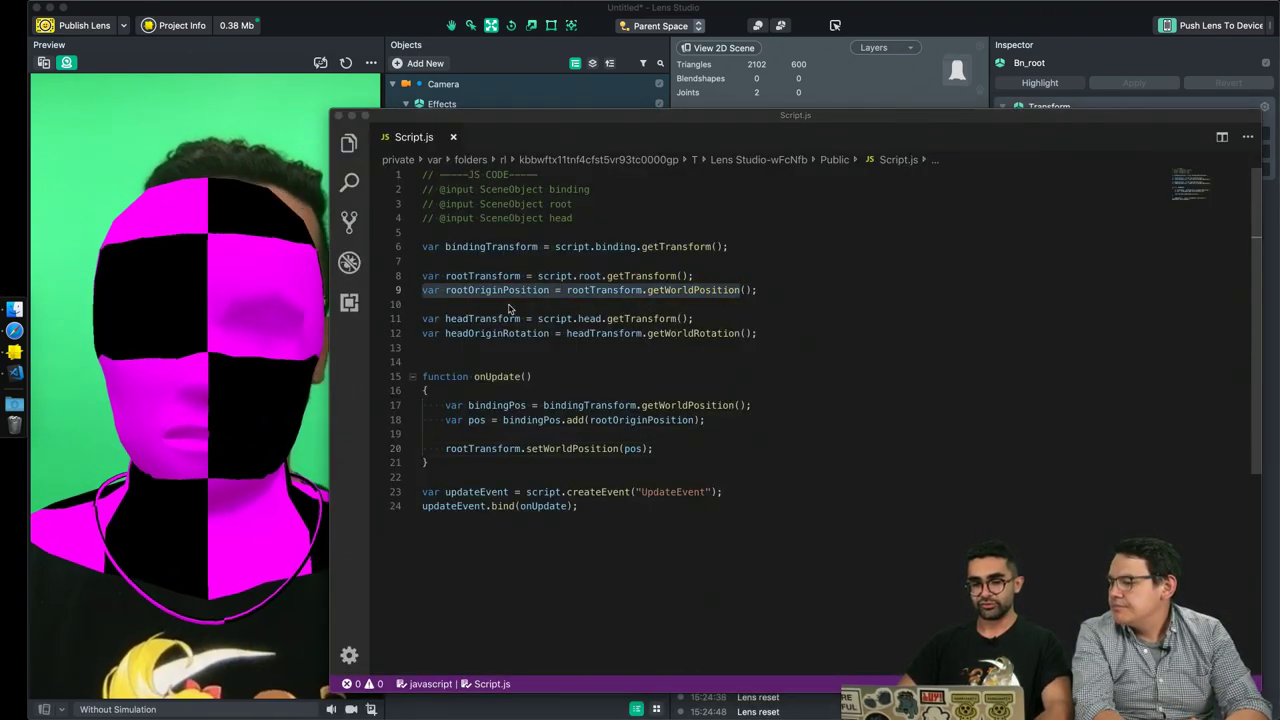
key(super+Tab)
drag(730, 340, 731, 345)
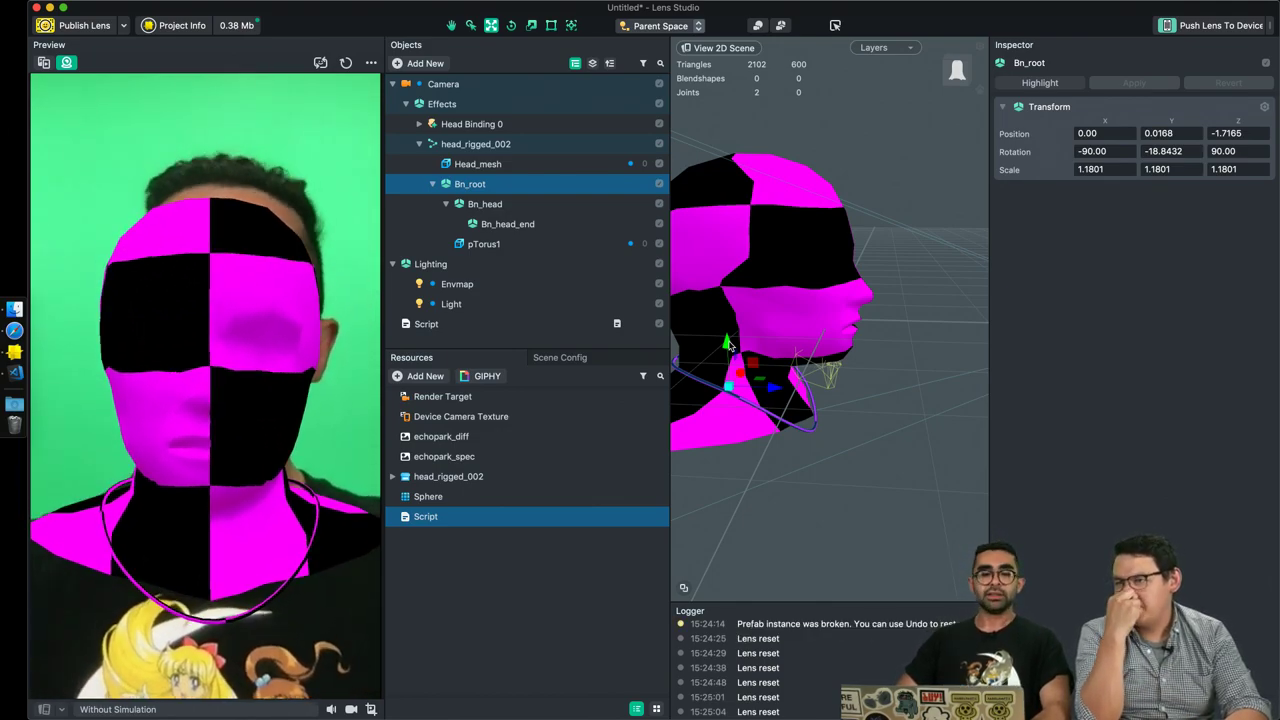
drag(730, 346, 730, 342)
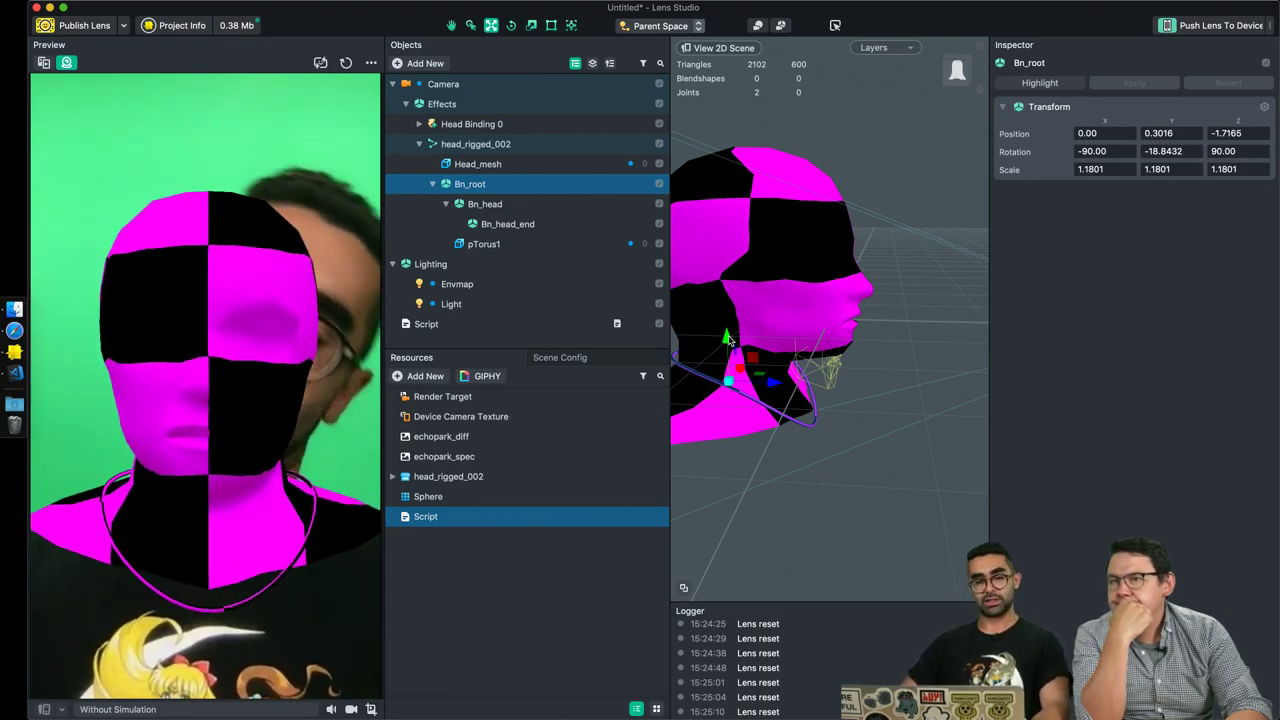
Try tilting the Bn_head joint sideways with the rotate tool to a Y rotation of about -26 degrees.
click(504, 124)
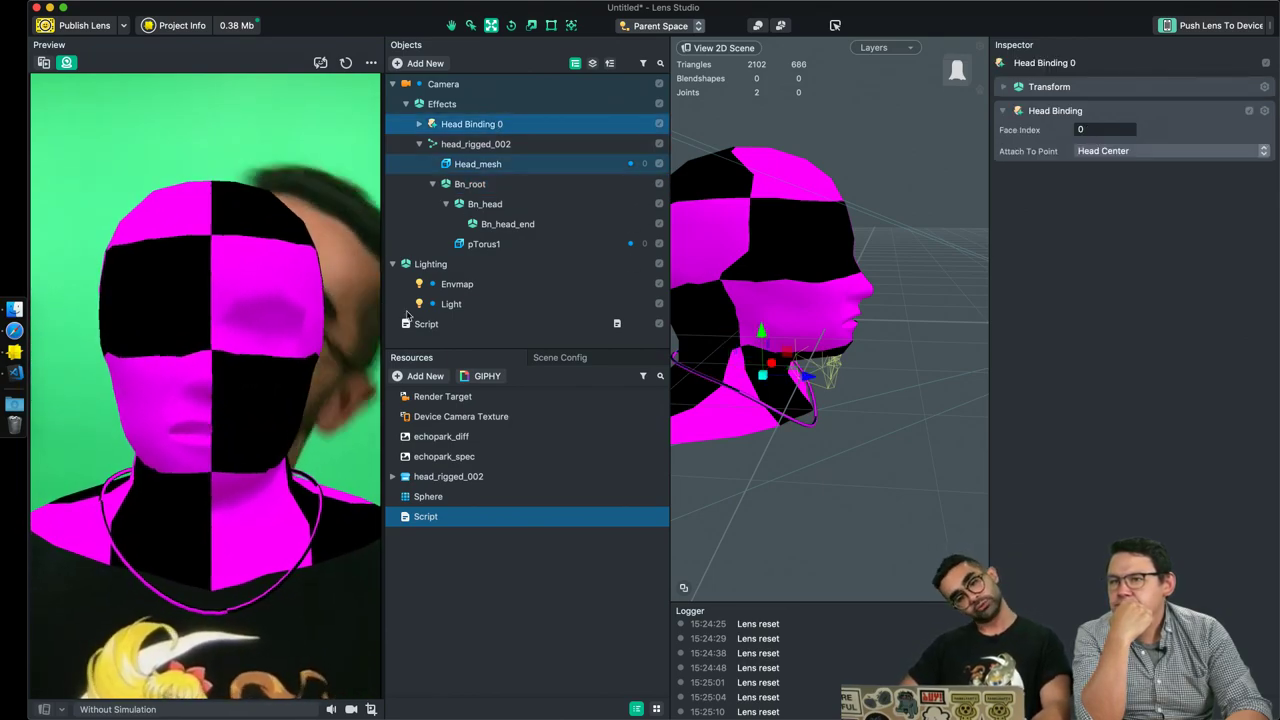
click(485, 204)
key(e)
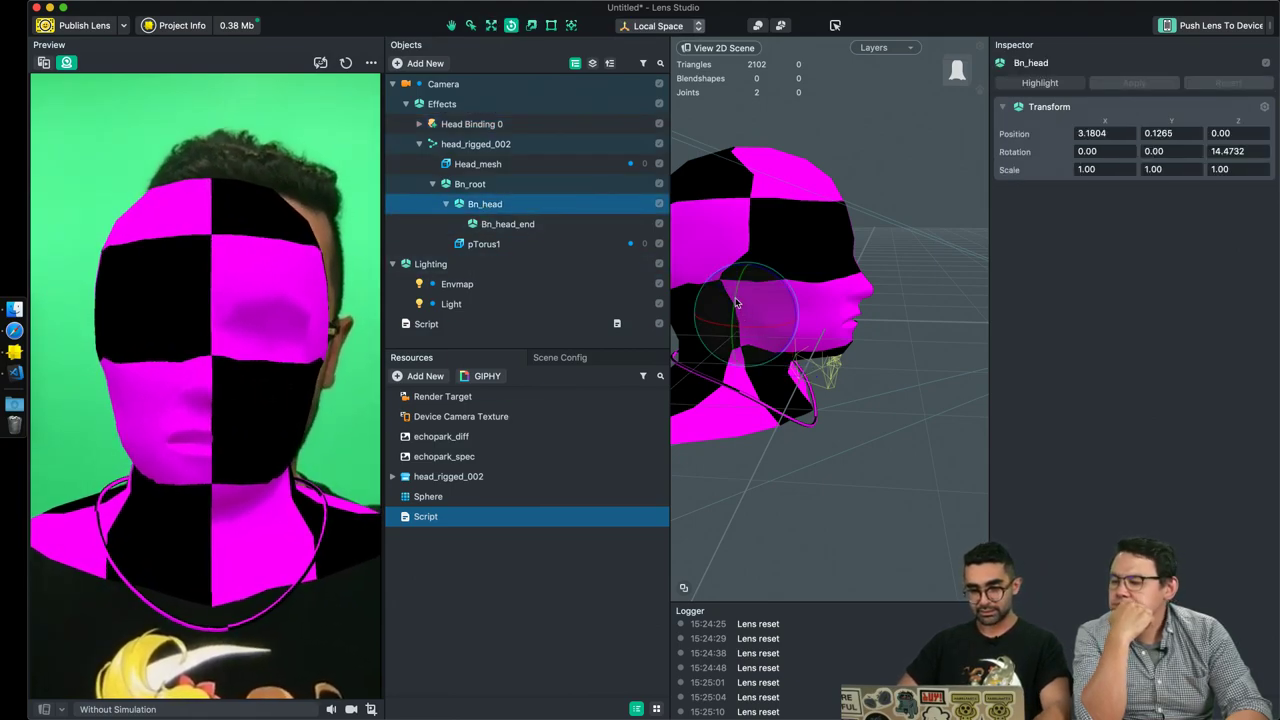
mouse_move(737, 300)
mouse_down()
mouse_move(727, 313)
mouse_move(733, 284)
mouse_move(727, 303)
mouse_up()
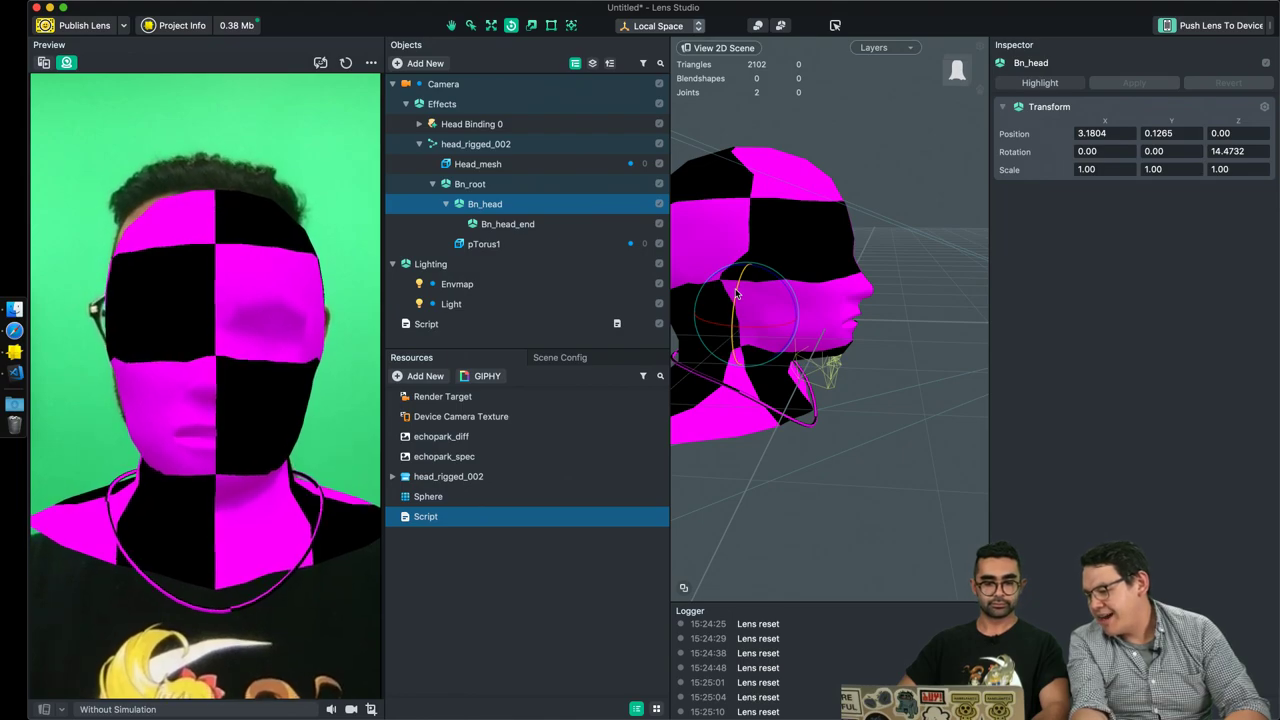
drag(736, 292, 732, 338)
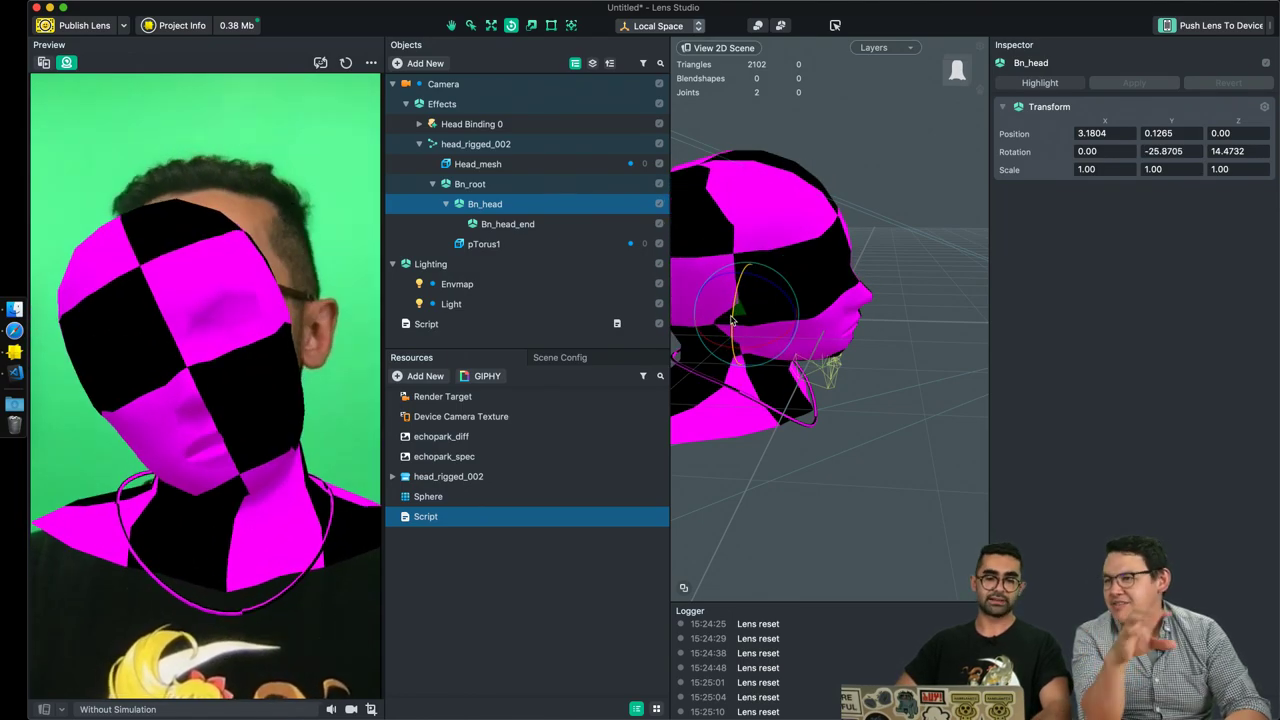
Switch to Visual Studio Code and add the line var bindingRot = bindingTransform.getWorldRotation(); after the setWorldPosition call in onUpdate.
key(super+Tab)
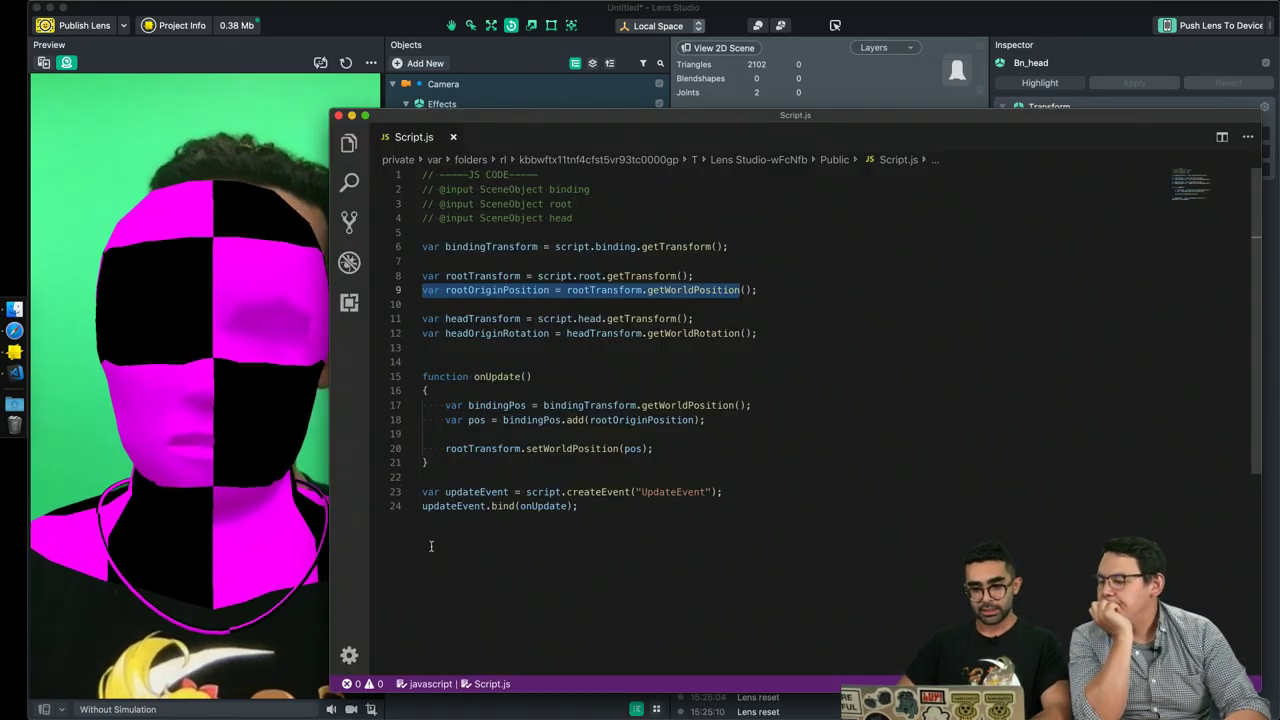
click(673, 438)
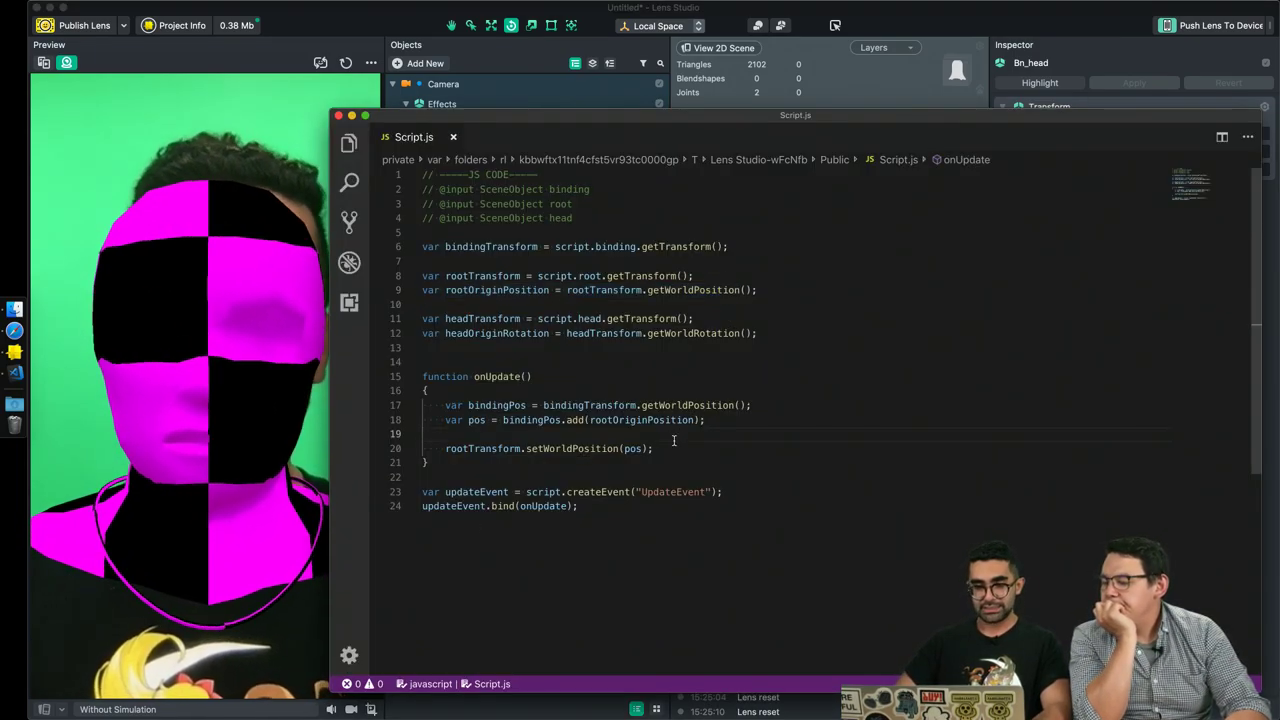
key(Return)
key(Return)
text(vatr)
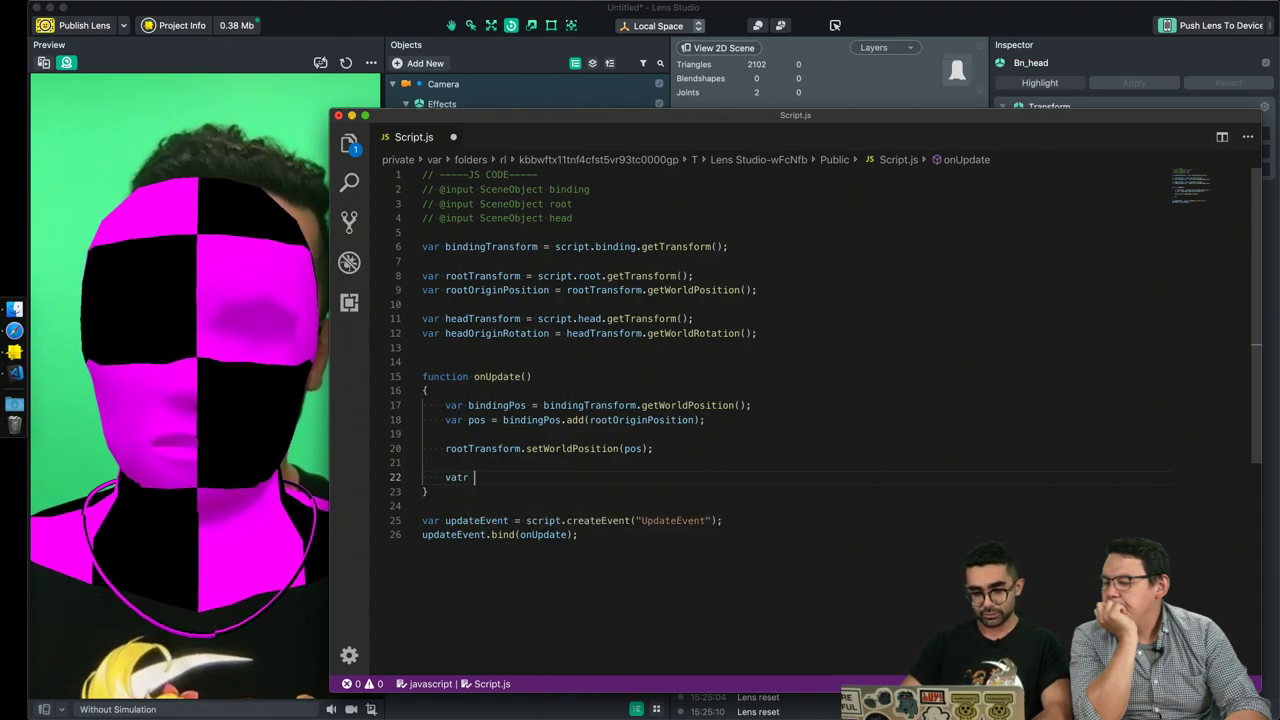
key(BackSpace)
text(r bbind)
key(BackSpace)
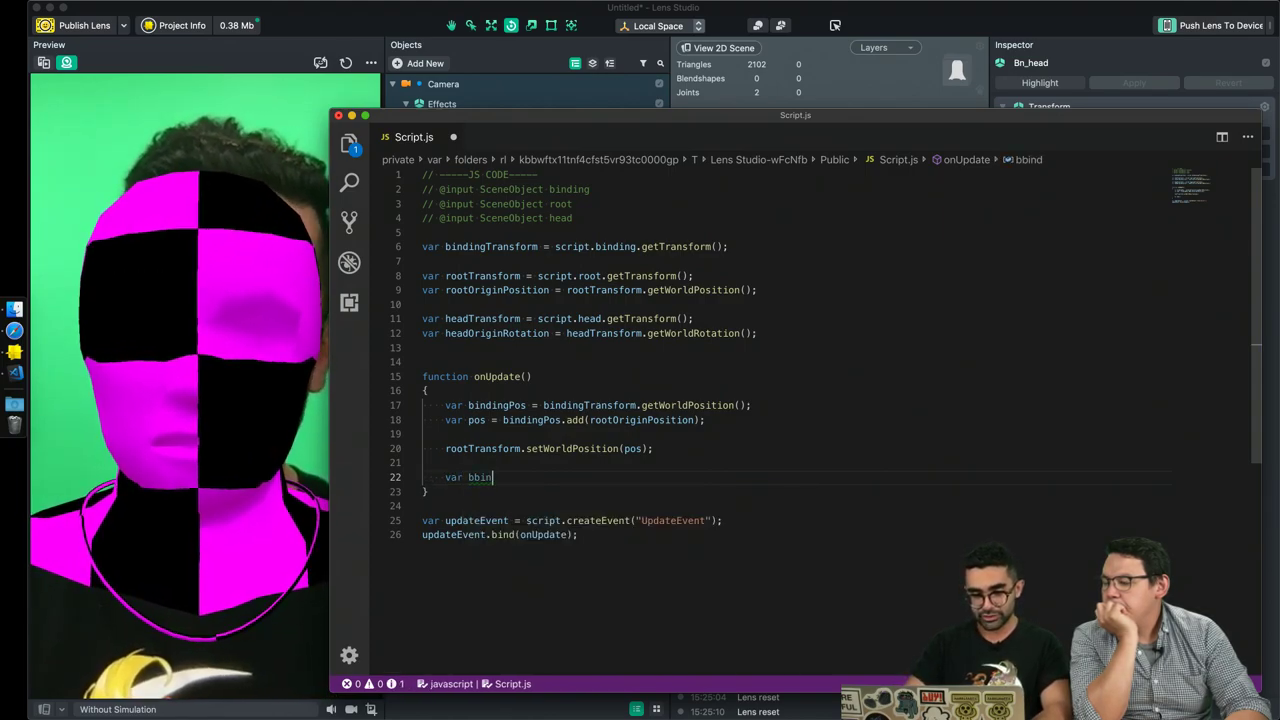
key(BackSpace)
text(i)
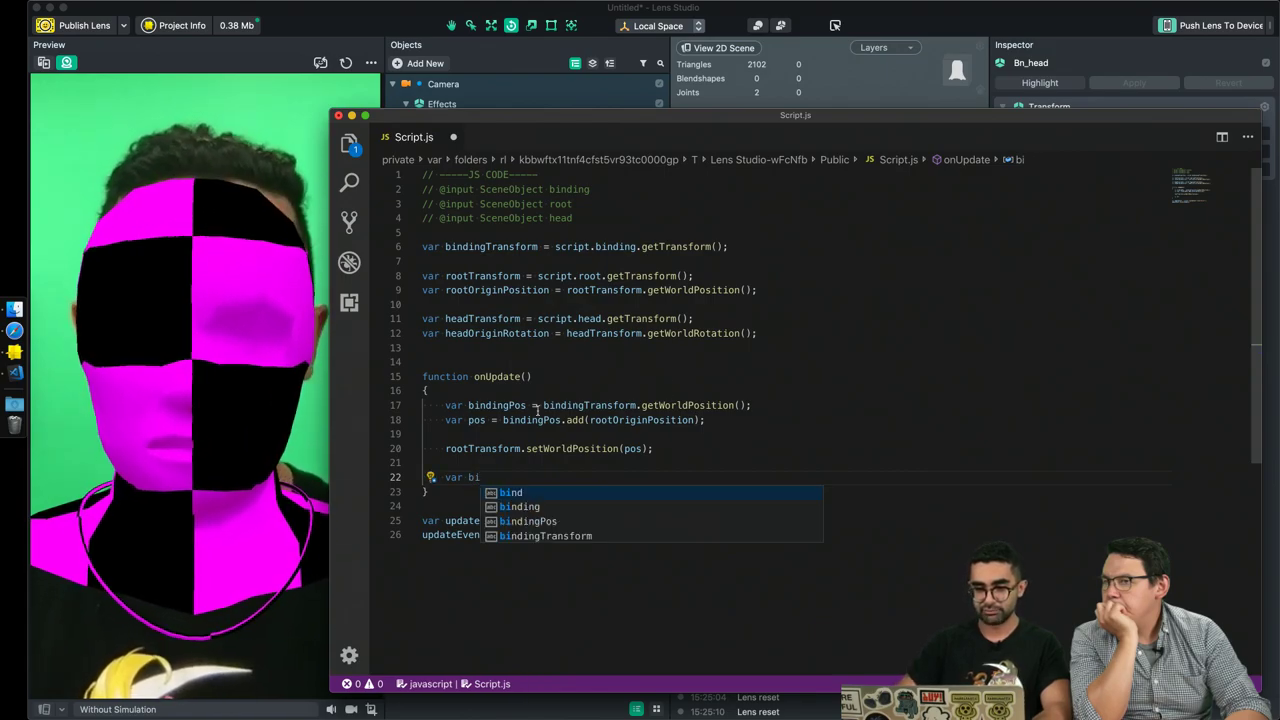
text(ndingRot = bi)
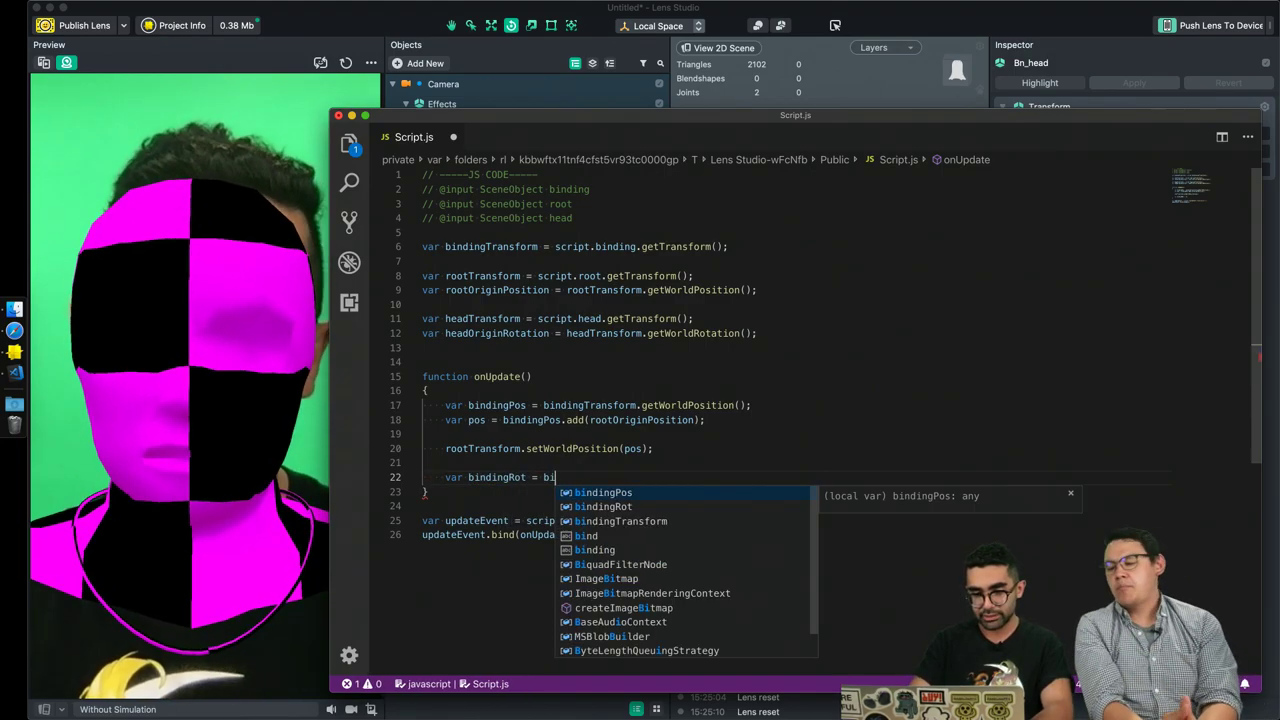
text(ndin)
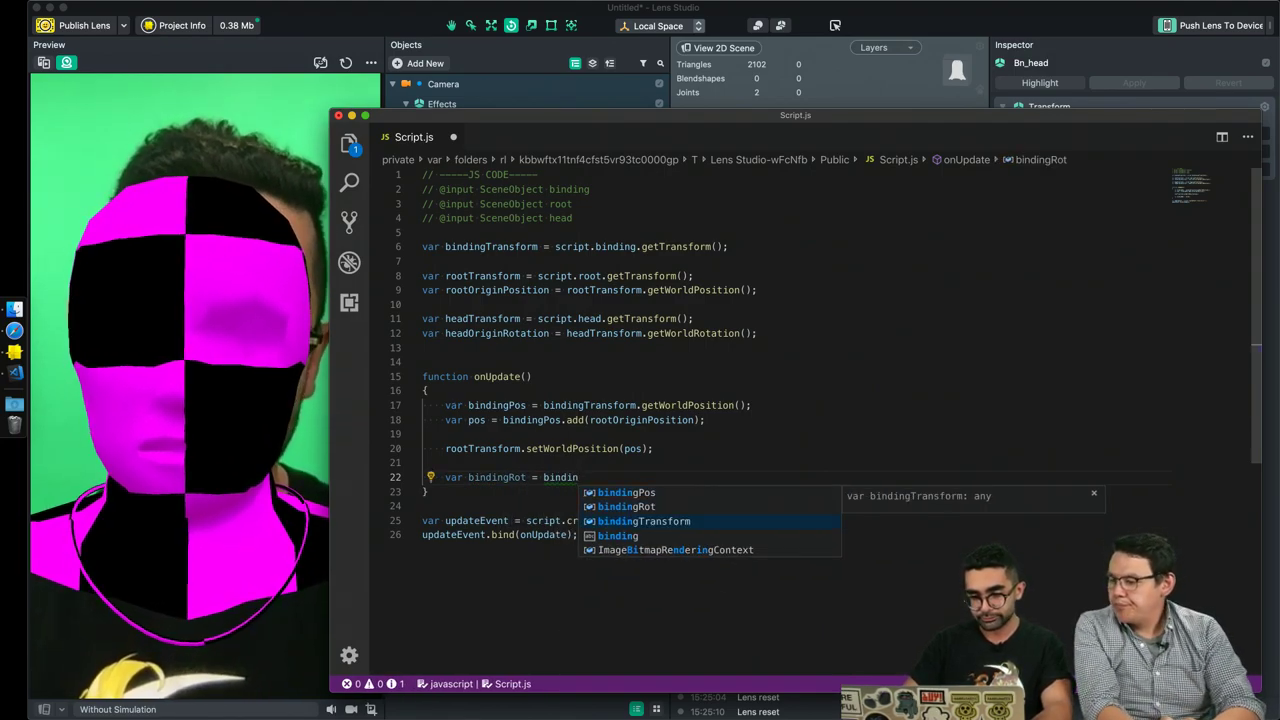
text(gTransform.getWo)
key(Down)
key(Return)
text(();)
Add a rot variable below bindingRot that holds bindingRot.multiply(headOriginRotation).
key(Return)
text(var )
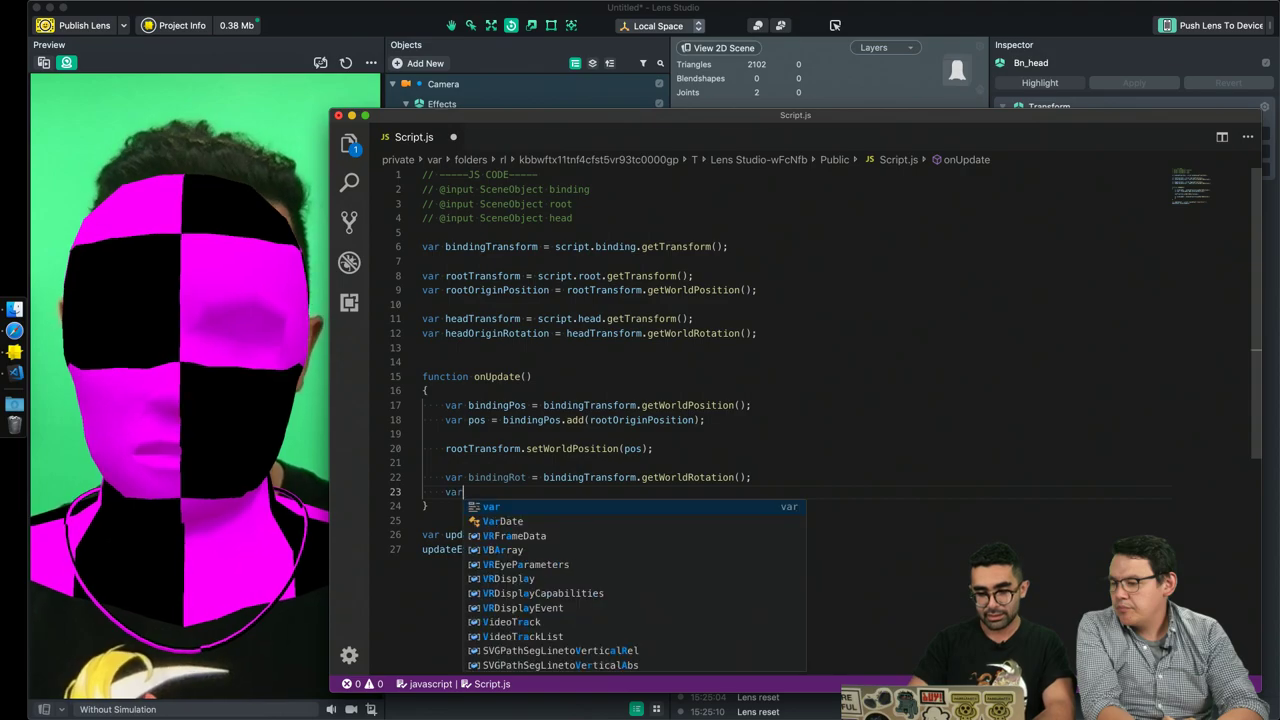
text(rot )
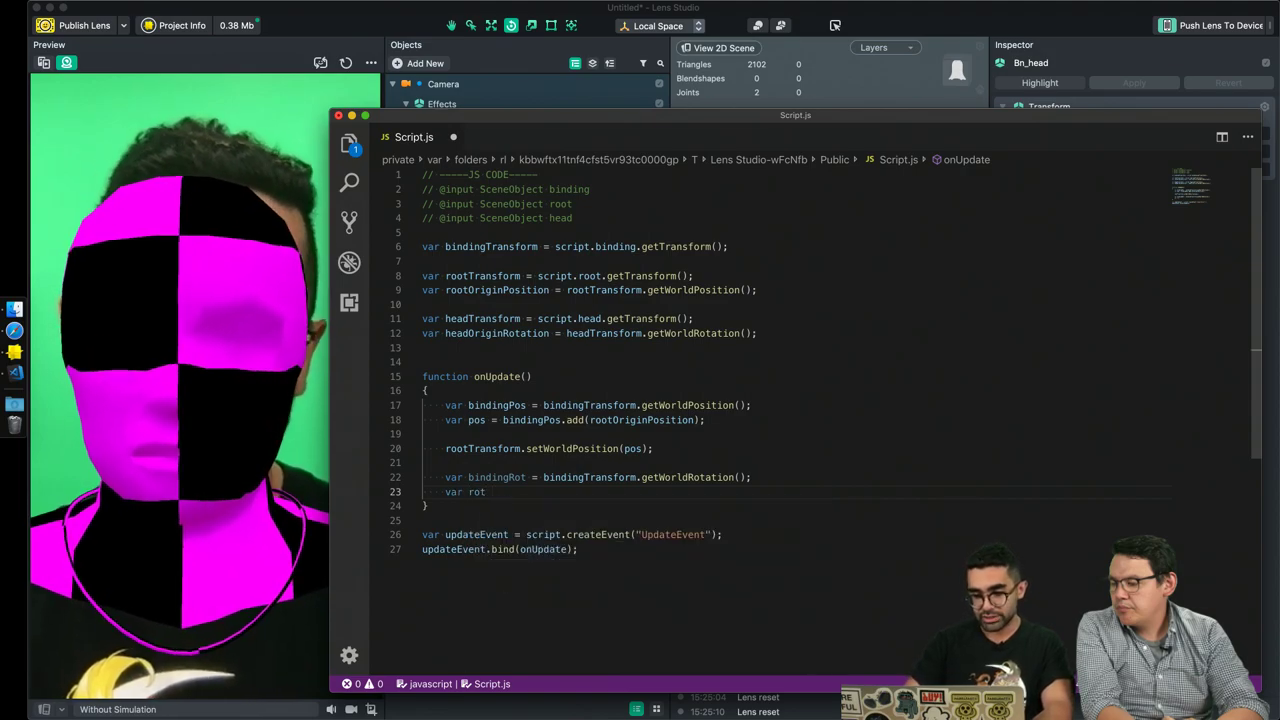
text(= )
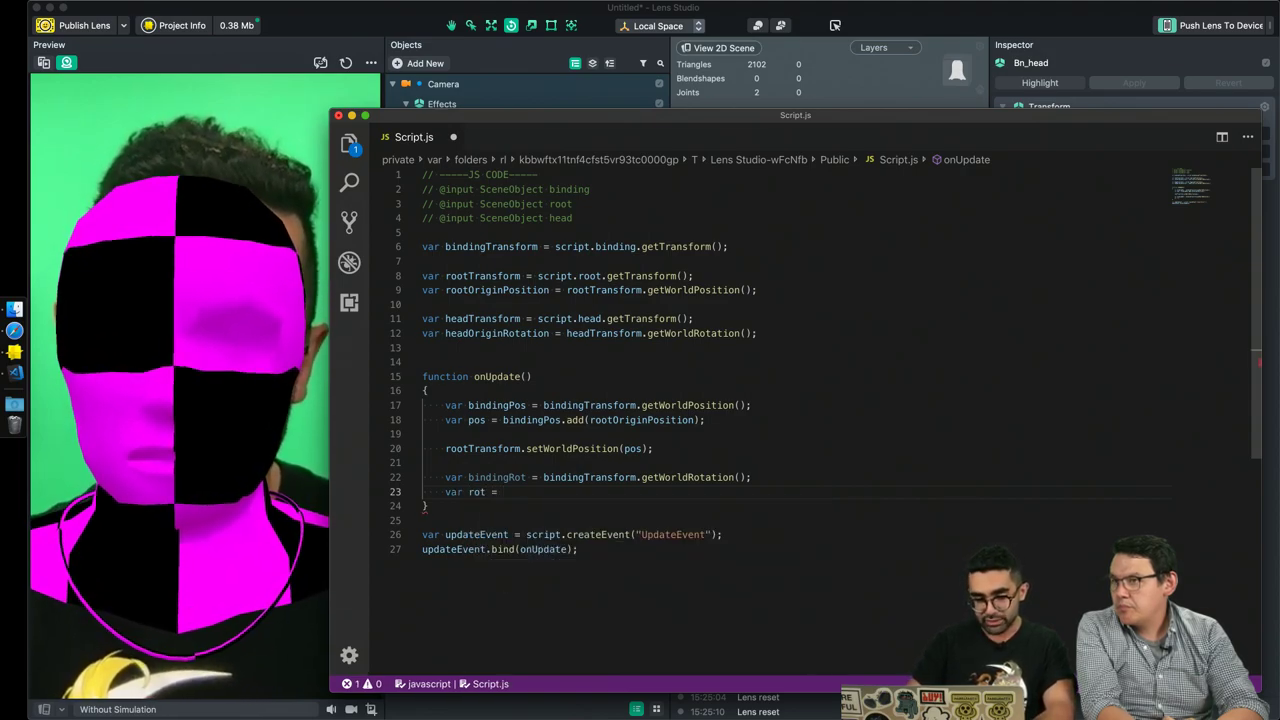
text(bindi)
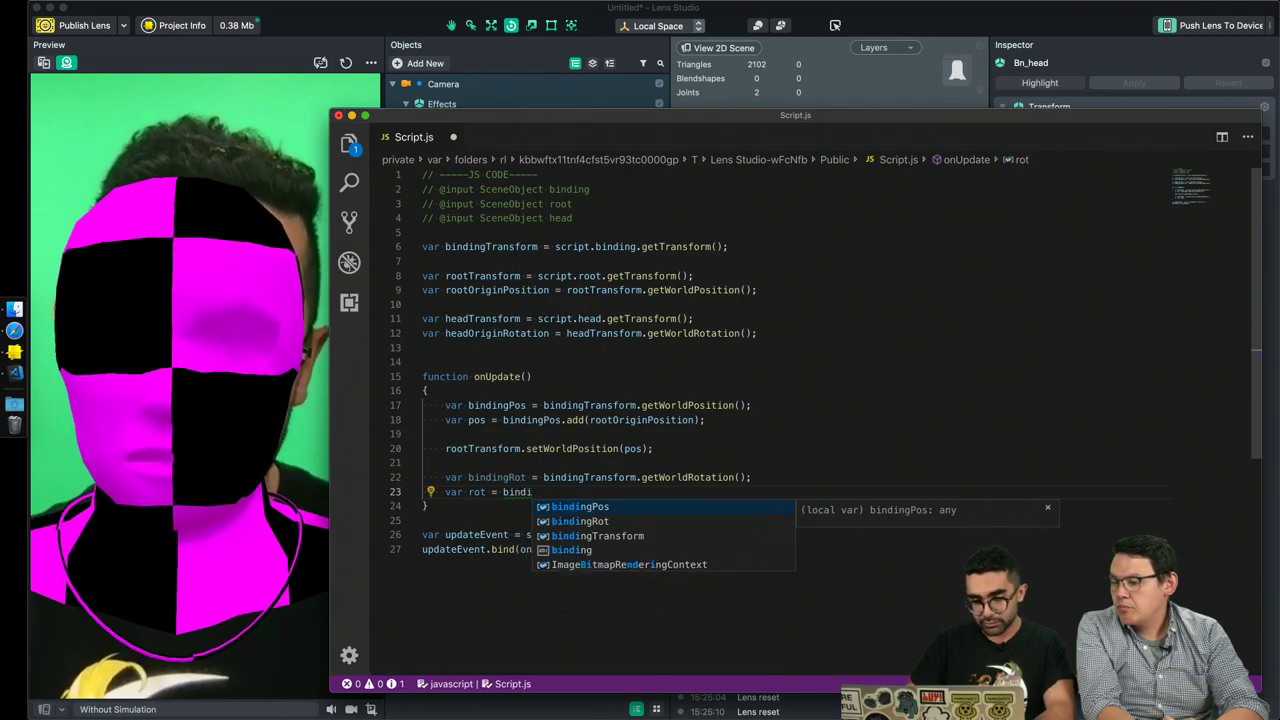
text(ngRot.)
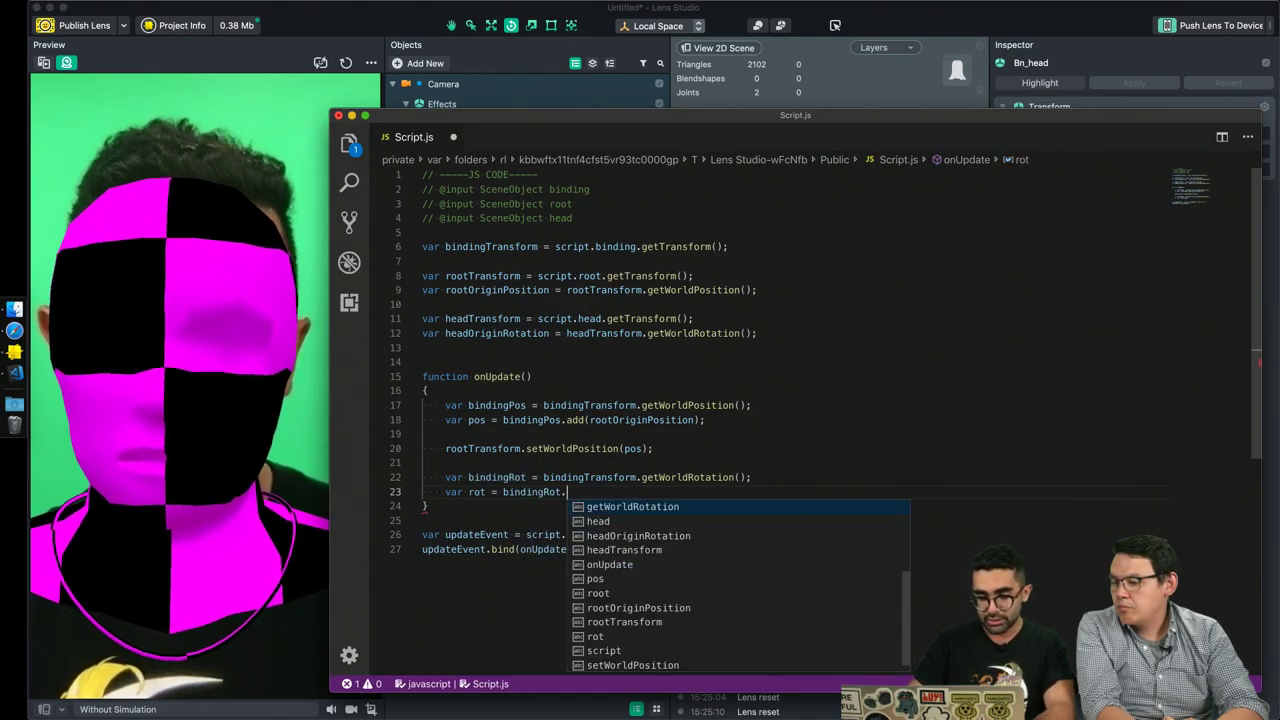
text(multipl)
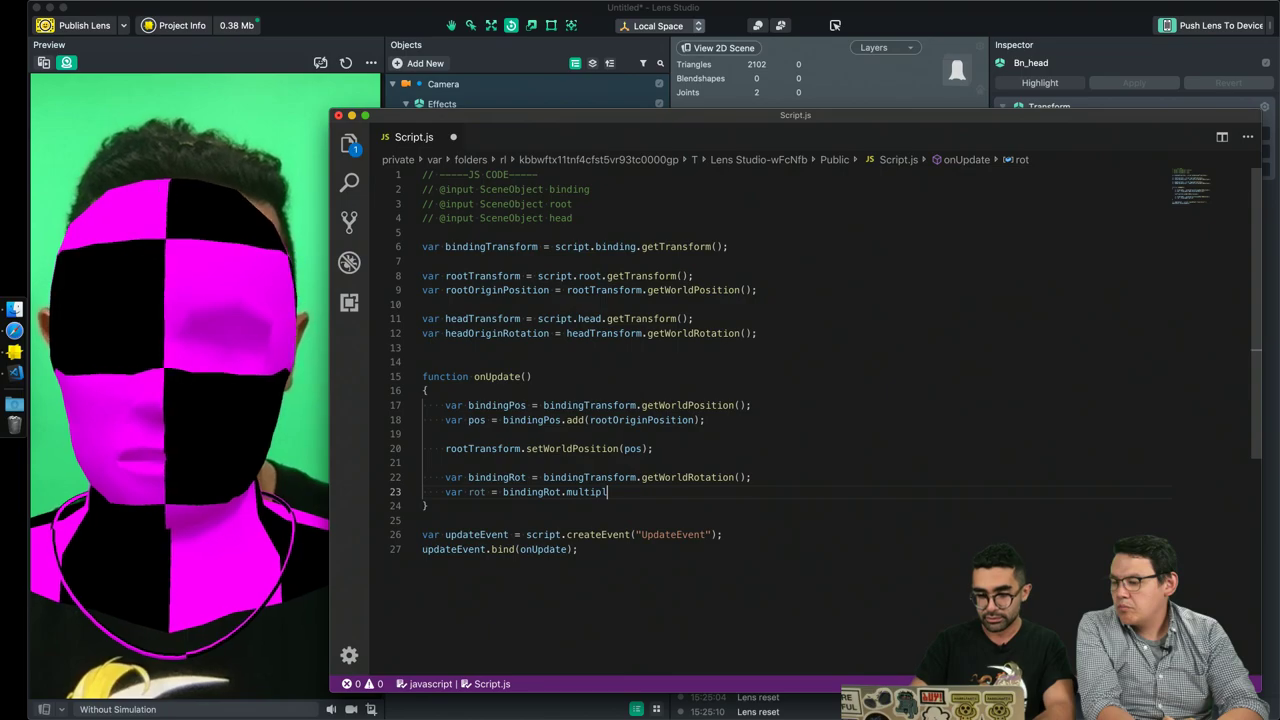
text(y())
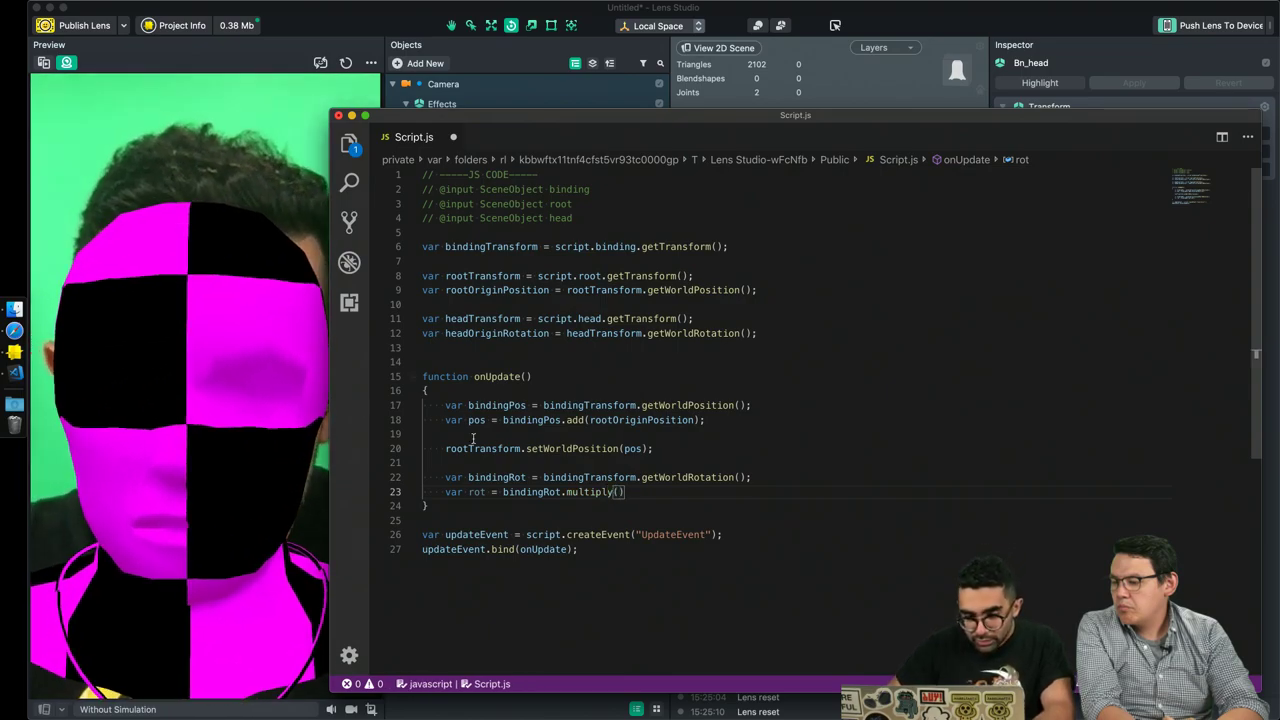
double_click(500, 333)
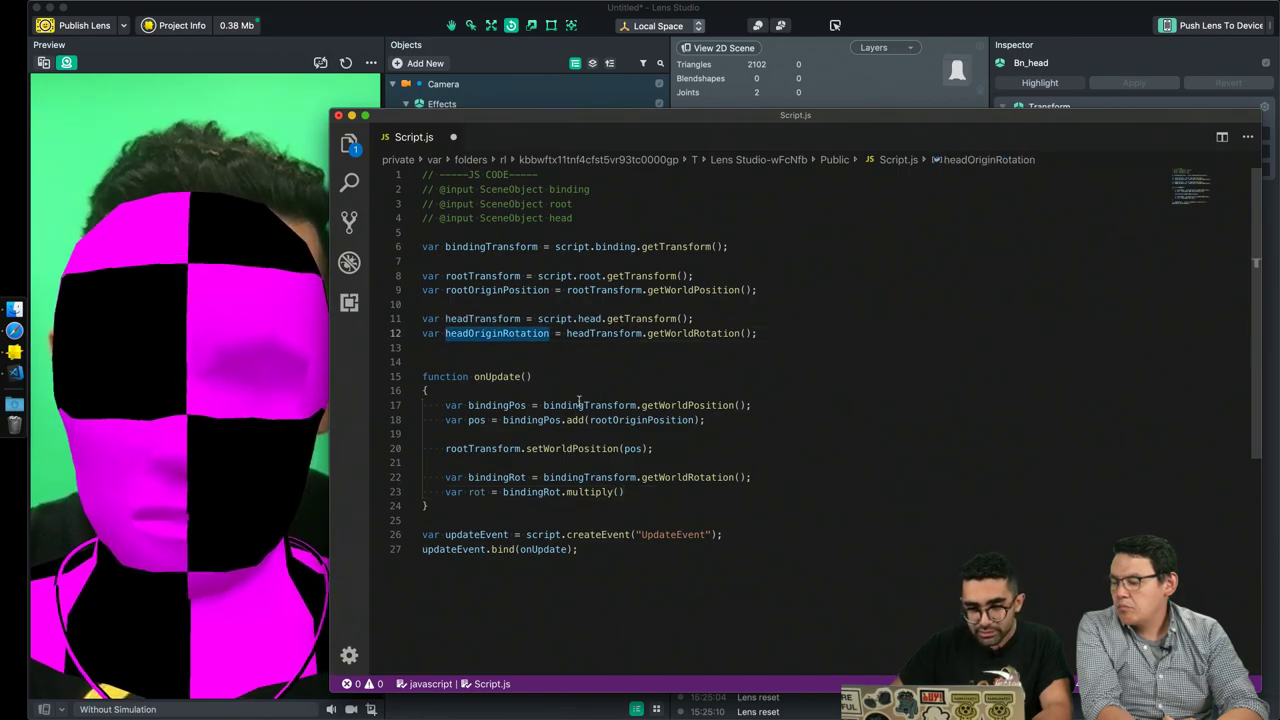
key(super+c)
click(622, 492)
key(super+v)
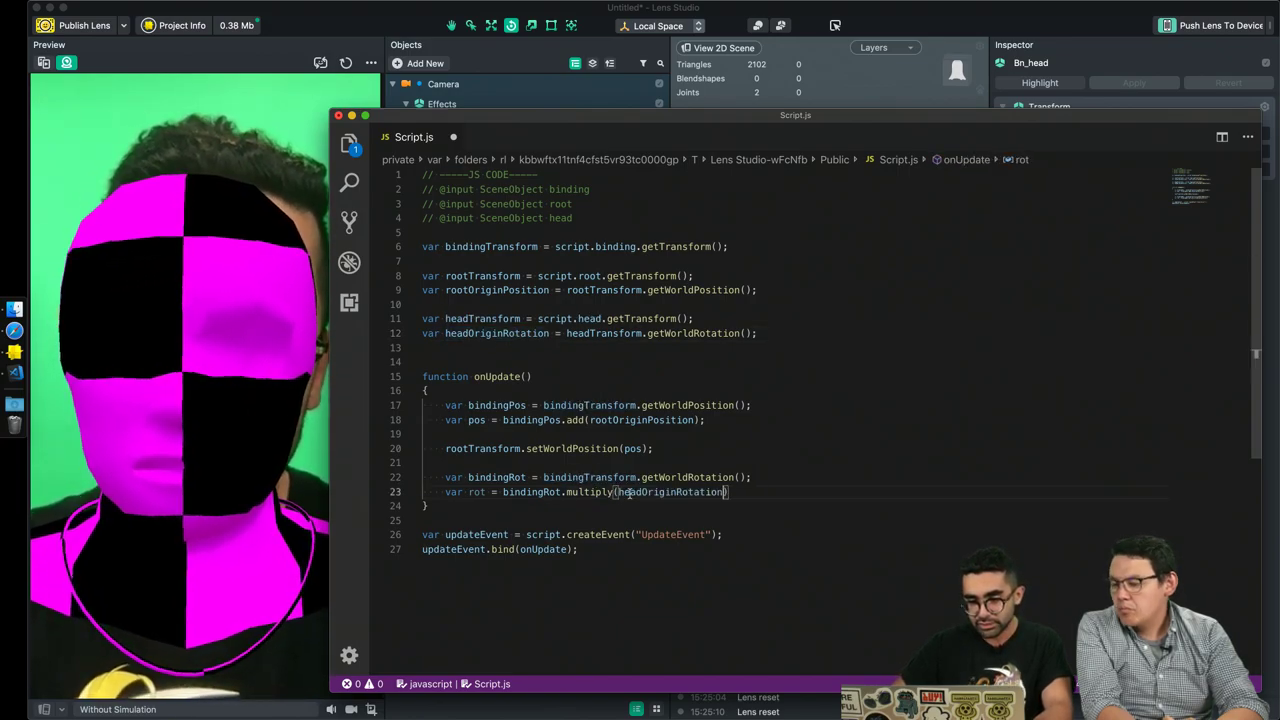
Add headTransform.setWorldRotation(rot); at the end of onUpdate and save the script.
key(Return)
key(Return)
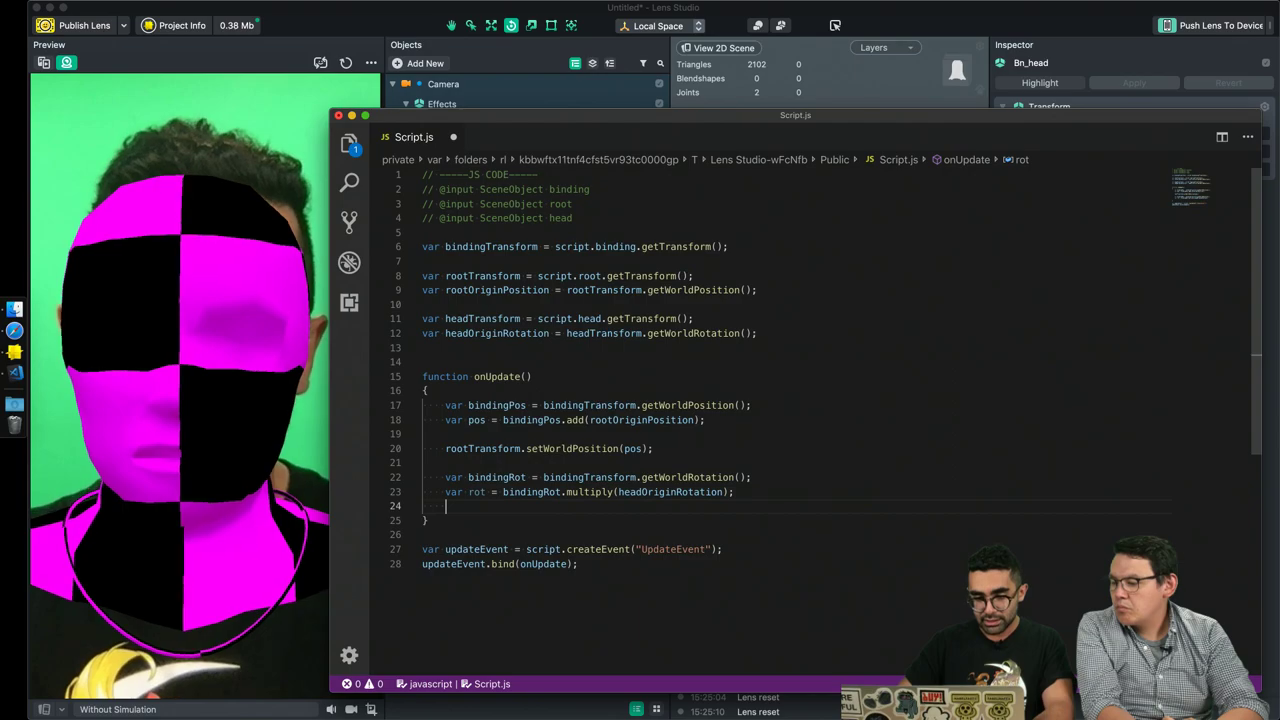
text(head)
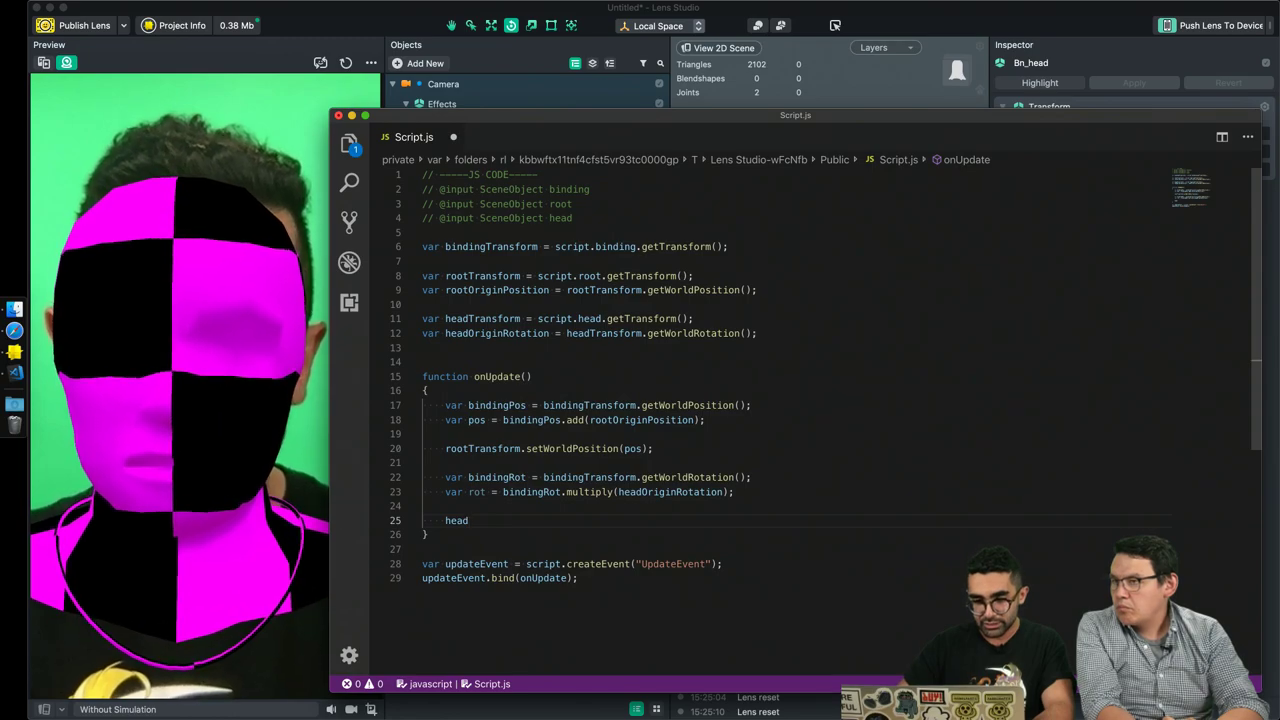
key(BackSpace)
key(BackSpace)
key(BackSpace)
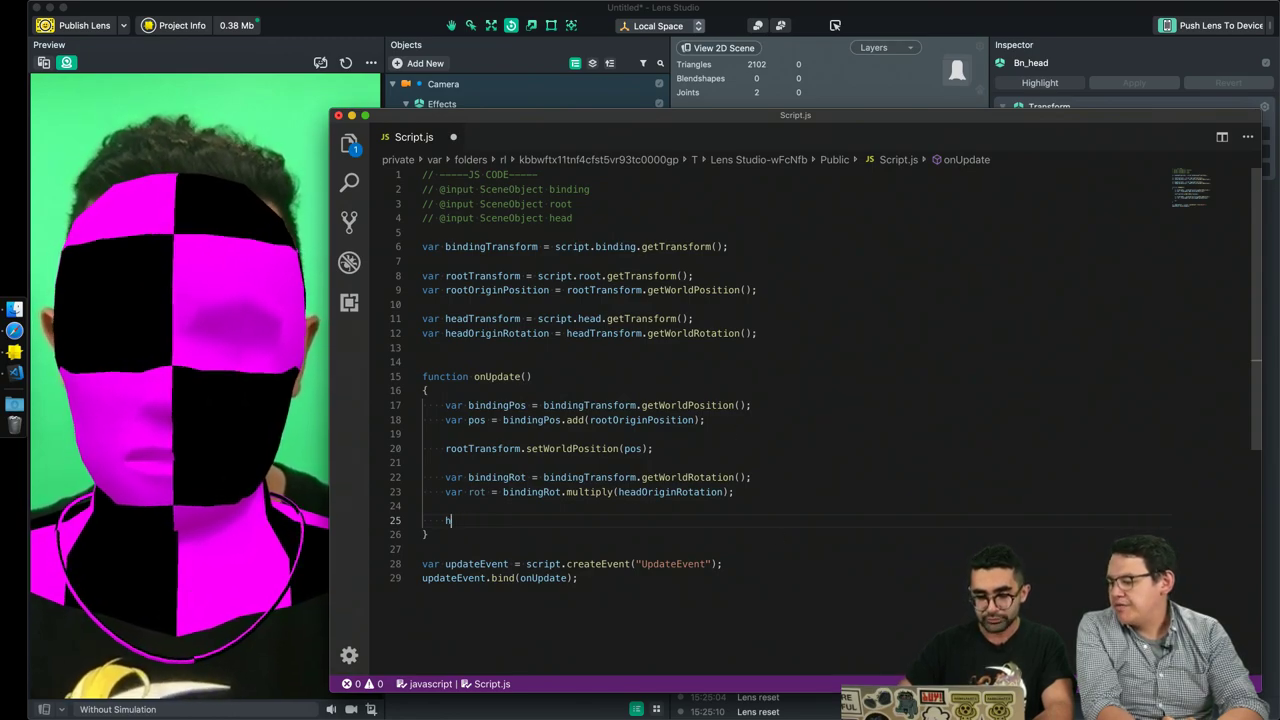
text(eadTransform)
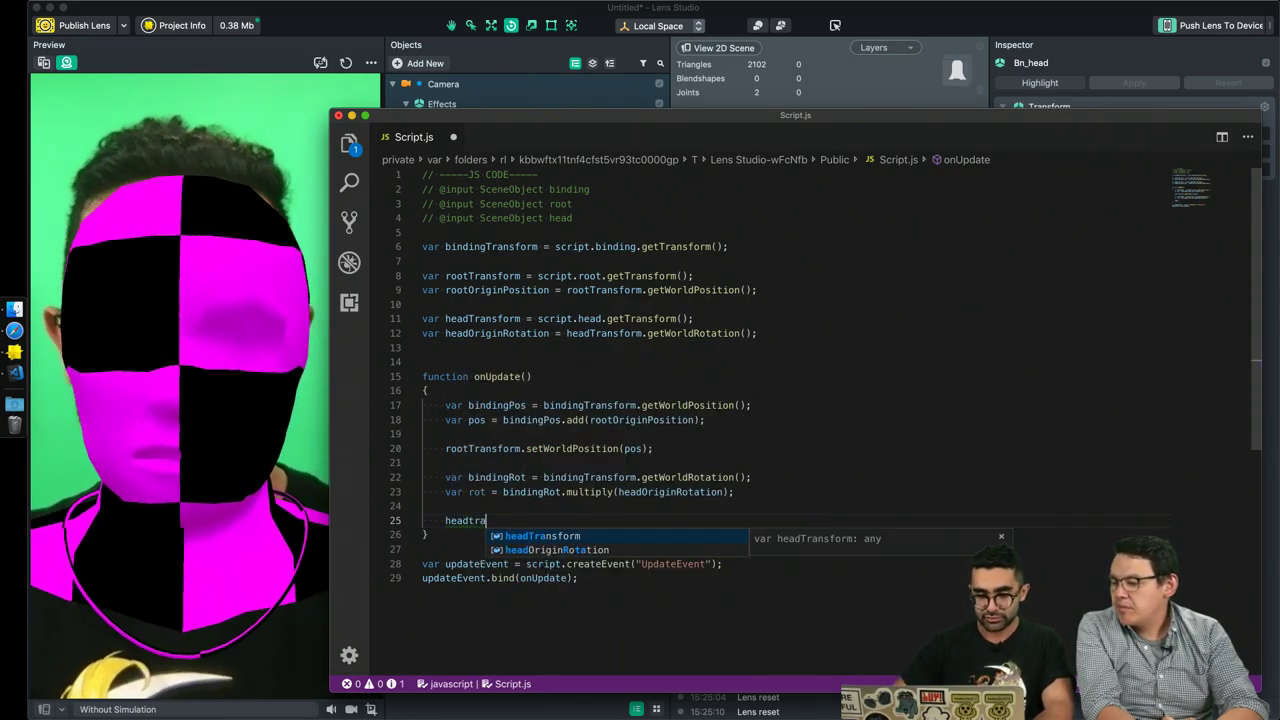
text(.)
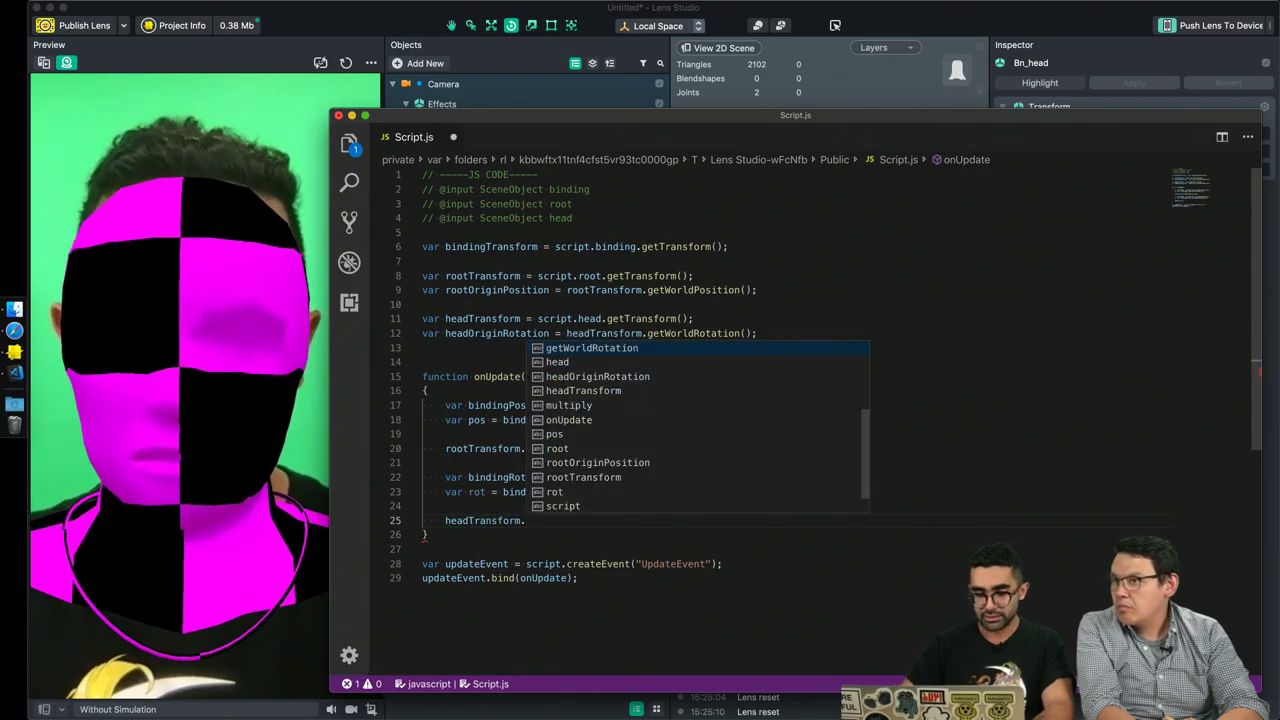
text(setWorl)
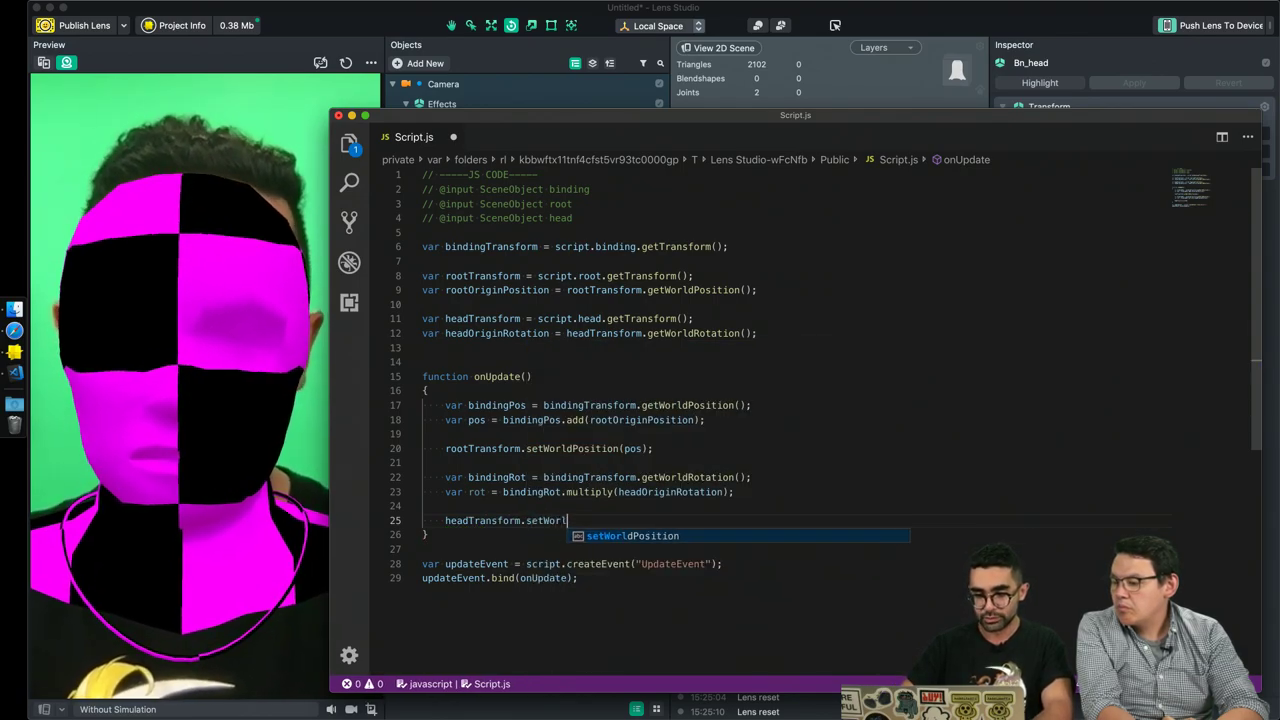
text(dRotation)
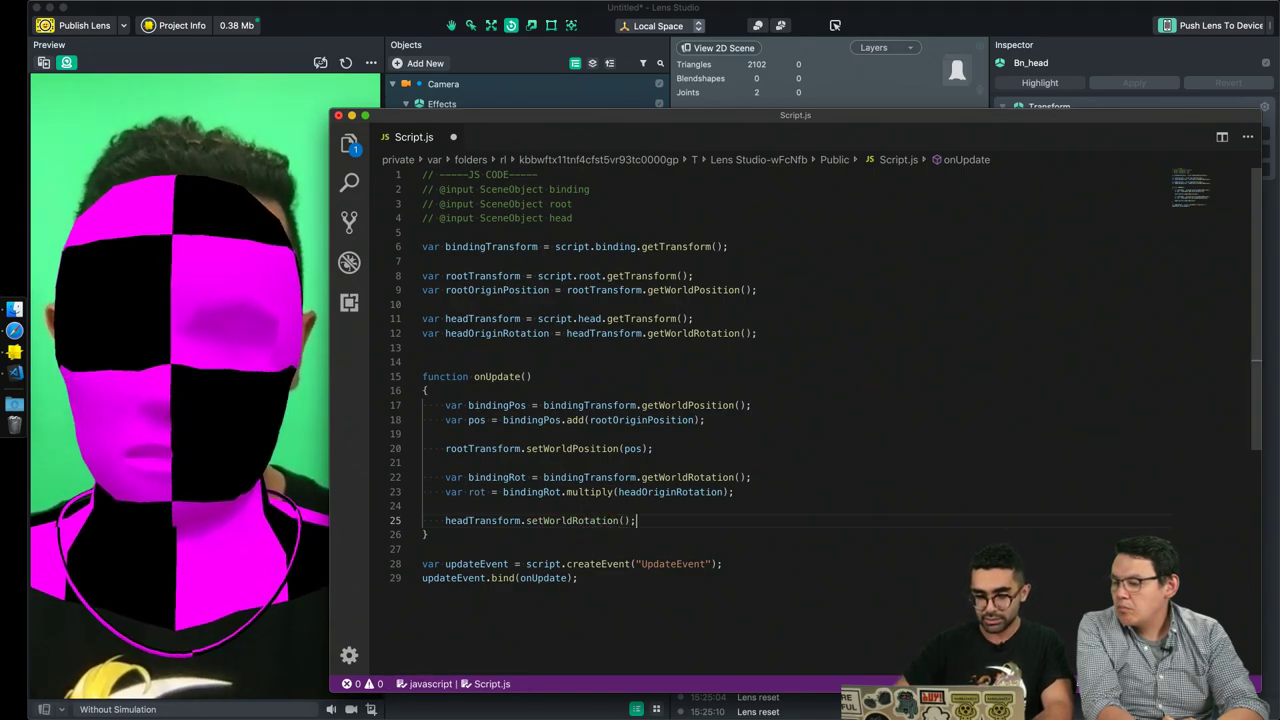
text((rot)
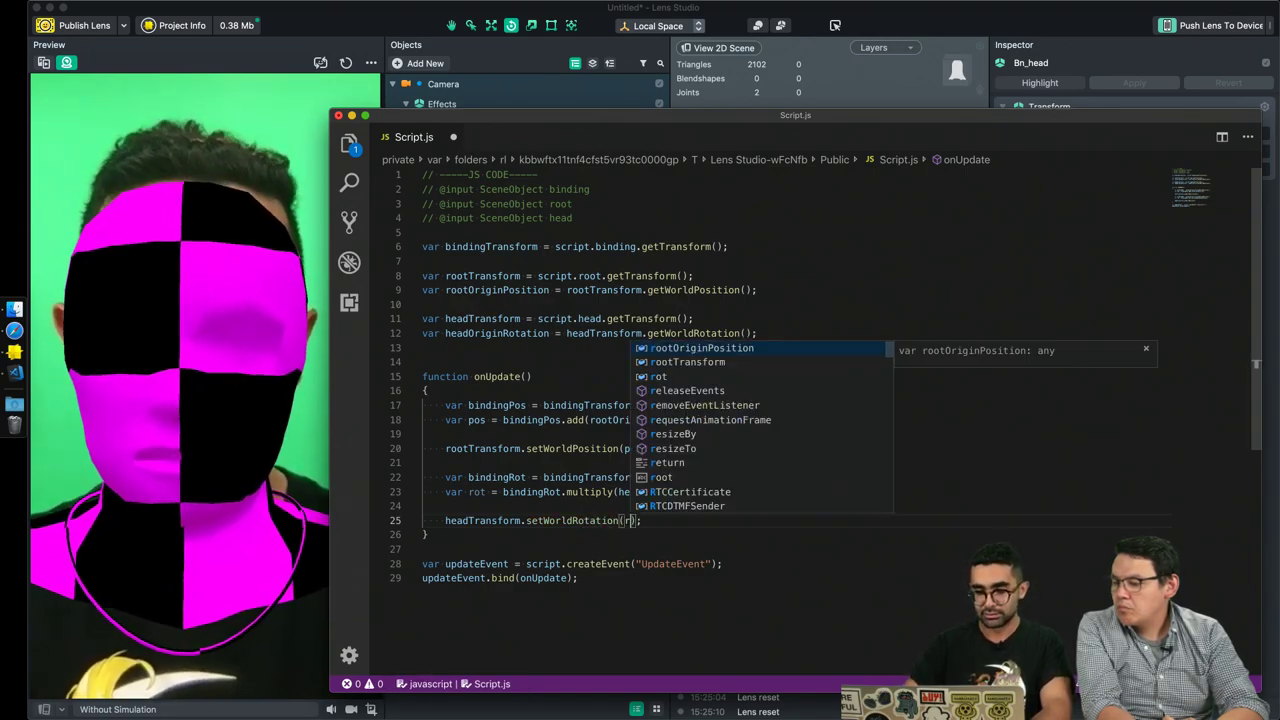
key(super+s)
Switch back to Lens Studio and turn off the base texture of the default_head_001_occluder1 material in head_rigged_002.
click(264, 367)
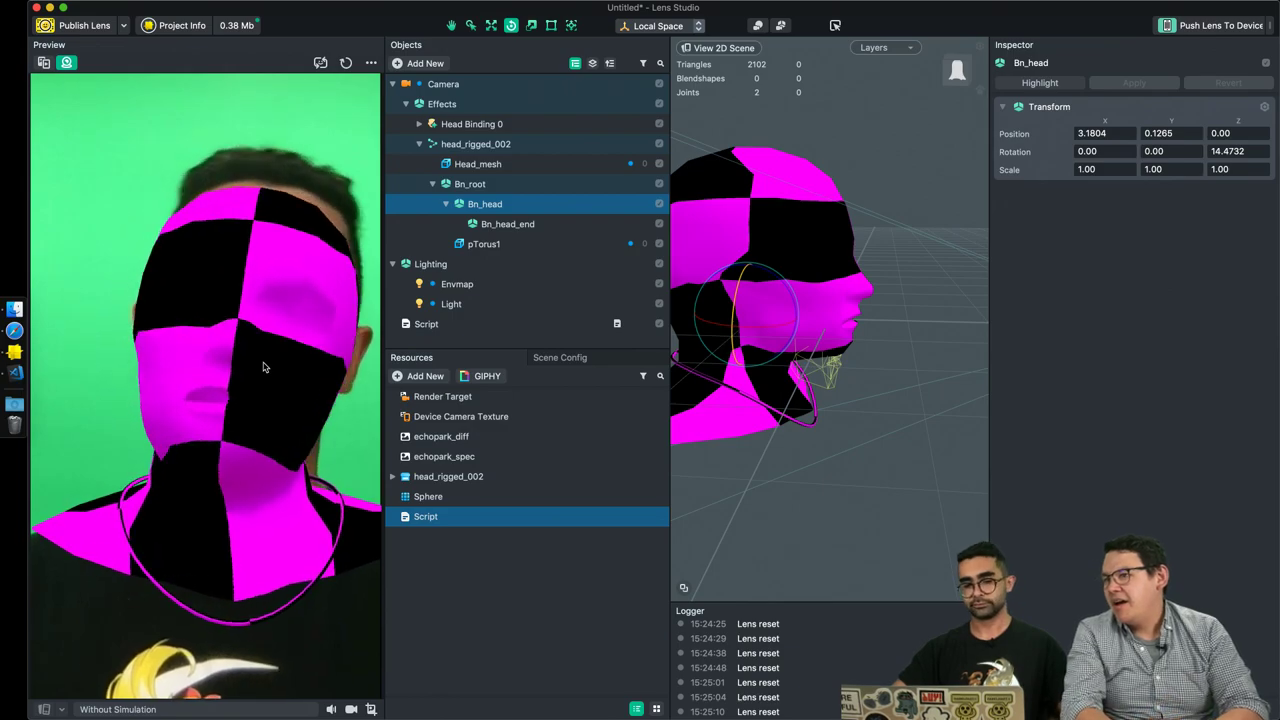
click(395, 477)
click(406, 537)
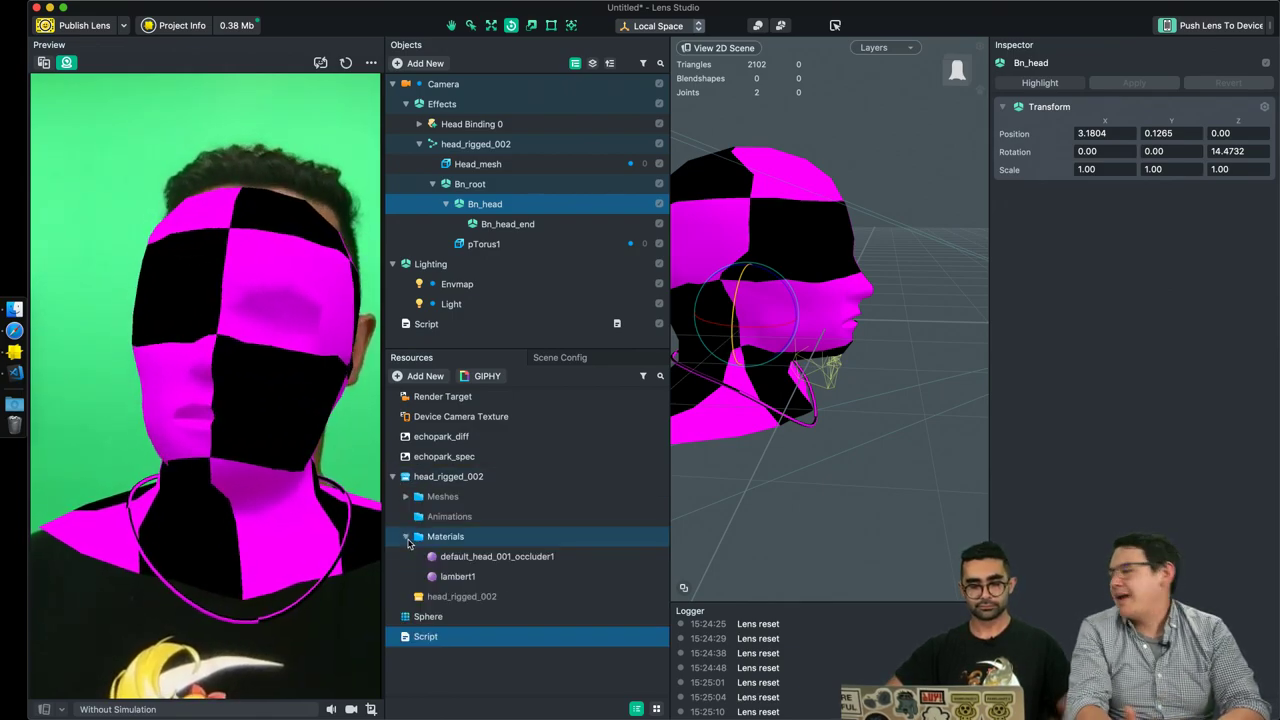
click(470, 556)
click(1130, 325)
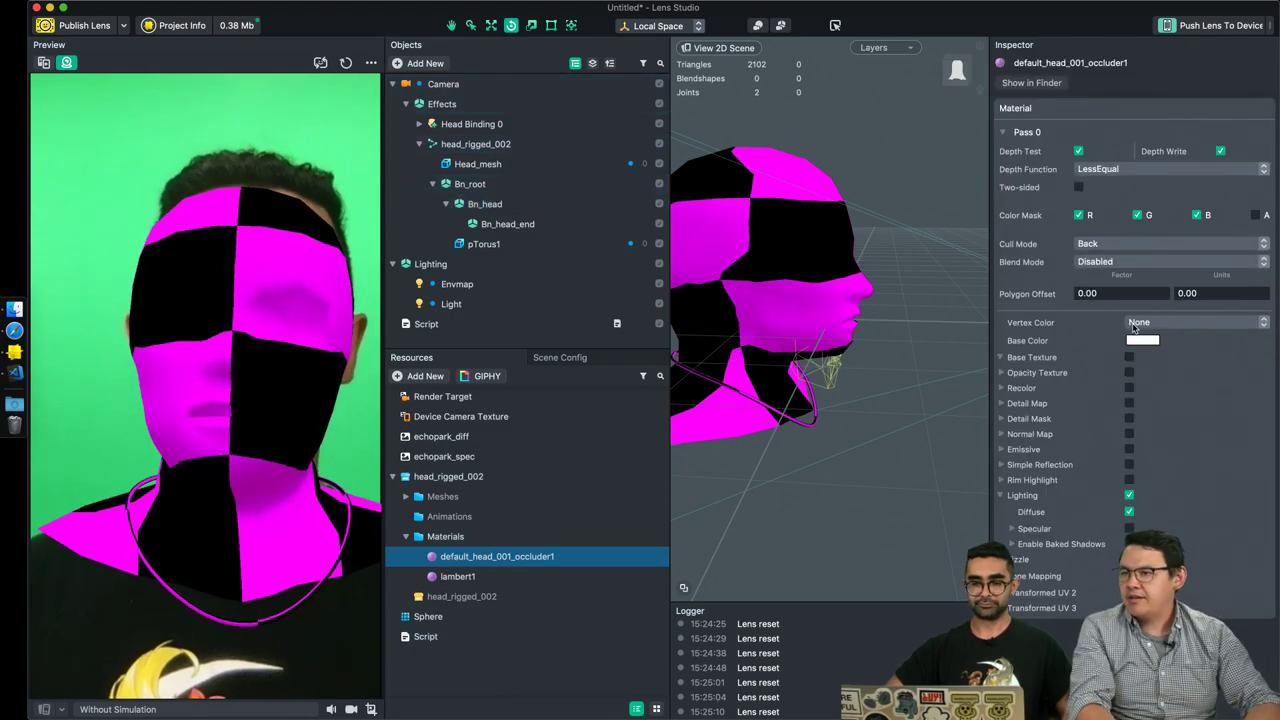
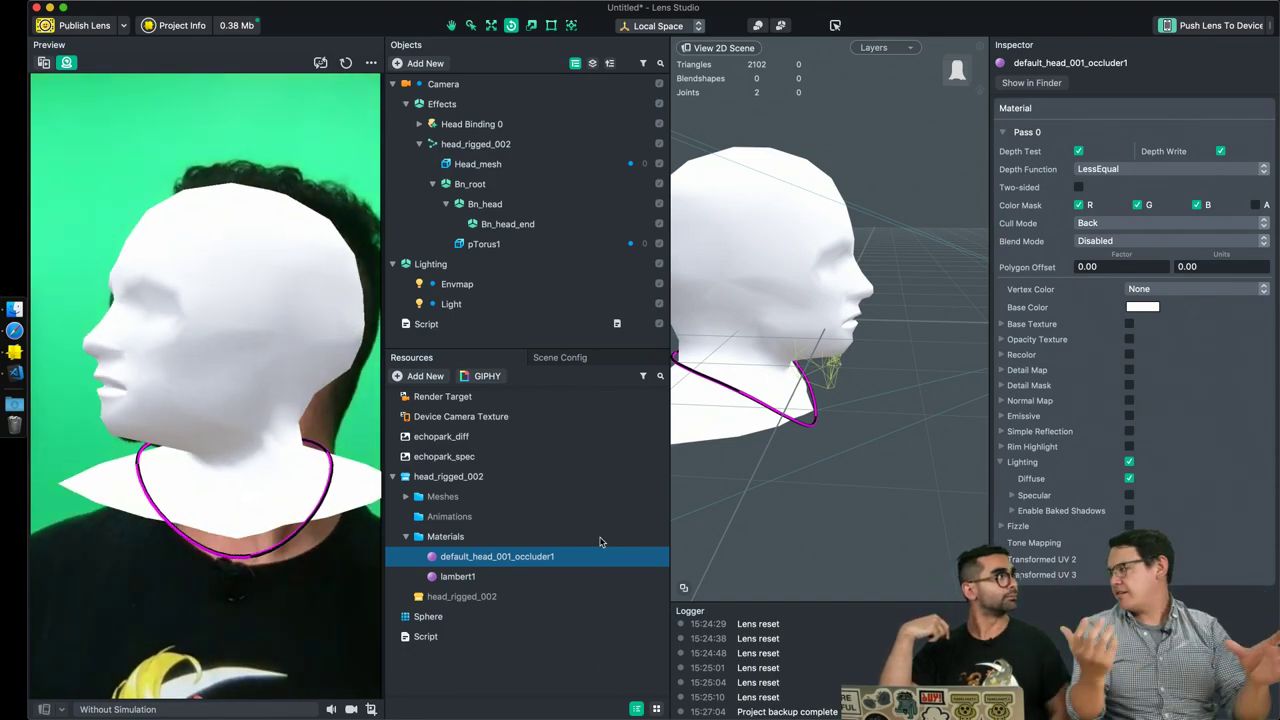
Turn off the base texture of the lambert1 material and set its base color to yellow.
click(488, 575)
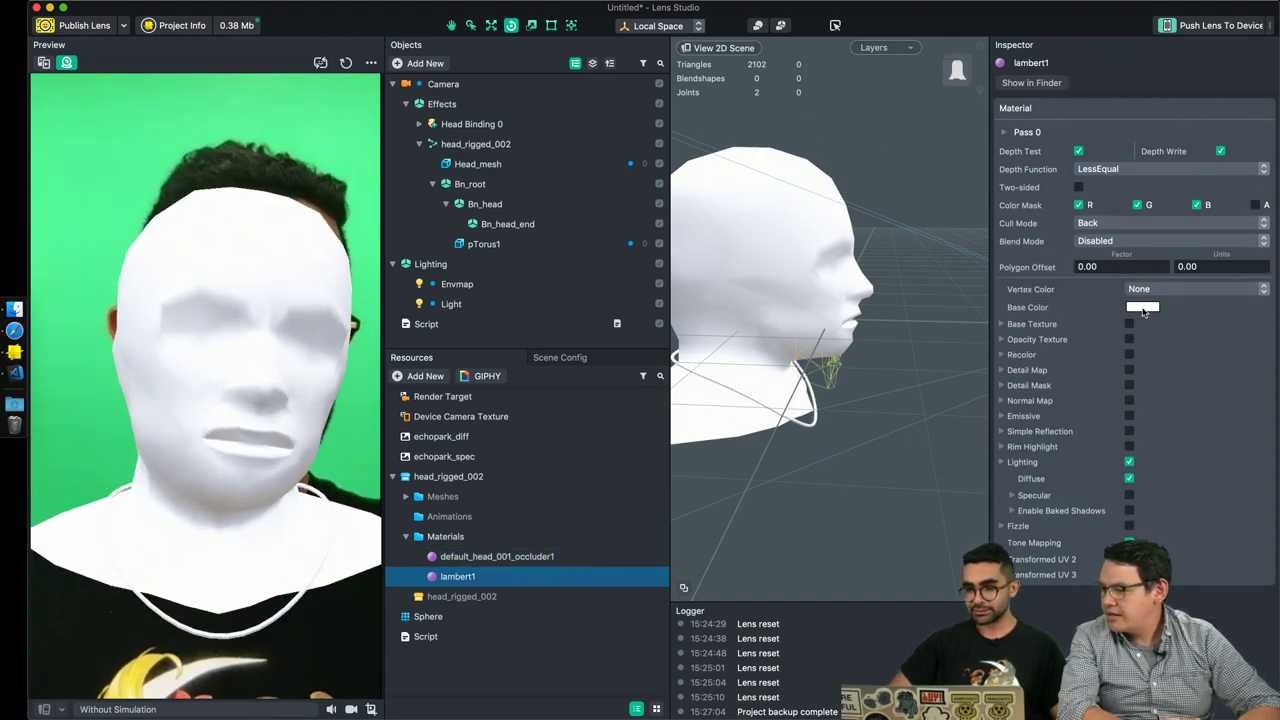
click(1142, 308)
click(477, 258)
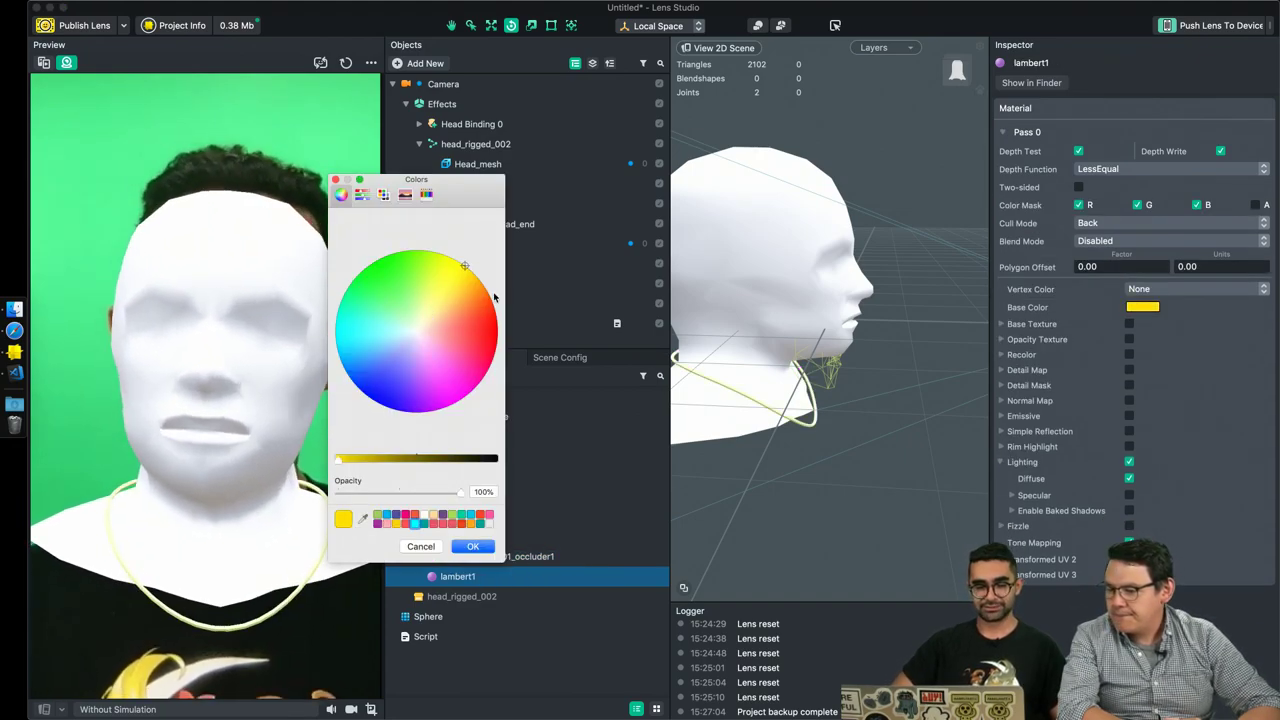
click(468, 546)
Collapse the head_rigged_002 resource and add a new Occluder material to the resources.
click(440, 476)
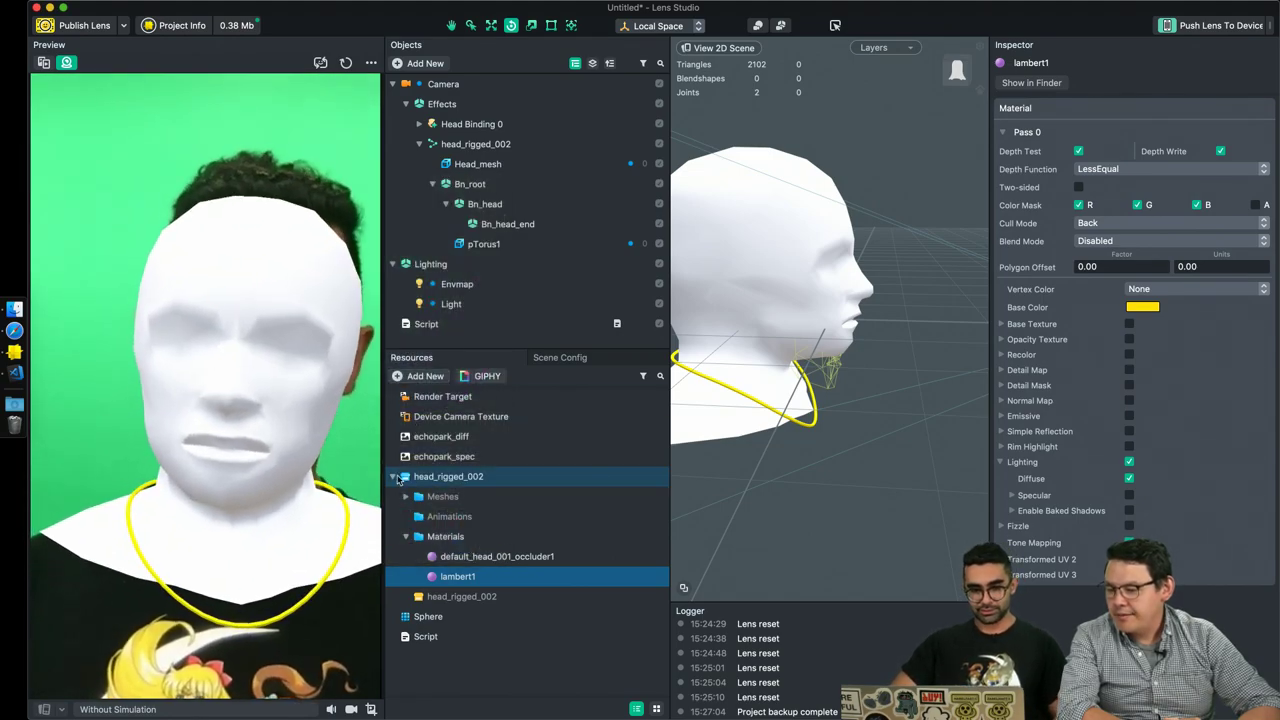
click(392, 476)
click(478, 564)
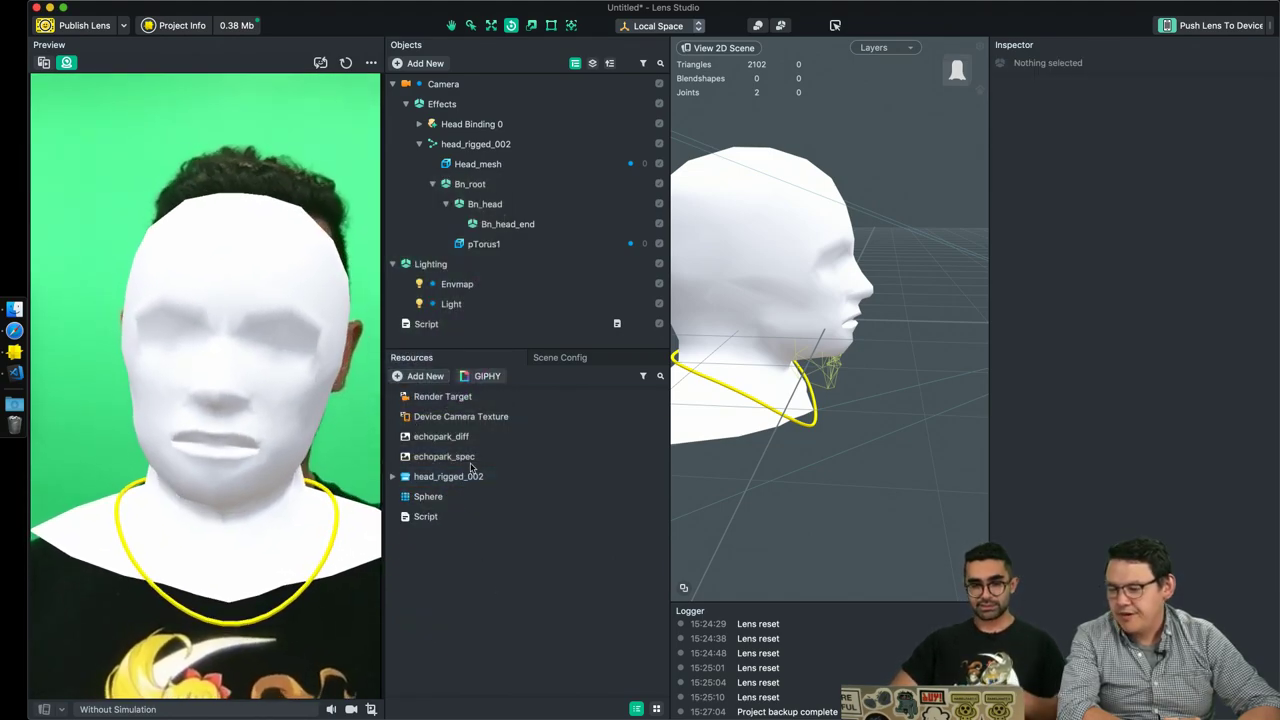
click(425, 376)
text(o)
key(BackSpace)
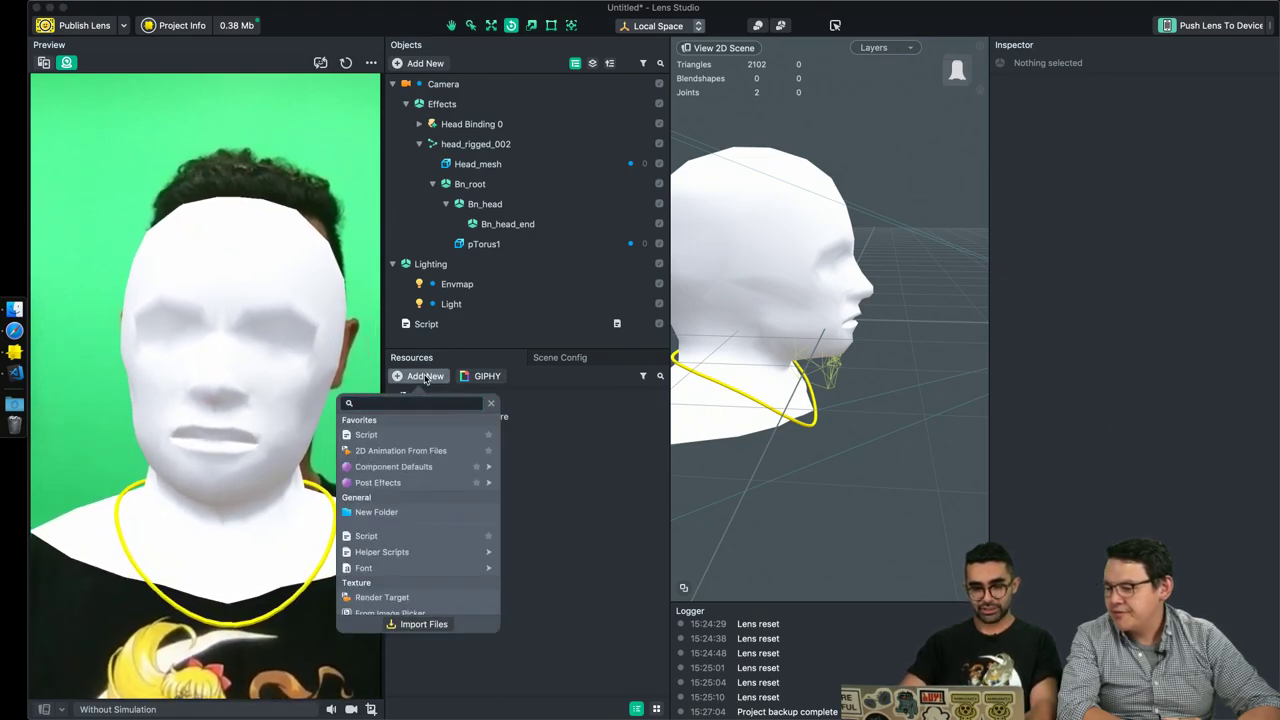
text(occ)
key(Down)
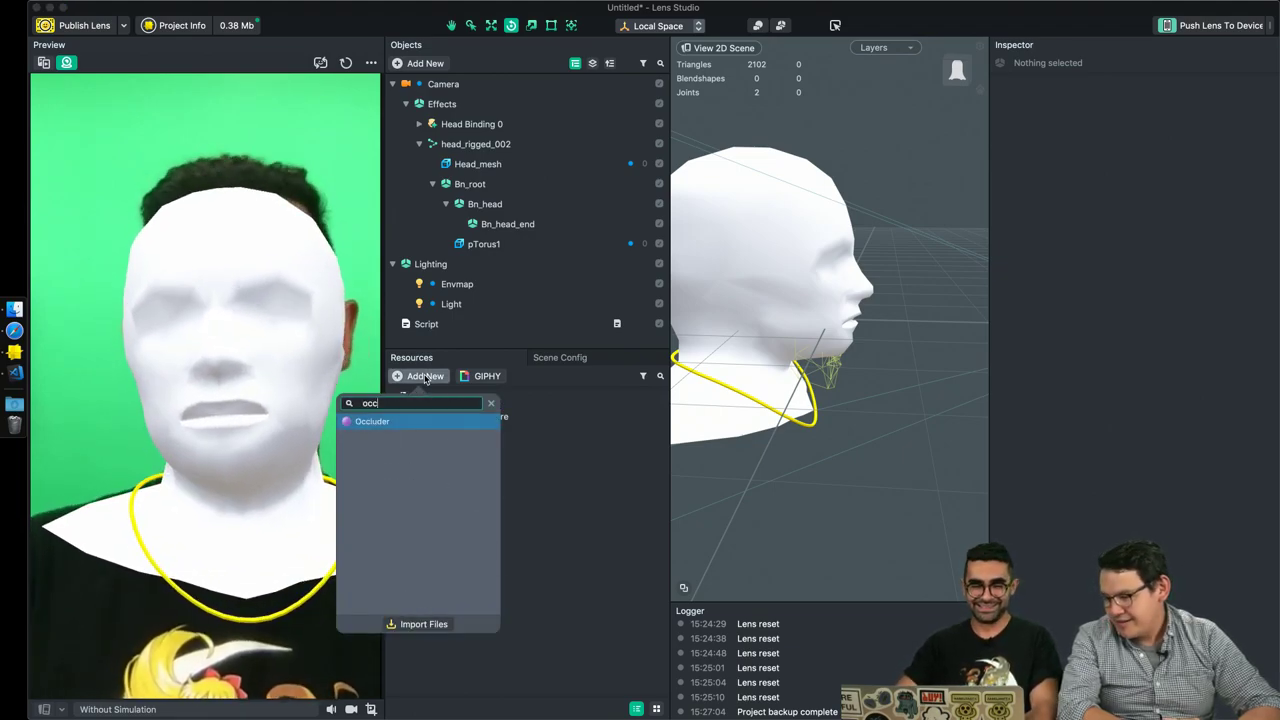
key(Return)
Add an Occluder material to the resources and try to assign it as the material of Head_mesh.
drag(510, 463, 472, 166)
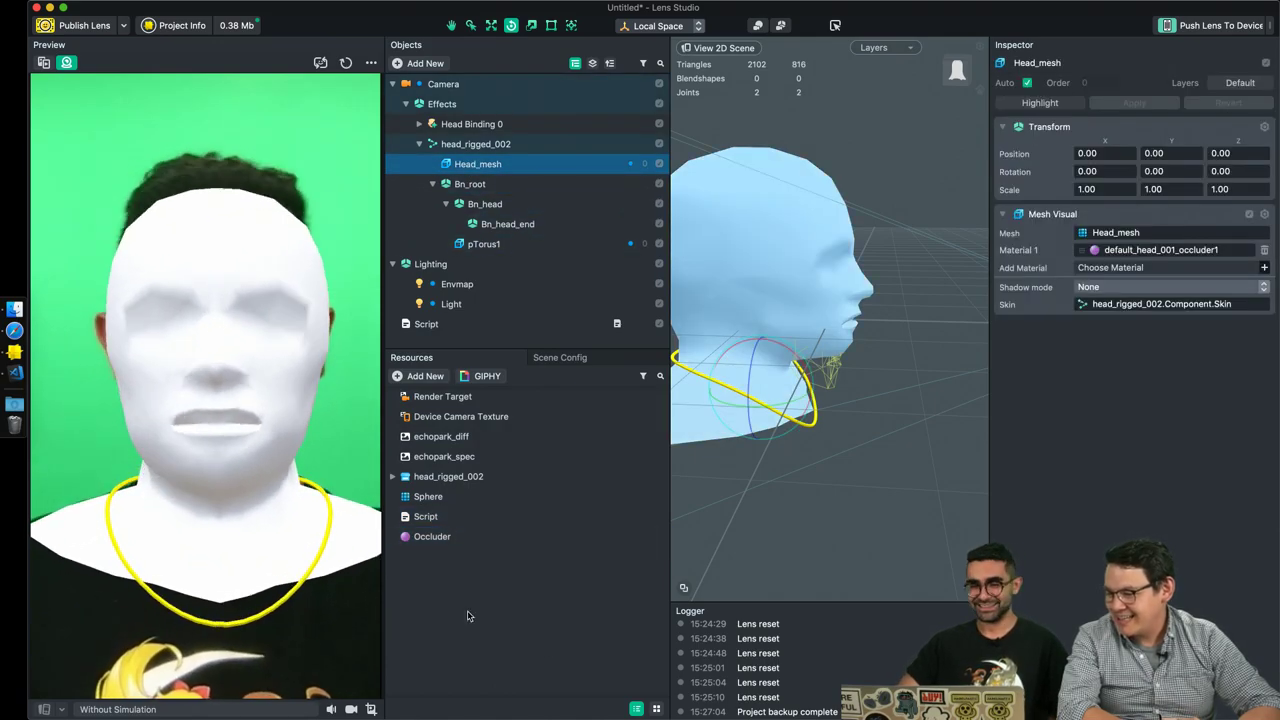
click(422, 376)
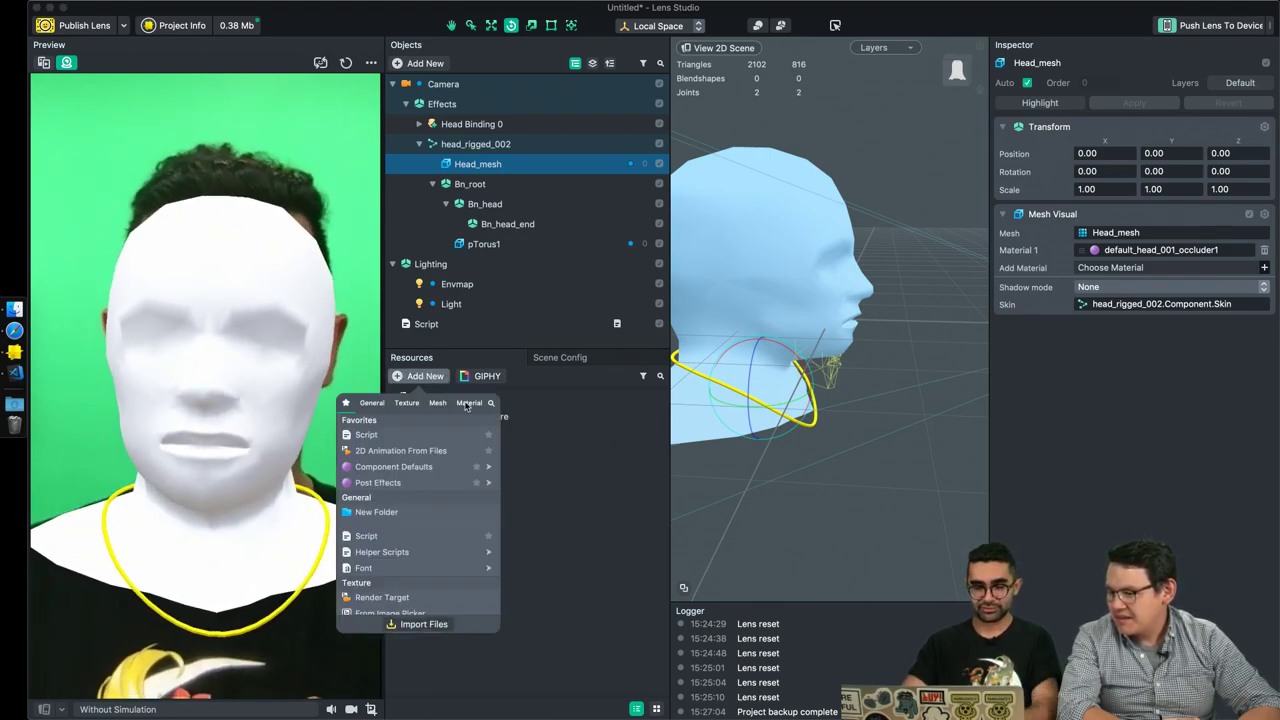
text(occ)
click(372, 437)
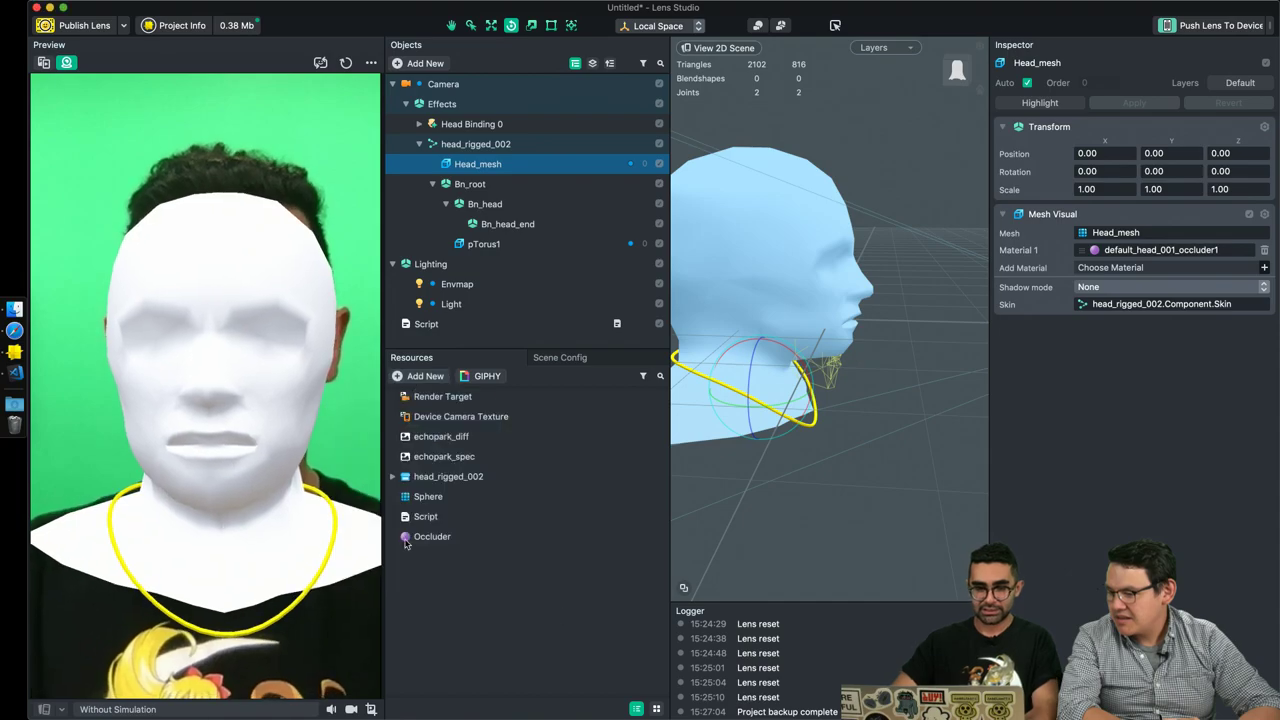
drag(432, 537, 1150, 252)
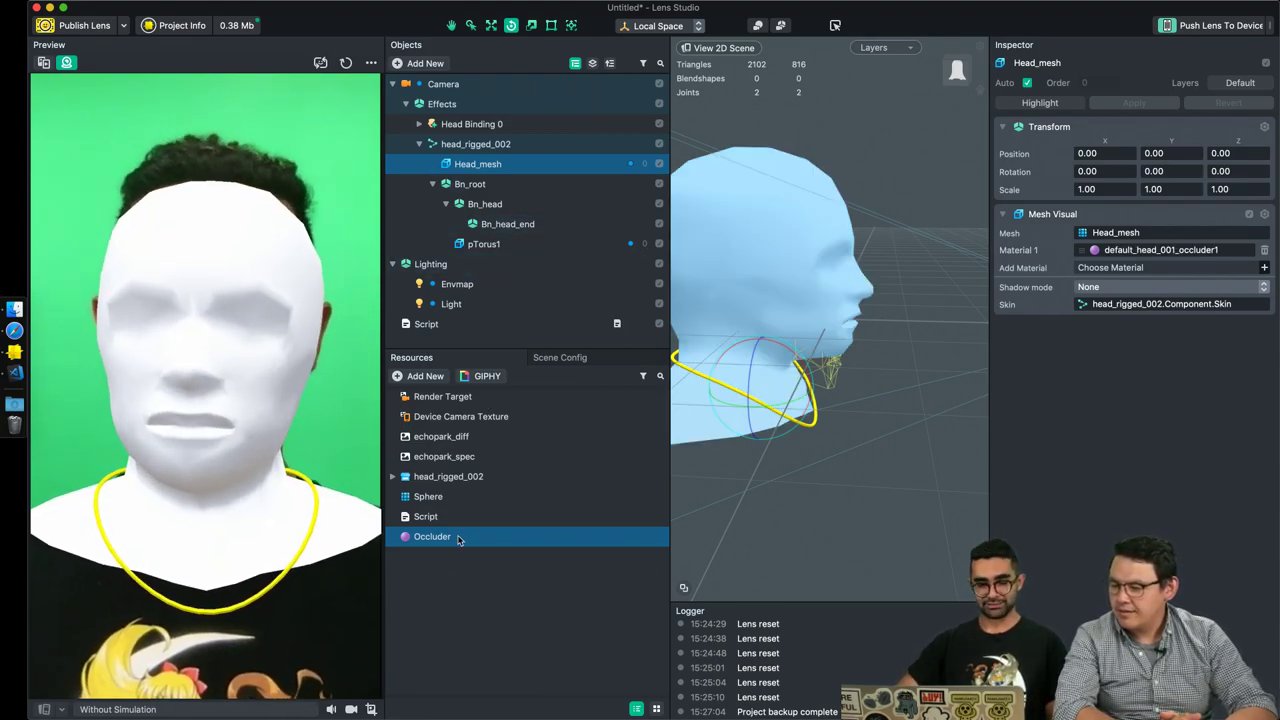
Disable the pTorus1 necklace object and save the project as ProjectVer1.
click(485, 243)
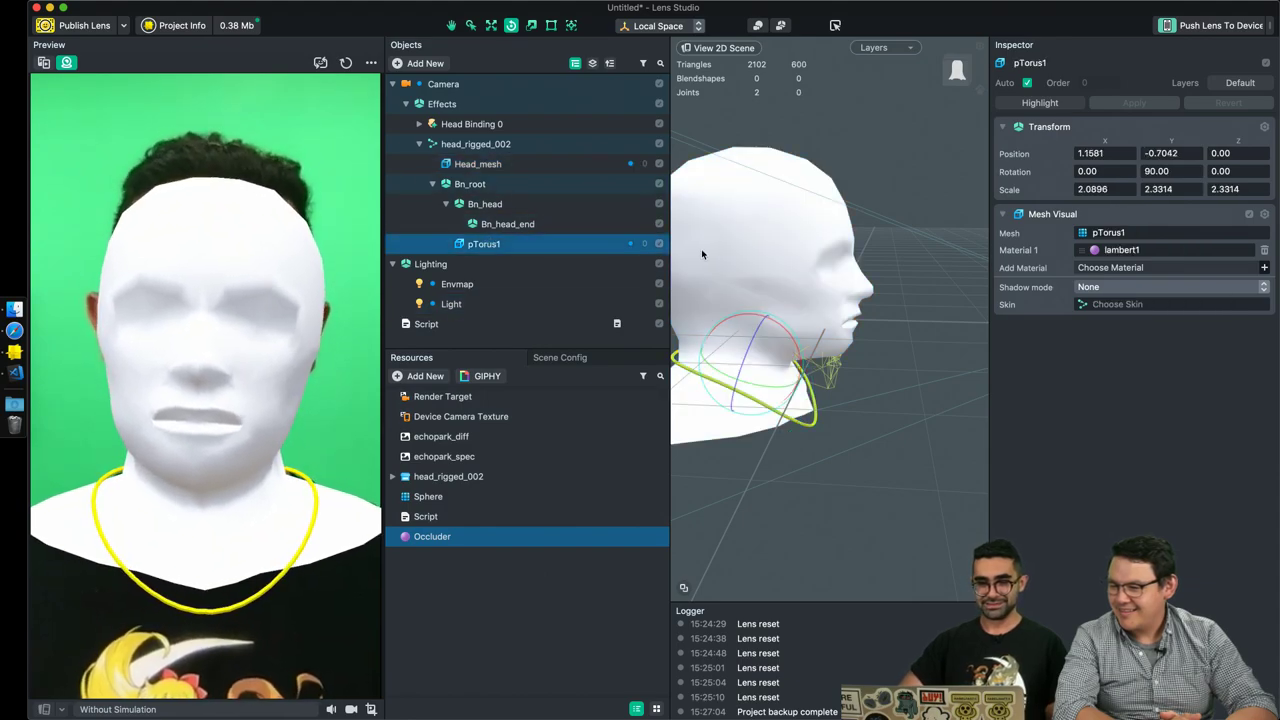
click(658, 245)
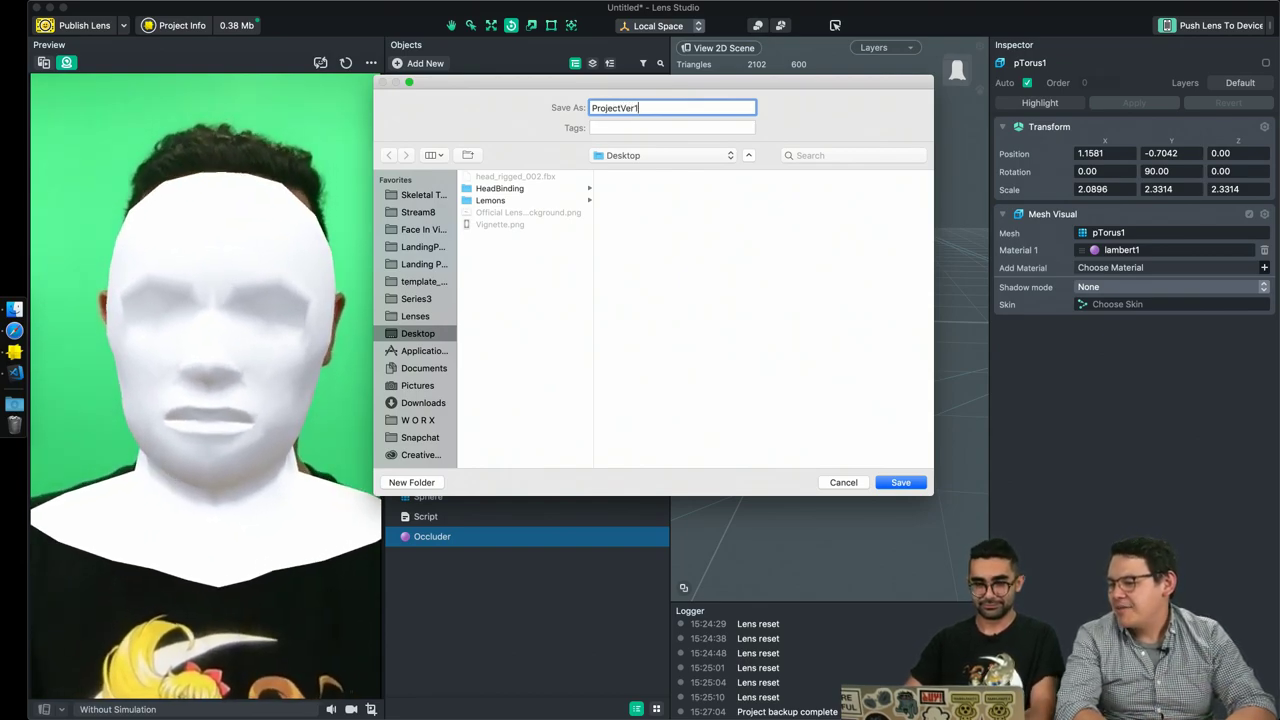
key(Return)
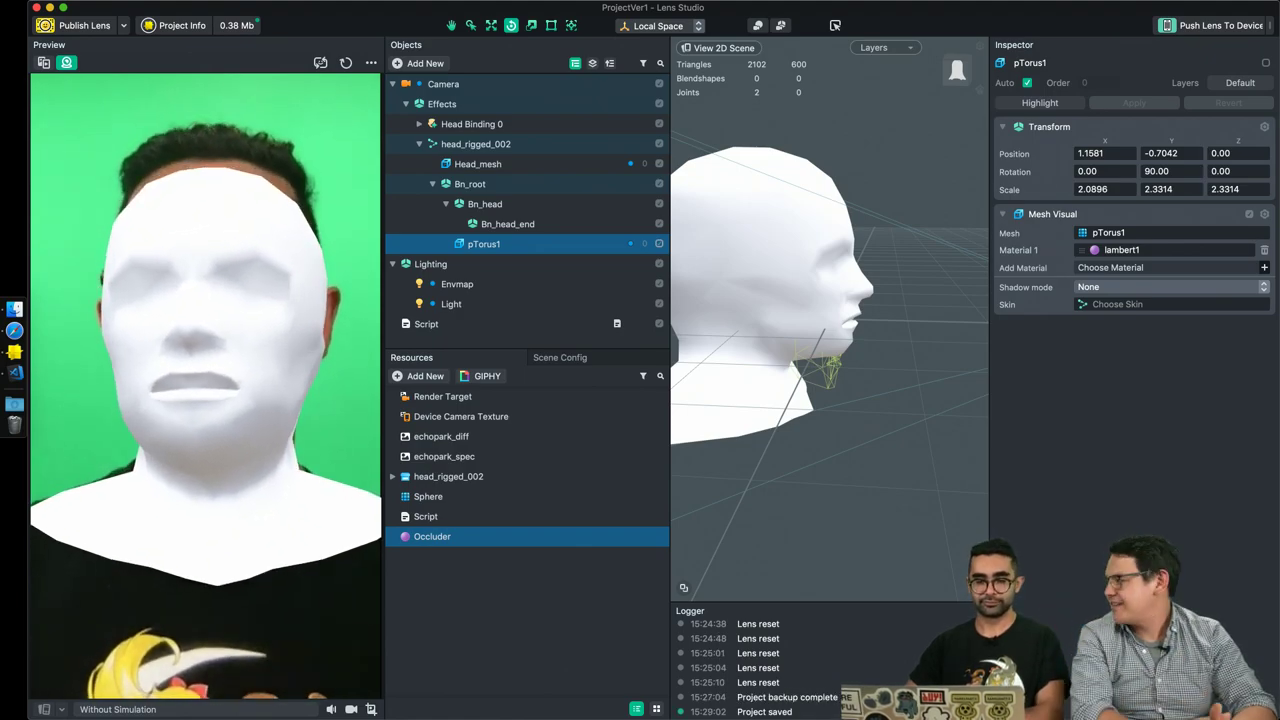
Save a second copy of the project under the name ProjectVer2.
key(super+shift+s)
key(Right)
key(BackSpace)
text(2)
key(Return)
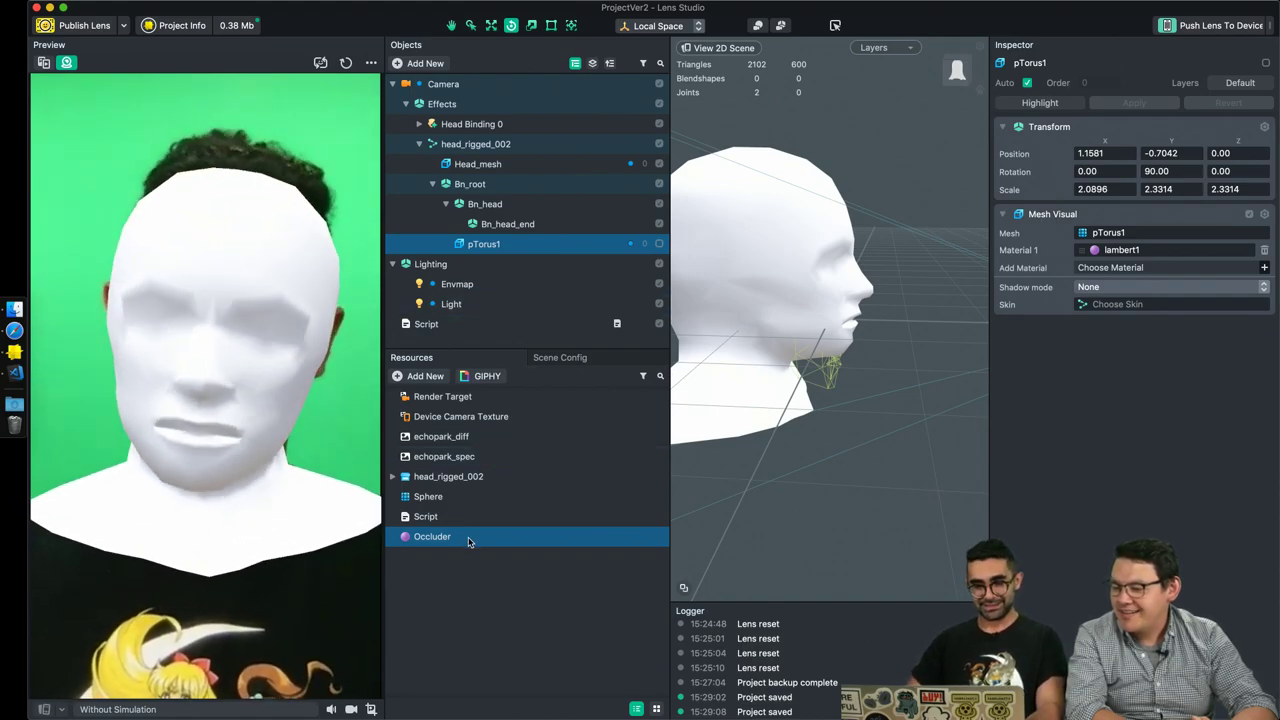
Open the Script resource in the code editor, close both open Script.js files and reopen the ProjectVer2 script.
double_click(446, 516)
drag(708, 110, 762, 80)
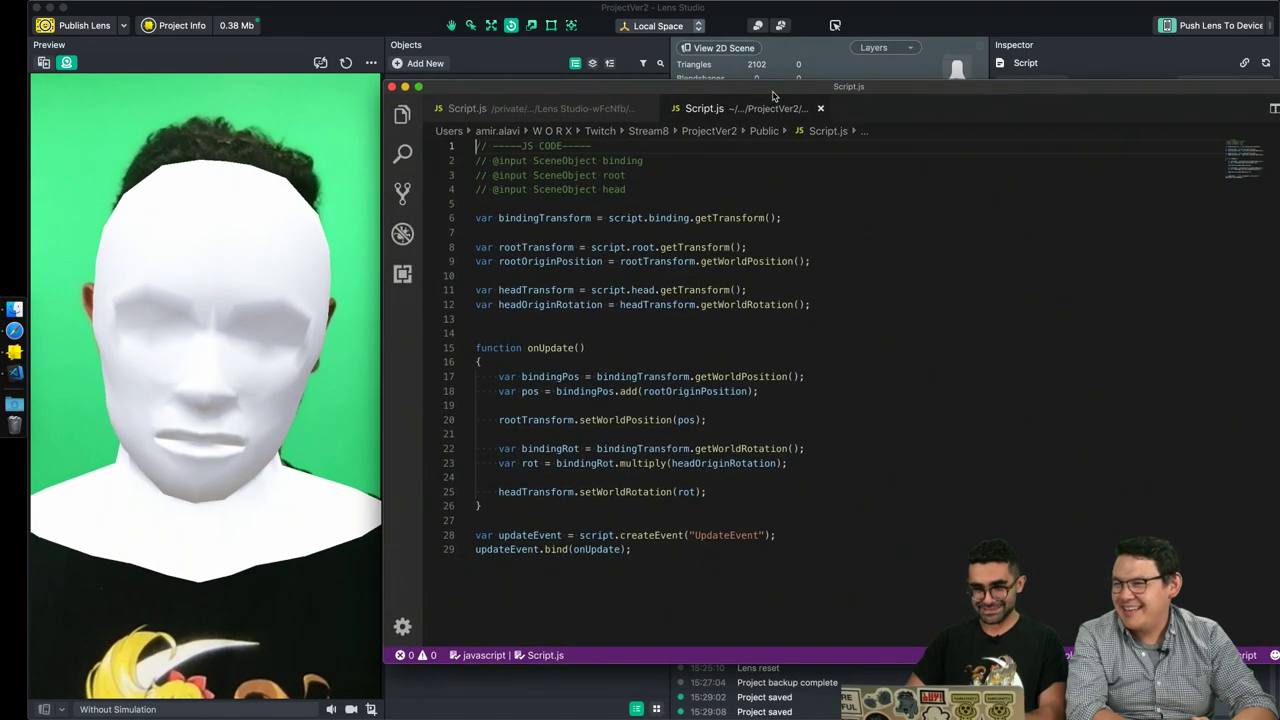
click(649, 108)
click(528, 108)
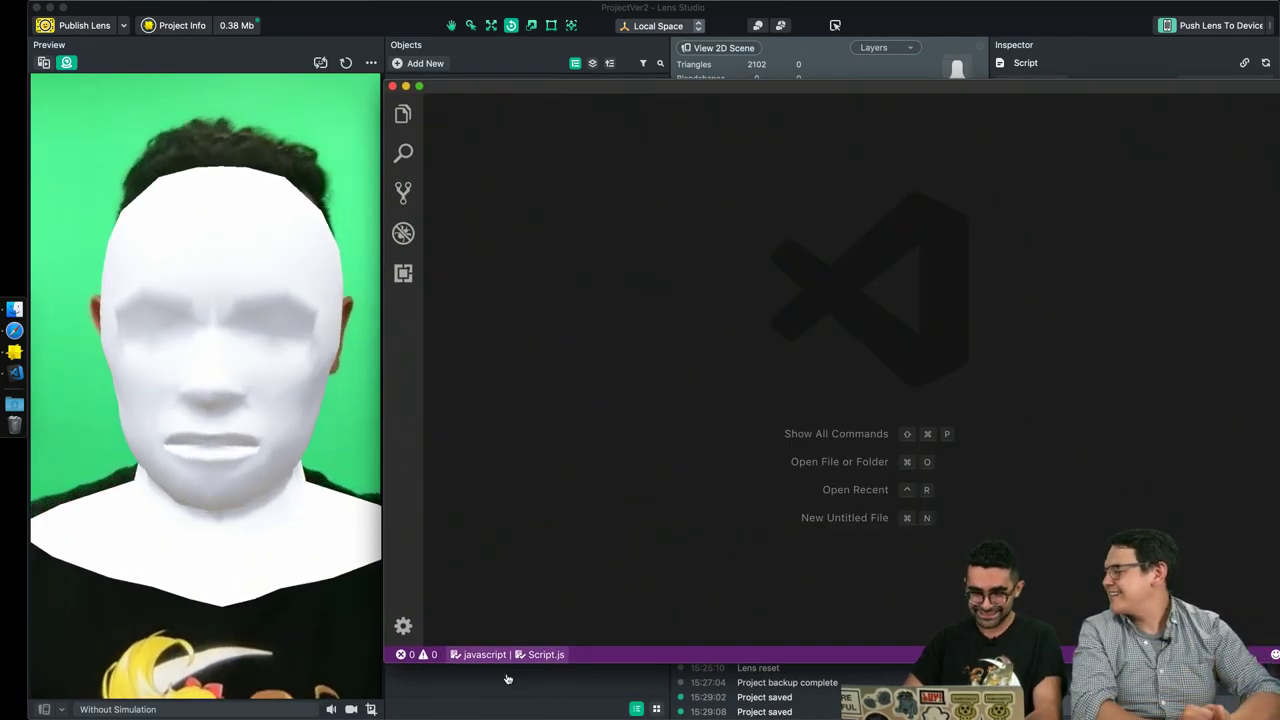
click(507, 679)
double_click(440, 517)
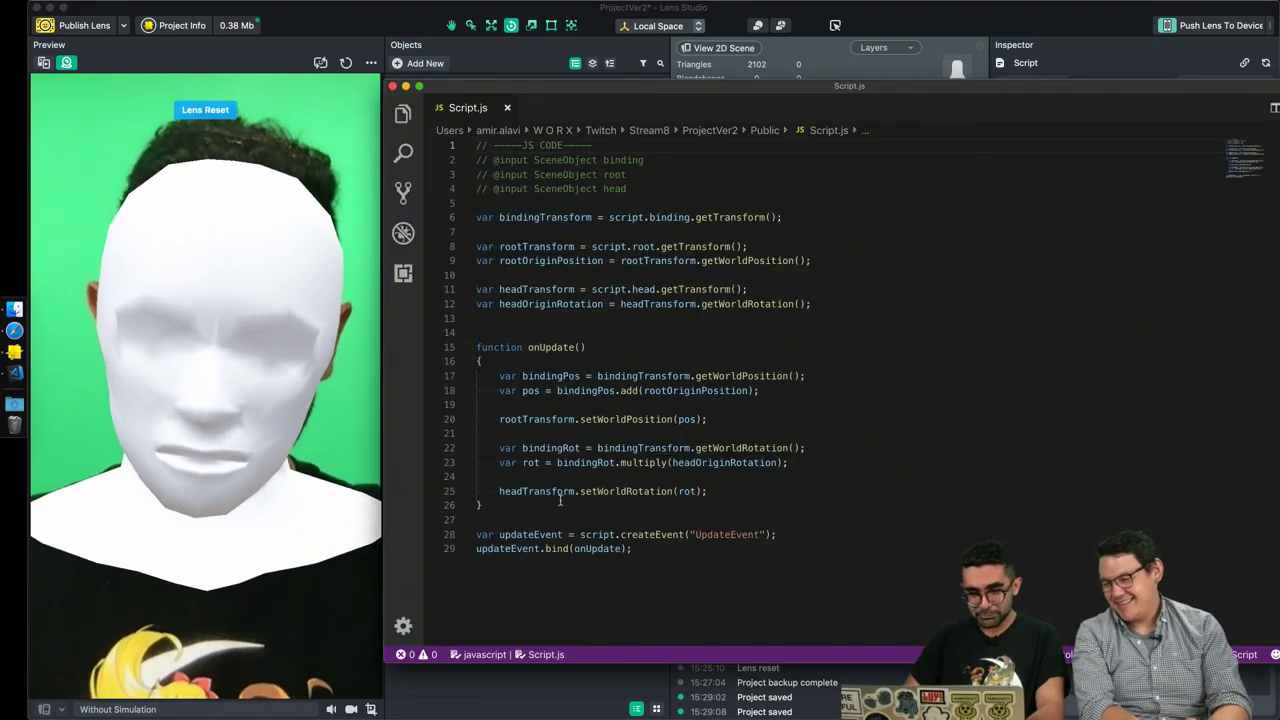
Comment out the line rootTransform.setWorldPosition(pos); in onUpdate and save the script.
click(500, 419)
text(//)
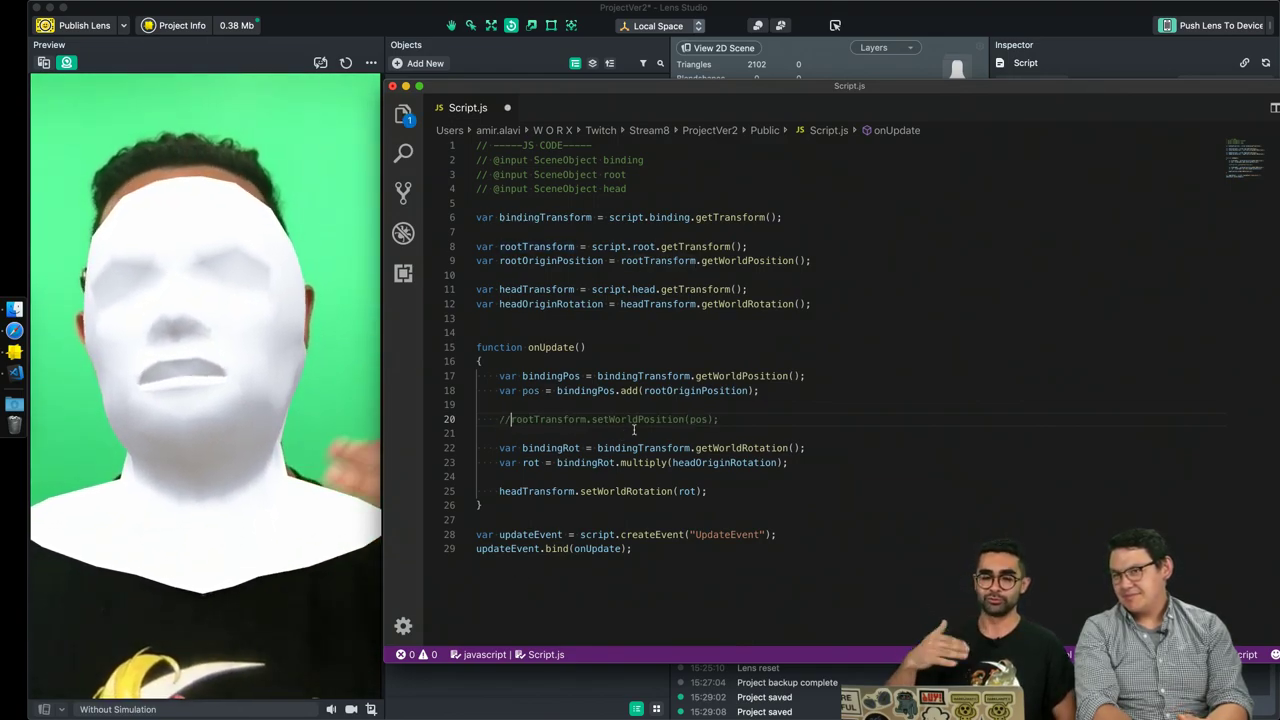
key(super+s)
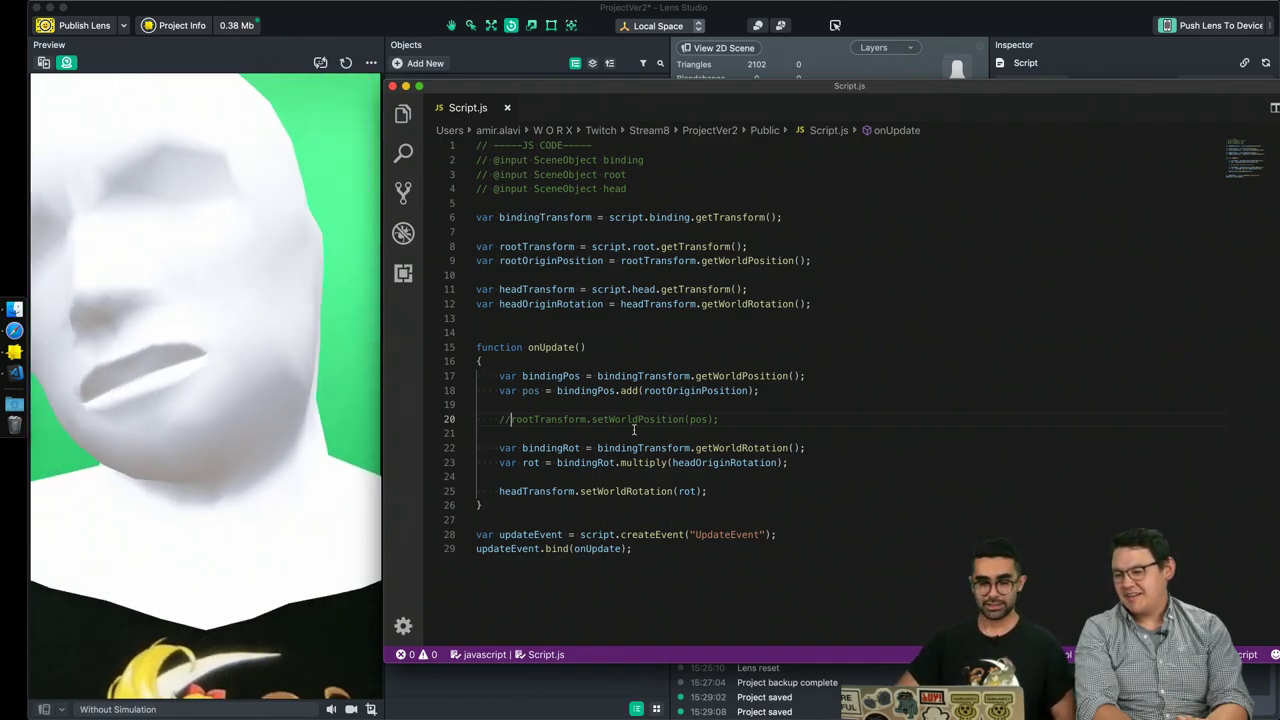
Uncomment rootTransform.setWorldPosition(pos); on line 20, save the script and switch back to Lens Studio.
click(506, 419)
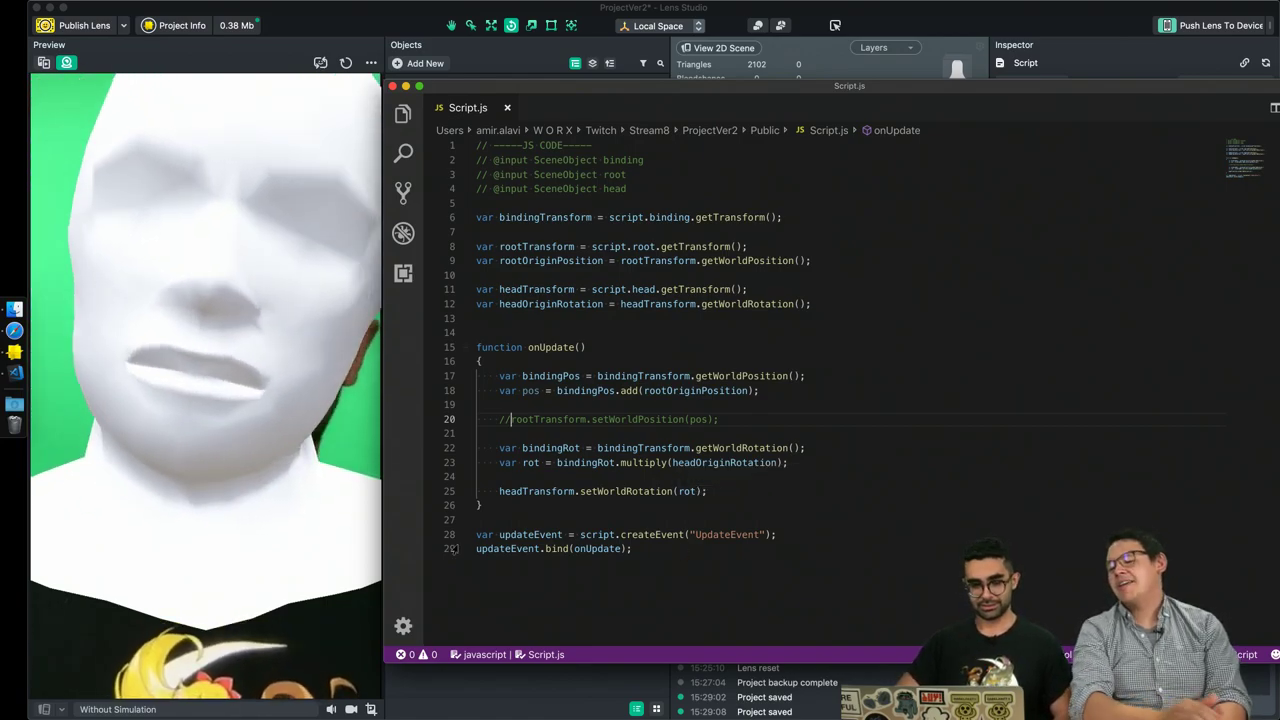
key(super+slash)
key(super+s)
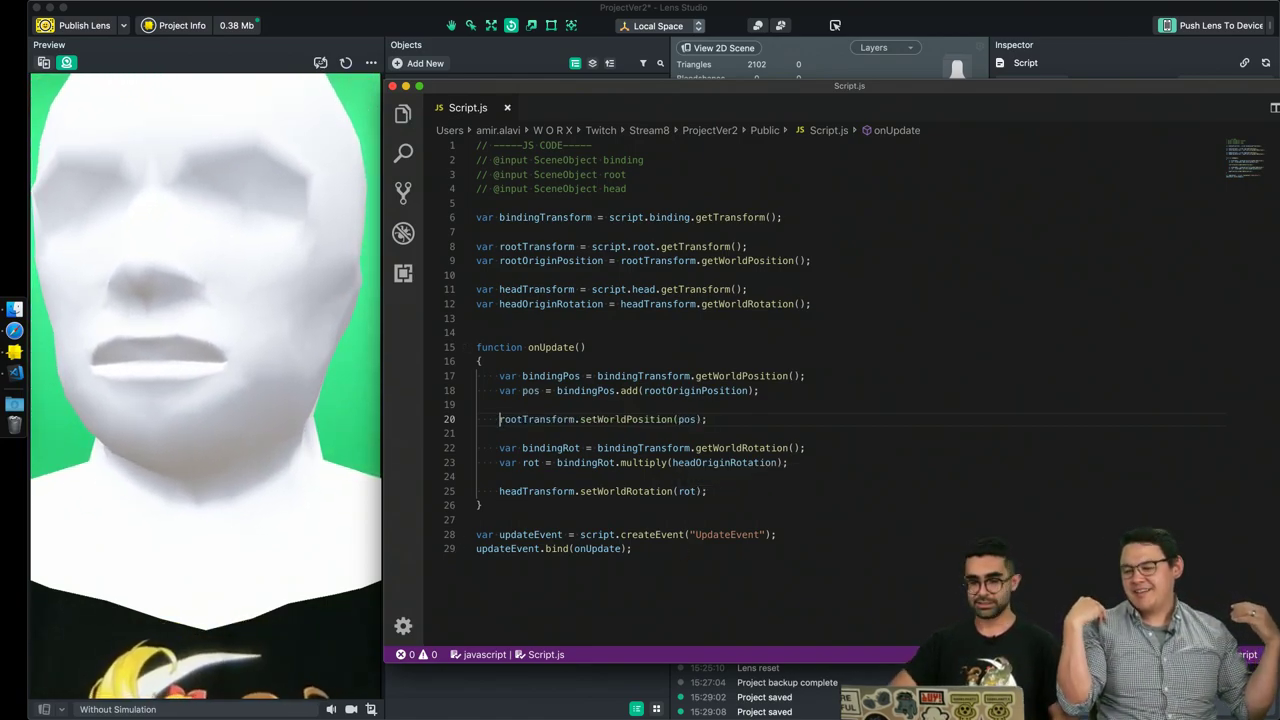
click(506, 690)
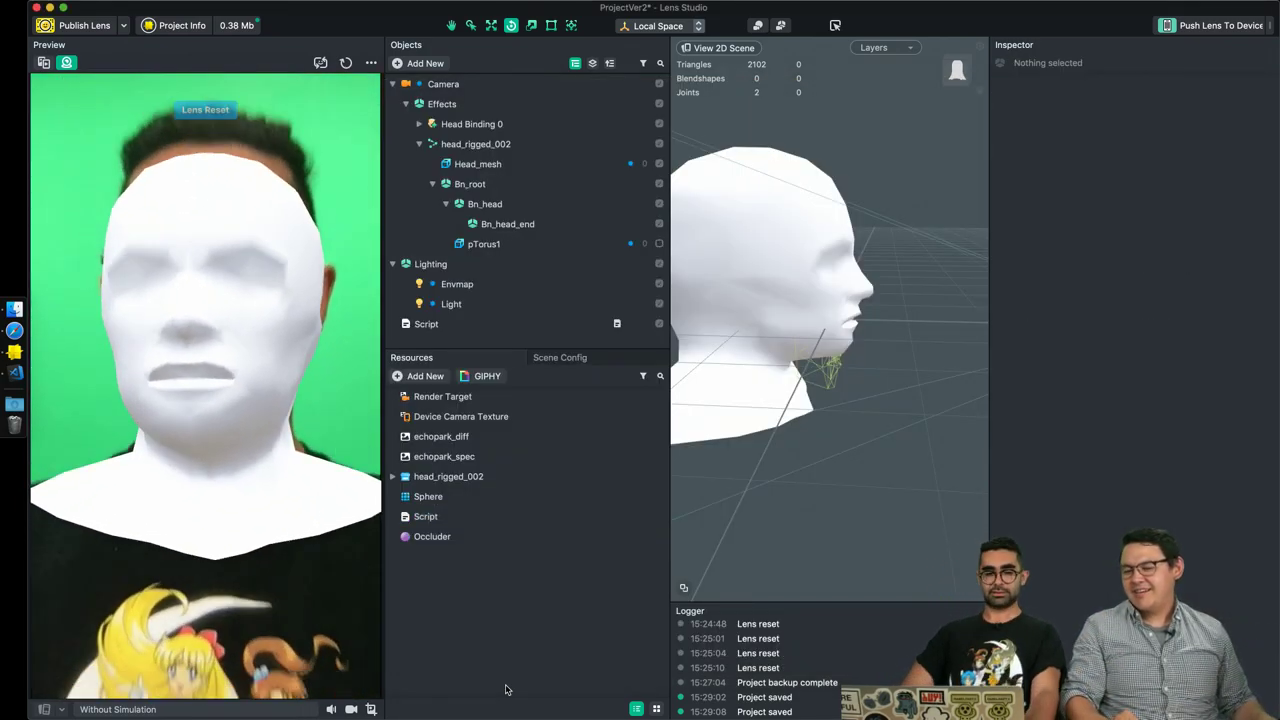
Return to the script, comment out rootTransform.setWorldPosition(pos); again, save it and switch back to Lens Studio.
key(super+grave)
key(super+slash)
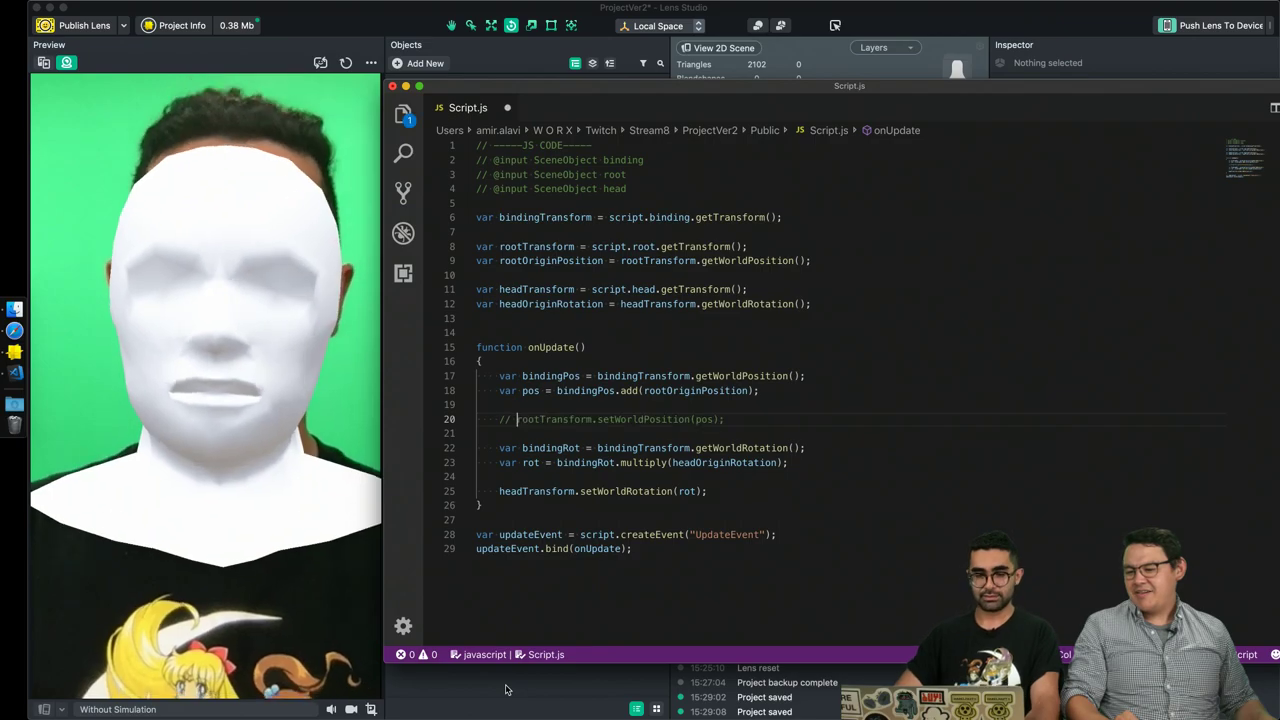
key(super+s)
key(super+Tab)
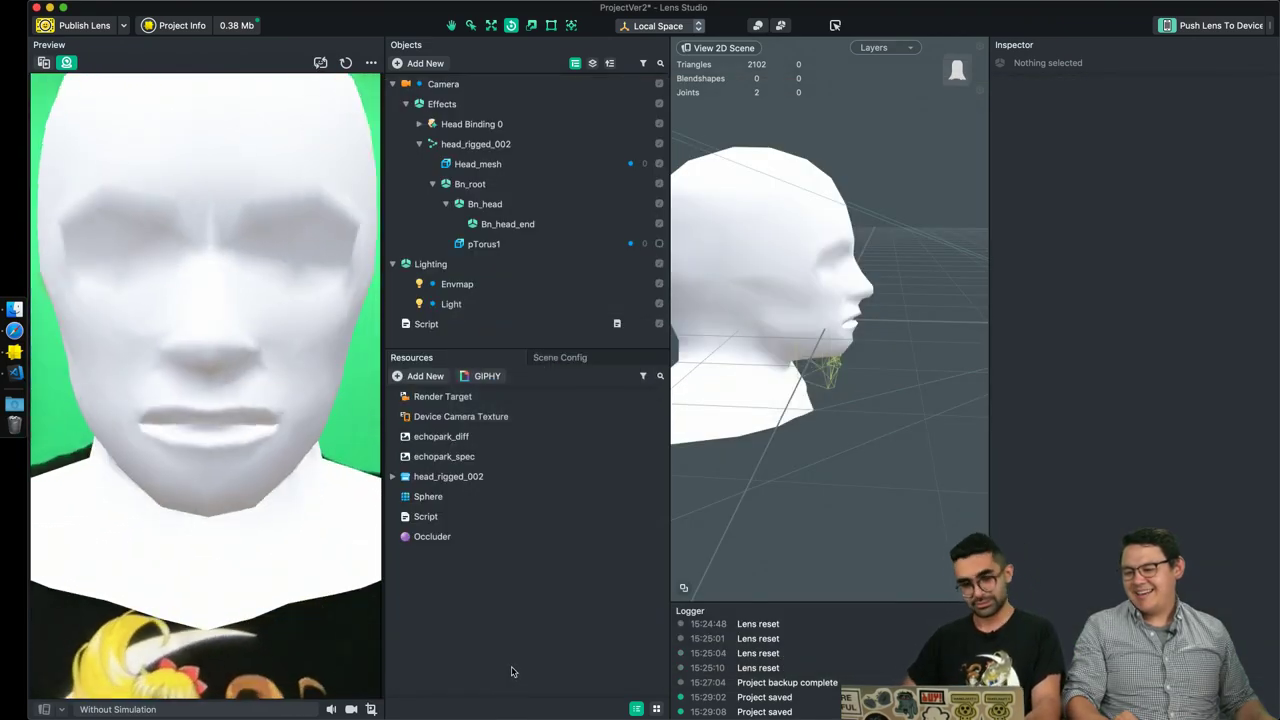
Move the Bn_root joint down with the Move tool to a Y position of about -2.27.
click(528, 186)
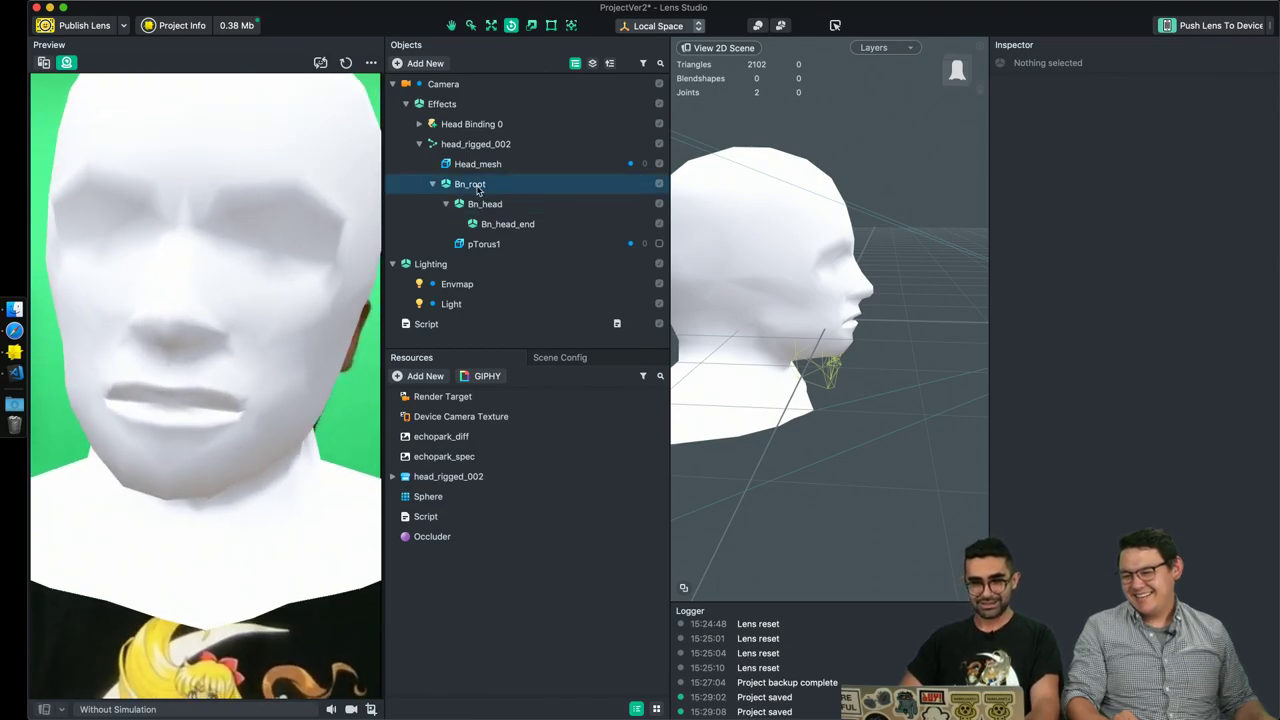
key(w)
drag(727, 341, 736, 388)
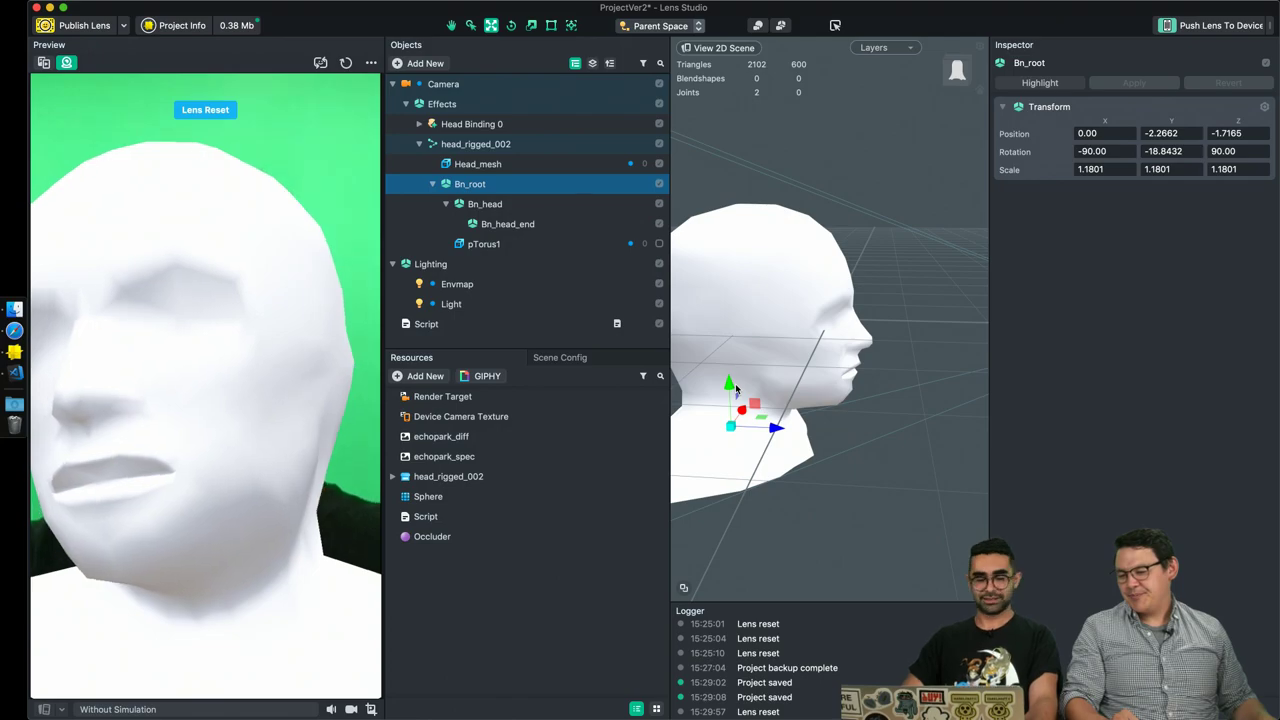
Add headTransform.setWorldPosition(pos); below the commented-out line in onUpdate, save the script and return to Lens Studio to check the preview.
key(super+Tab)
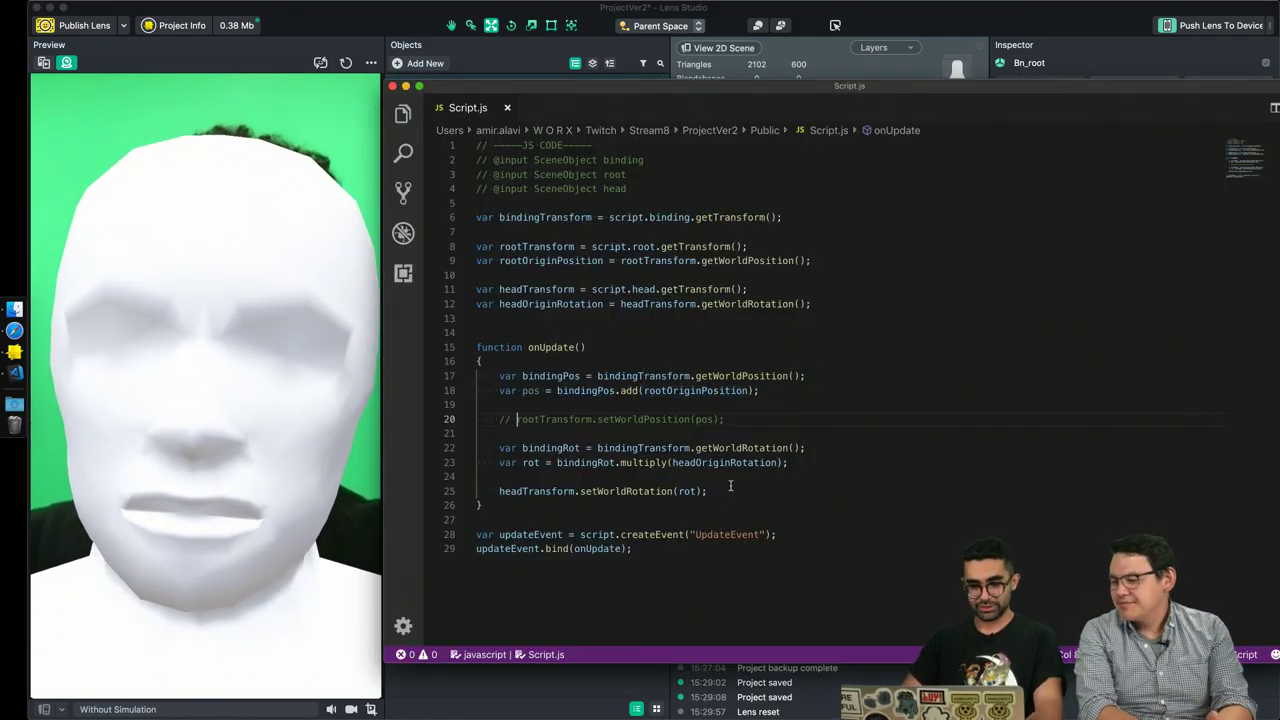
double_click(549, 419)
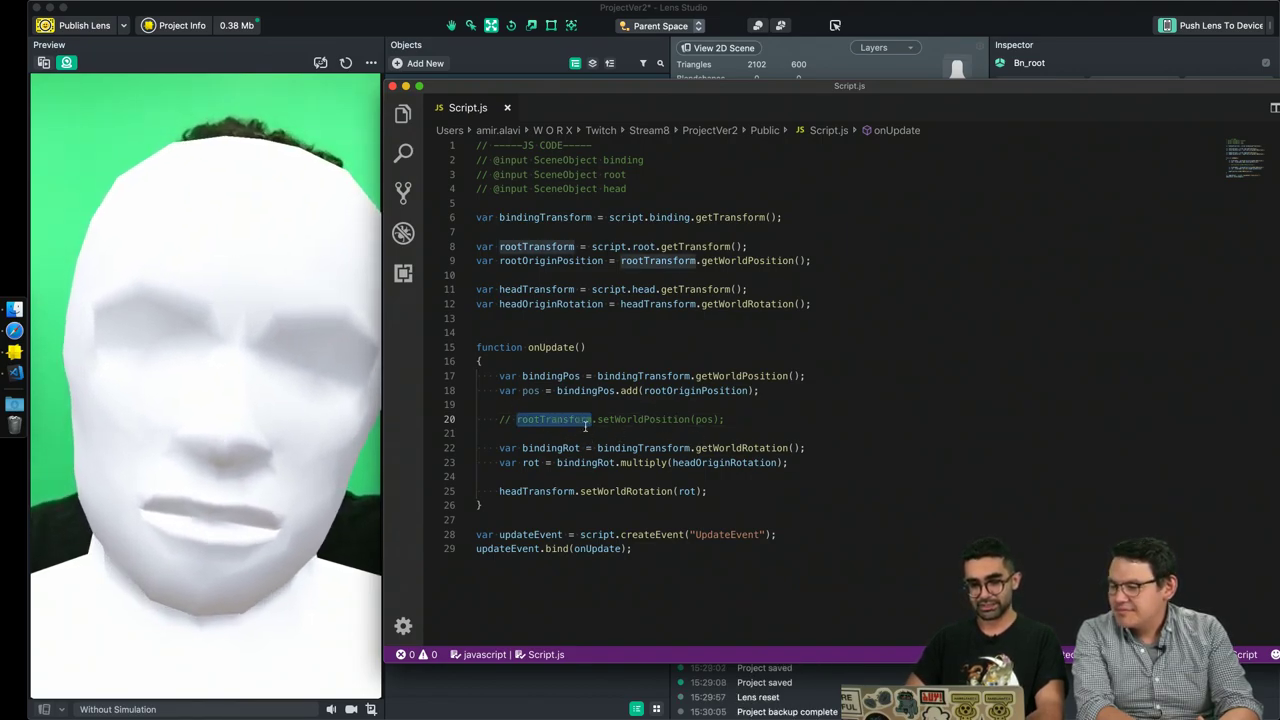
click(726, 482)
key(Return)
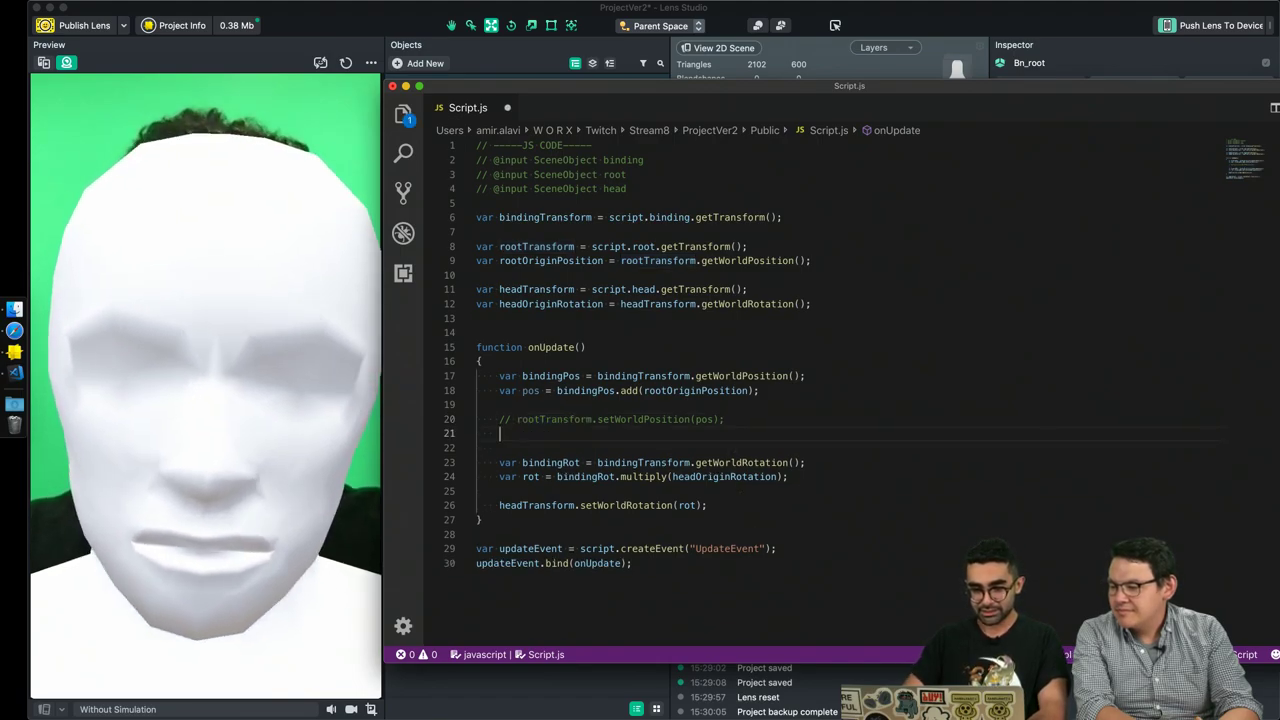
text(head)
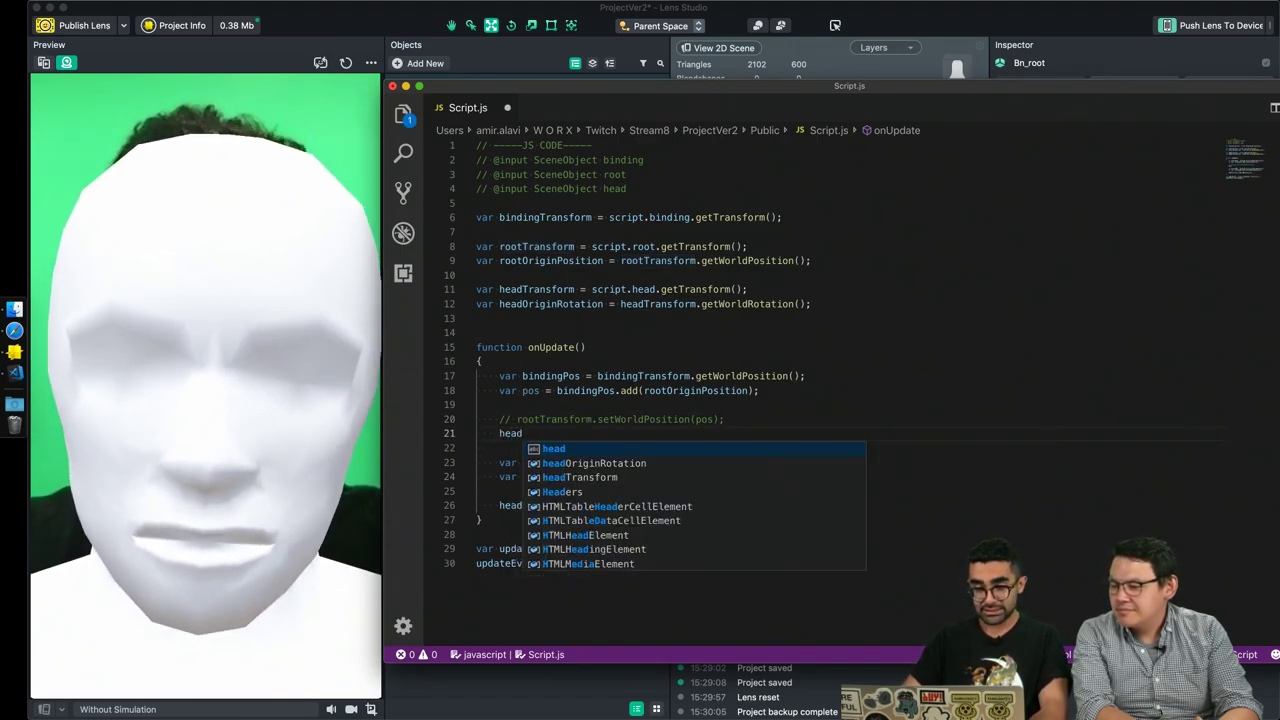
key(Down)
key(Down)
key(Return)
text(.setw)
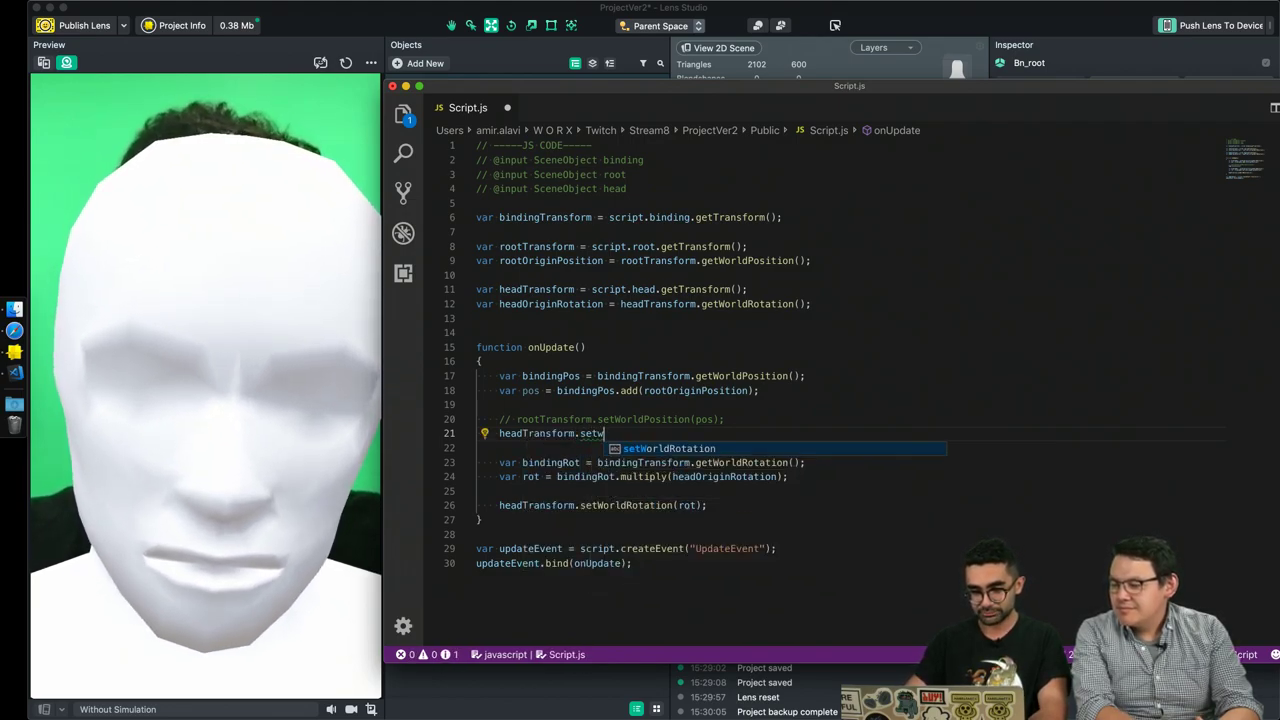
text(orldPosition)
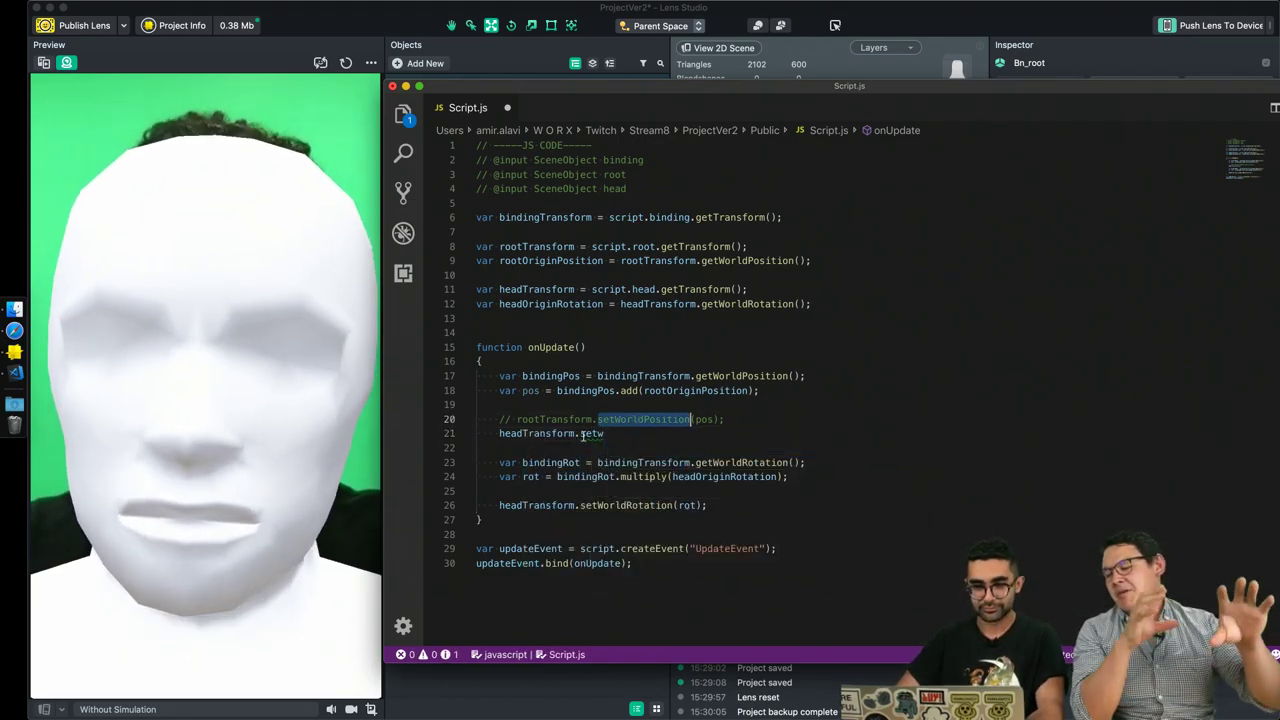
text(()
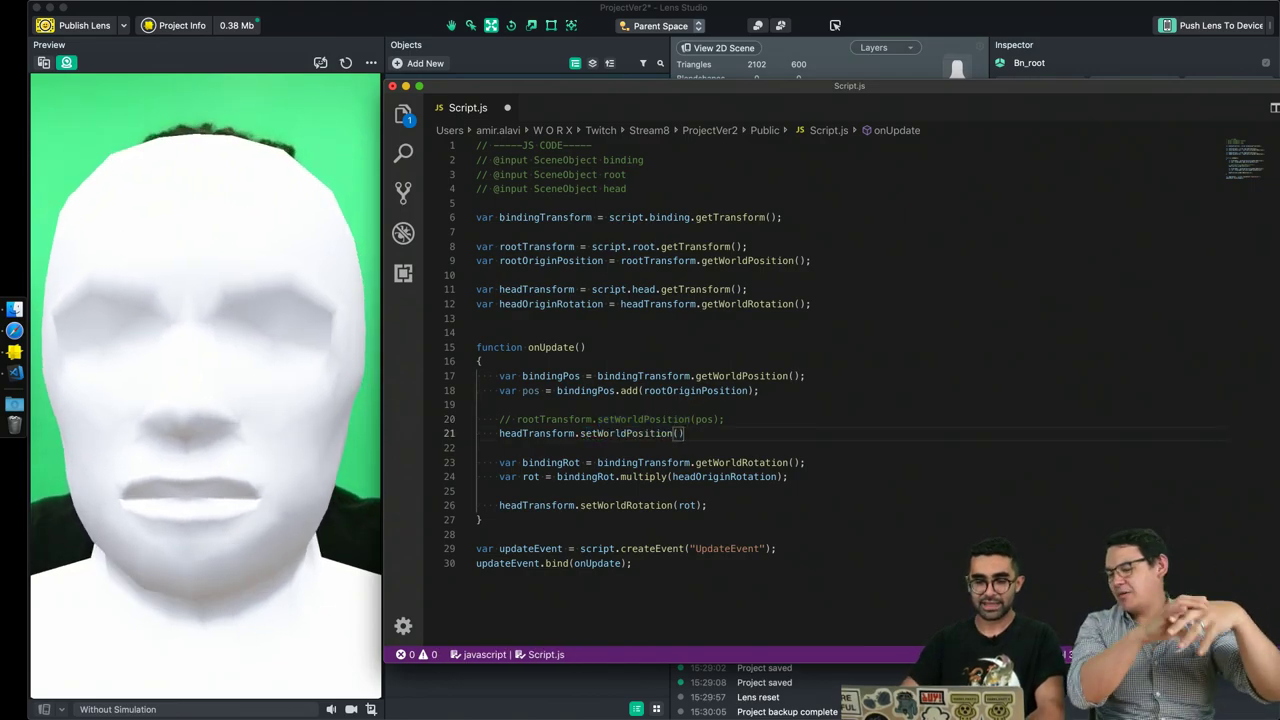
text(pos)
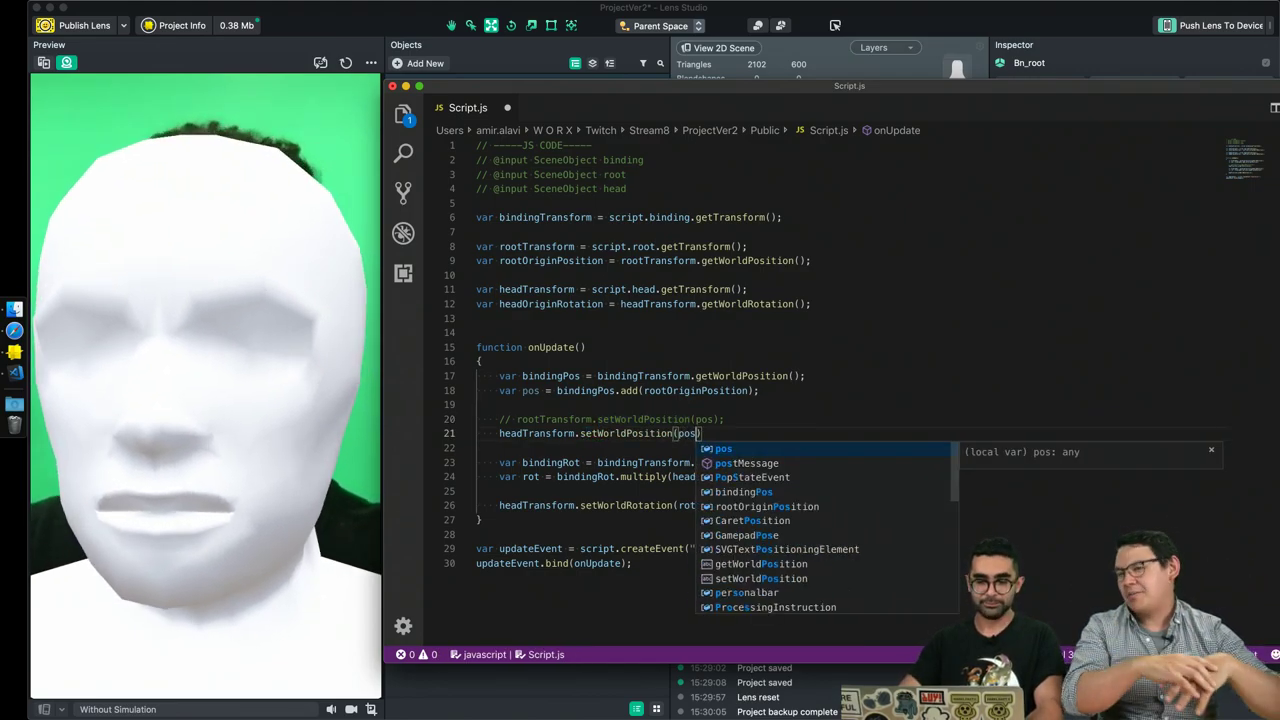
text();)
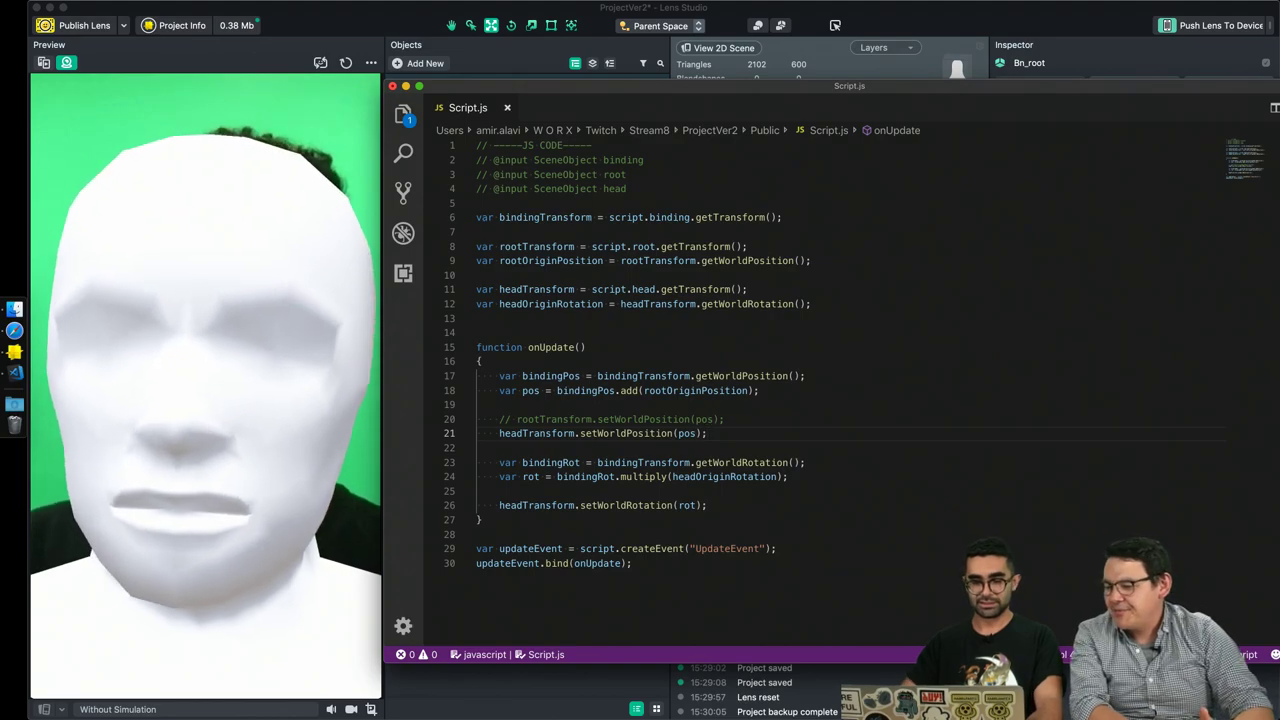
click(214, 400)
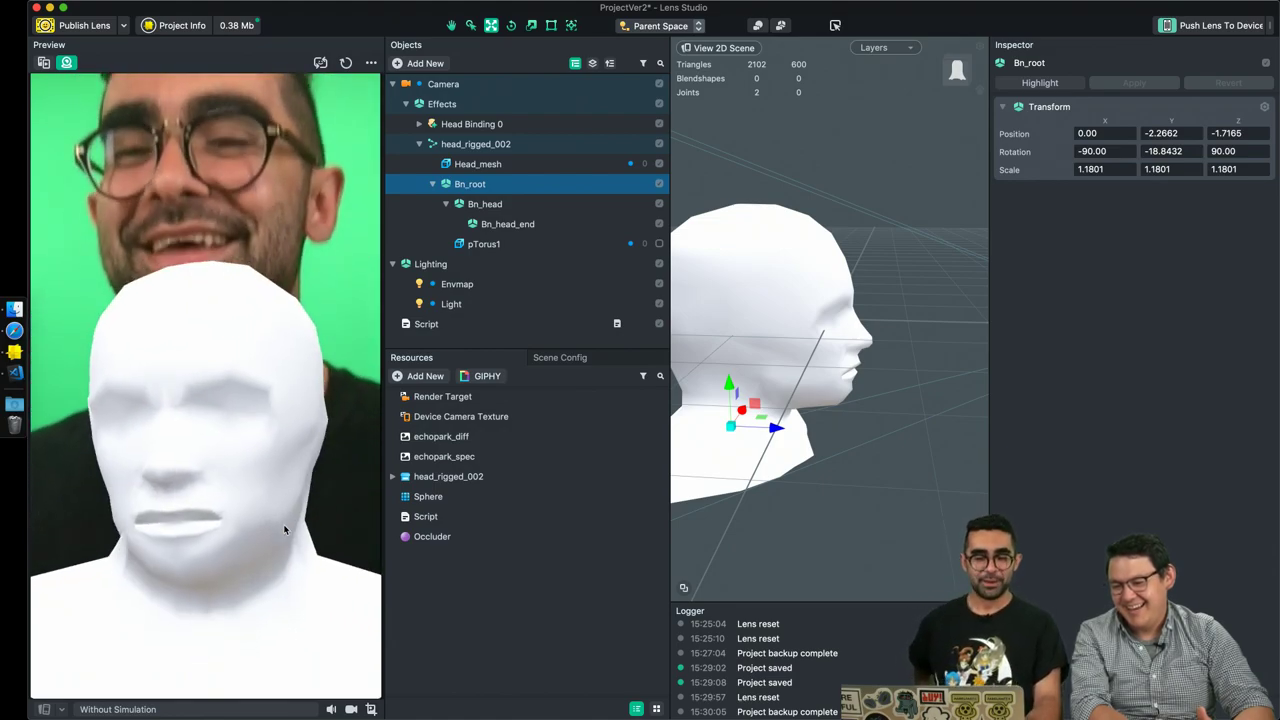
In the script, start declaring a variable named headOriginPosition on a new line below headOriginRotation.
key(super+Tab)
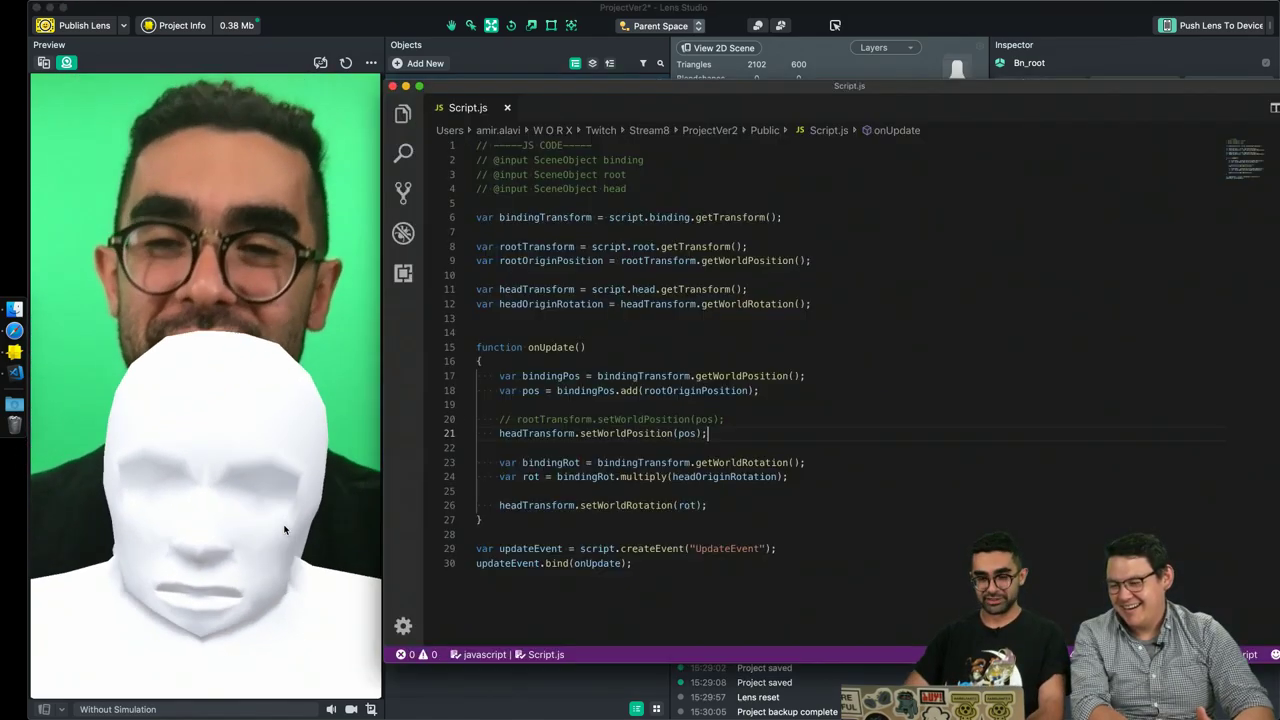
click(752, 390)
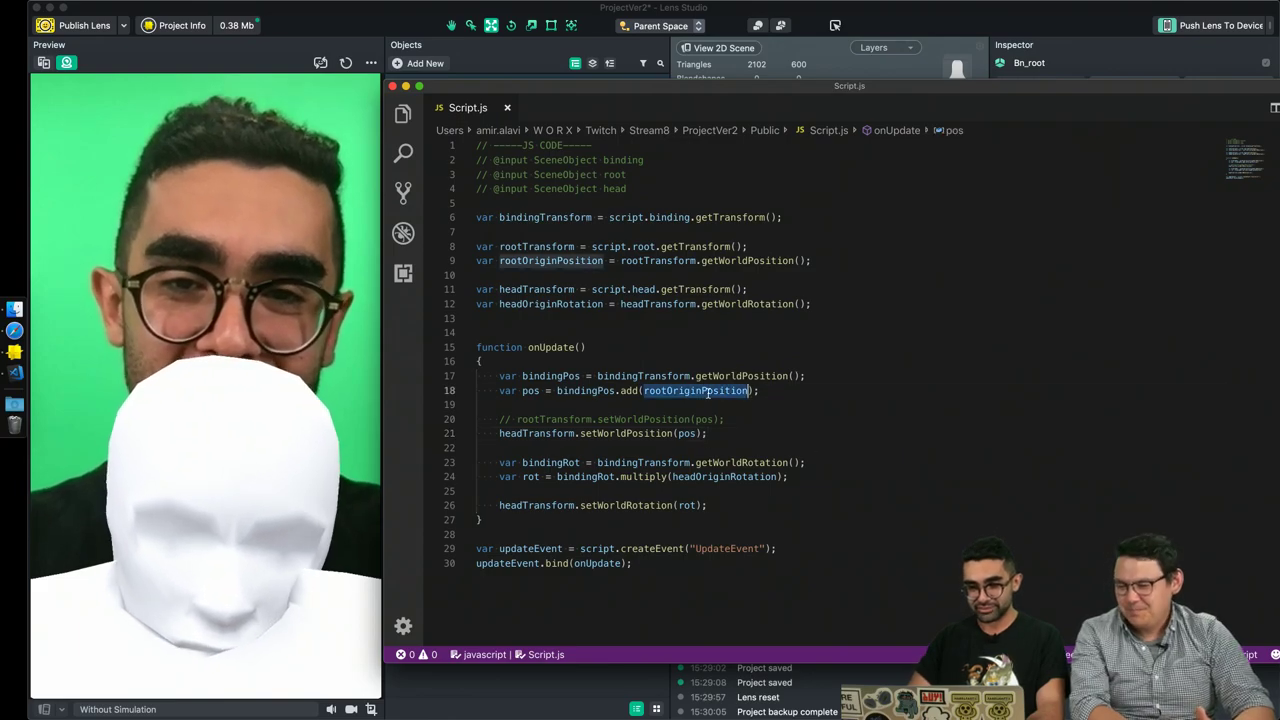
click(842, 303)
key(Return)
text(var )
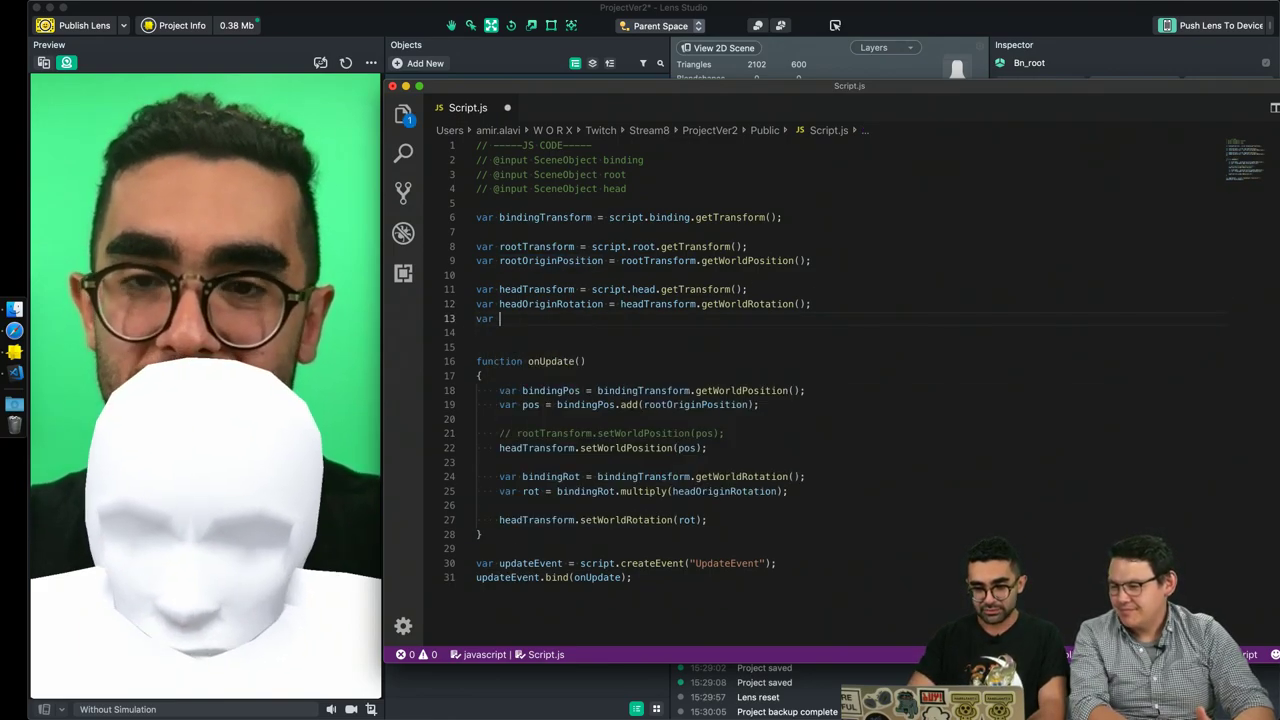
text(head)
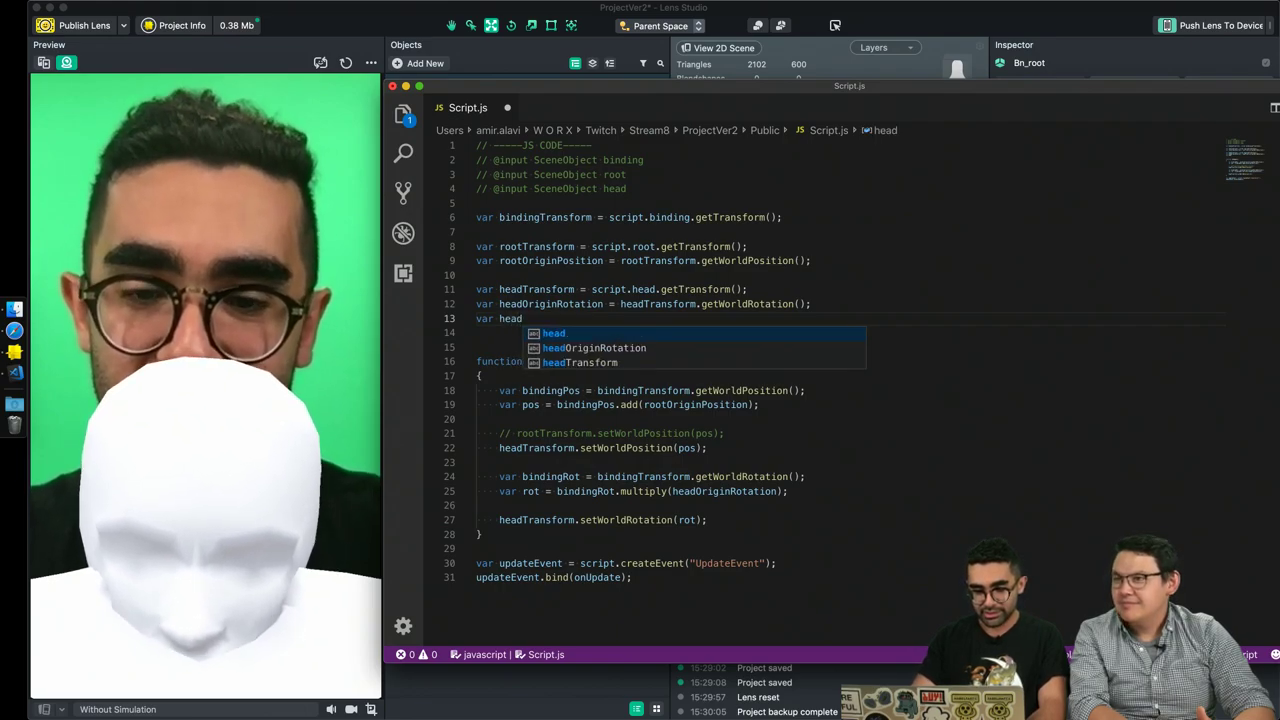
text(OriginPos)
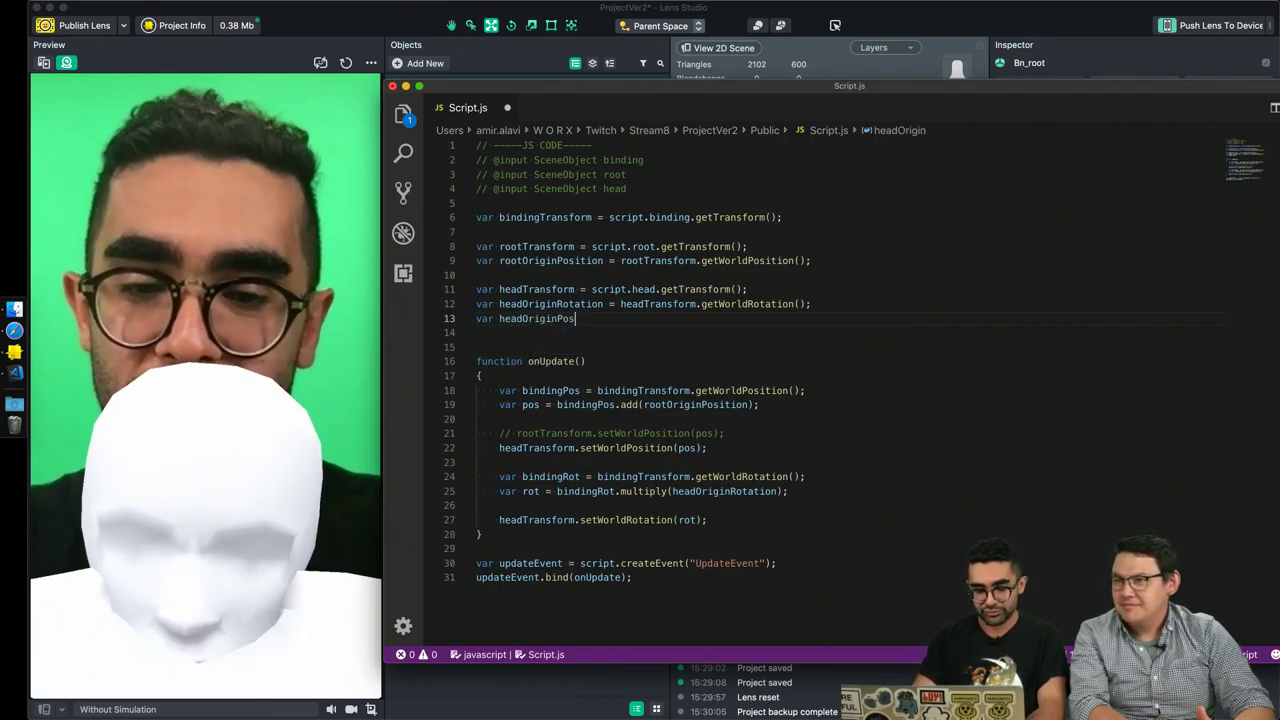
text(ir)
key(BackSpace)
text(tion)
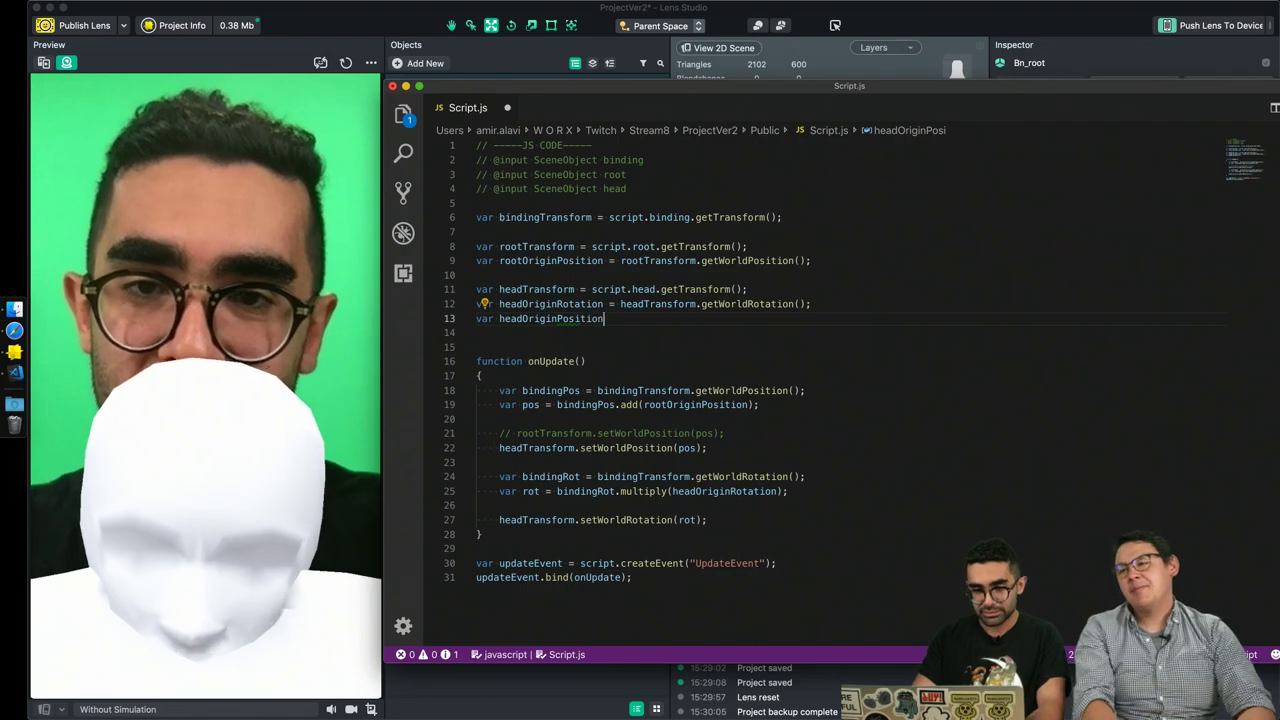
Assign headTransform.getWorldPosition(); to the headOriginPosition variable on line 13.
text( = head)
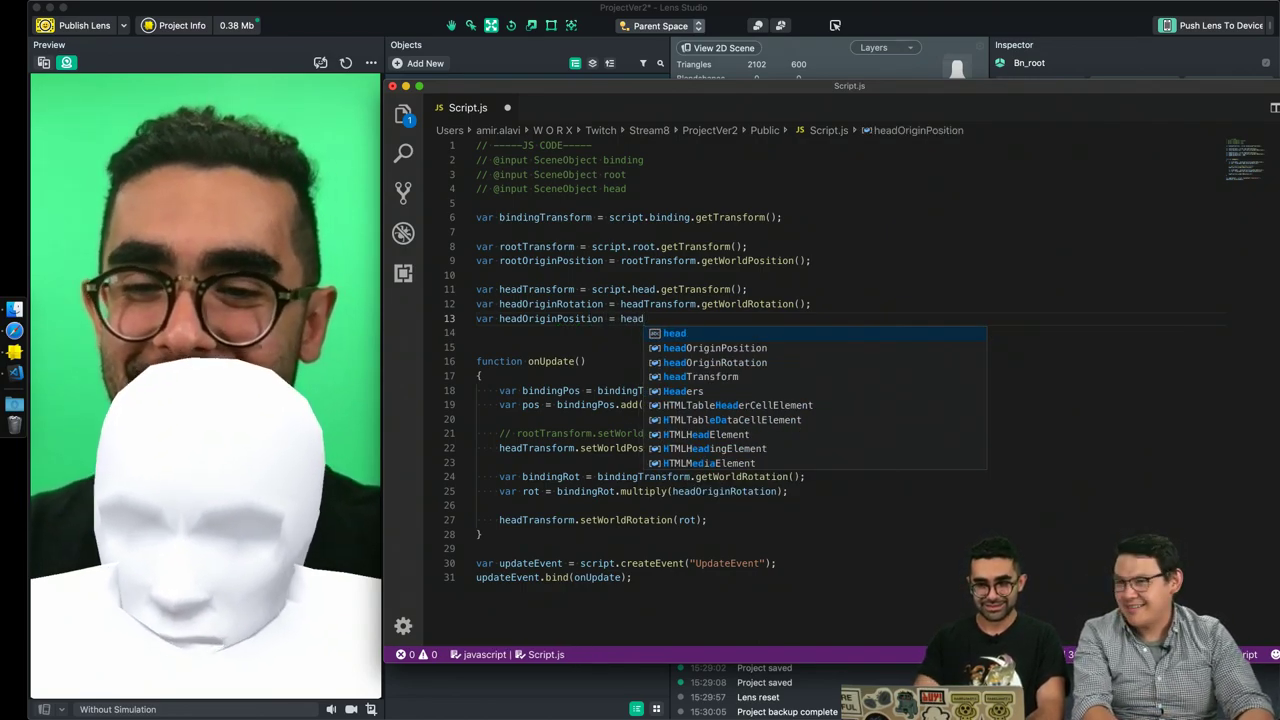
text(Tra)
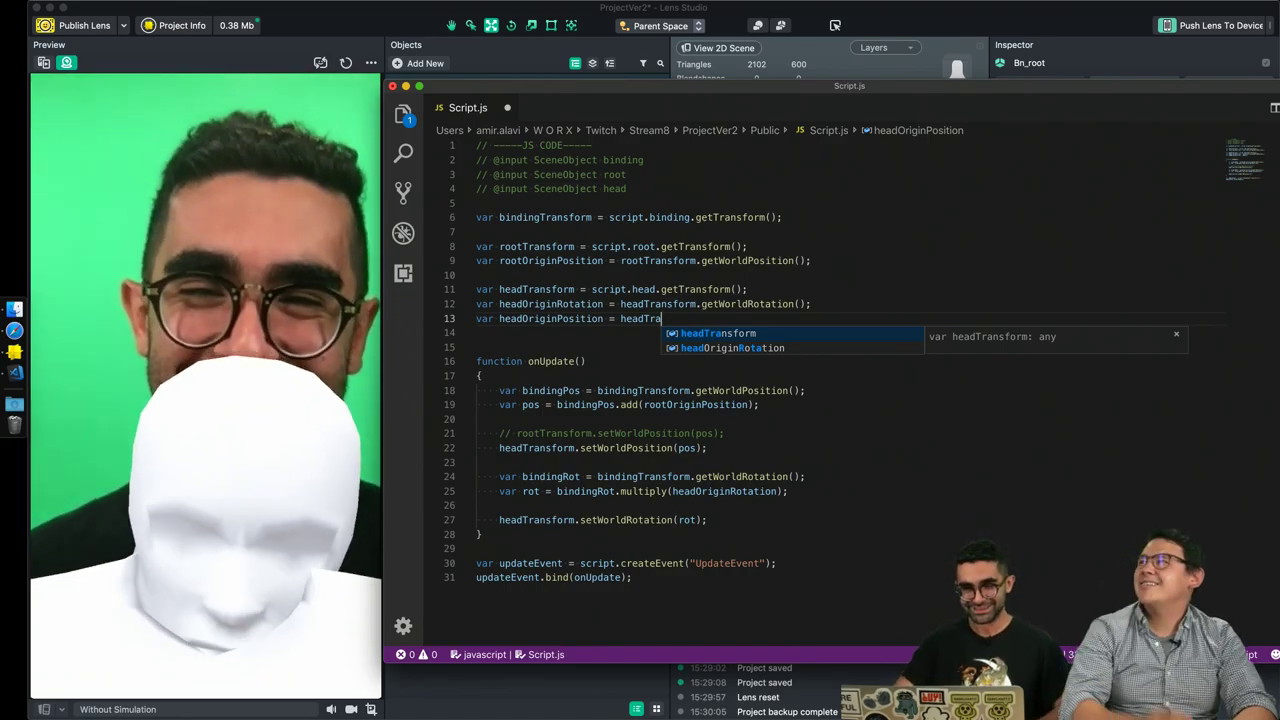
key(Return)
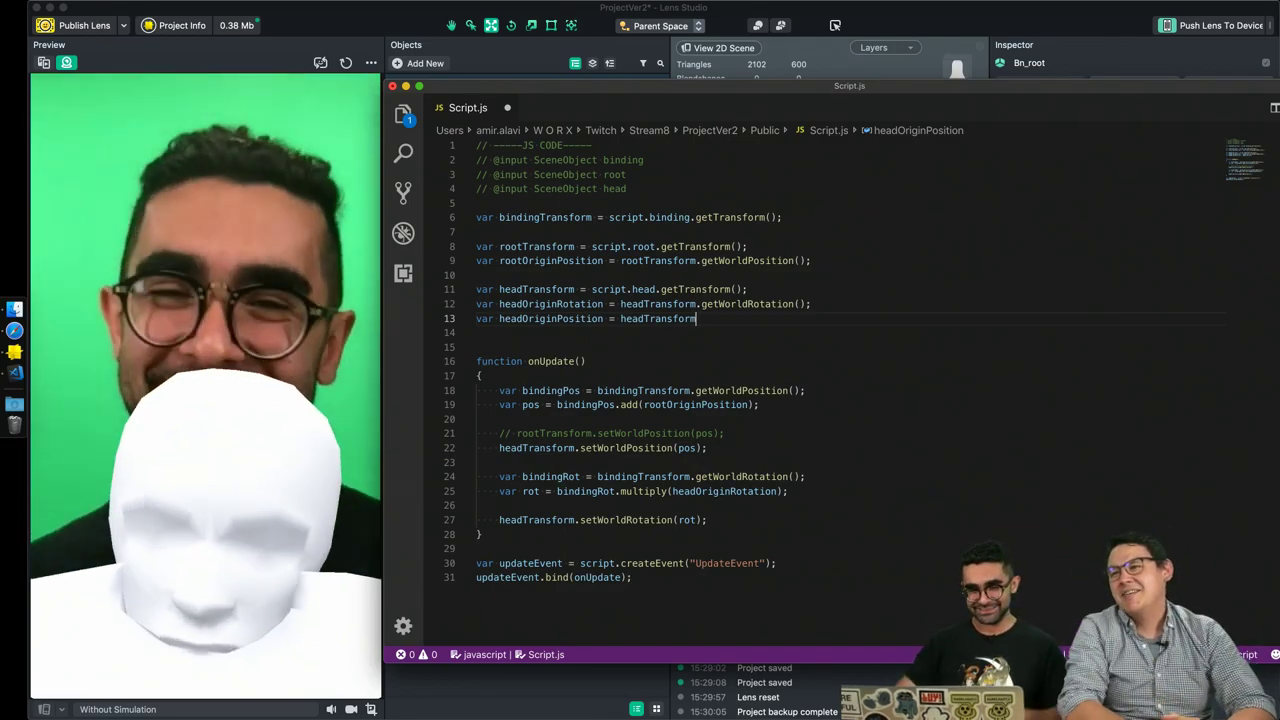
text(.)
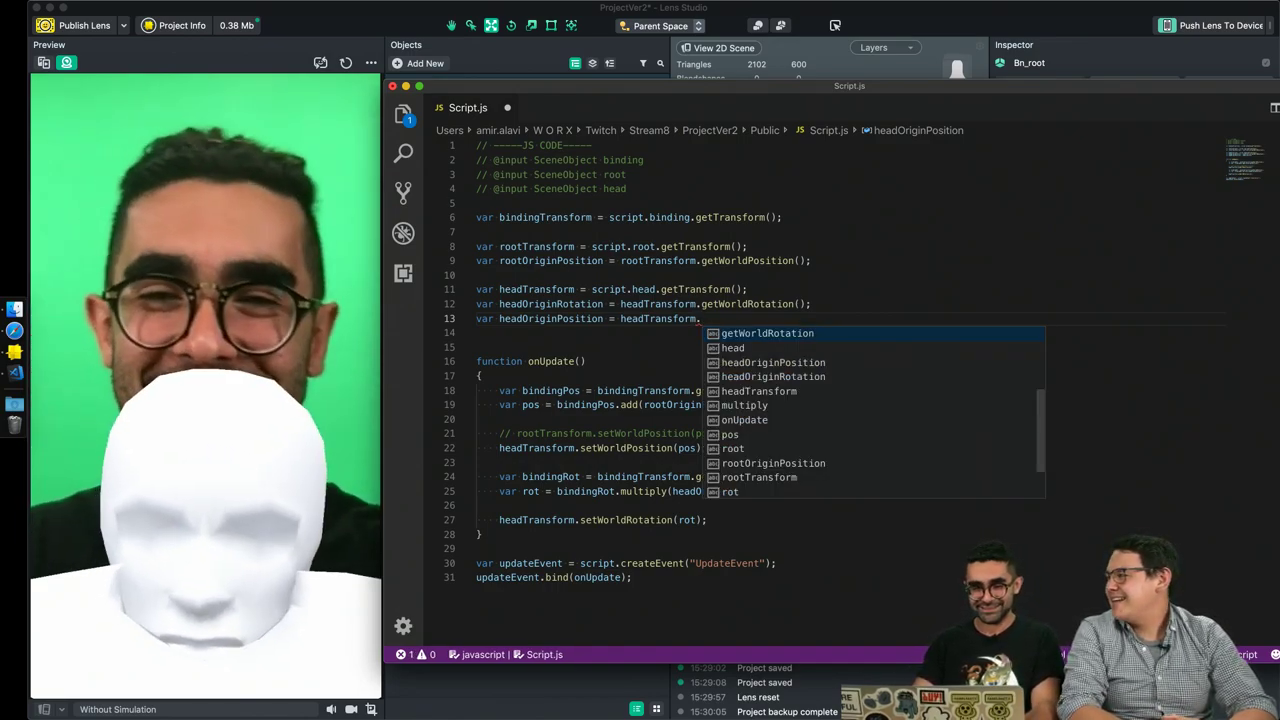
text(g)
text(et)
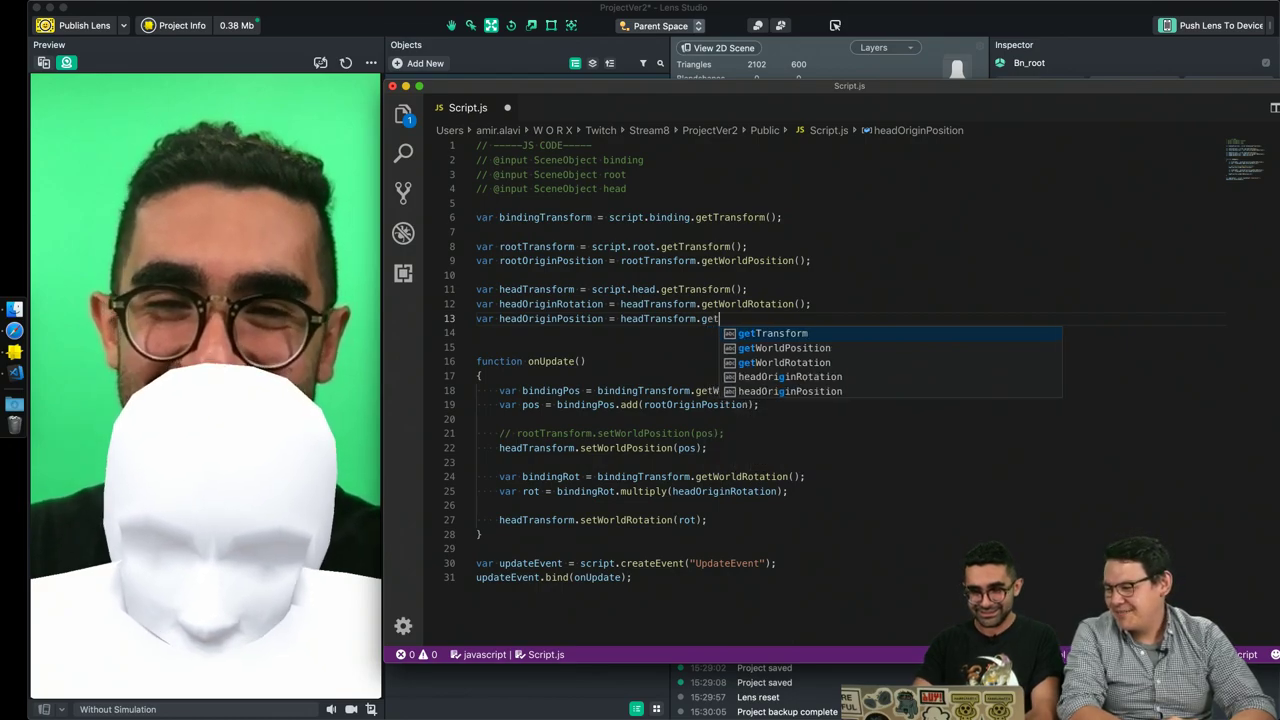
text(World)
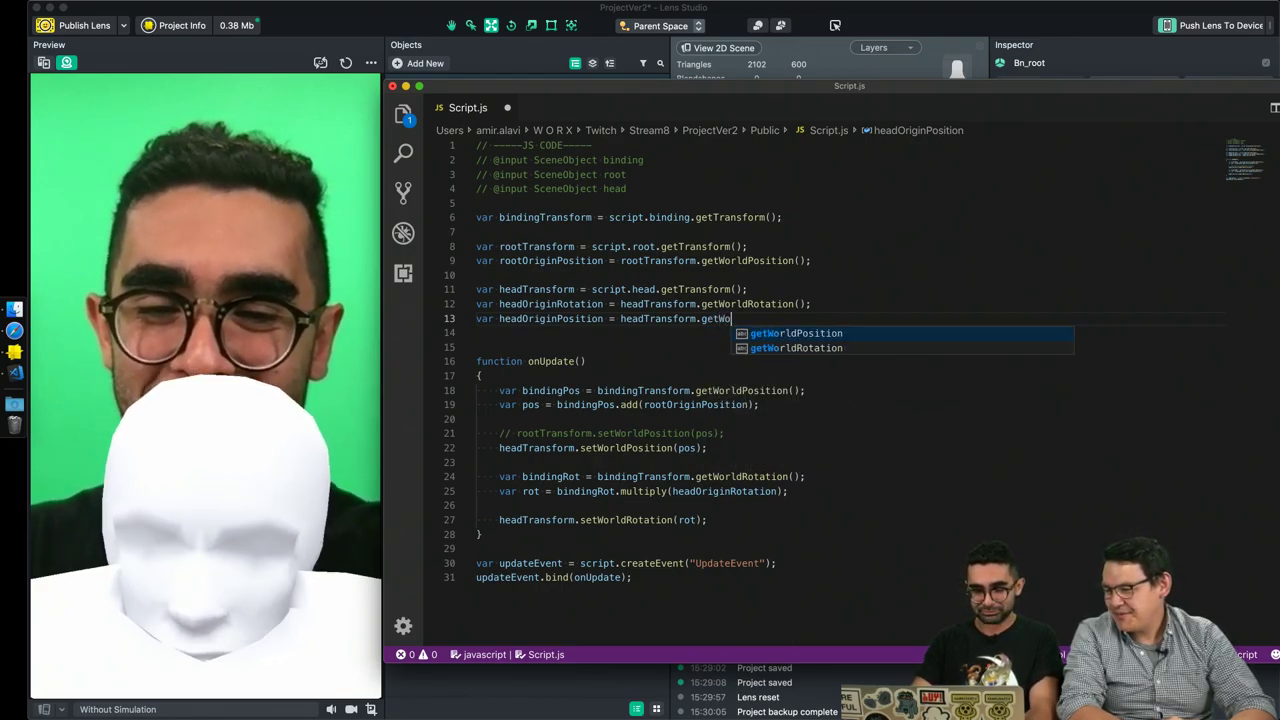
key(Return)
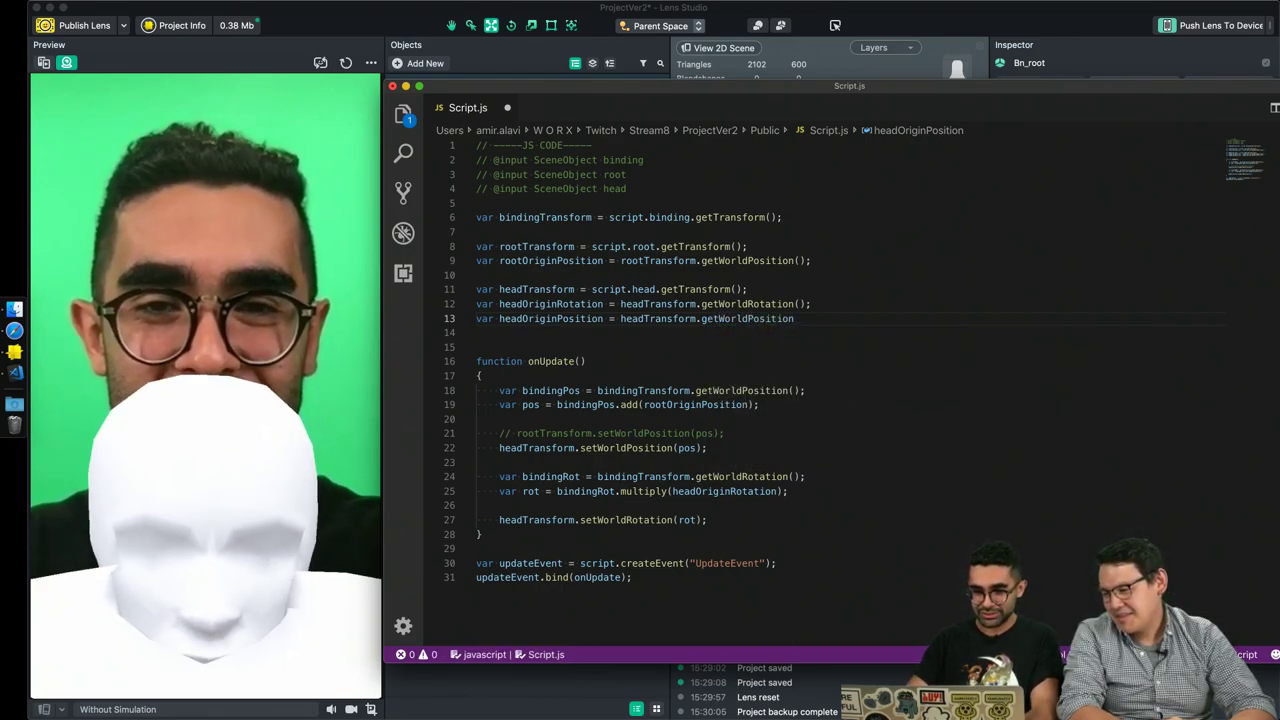
Replace rootOriginPosition with headOriginPosition in the pos calculation of onUpdate, save the script and switch back to Lens Studio.
double_click(547, 320)
key(super+c)
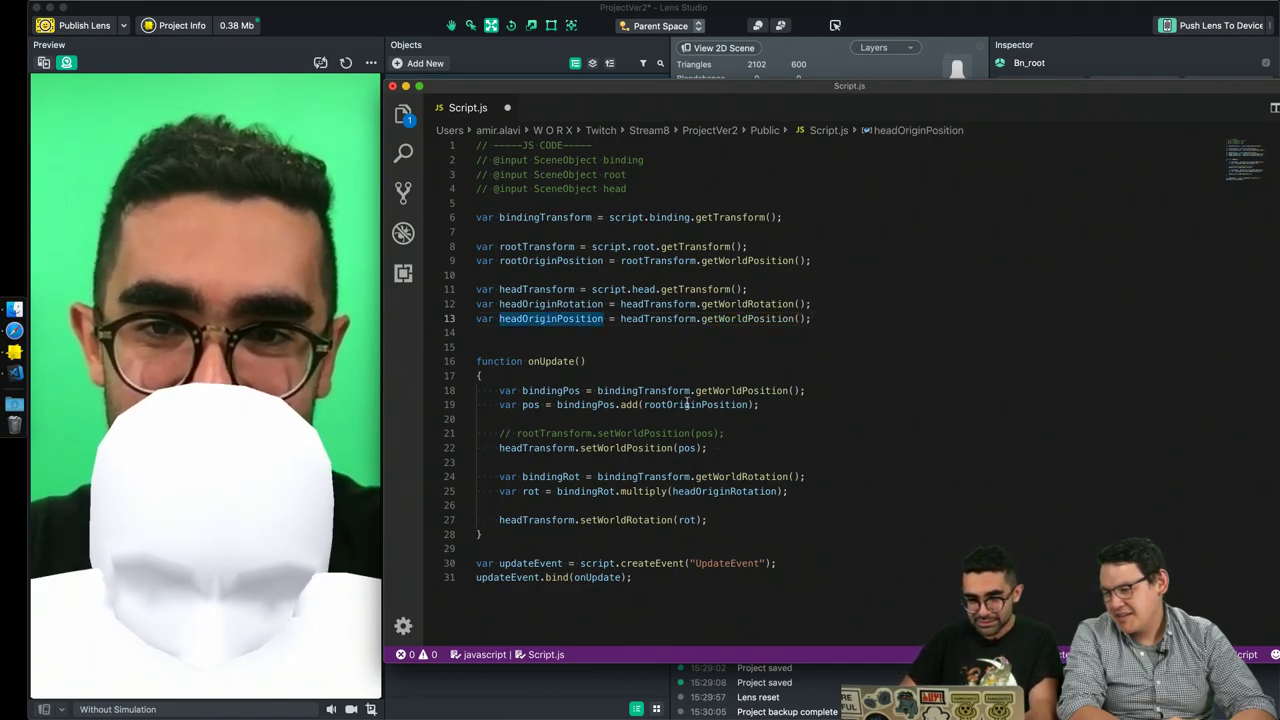
double_click(686, 404)
key(super+v)
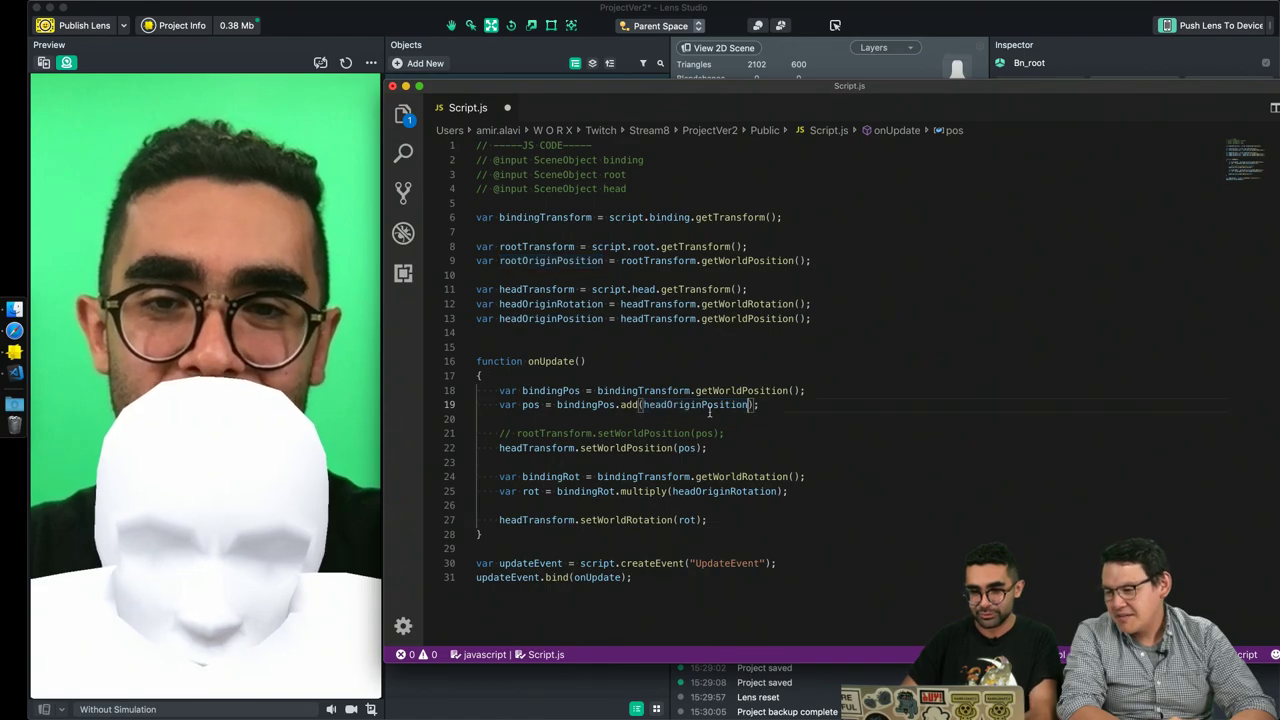
click(286, 397)
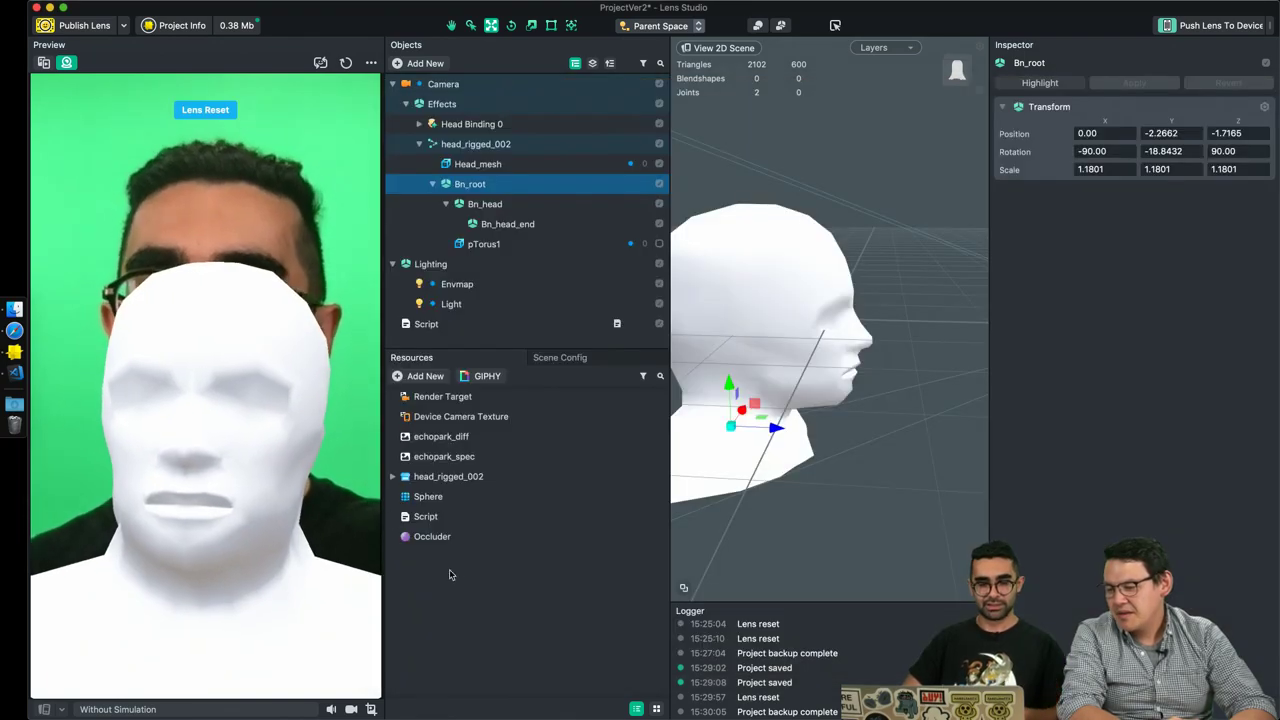
Move the Bn_head joint up with the Move tool to a position of about X 5.74, Y 0.94.
click(493, 204)
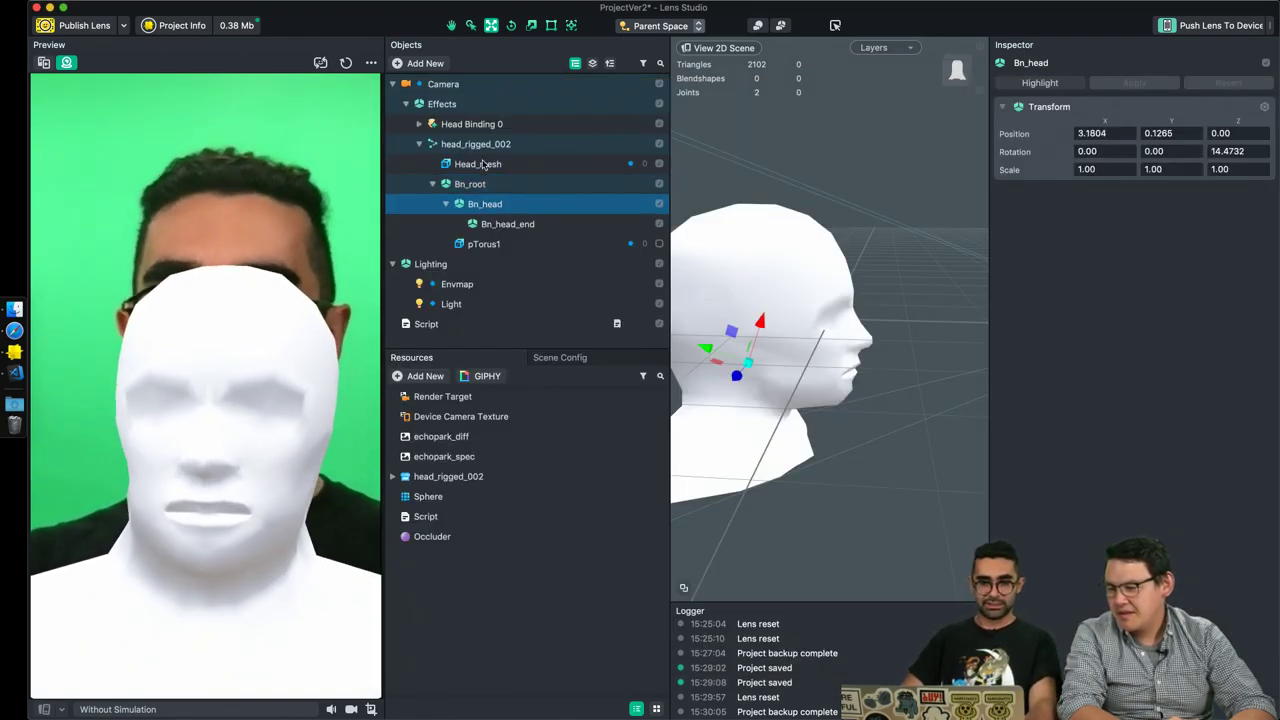
drag(760, 320, 707, 289)
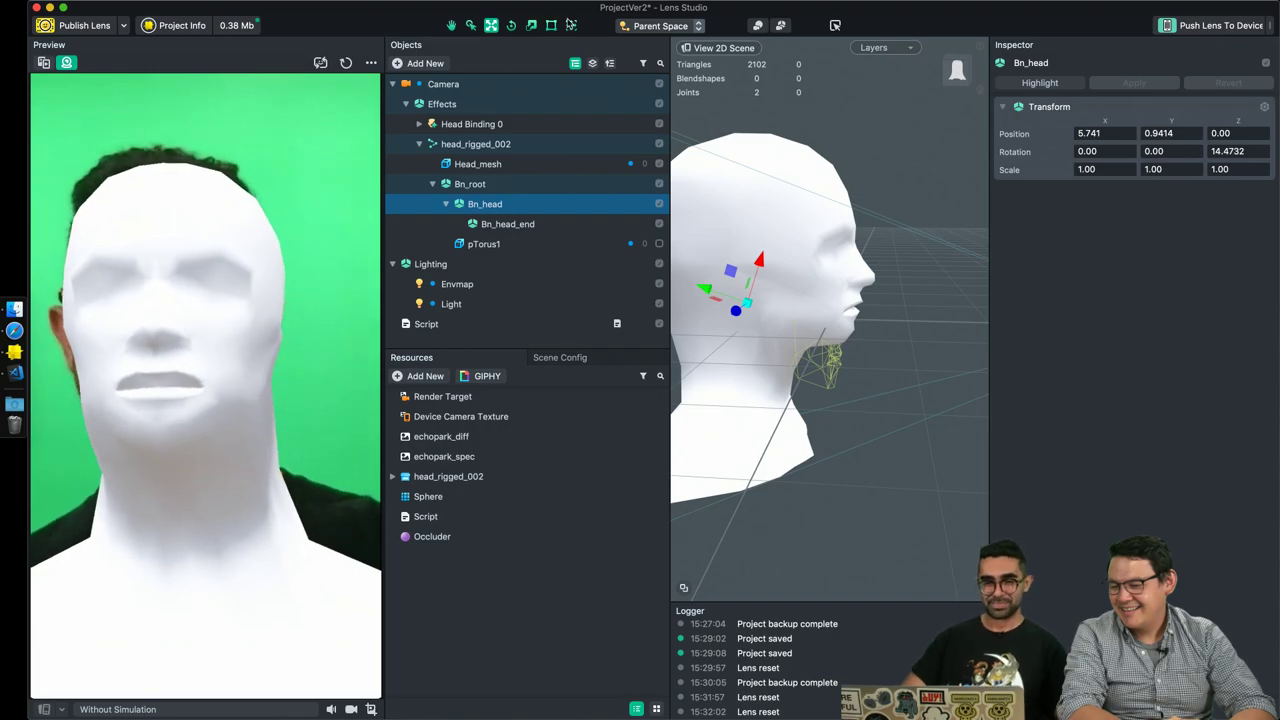
On the Camera, enable Clear Color, clear the Device Camera Texture input and set the clear color to cyan at 100% opacity.
click(446, 88)
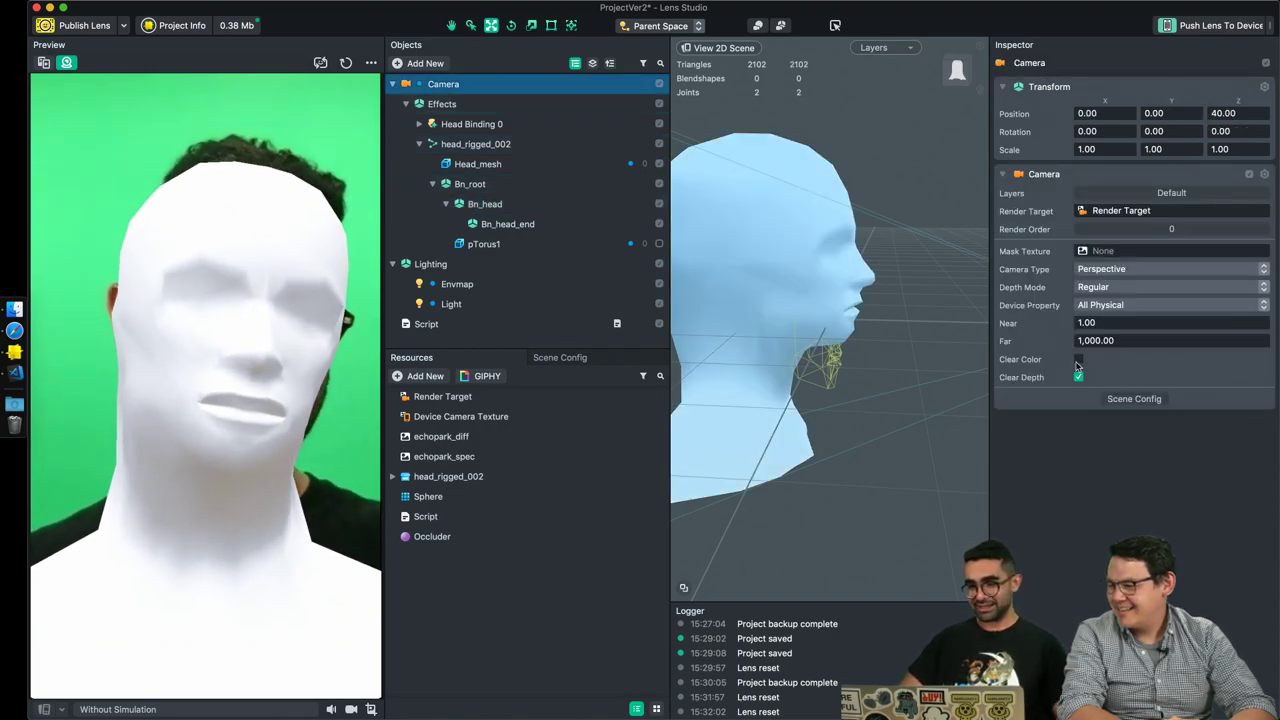
click(1078, 361)
right_click(1114, 256)
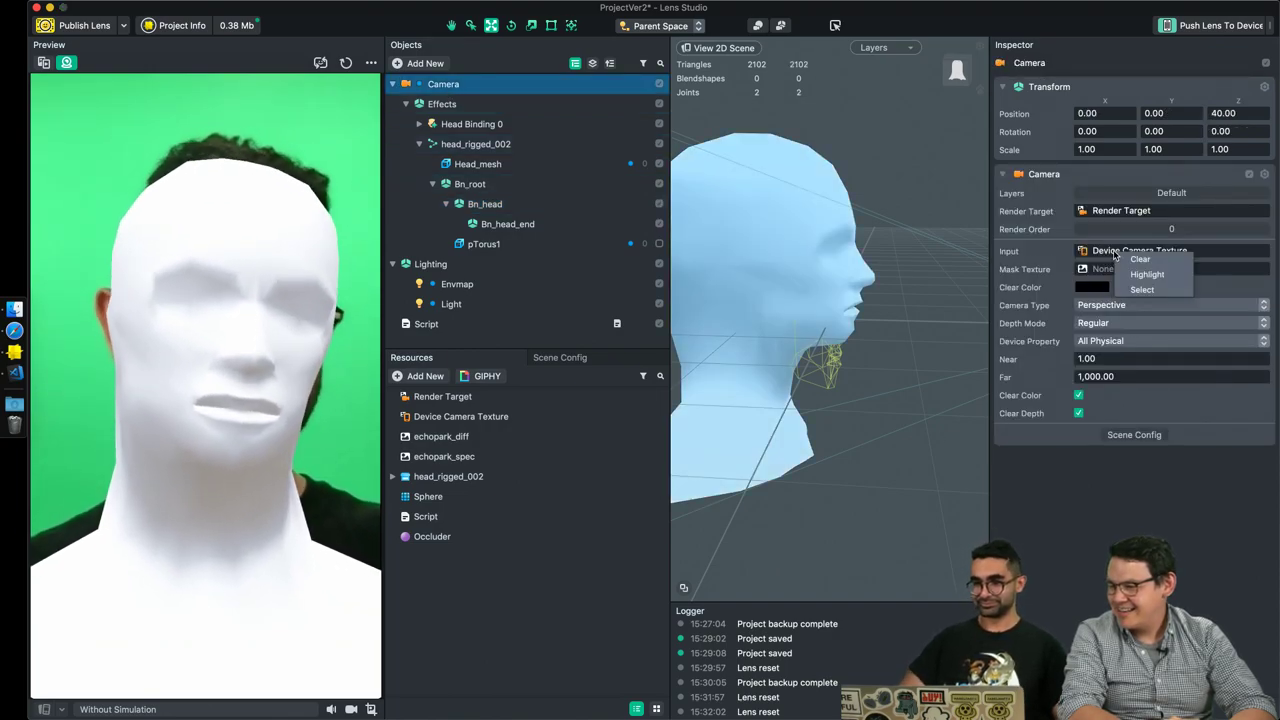
click(1138, 259)
click(1092, 287)
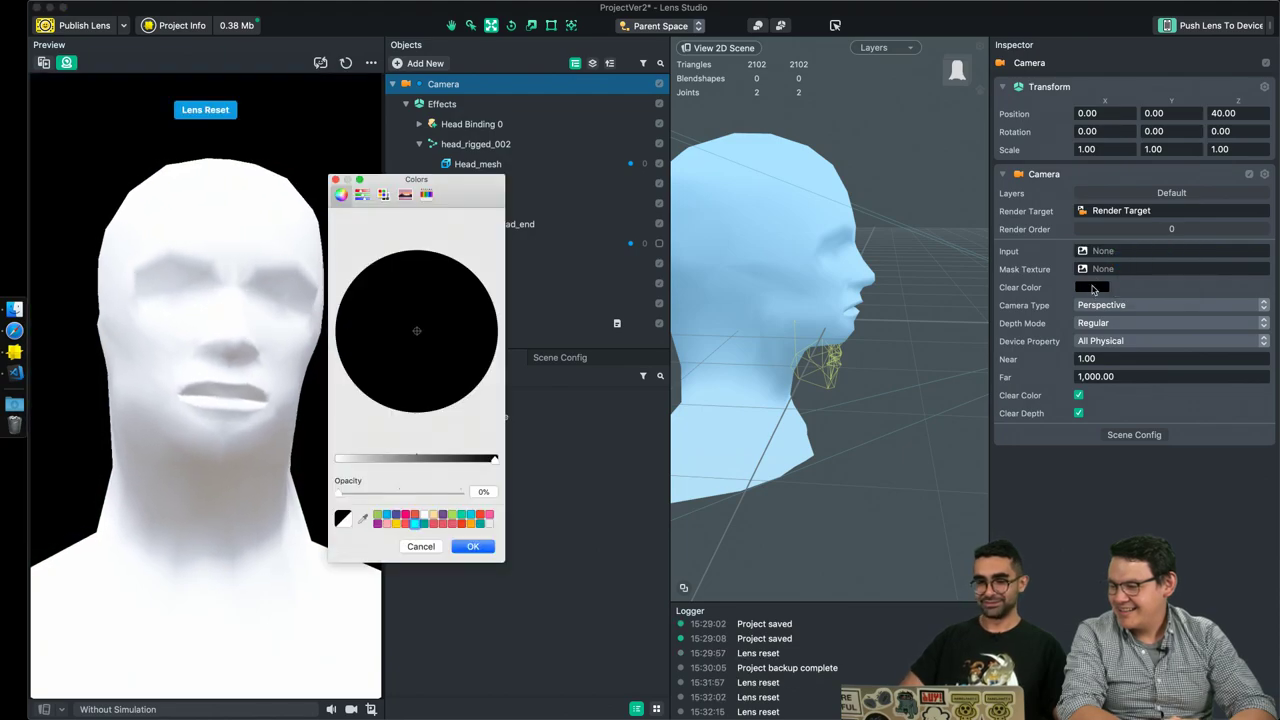
click(415, 524)
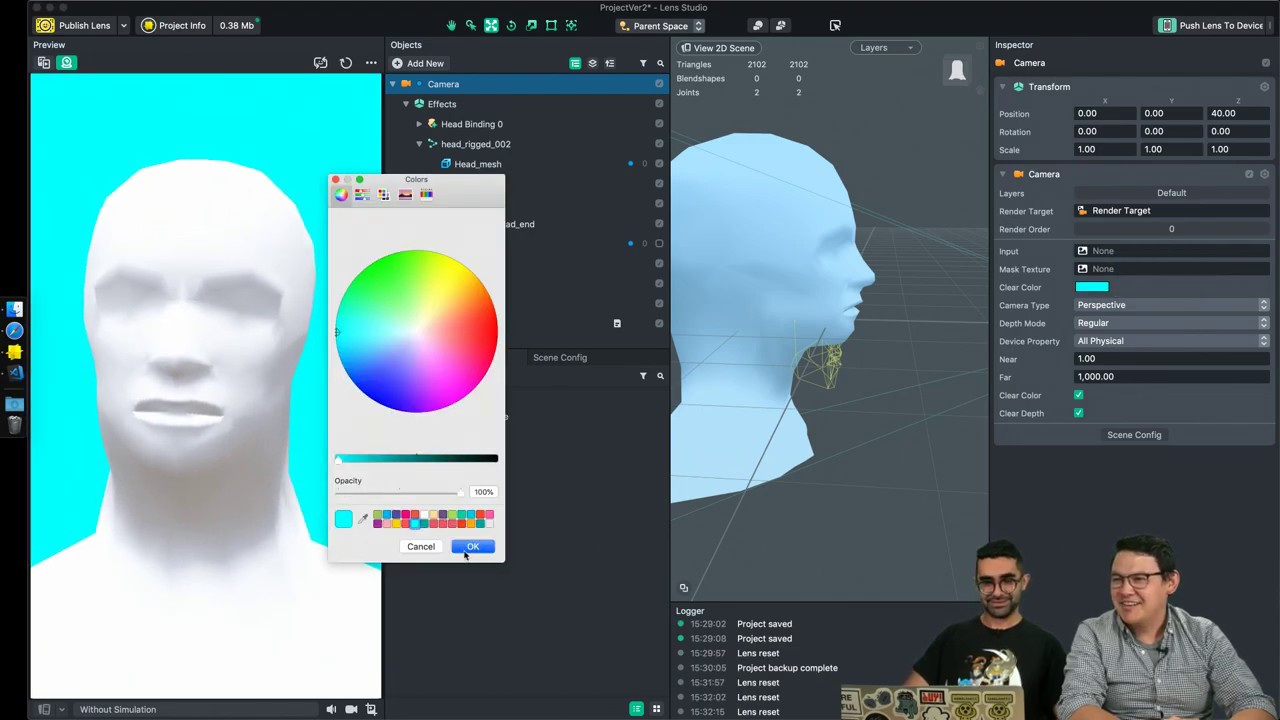
click(474, 548)
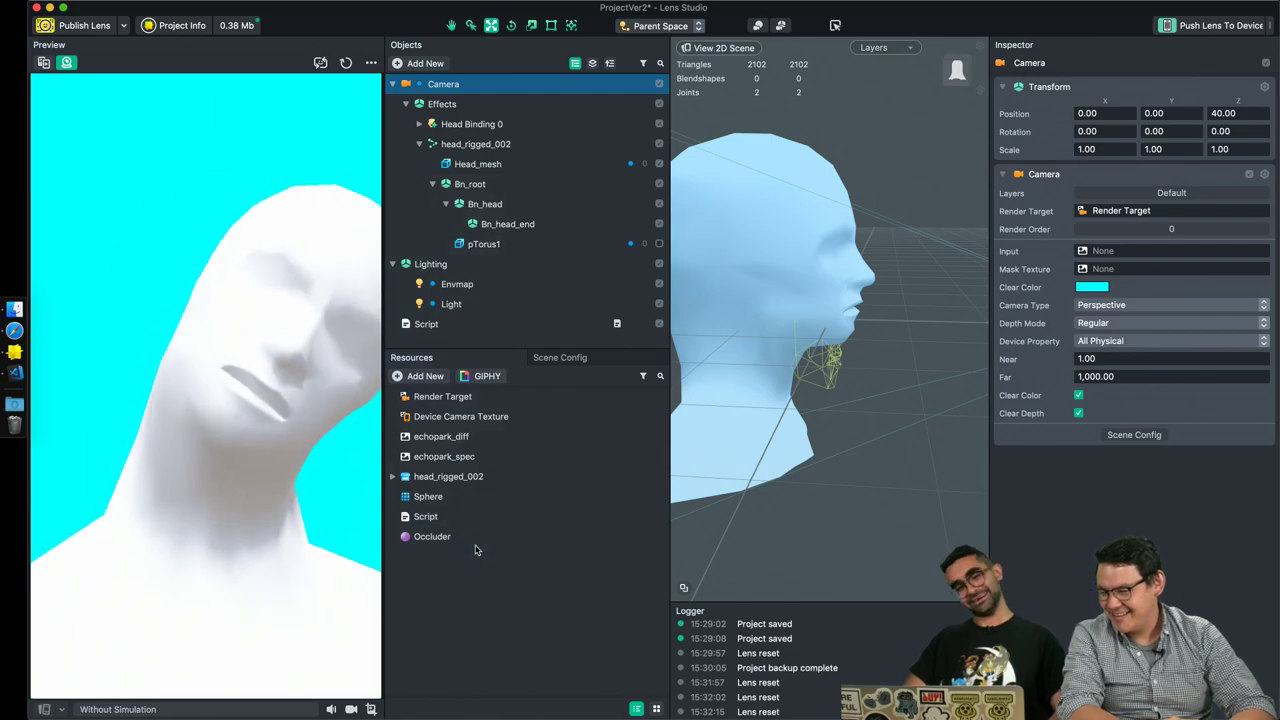
Begin a 2D Animation From Files import using Lemons_0000.png through Lemons_0059.png from the Lemons folder.
click(425, 376)
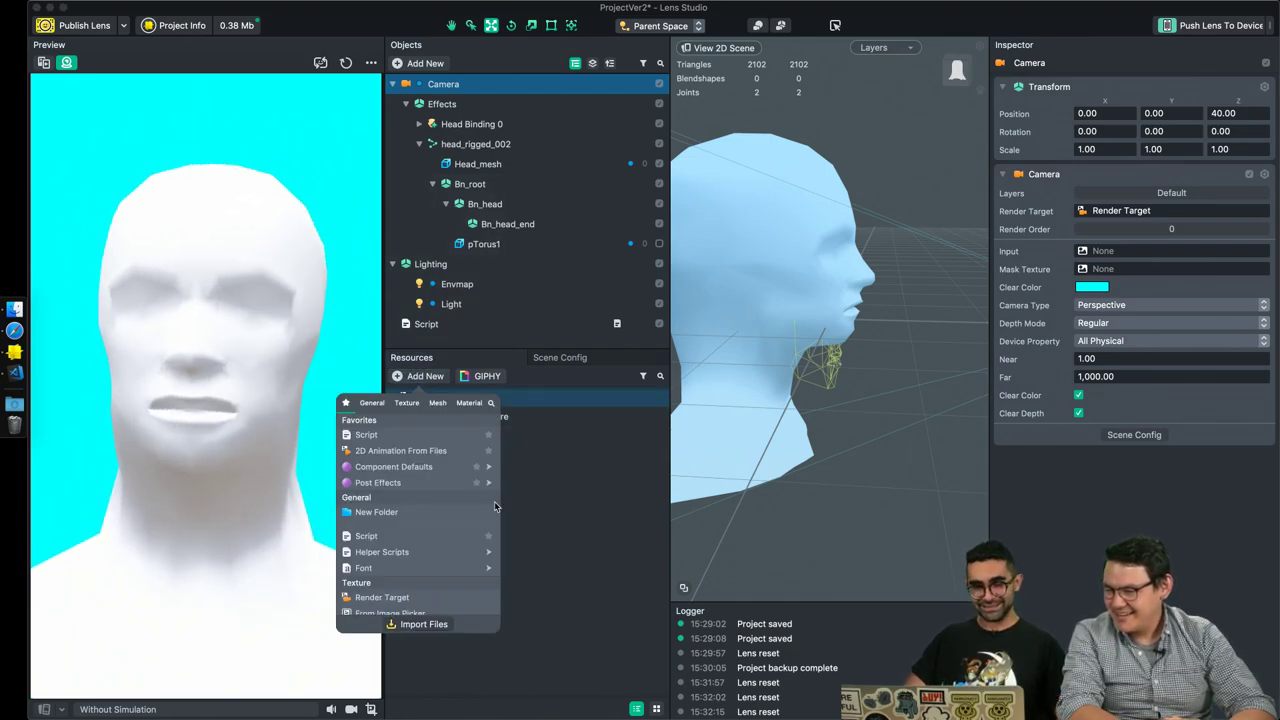
click(410, 451)
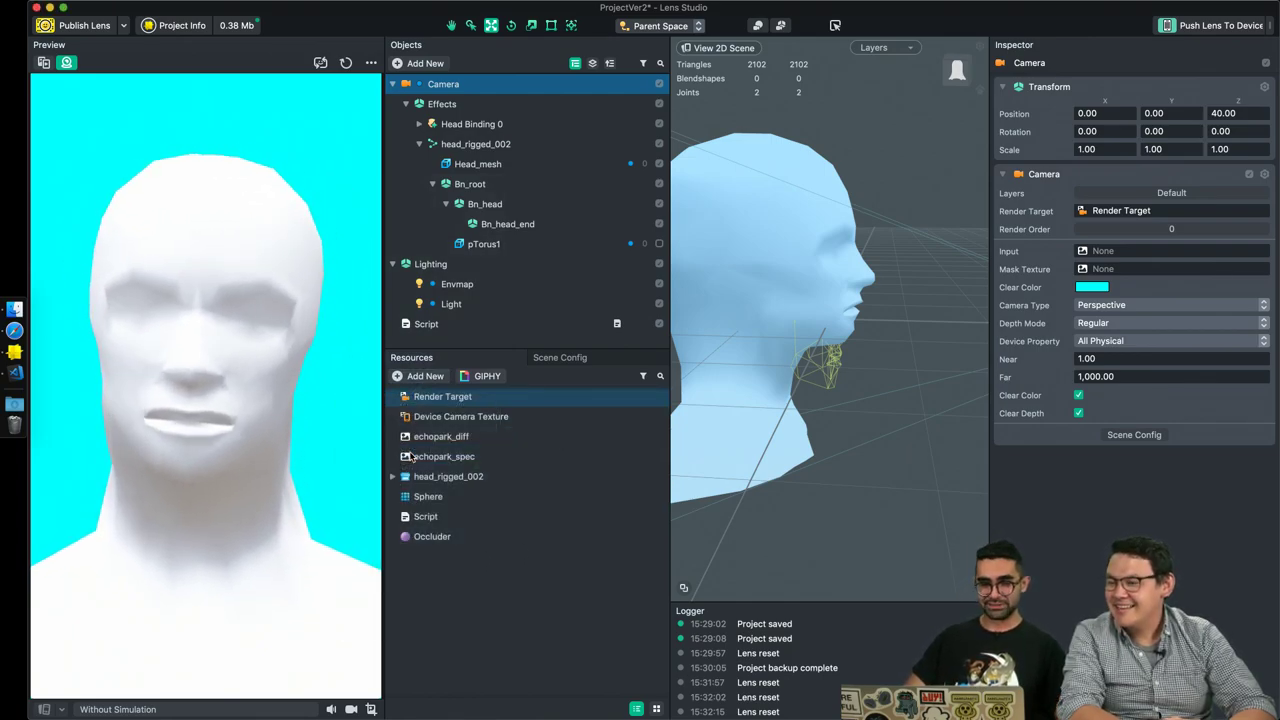
click(661, 140)
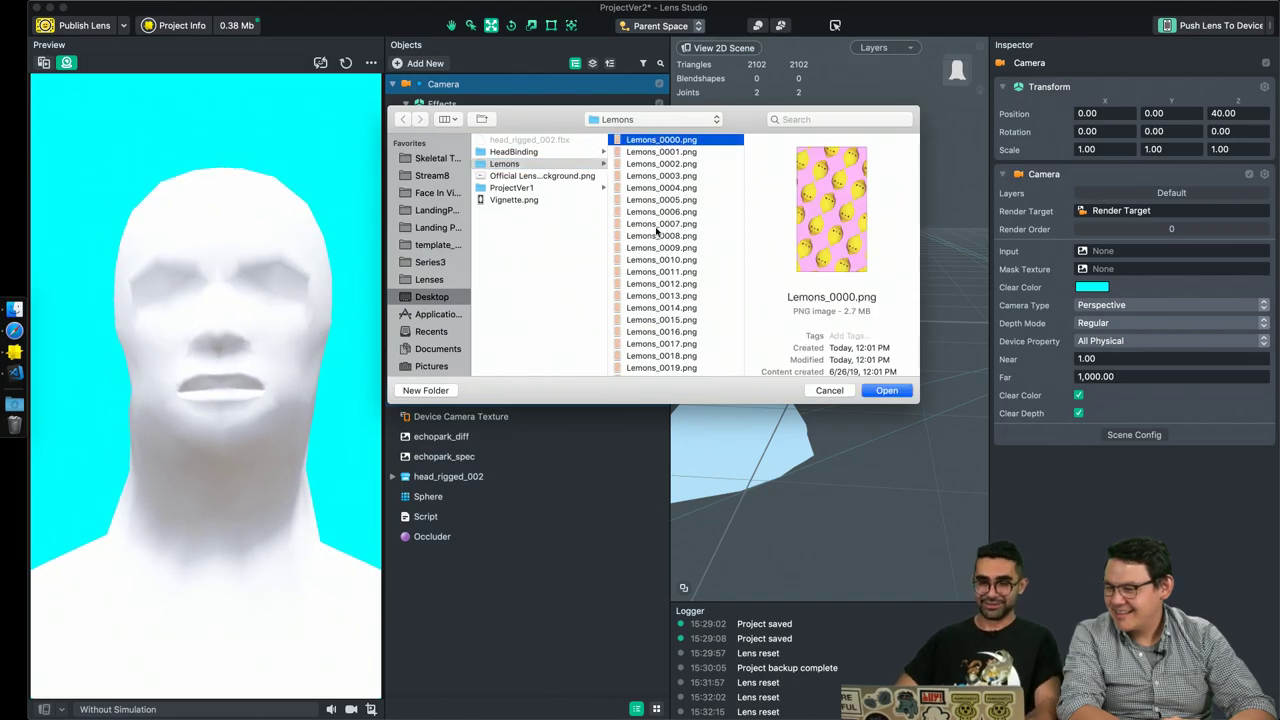
scroll(670, 300, down, 10)
shift+click(677, 368)
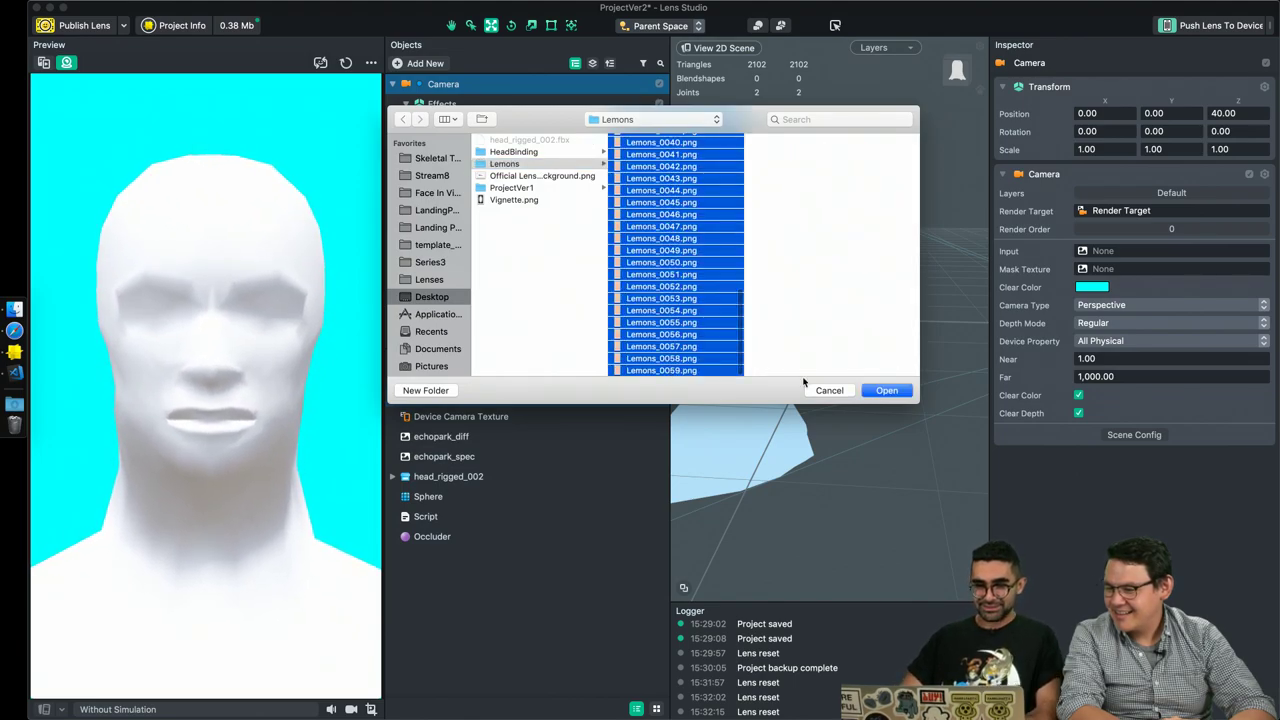
click(889, 391)
Open the Lemons folder on the desktop and preview its image frames, starting with Lemons_0000.png.
click(657, 272)
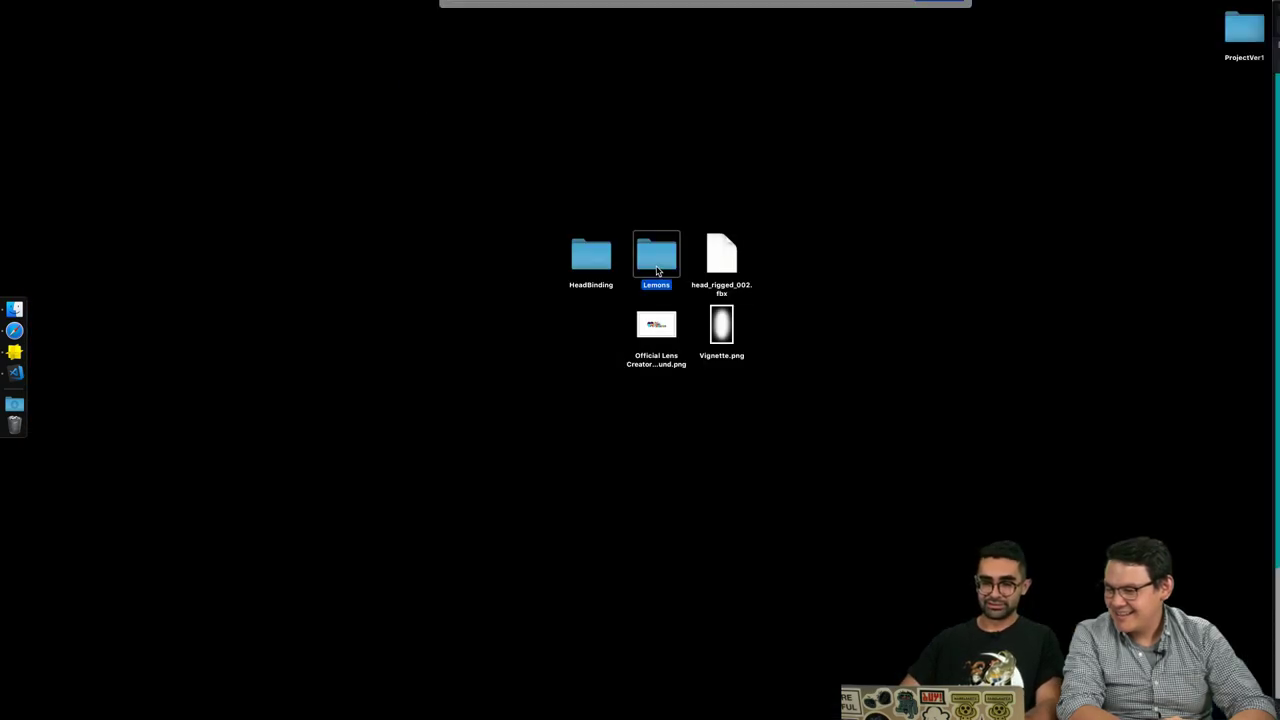
double_click(657, 272)
key(Right)
key(space)
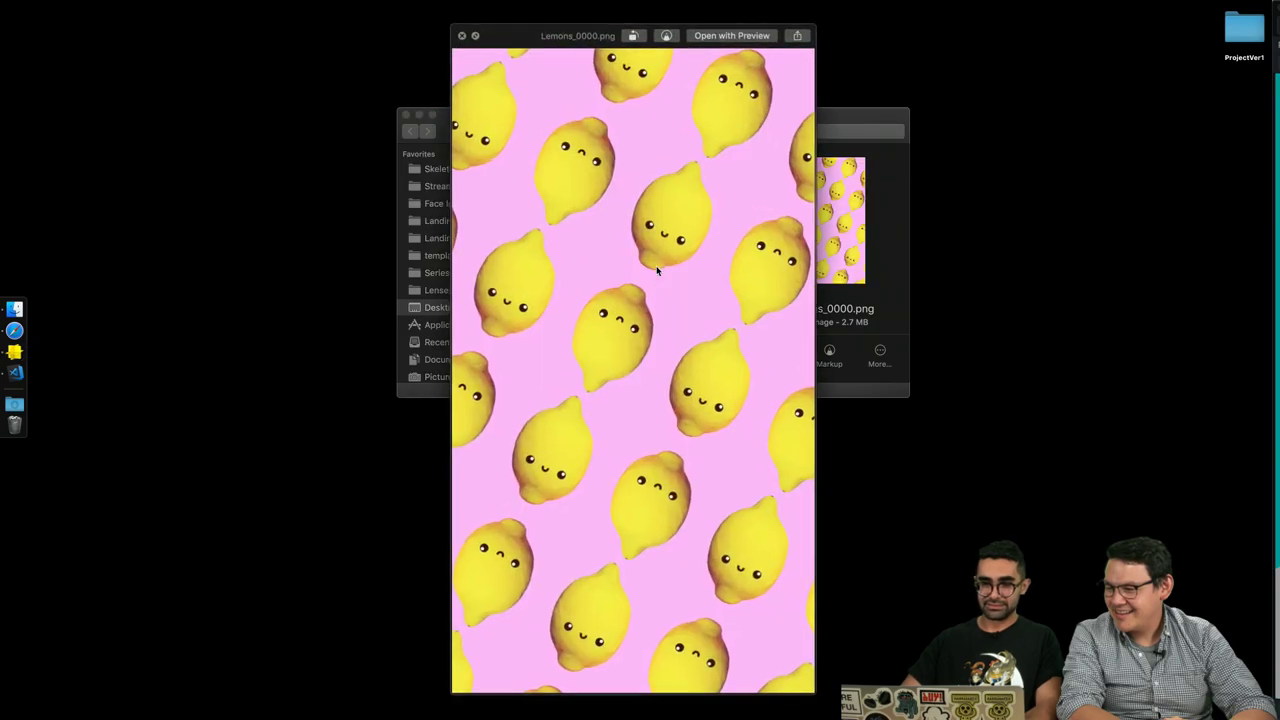
key(space)
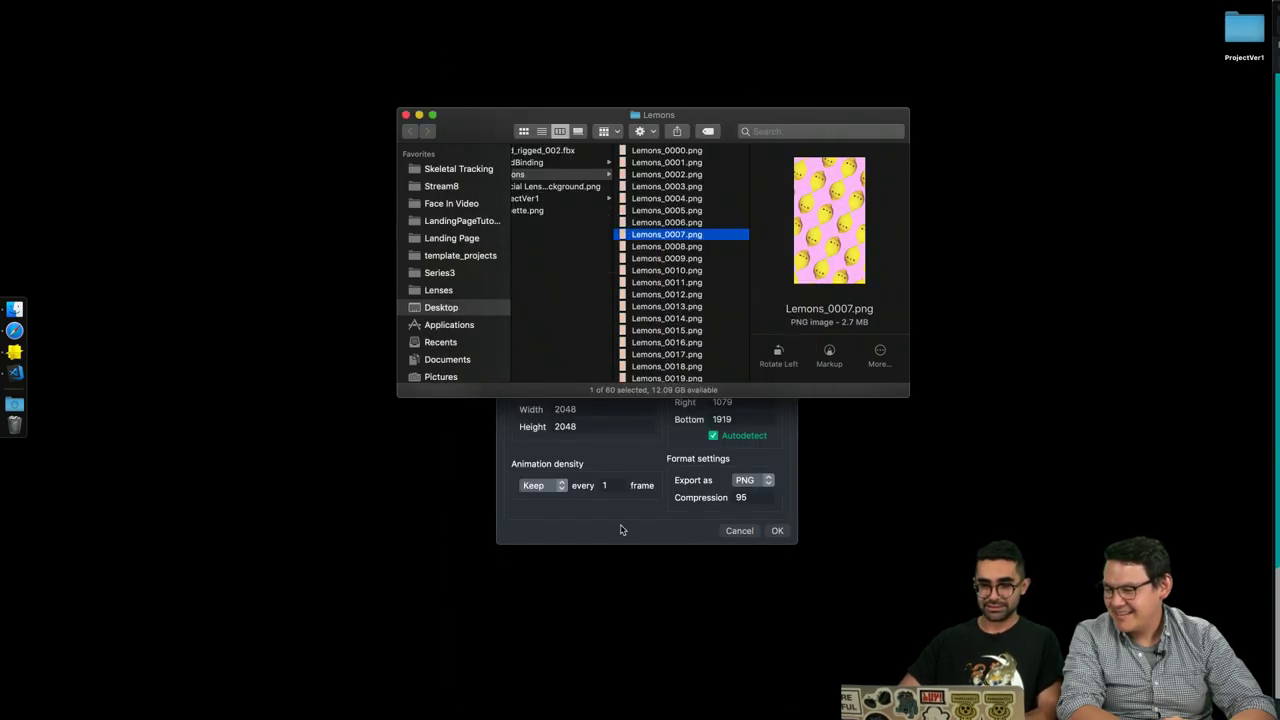
Return to Lens Studio and accept the animated texture import with PNG export and a 2048 × 2048 maximum size.
key(Return)
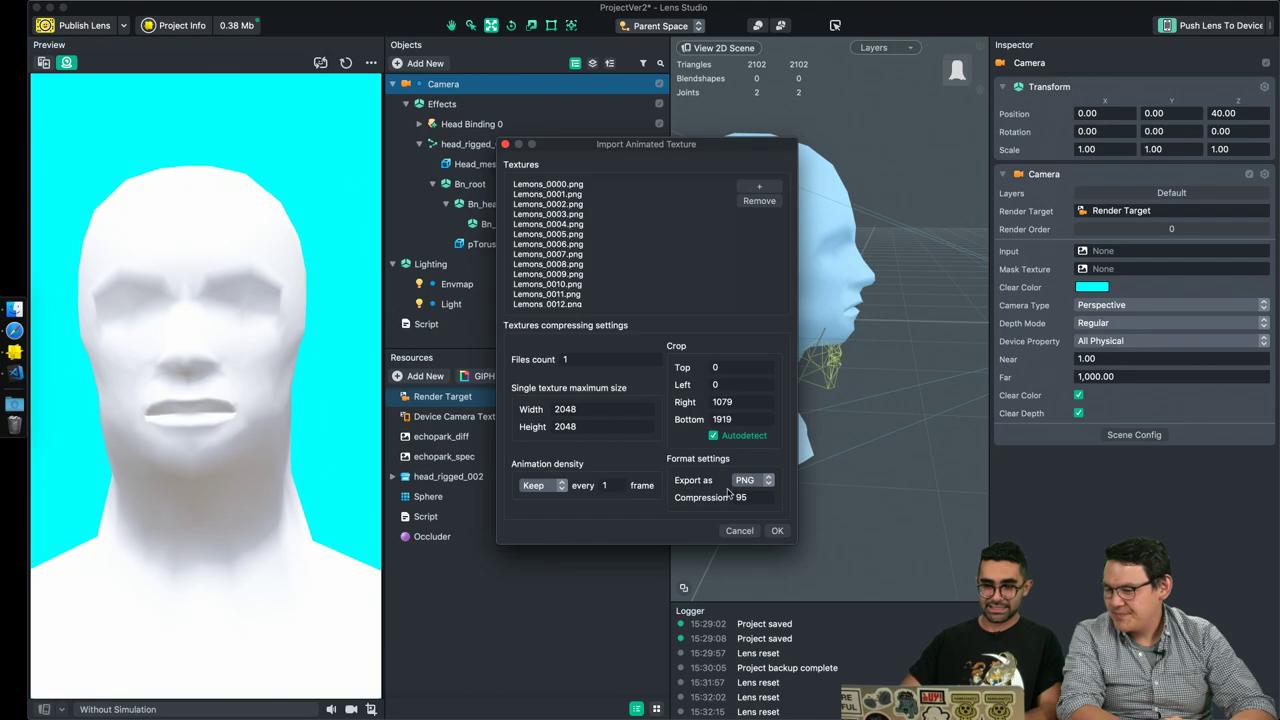
click(779, 532)
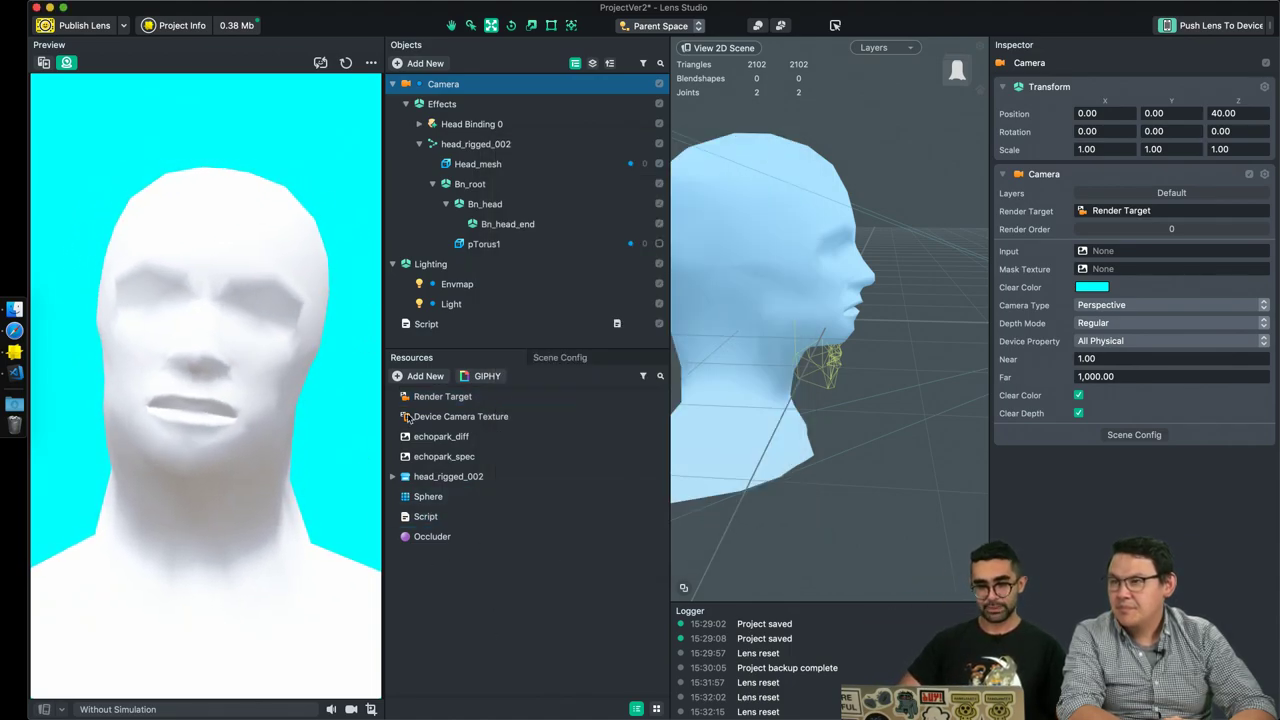
Expand the head_rigged_002 resource to examine the materials it contains.
click(395, 478)
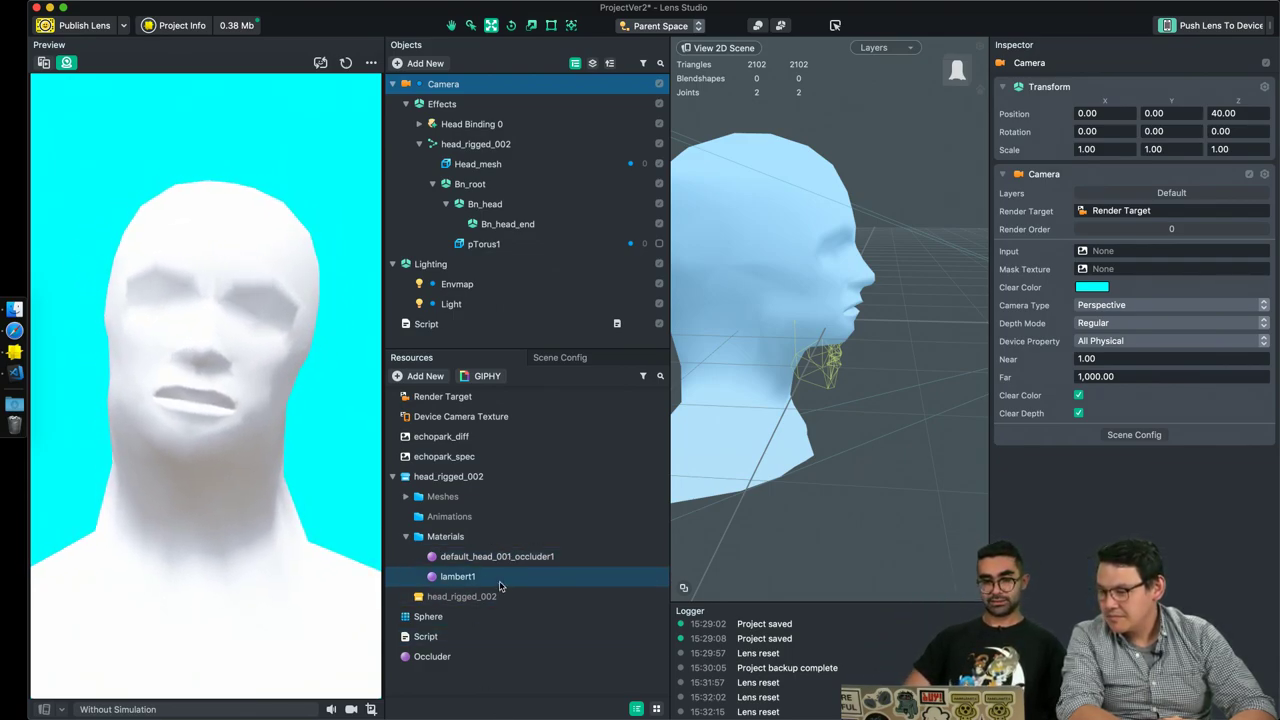
click(424, 64)
mouse_move(388, 124)
key(Escape)
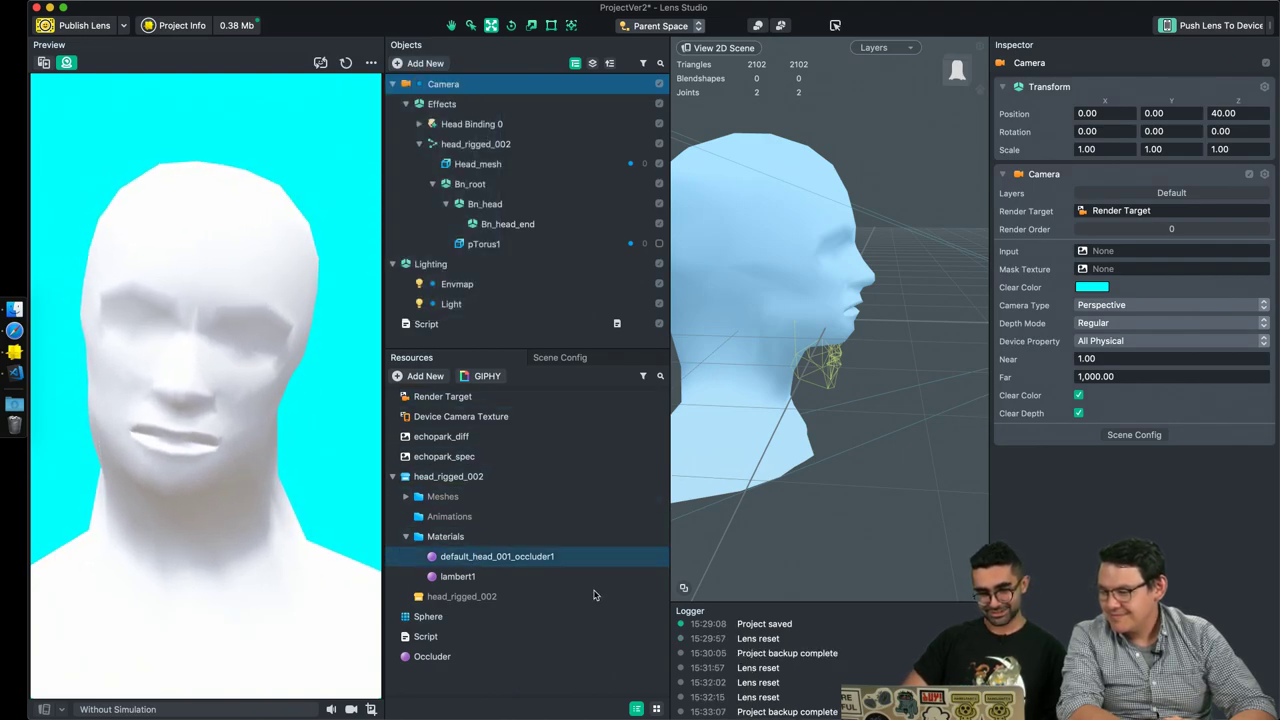
Clear all messages from the Logger.
right_click(770, 668)
click(780, 674)
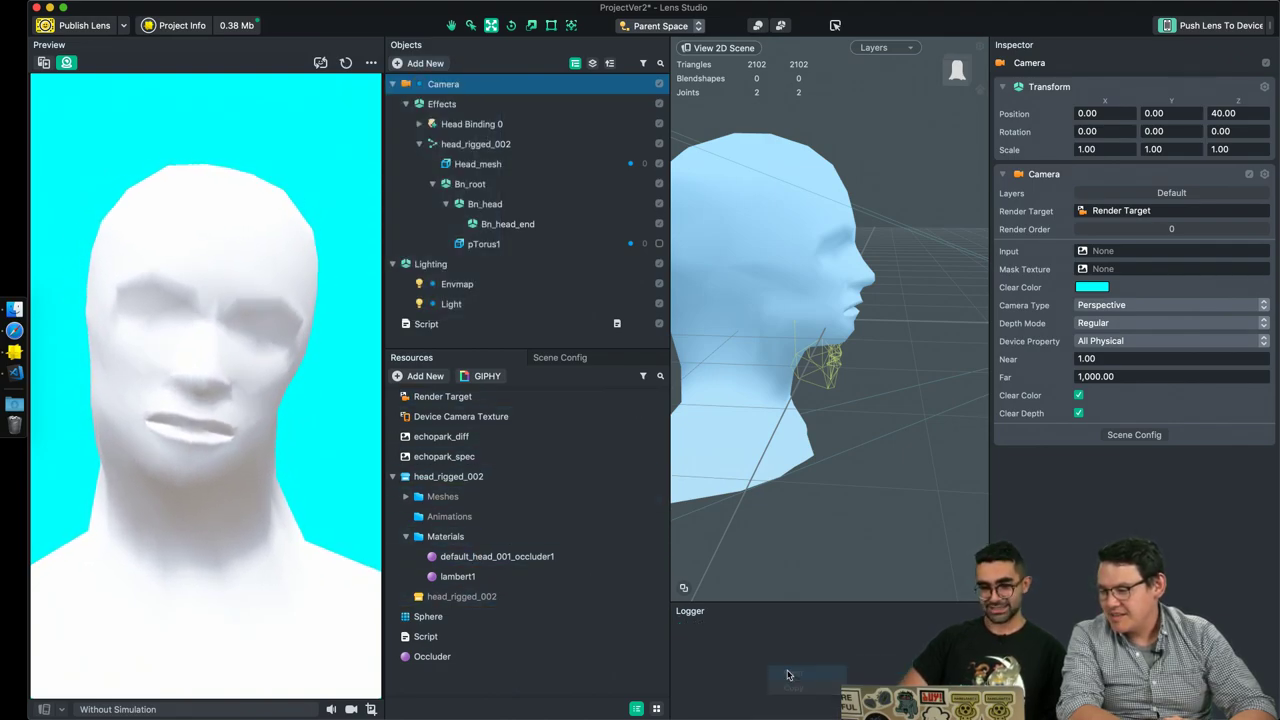
click(643, 376)
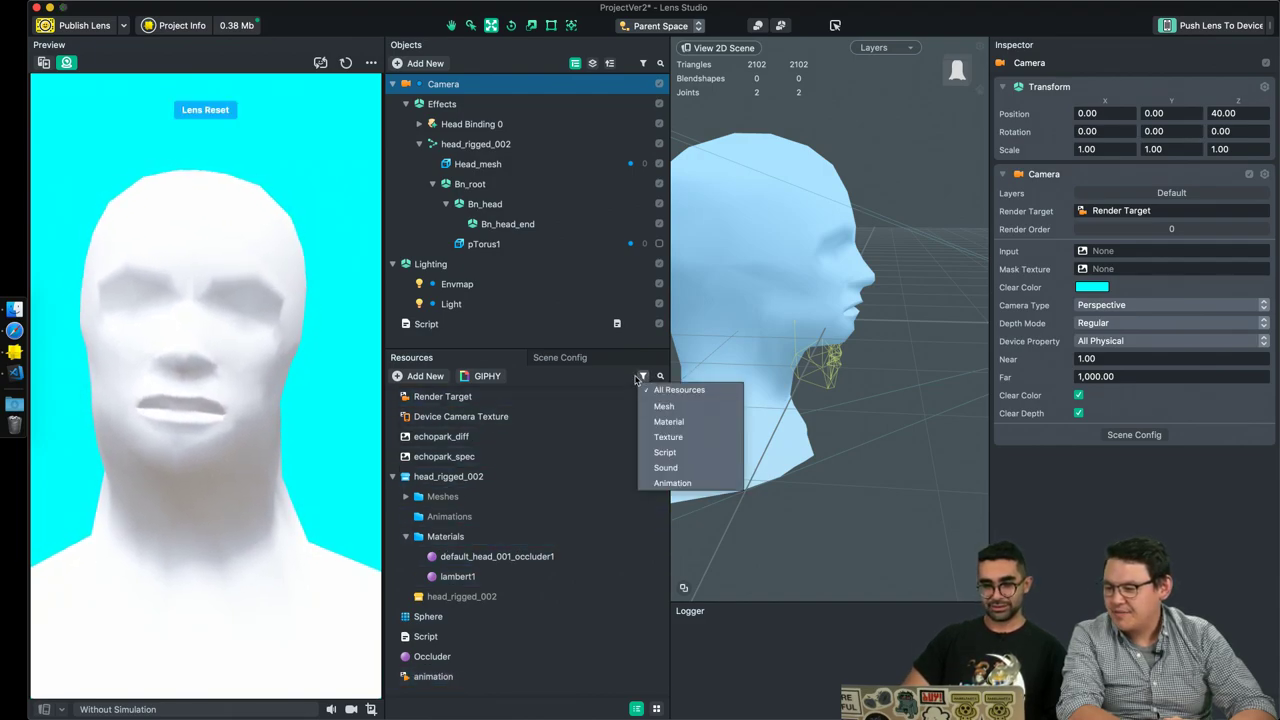
click(643, 376)
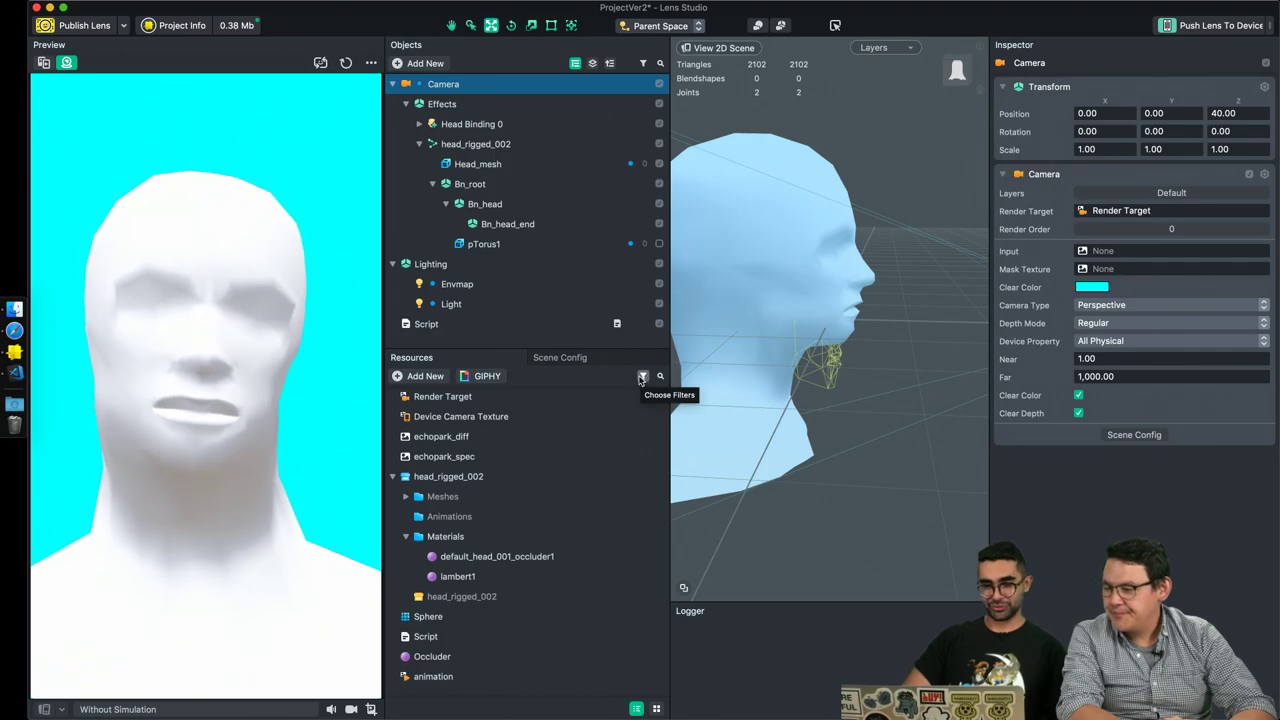
click(642, 377)
click(643, 376)
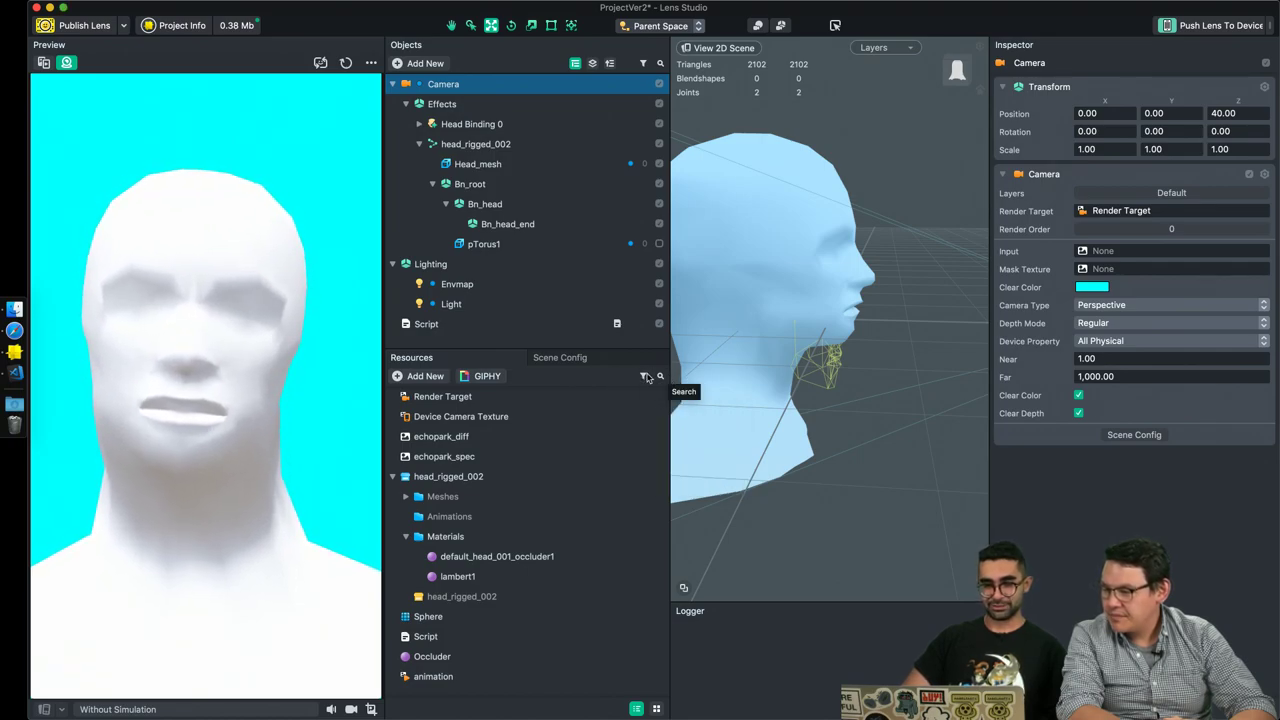
click(645, 377)
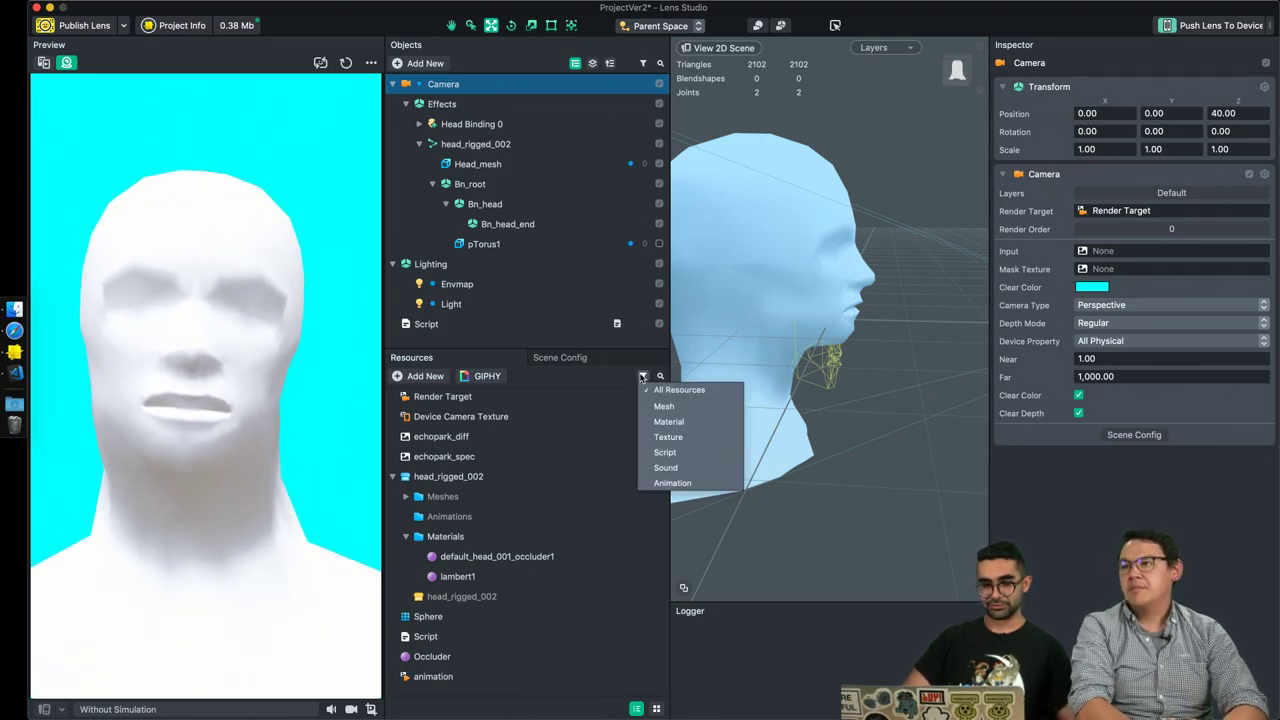
click(643, 376)
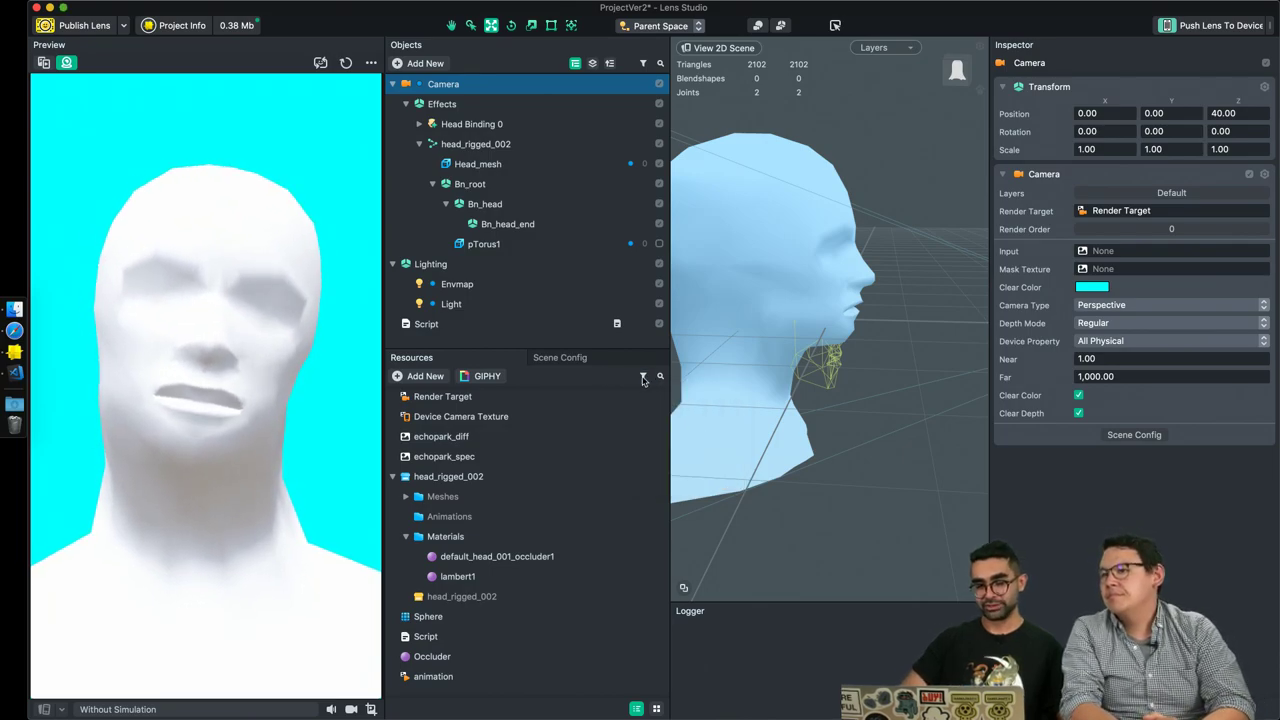
Filter the resources to show only textures, then include meshes and materials in the filter as well.
click(643, 377)
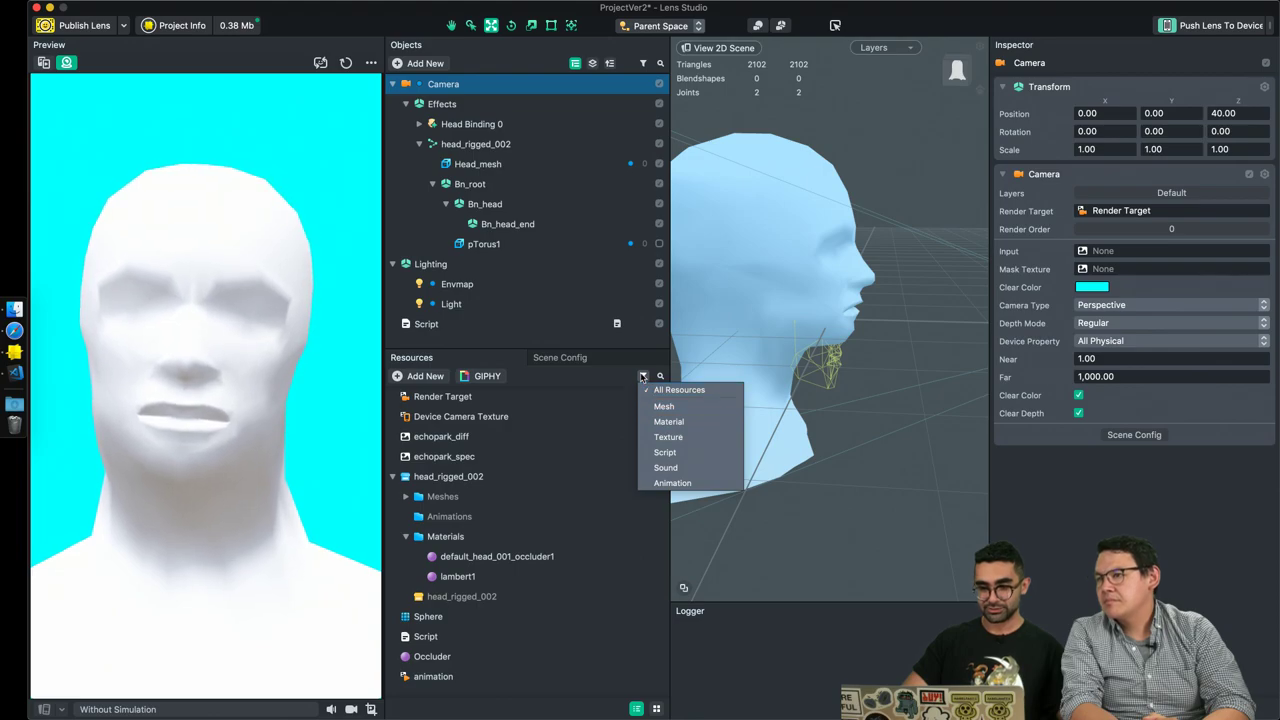
click(664, 437)
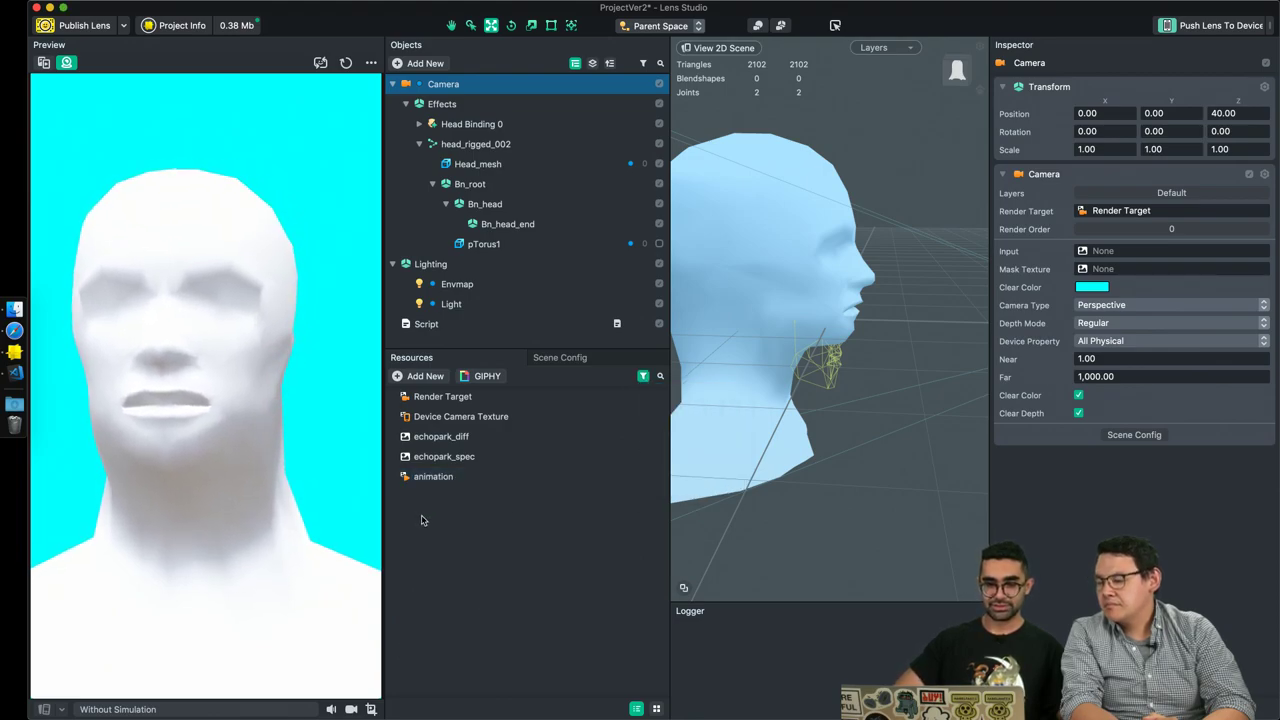
click(643, 377)
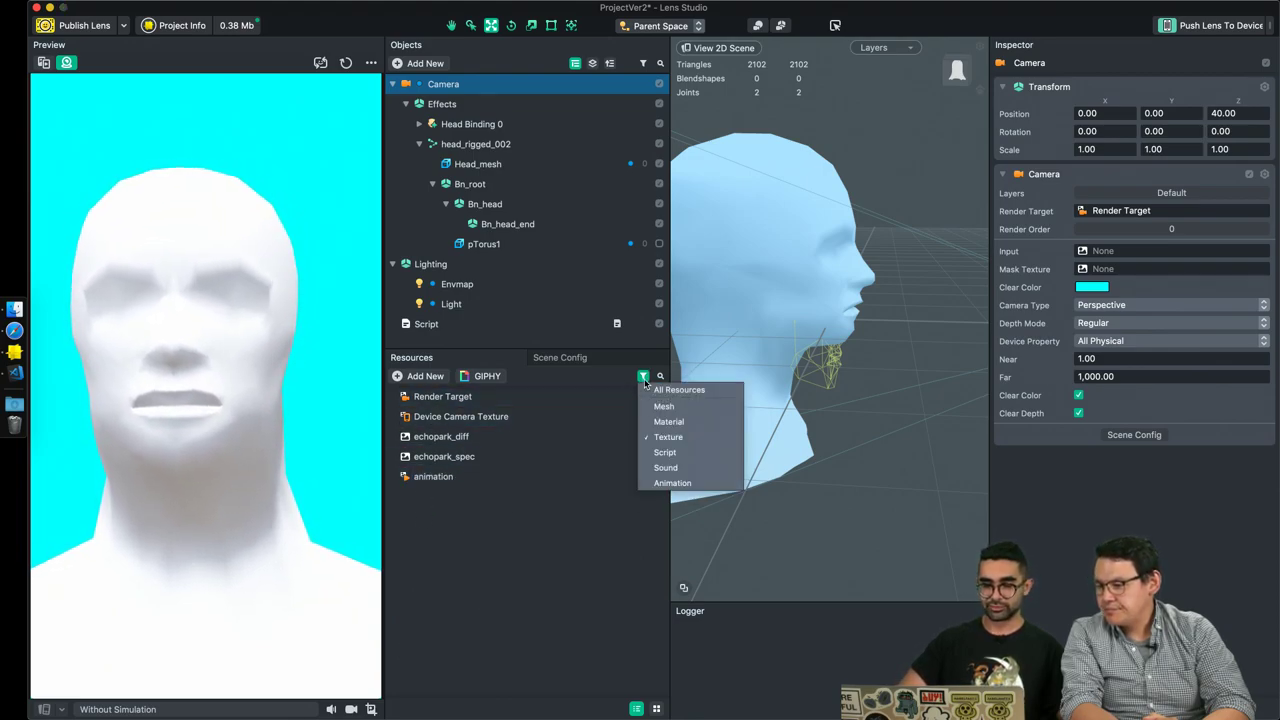
click(664, 406)
click(643, 377)
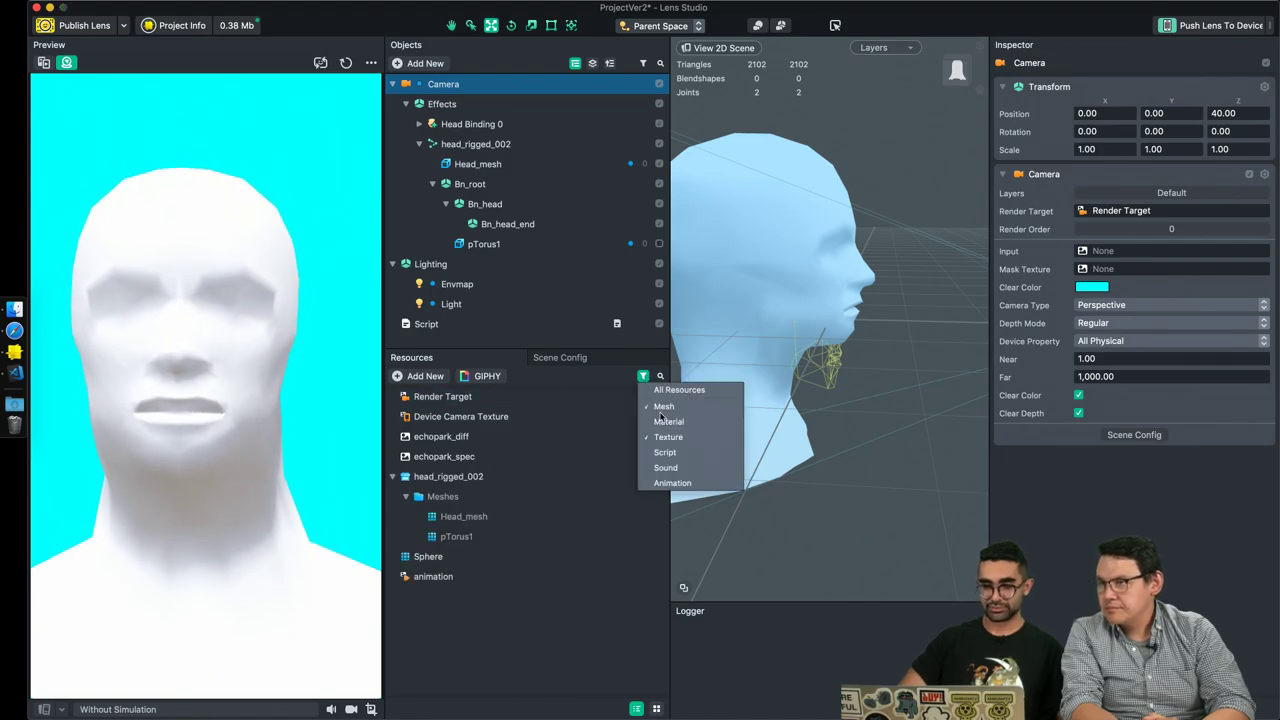
click(667, 422)
click(642, 378)
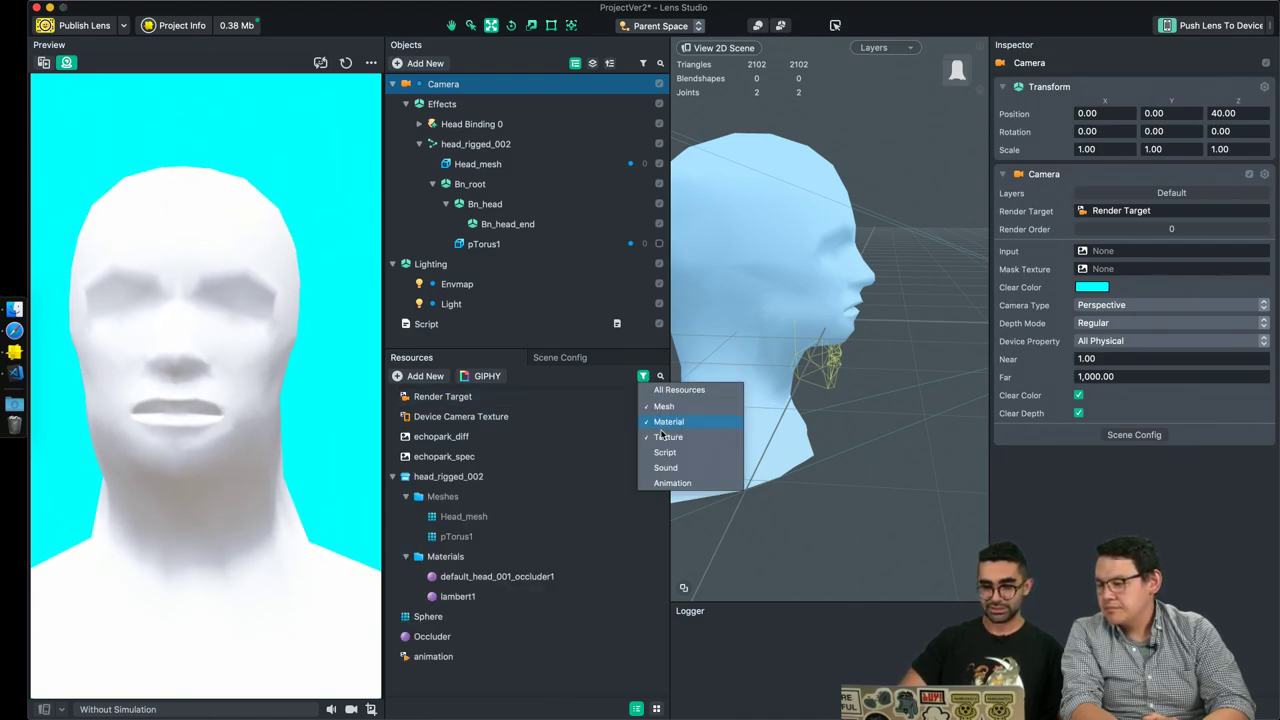
Remove textures from the resource filter, then reset it to show all resources.
click(665, 437)
click(642, 378)
click(679, 390)
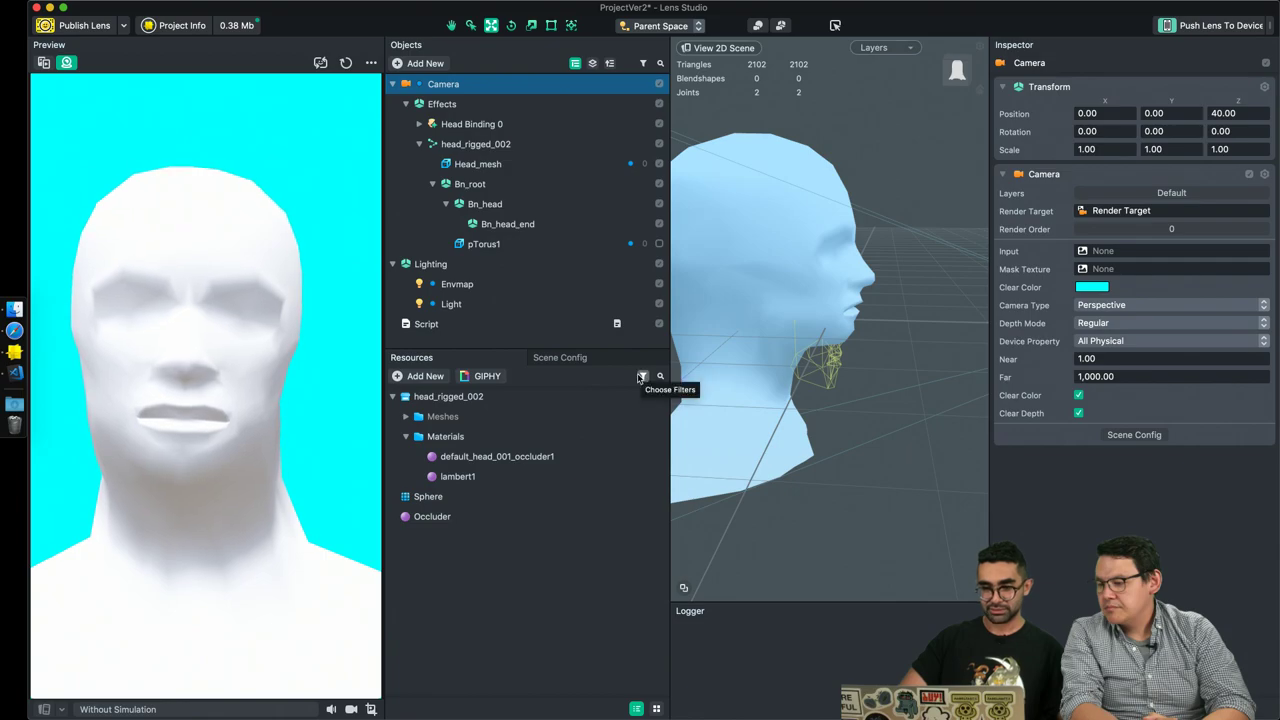
click(643, 376)
click(643, 376)
Enable the base texture on the default_head_001_occluder1 material and assign the animation texture to it.
scroll(570, 478, down, 2)
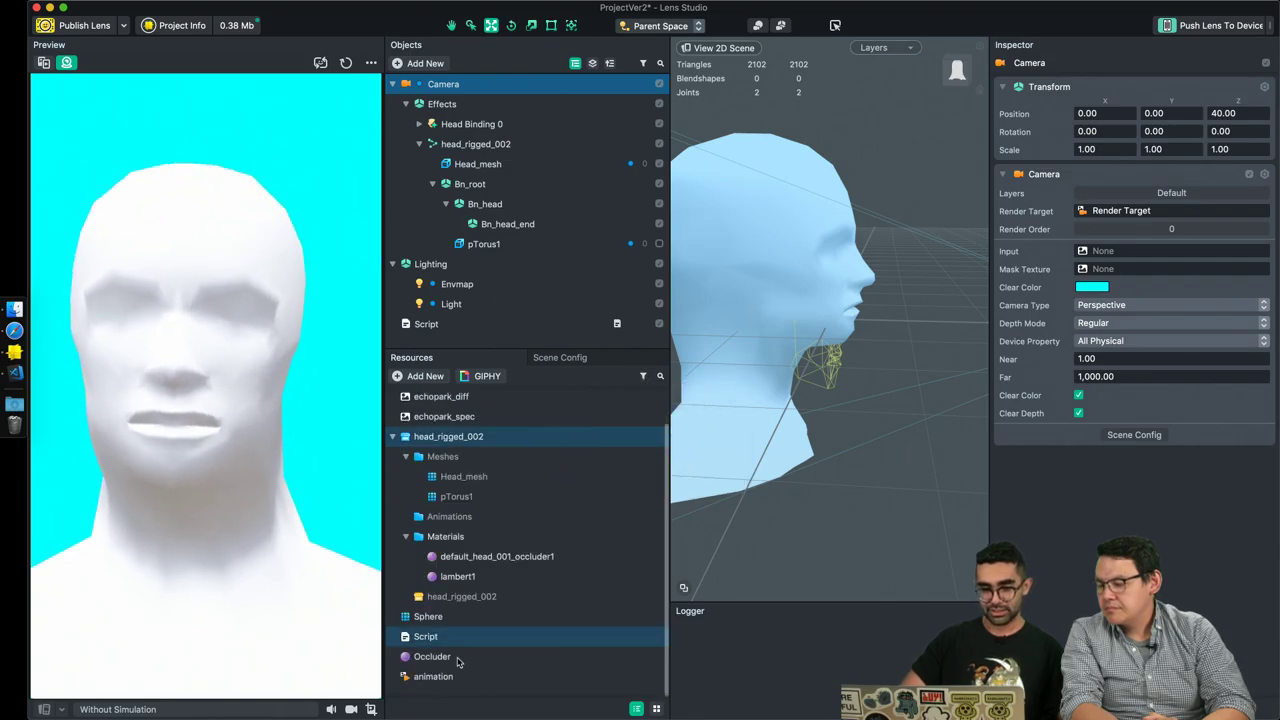
click(470, 578)
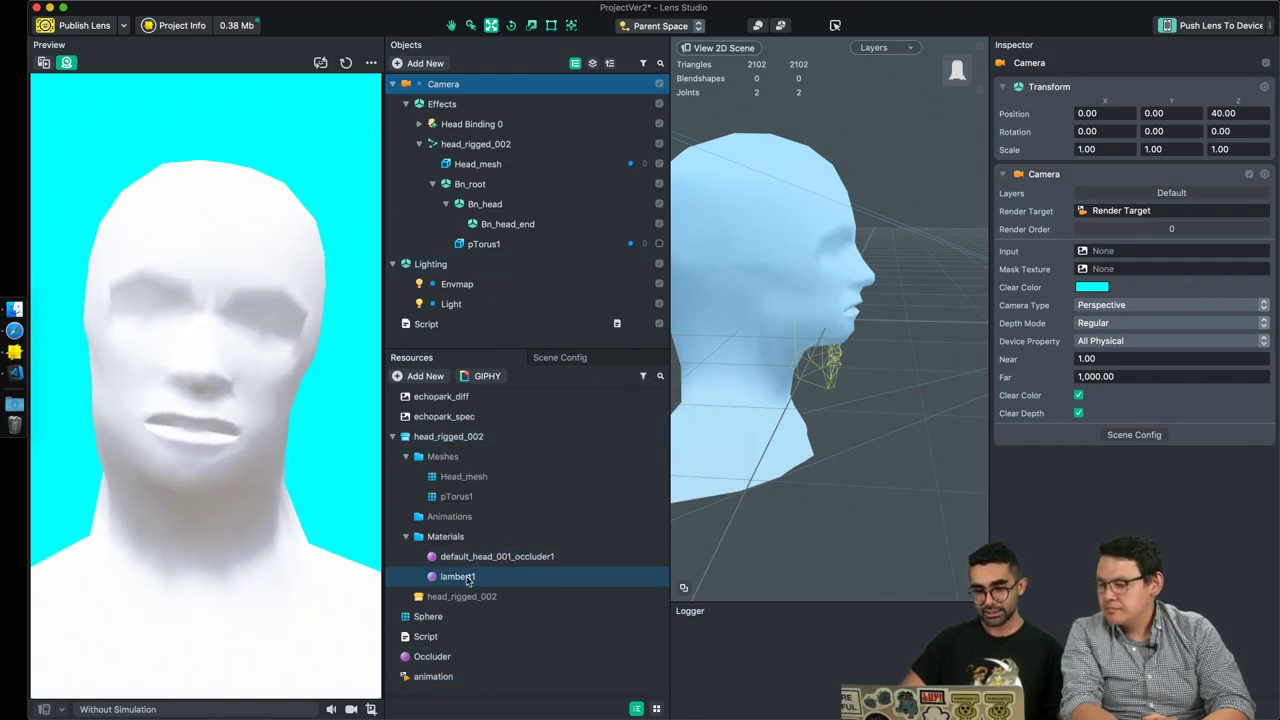
click(489, 557)
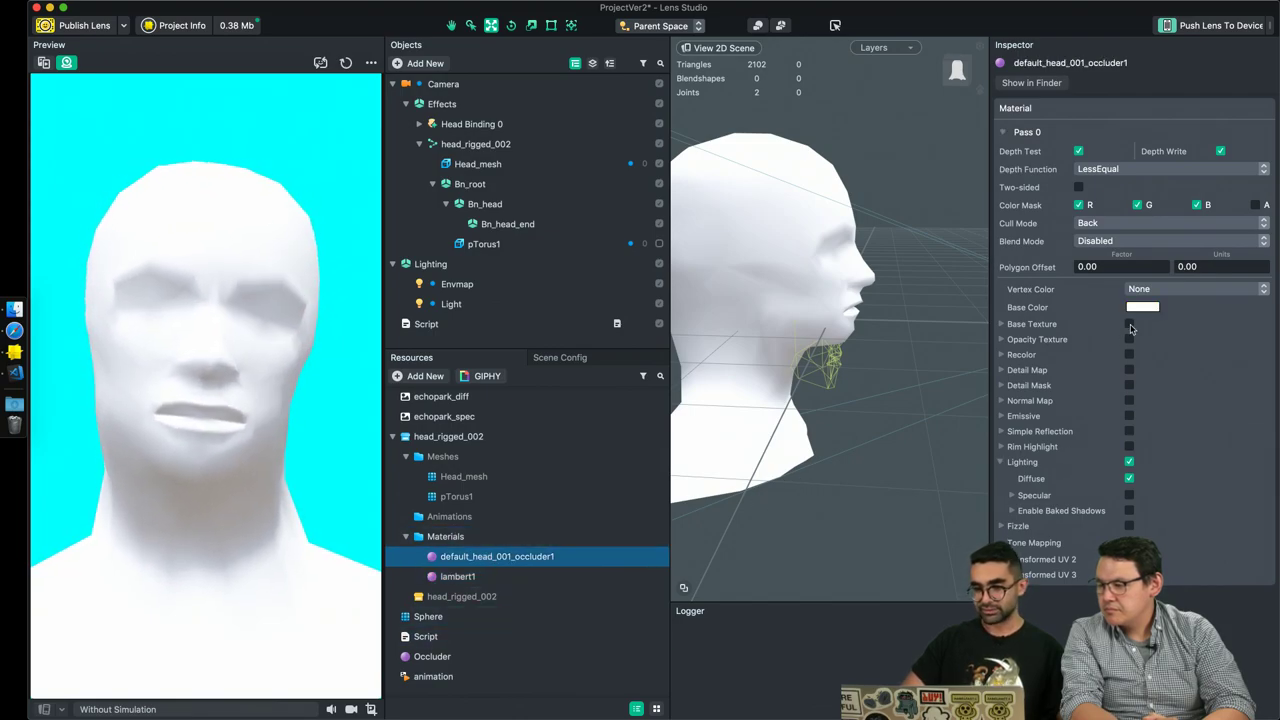
click(1129, 324)
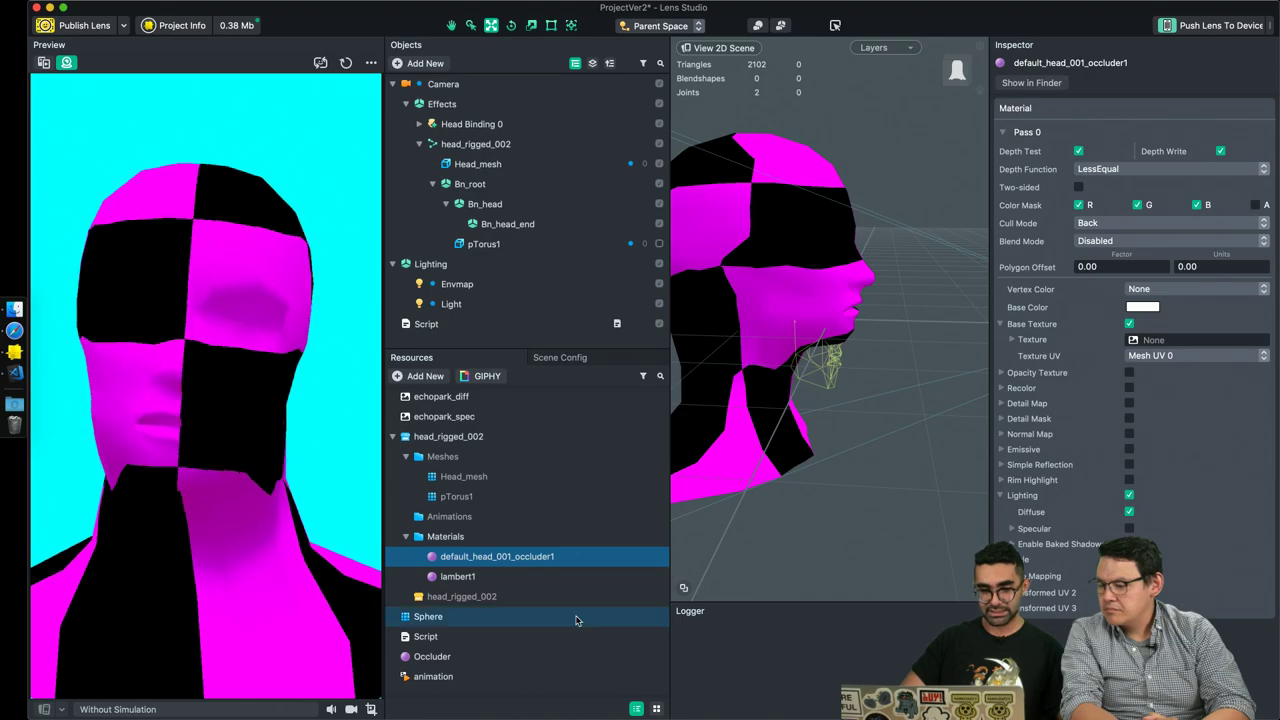
scroll(440, 660, up, 2)
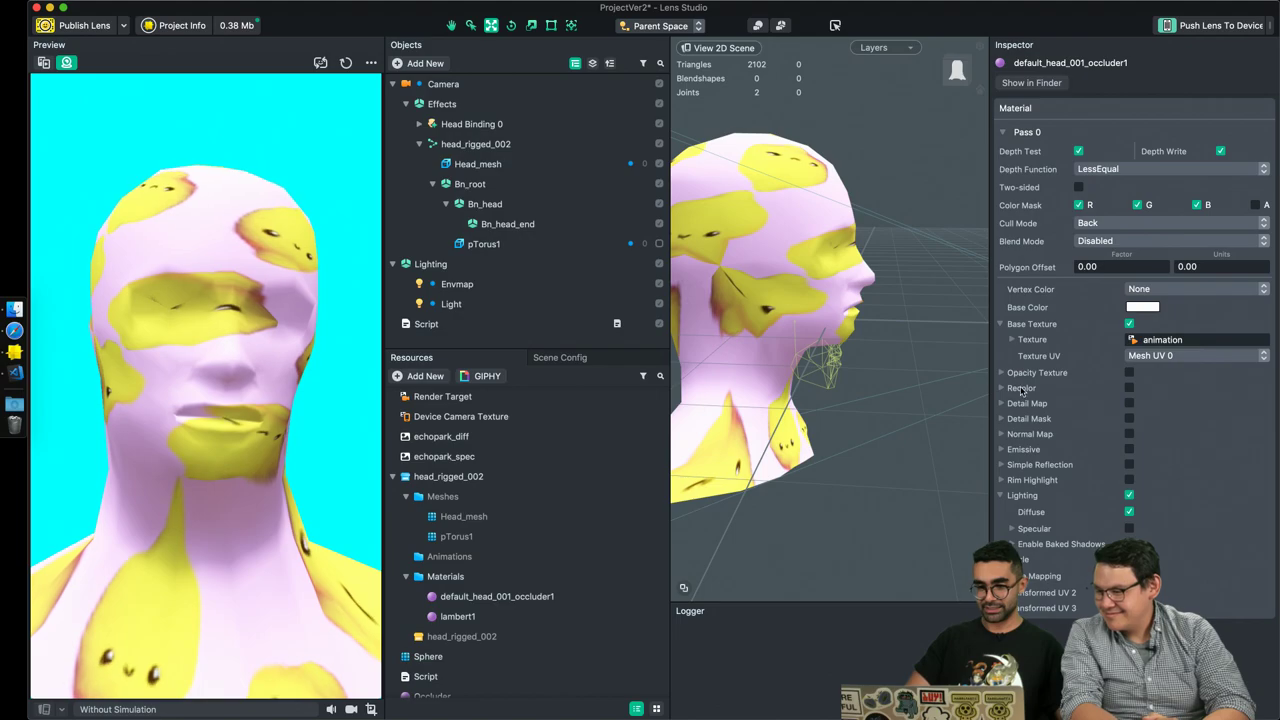
Set the Texture UV of the default_head_001_occluder1 material's base texture to Transformed UV 2.
click(487, 597)
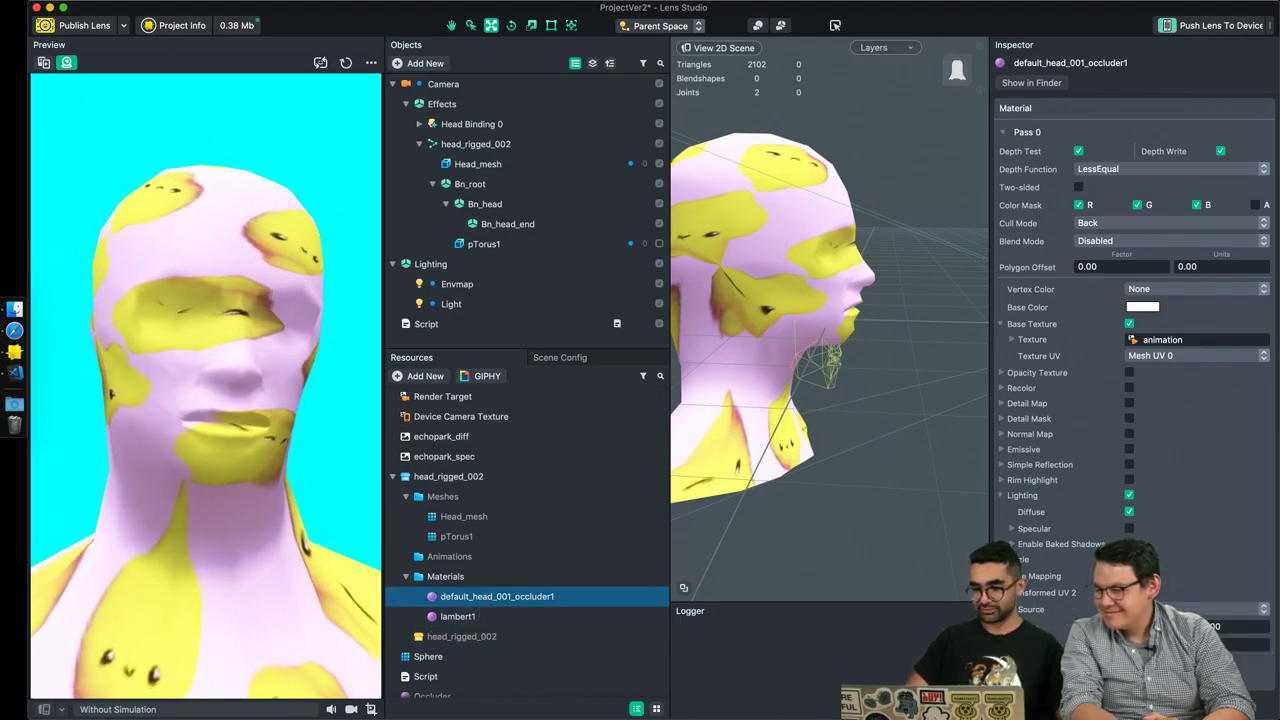
click(1150, 357)
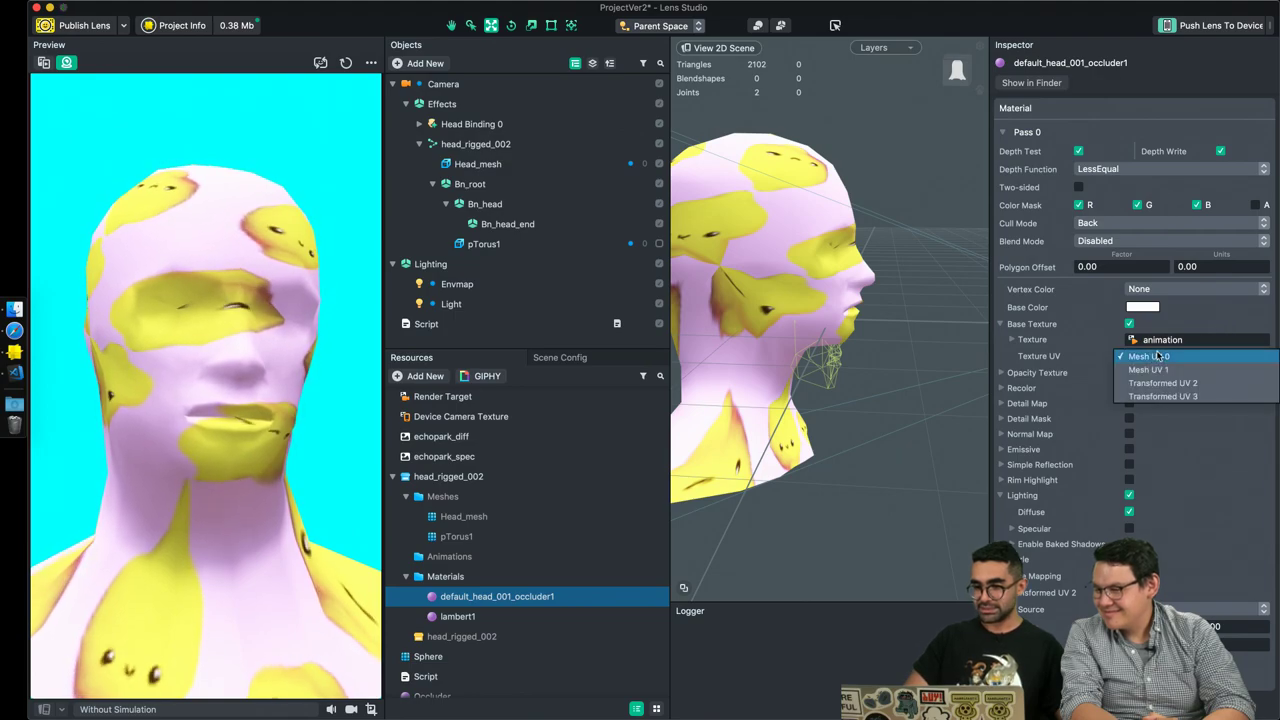
click(1191, 387)
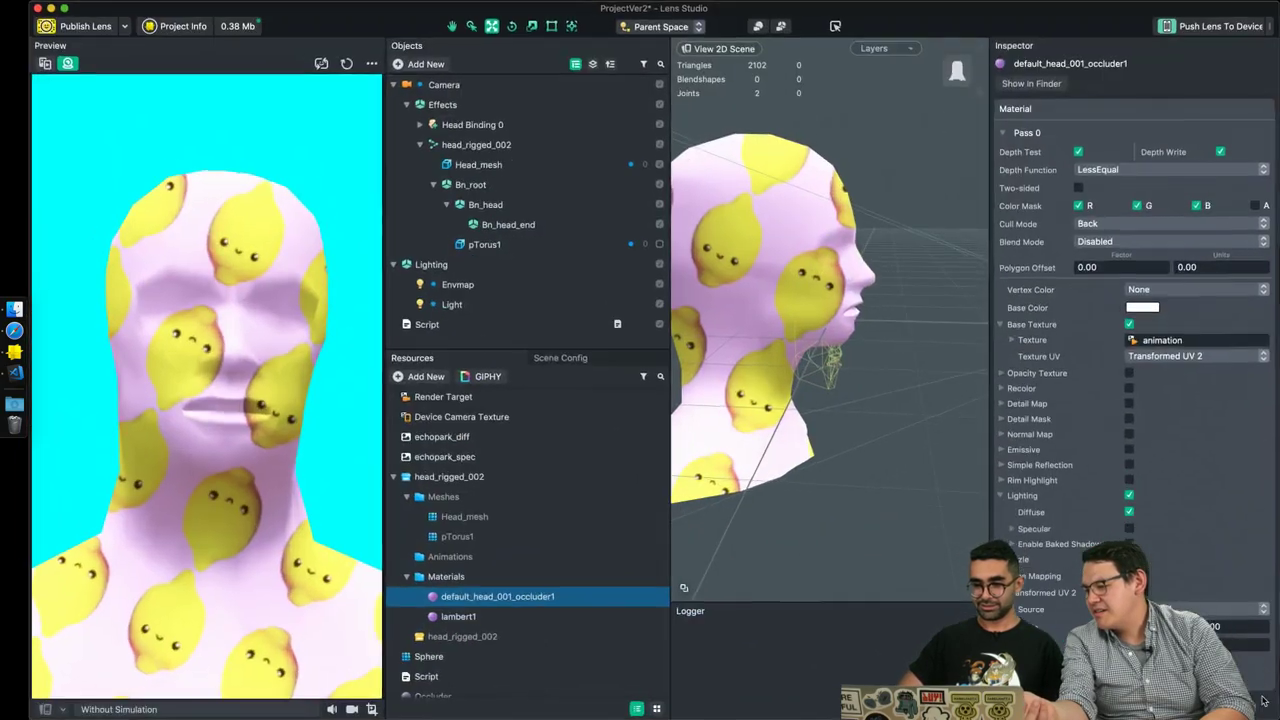
Turn off the head material's lighting, preview Lemons_0007.png in the desktop's Lemons folder for comparison, and re-enable the lighting in Lens Studio.
click(1129, 496)
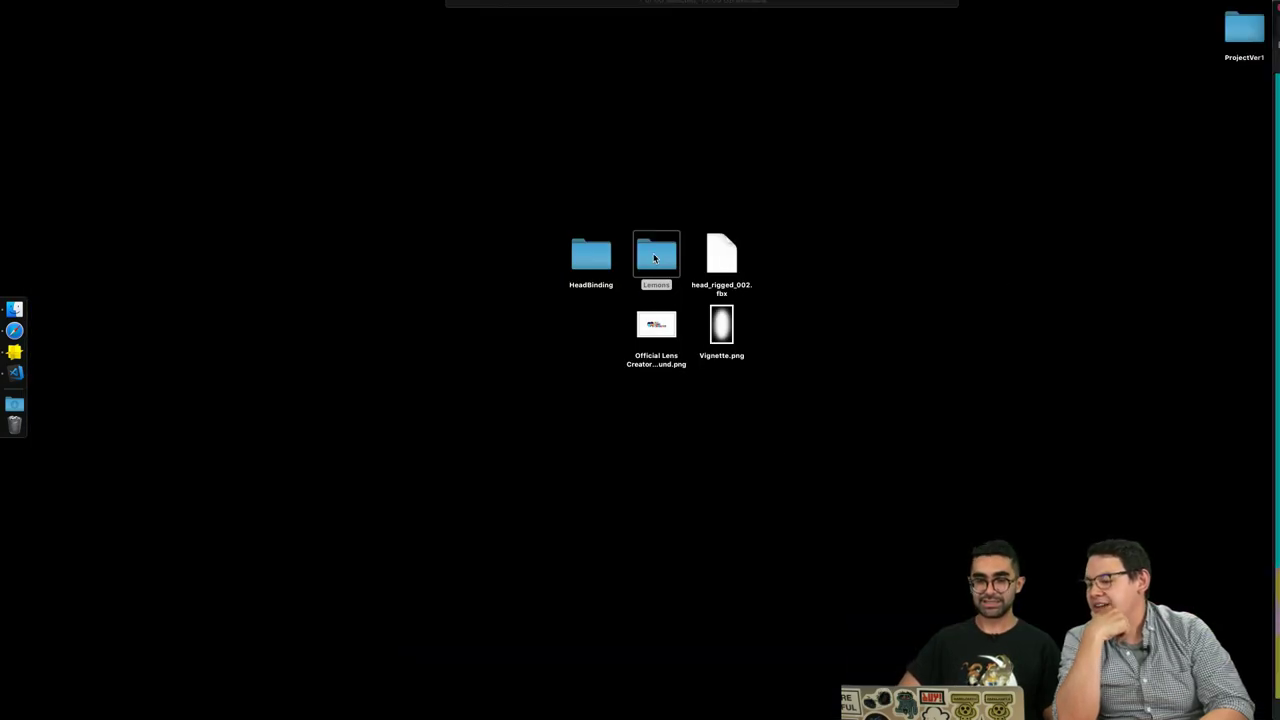
double_click(653, 253)
key(space)
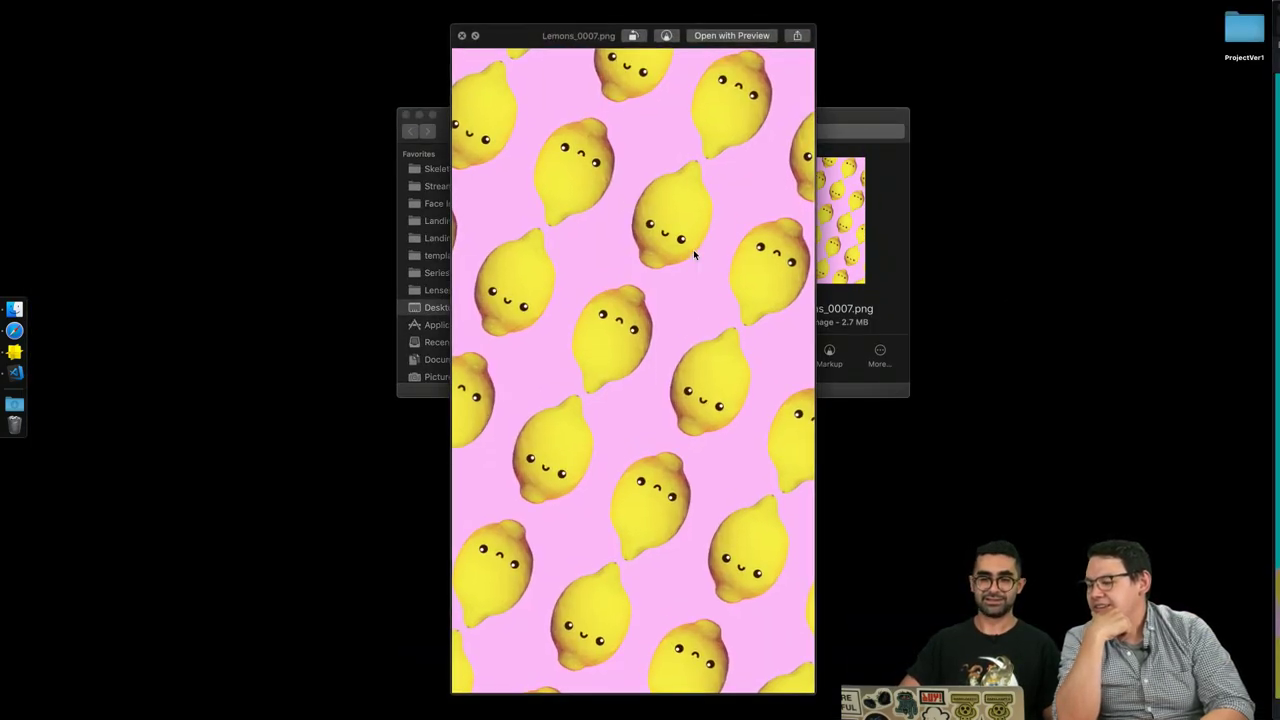
key(space)
key(F11)
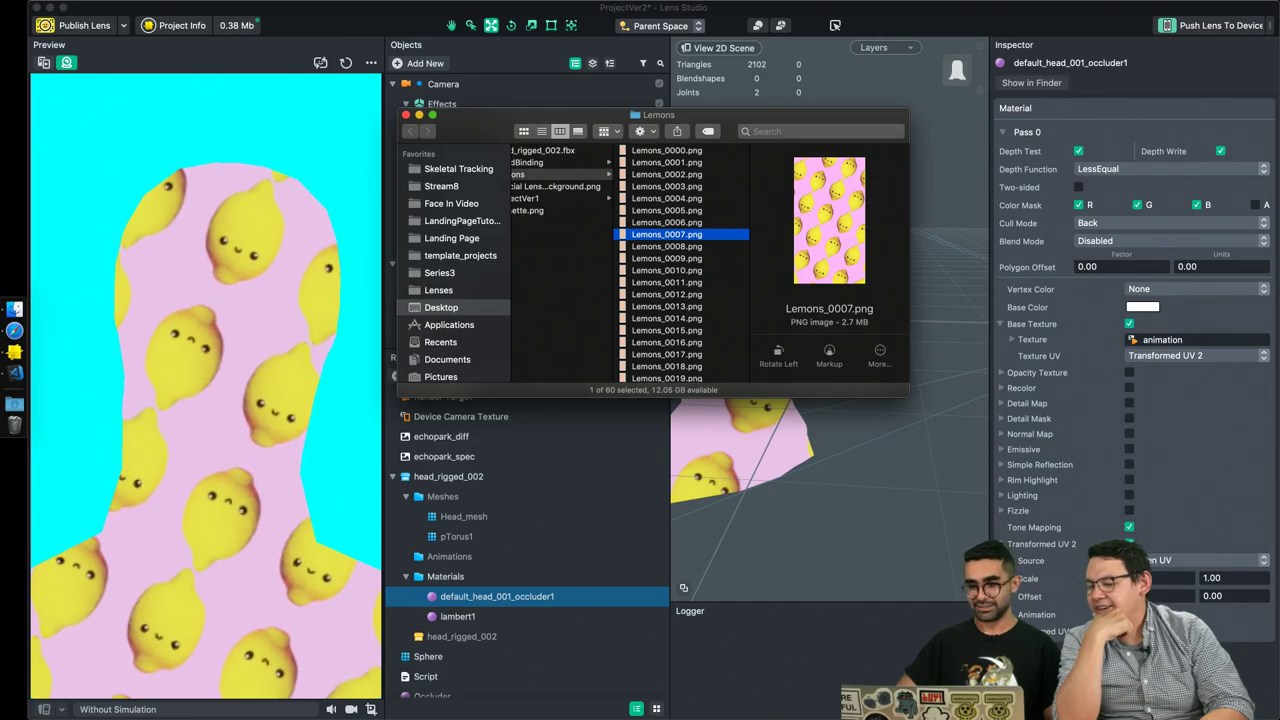
click(1104, 455)
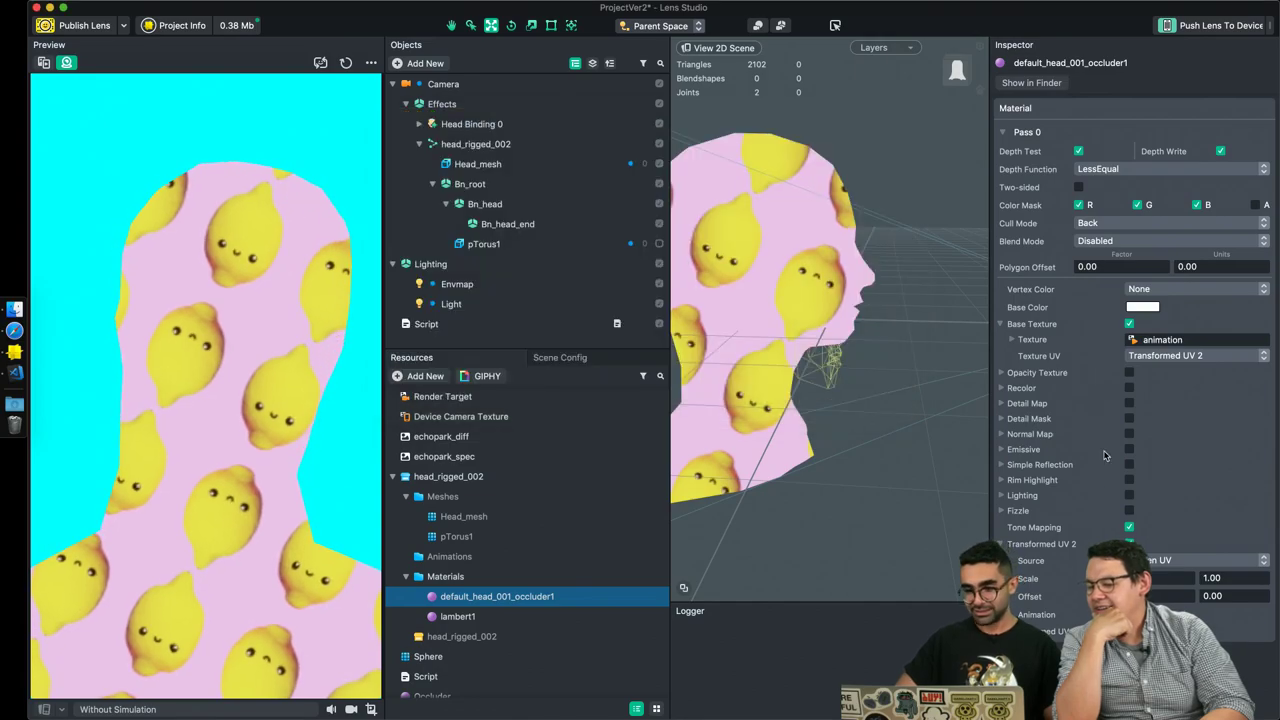
click(1130, 498)
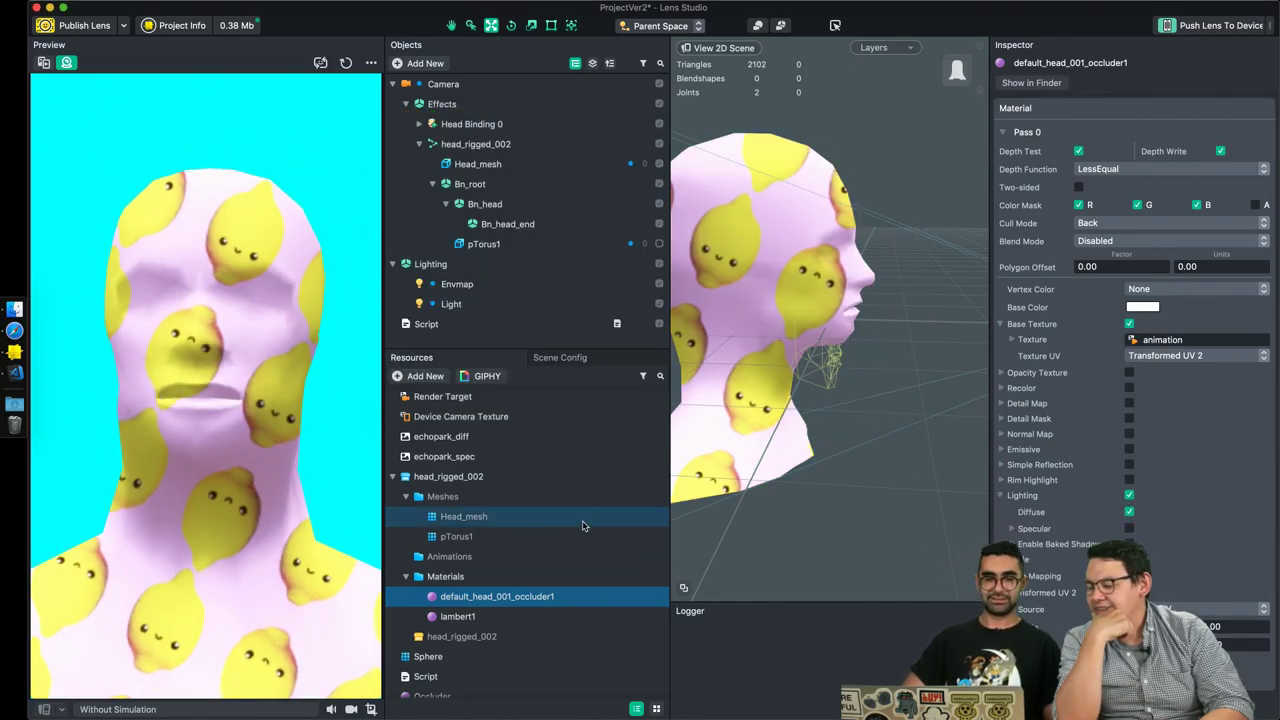
Collapse the head_rigged_002 resource and the Camera hierarchy, and add an Analog TV post effect to the scene.
click(392, 476)
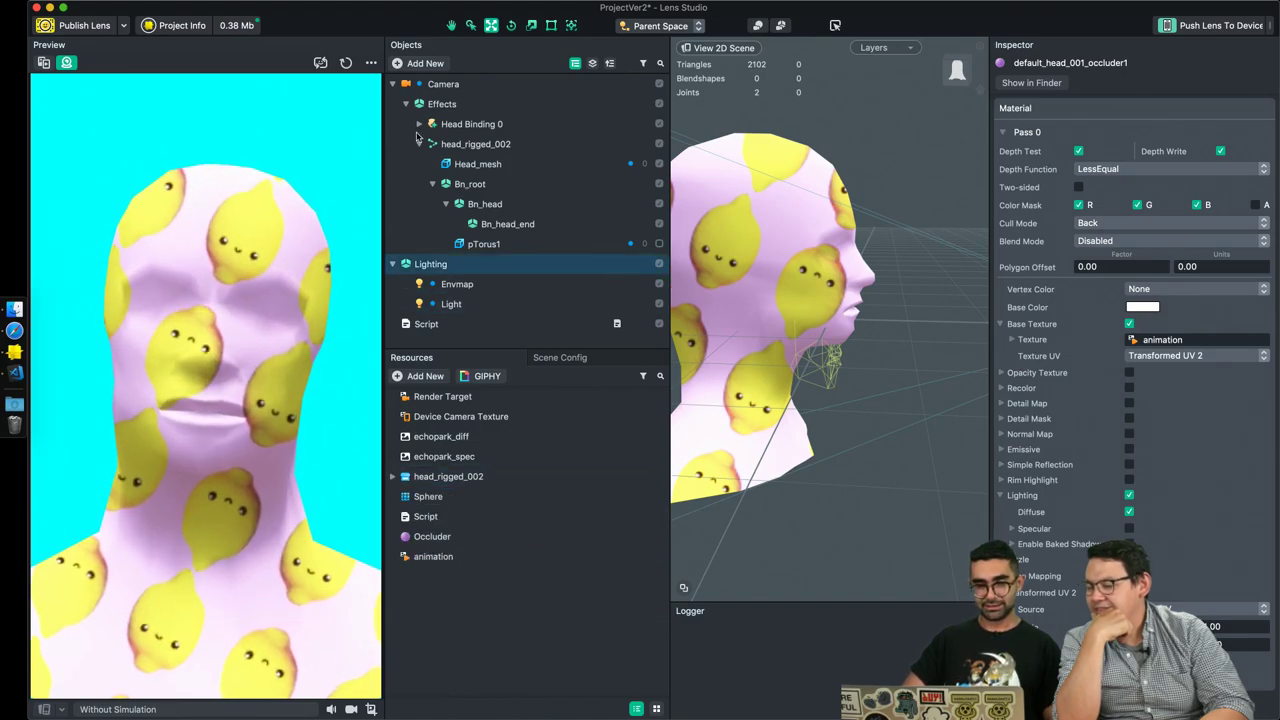
click(392, 84)
click(425, 64)
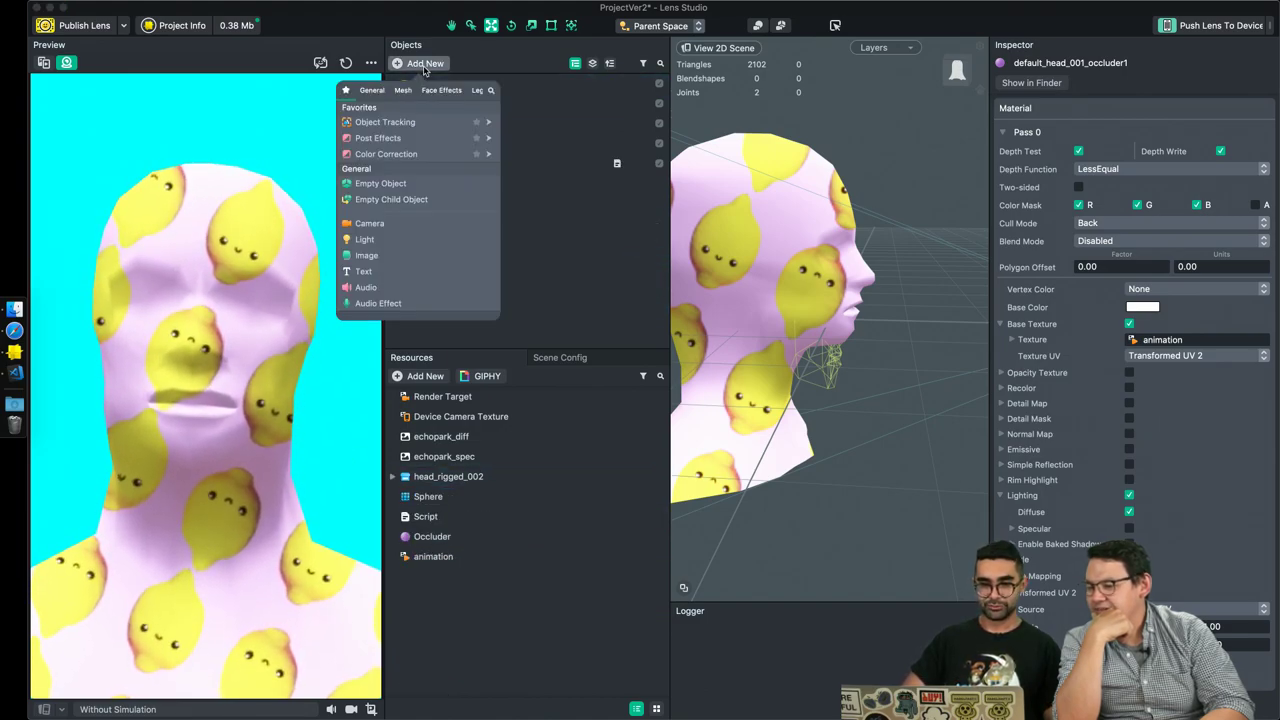
mouse_move(447, 137)
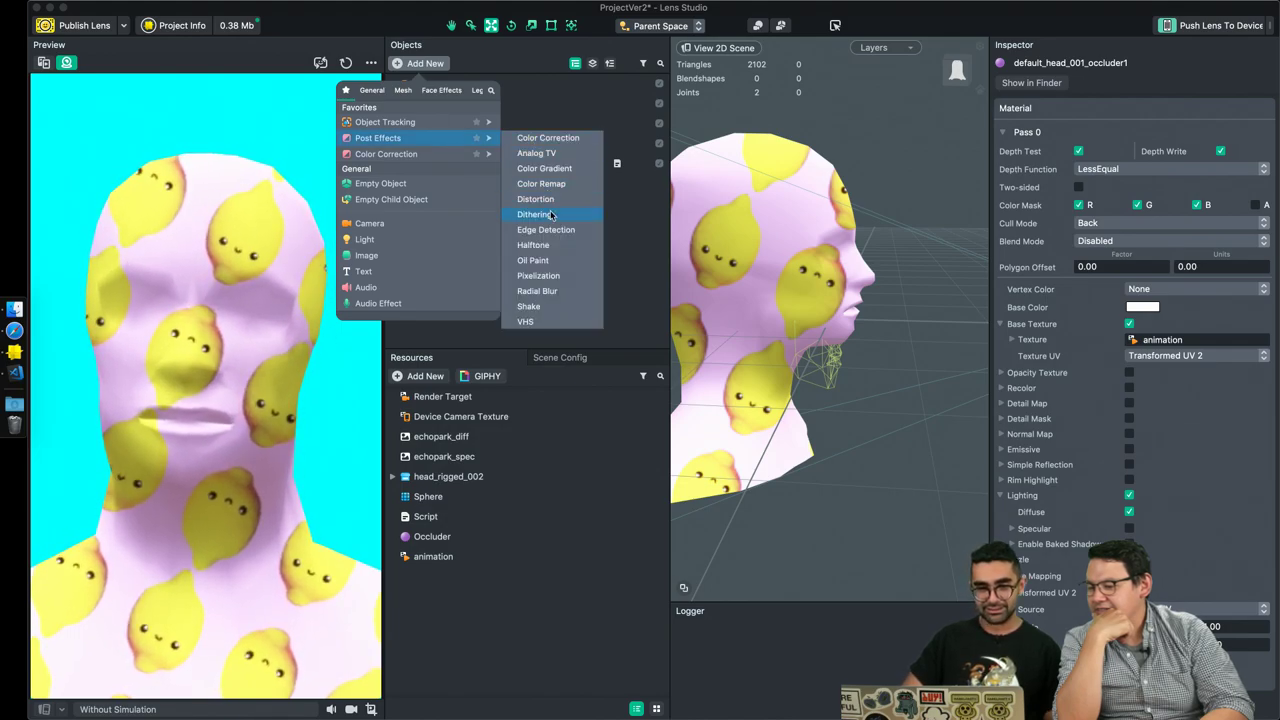
click(540, 153)
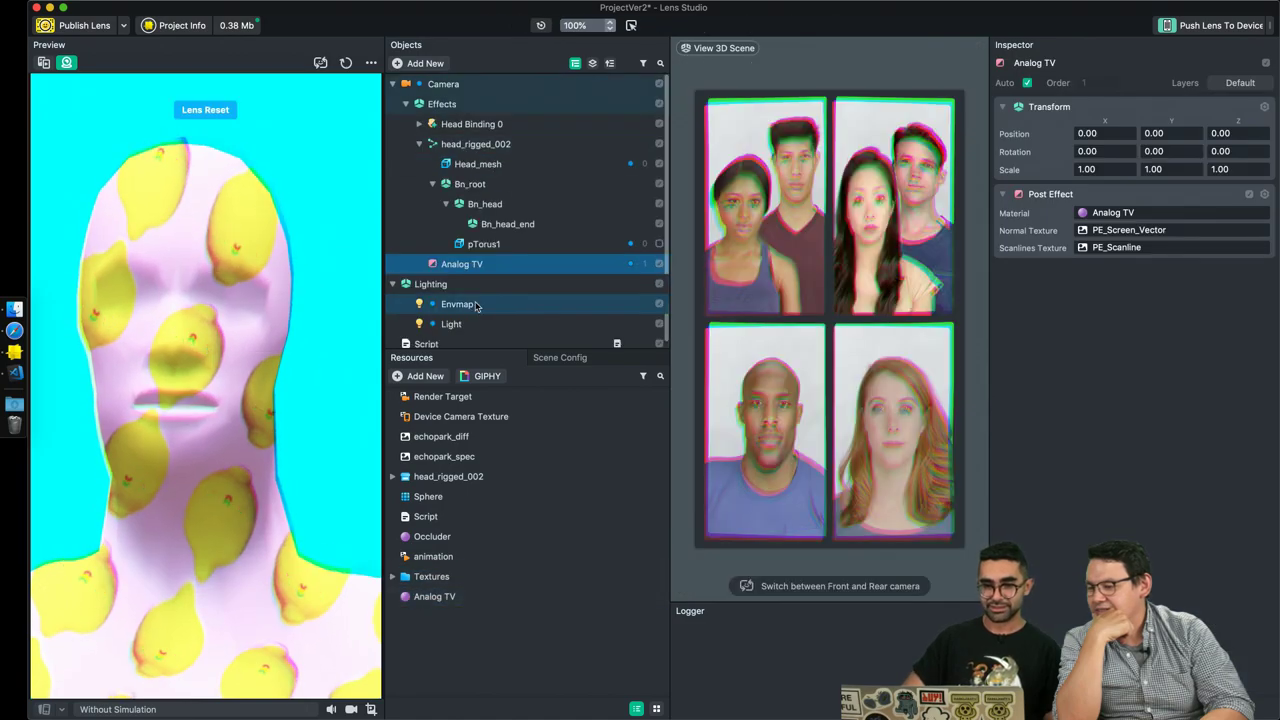
Set the Distortion Intensity of the Analog TV material to 0.00 and clear the selection.
click(436, 596)
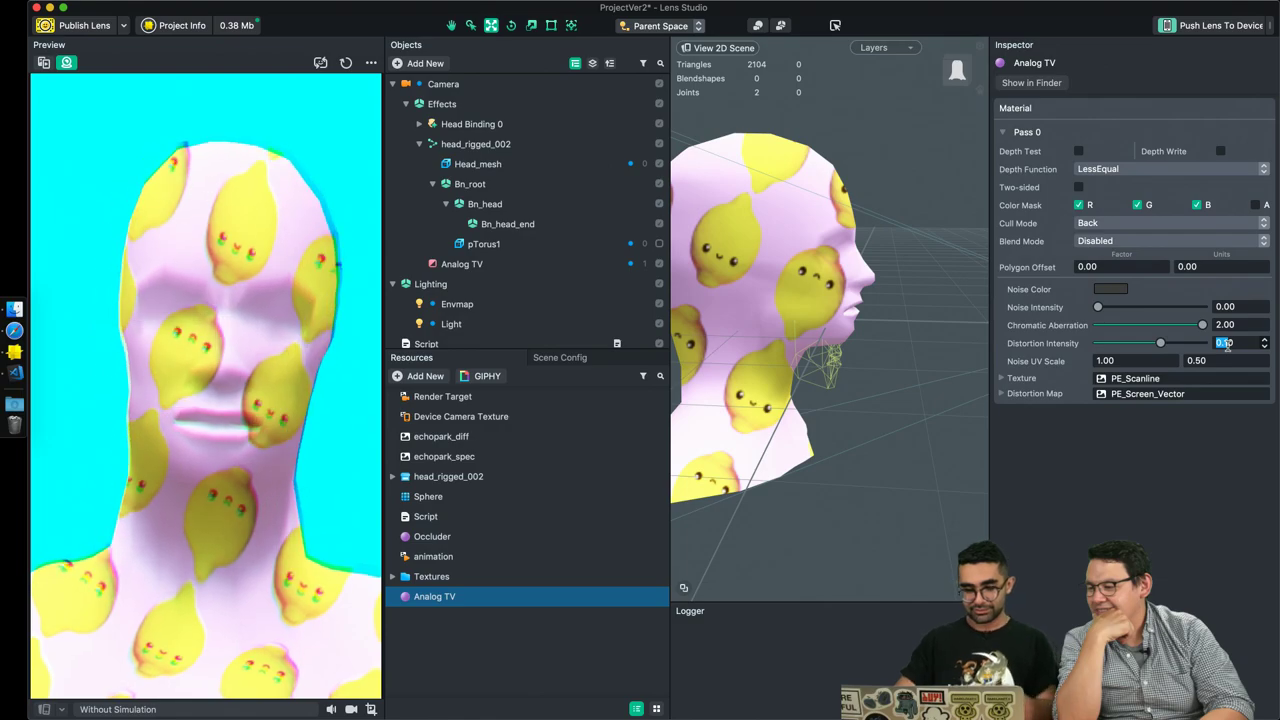
text(0.05)
key(Return)
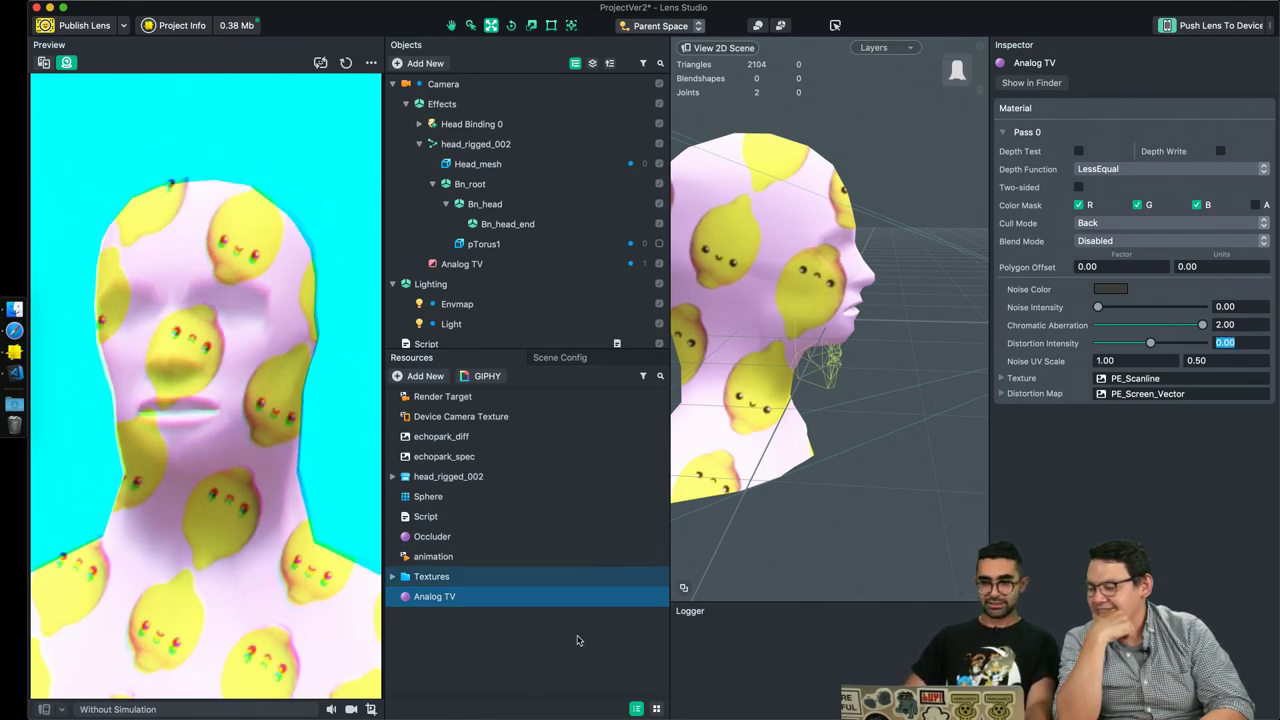
click(526, 676)
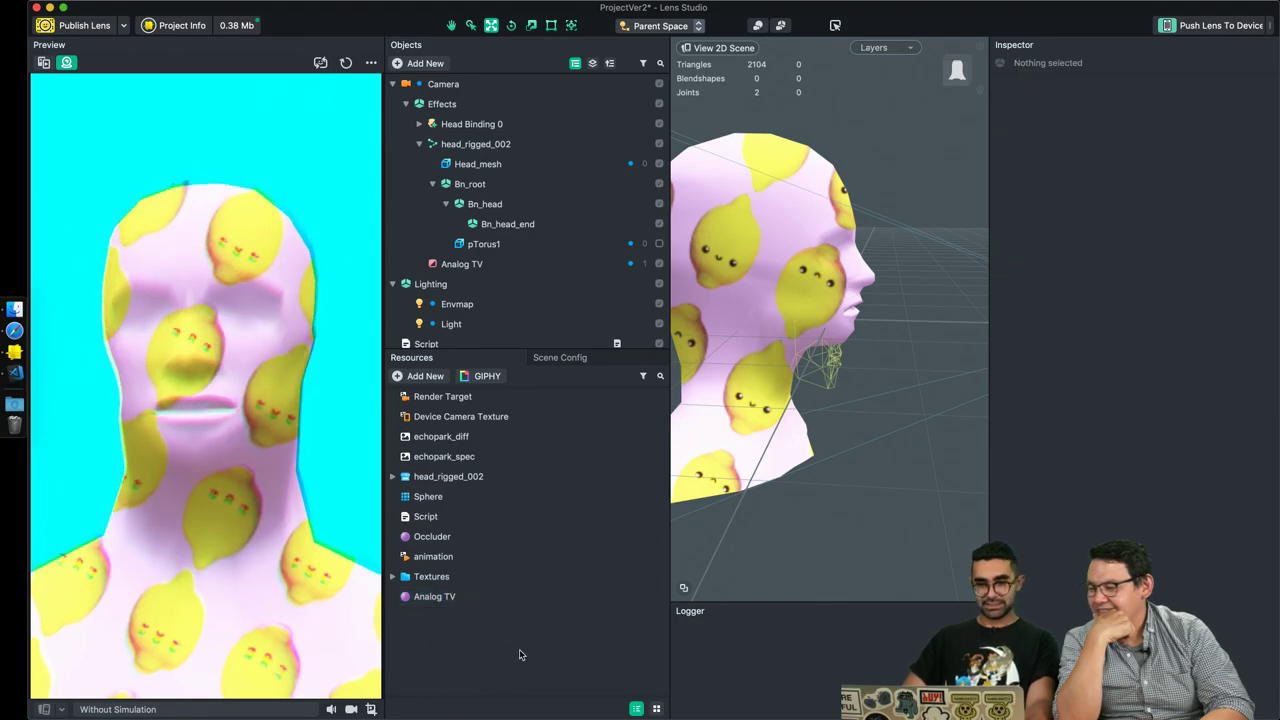
Search the addable objects for "scre" and add a Screen Image to the scene.
click(424, 63)
text(scre)
key(Up)
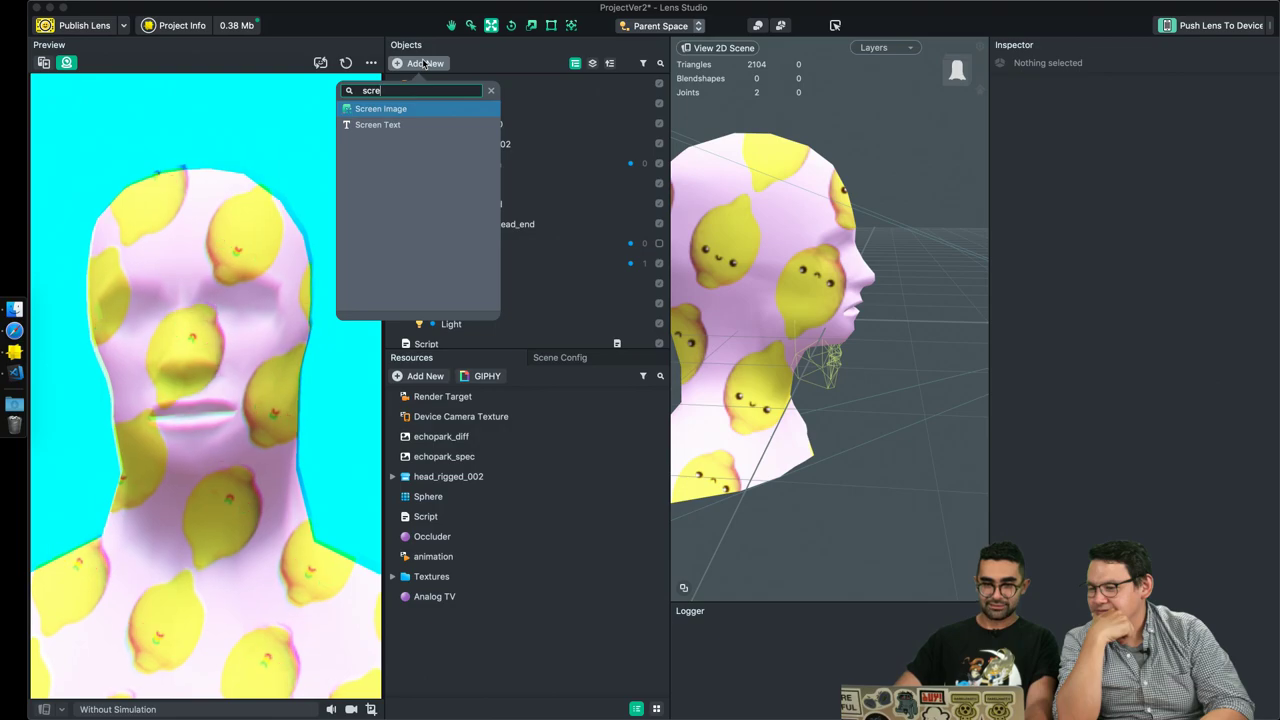
key(Return)
Preview Vignette.png on the desktop and import it into the Lens Studio resources.
key(F11)
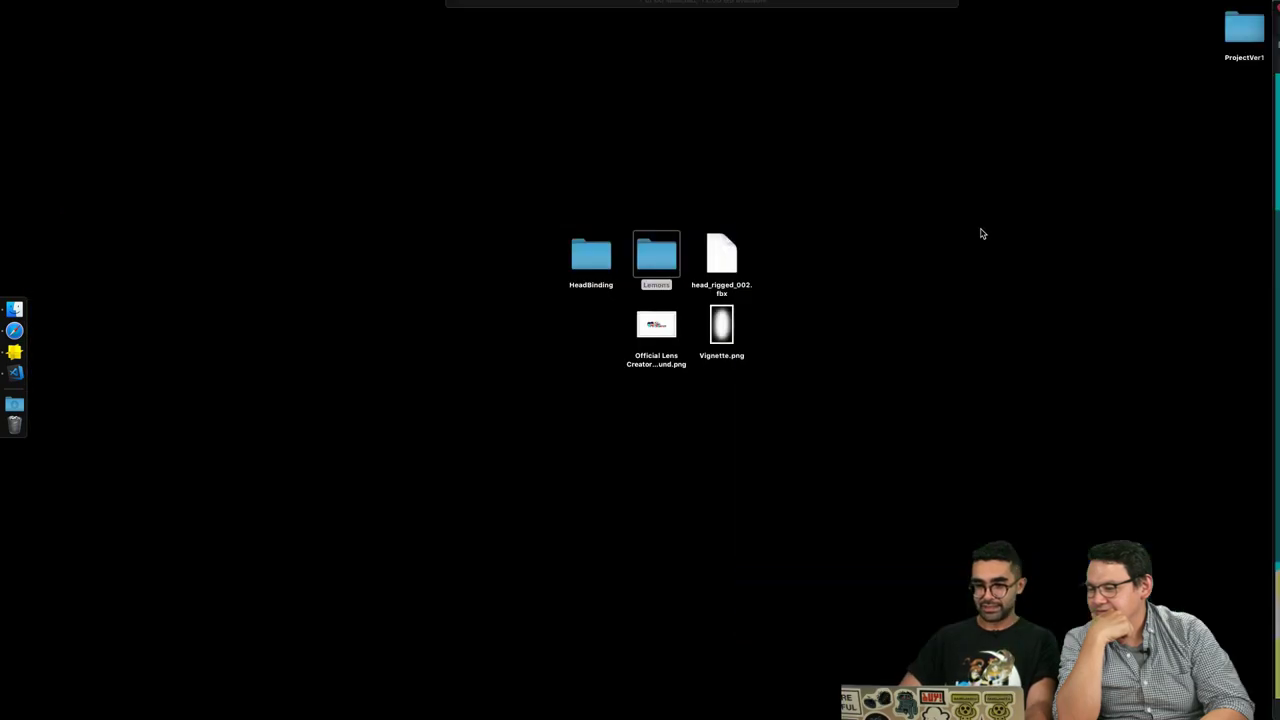
click(712, 321)
key(space)
key(space)
drag(714, 331, 432, 616)
key(F11)
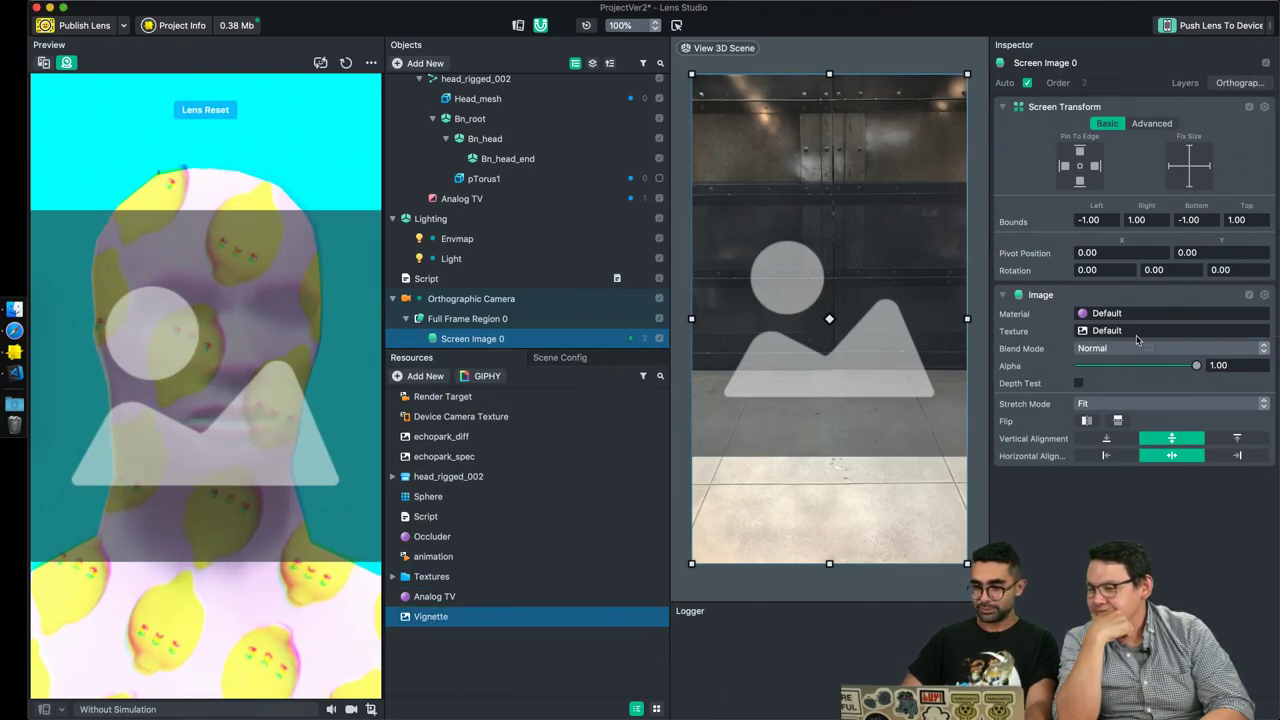
Assign the Vignette texture to the Screen Image, set its stretch mode to Stretch, and lower its alpha to 0.29.
drag(1136, 340, 1136, 331)
click(1136, 405)
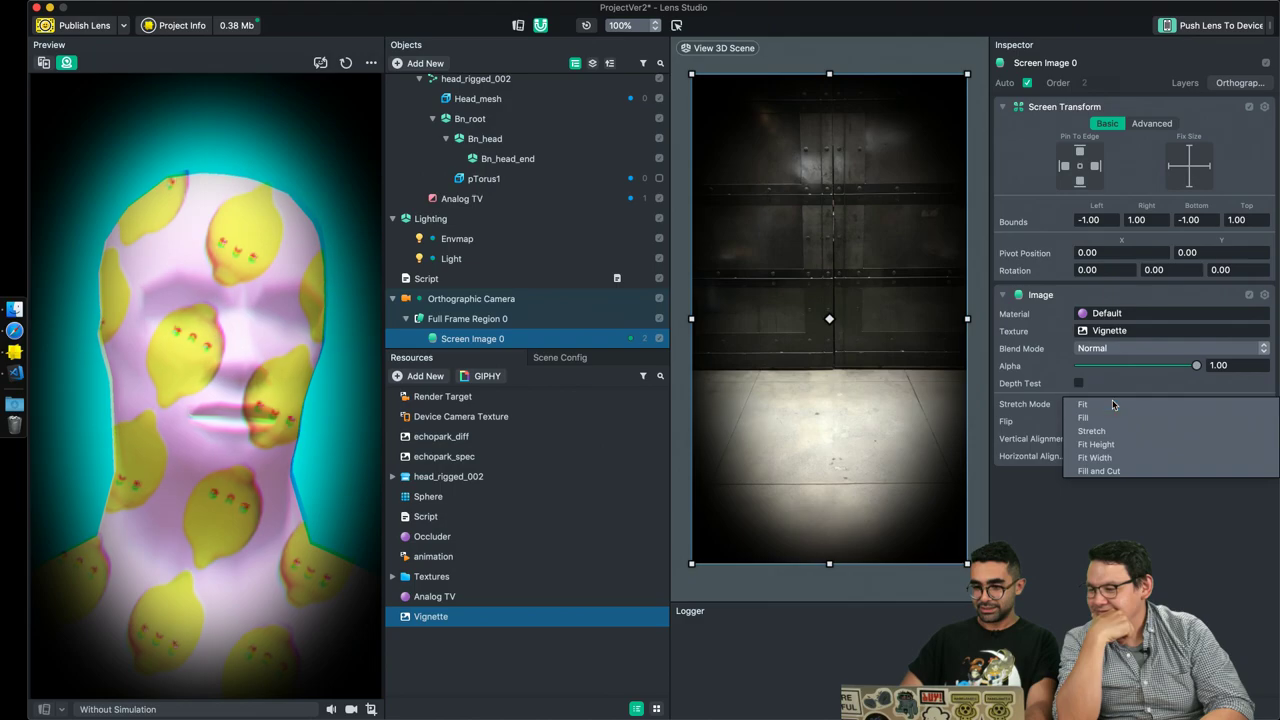
click(1109, 432)
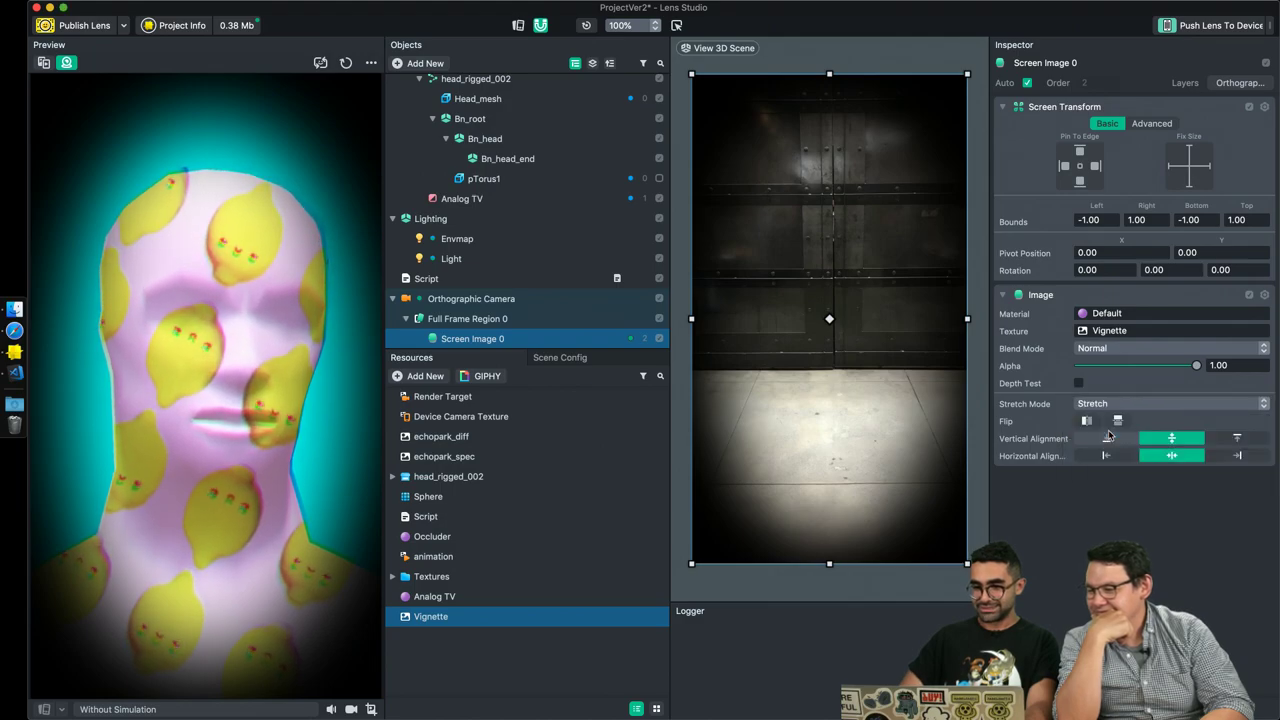
drag(1163, 368, 1119, 368)
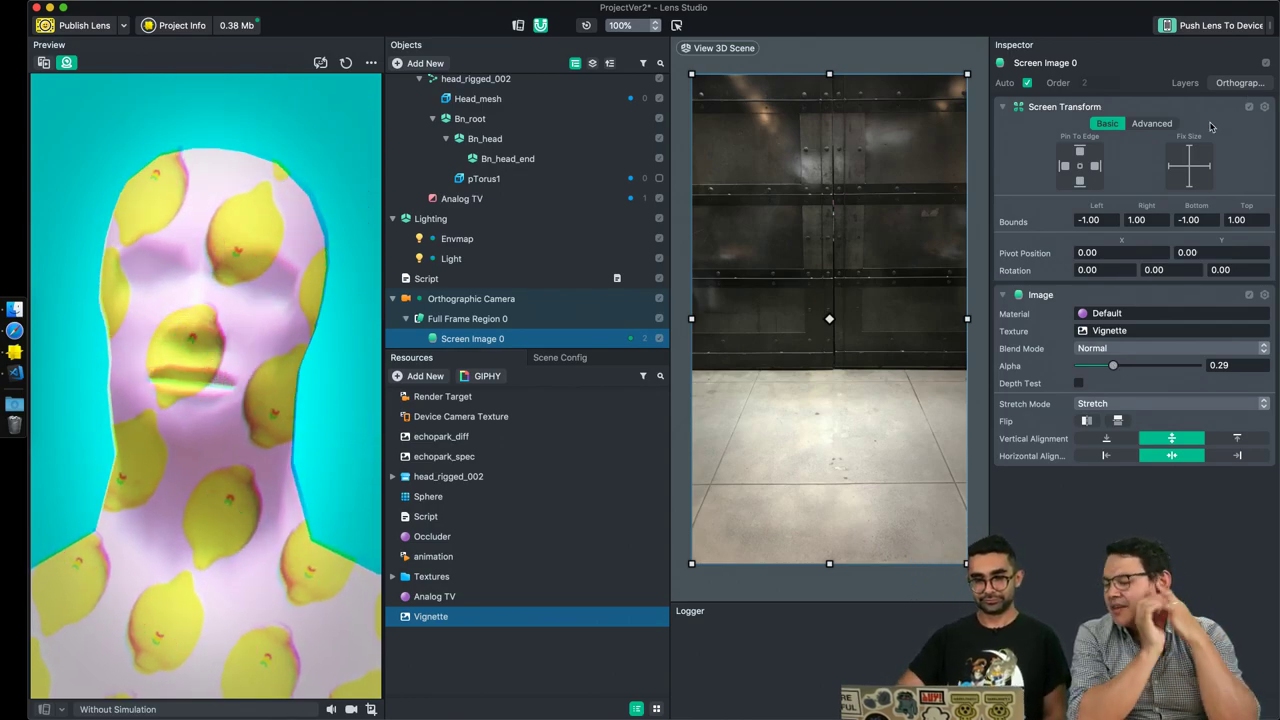
Try Device Camera Texture as the input of the main Camera that renders the head.
scroll(590, 160, up, 3)
click(560, 84)
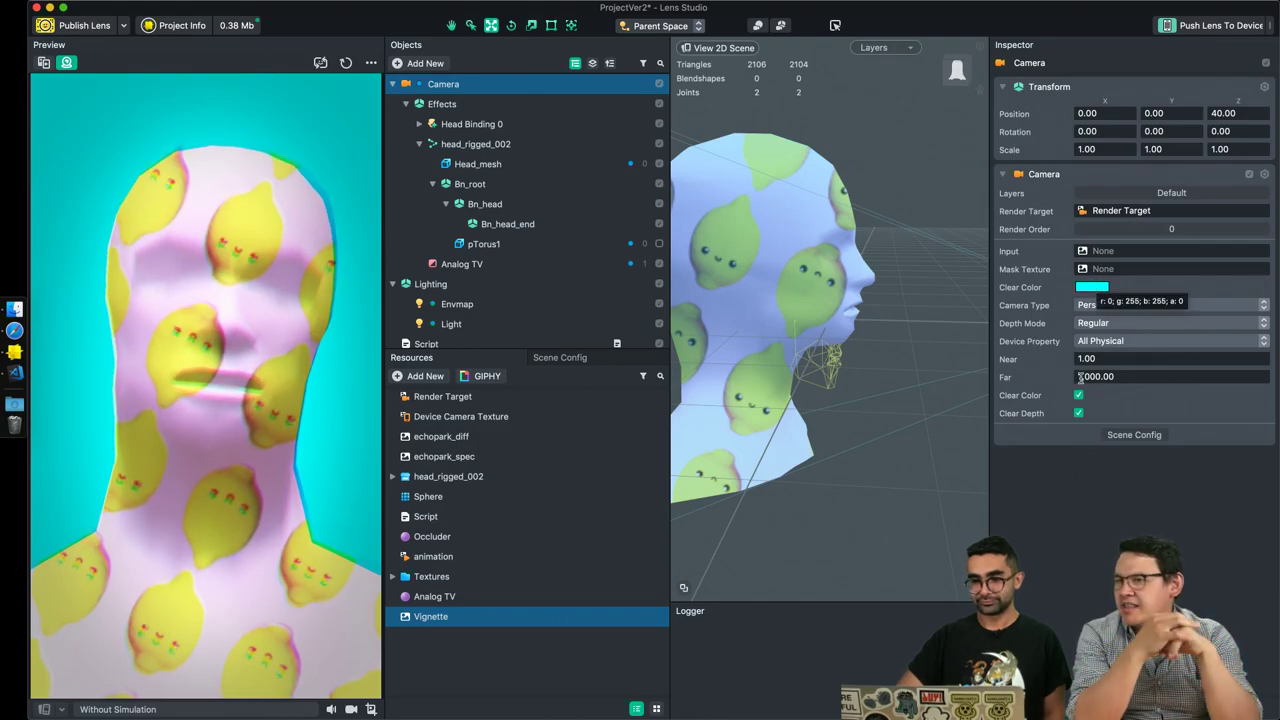
click(1100, 251)
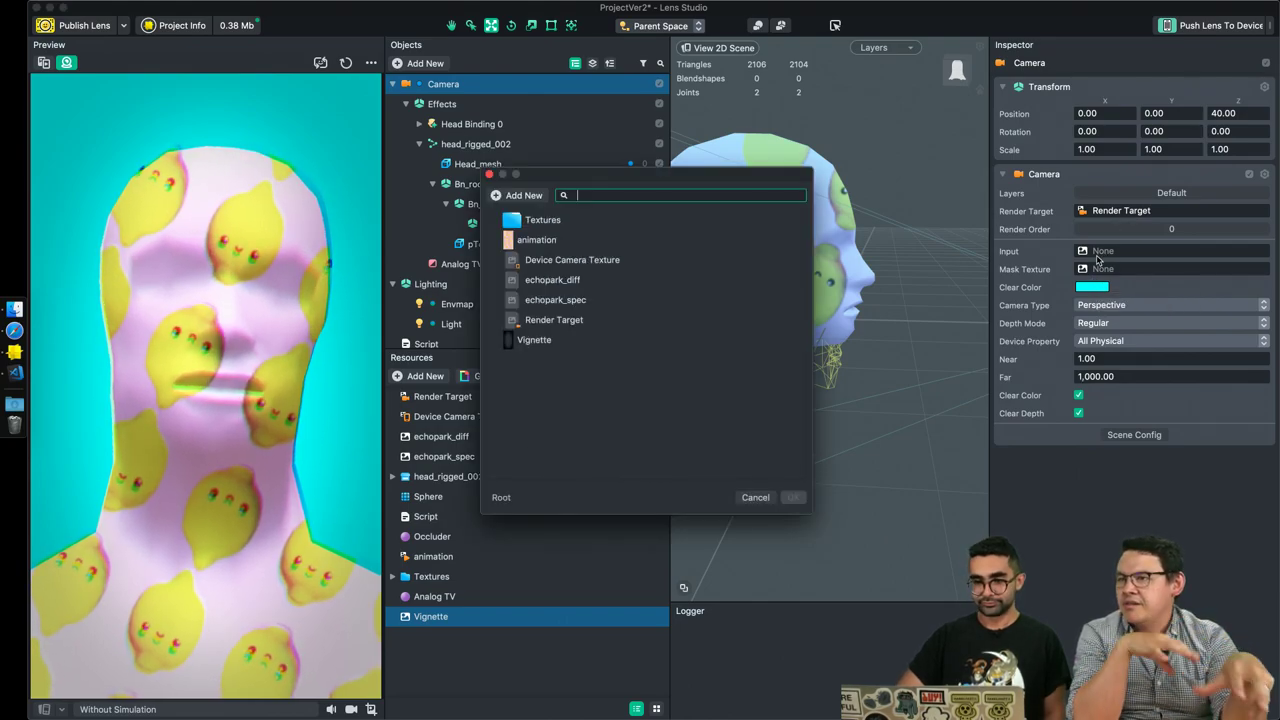
double_click(597, 259)
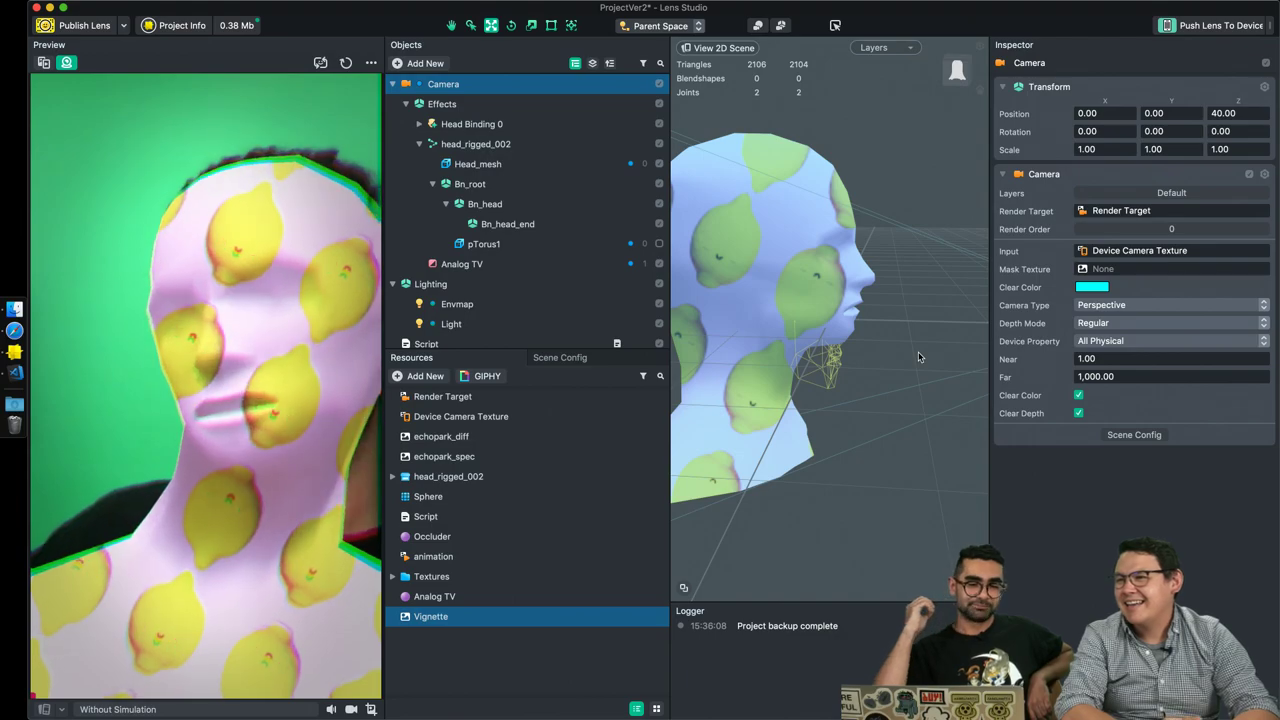
Clear the Camera's input texture back to None and save the project.
right_click(1138, 254)
click(1160, 258)
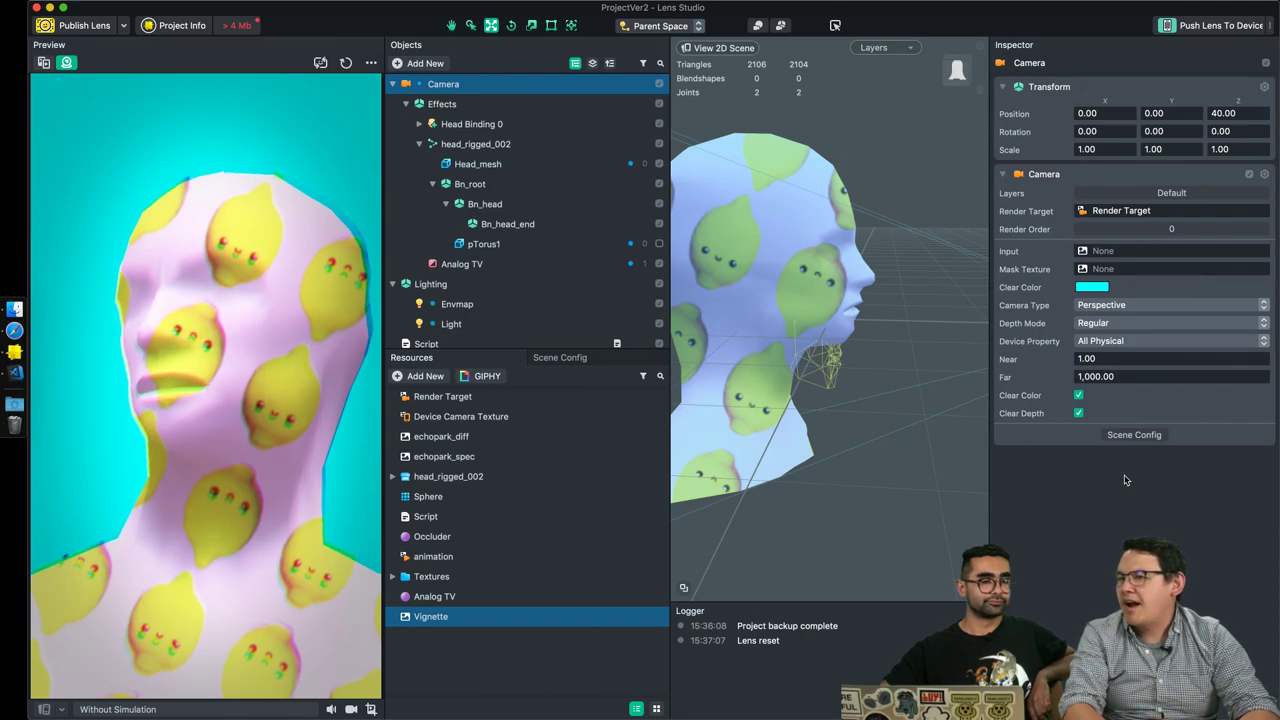
key(super+s)
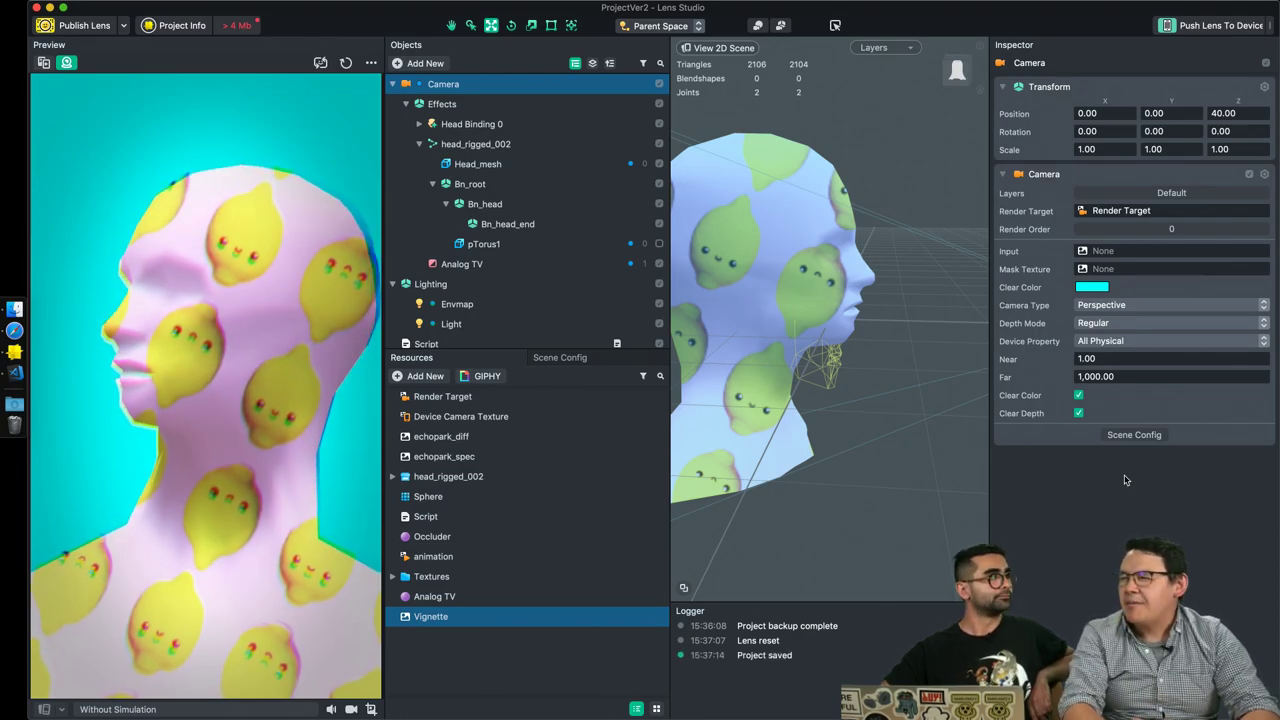